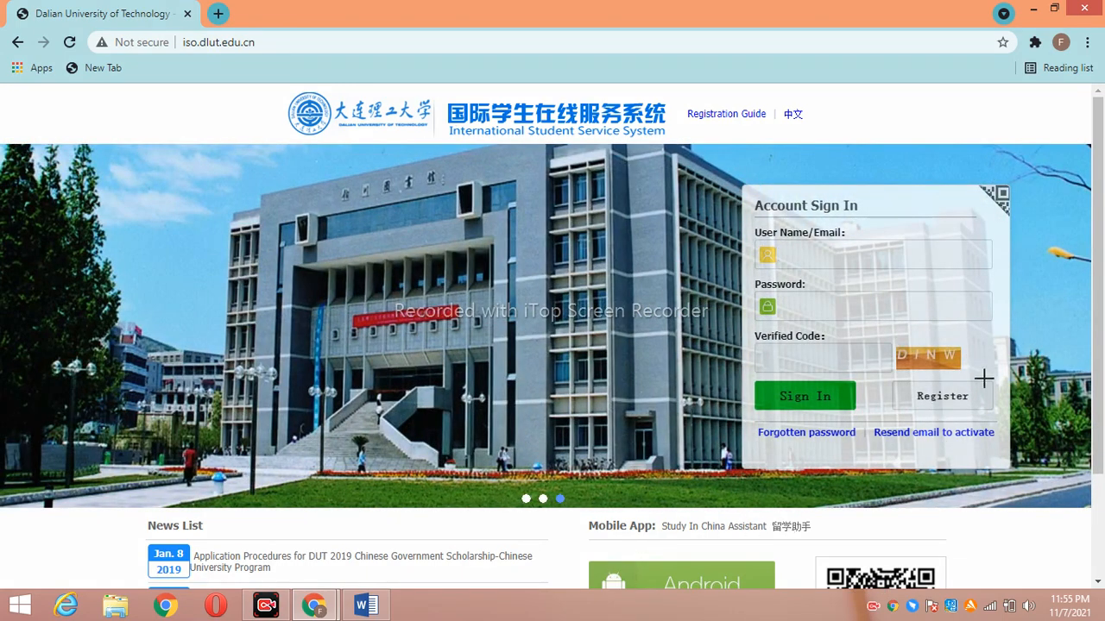
# Choose Register on the sign-in panel and accept the Registration Agreement to reach the Member register form
pyautogui.moveTo(984, 372)
pyautogui.mouseDown()
pyautogui.moveTo(939, 420)
pyautogui.moveTo(949, 361)
pyautogui.moveTo(913, 372)
pyautogui.moveTo(1005, 393)
pyautogui.moveTo(902, 397)
pyautogui.moveTo(967, 356)
pyautogui.moveTo(982, 421)
pyautogui.moveTo(881, 389)
pyautogui.mouseUp()
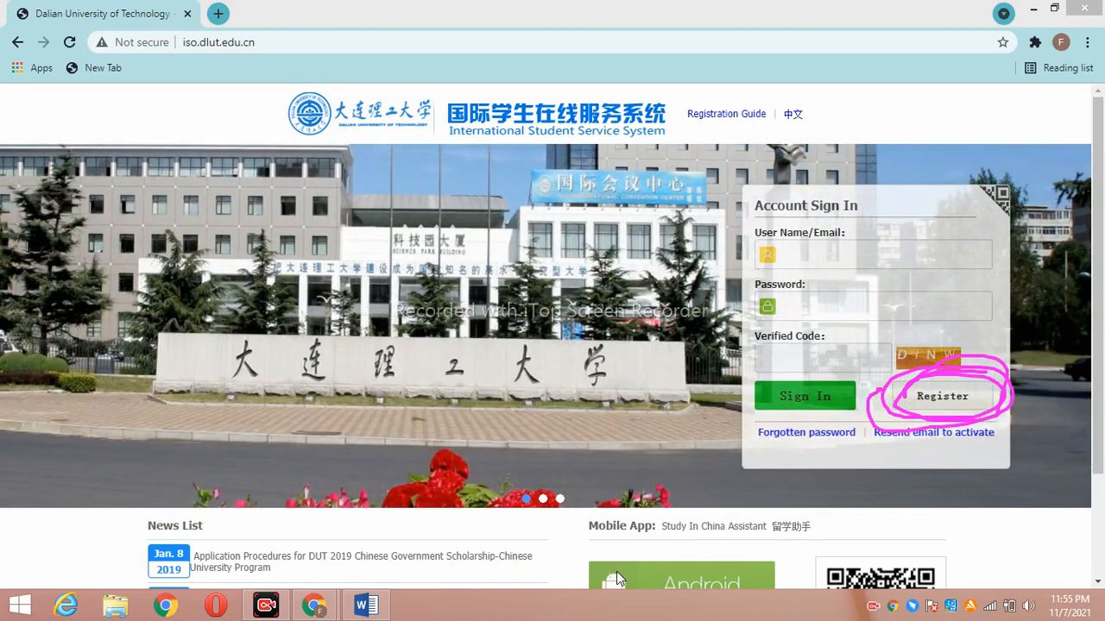
pyautogui.click(949, 398)
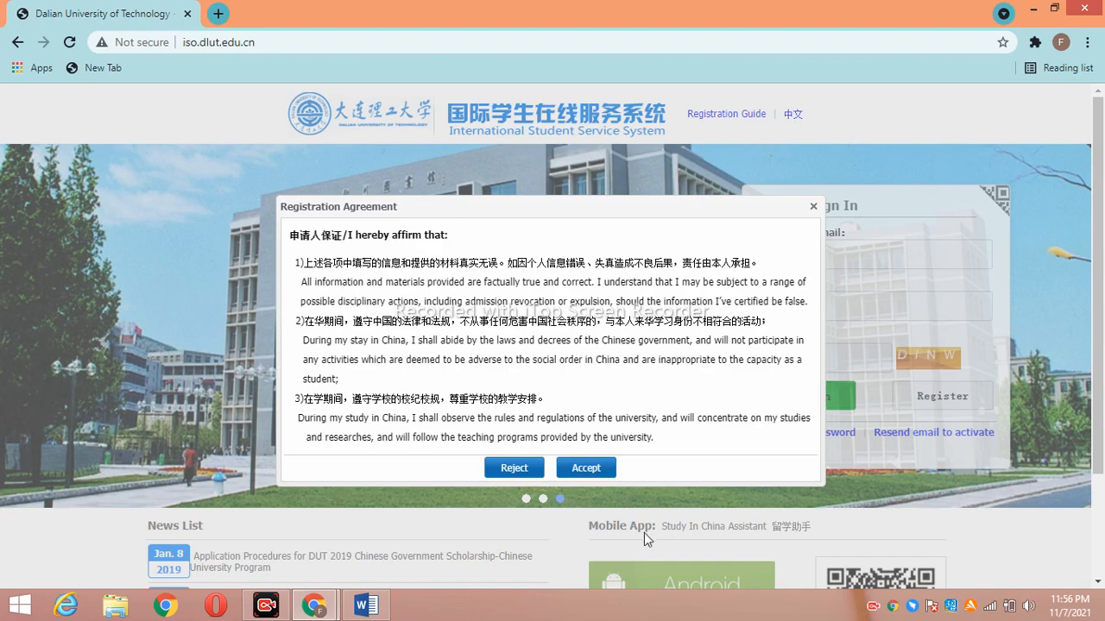
pyautogui.moveTo(483, 445); pyautogui.dragTo(529, 411)
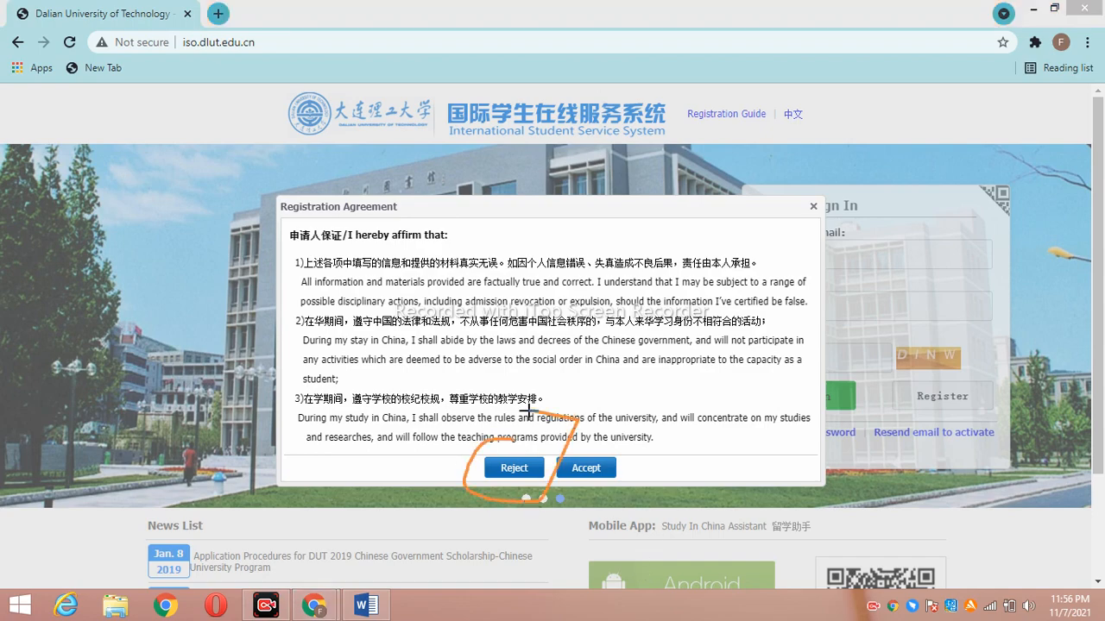
pyautogui.moveTo(639, 471)
pyautogui.mouseDown()
pyautogui.moveTo(558, 445)
pyautogui.moveTo(636, 450)
pyautogui.mouseUp()
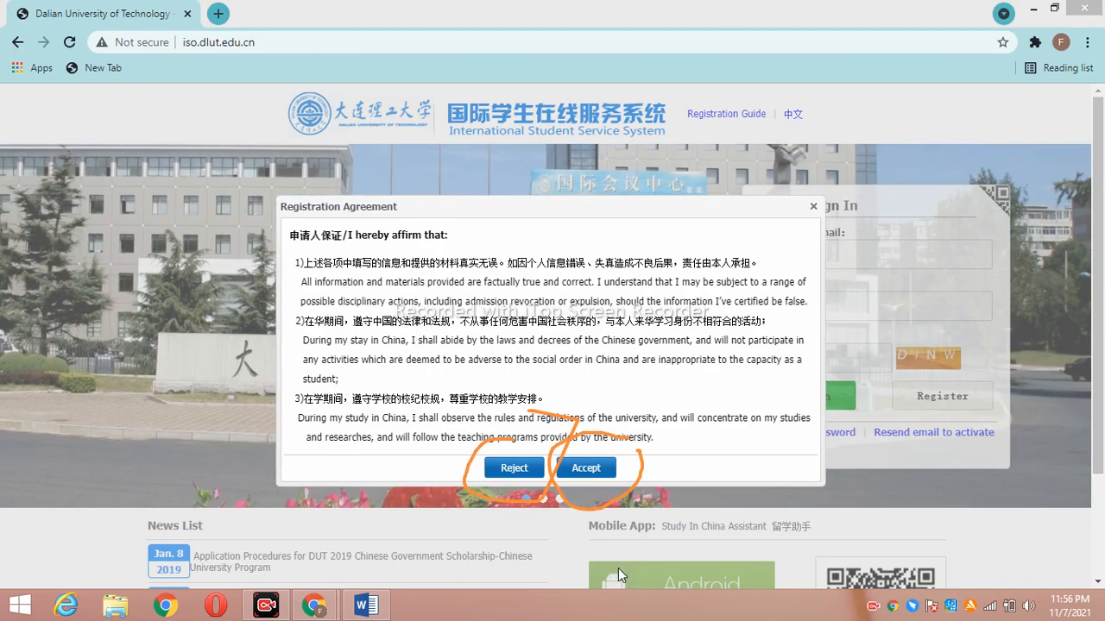
pyautogui.click(585, 468)
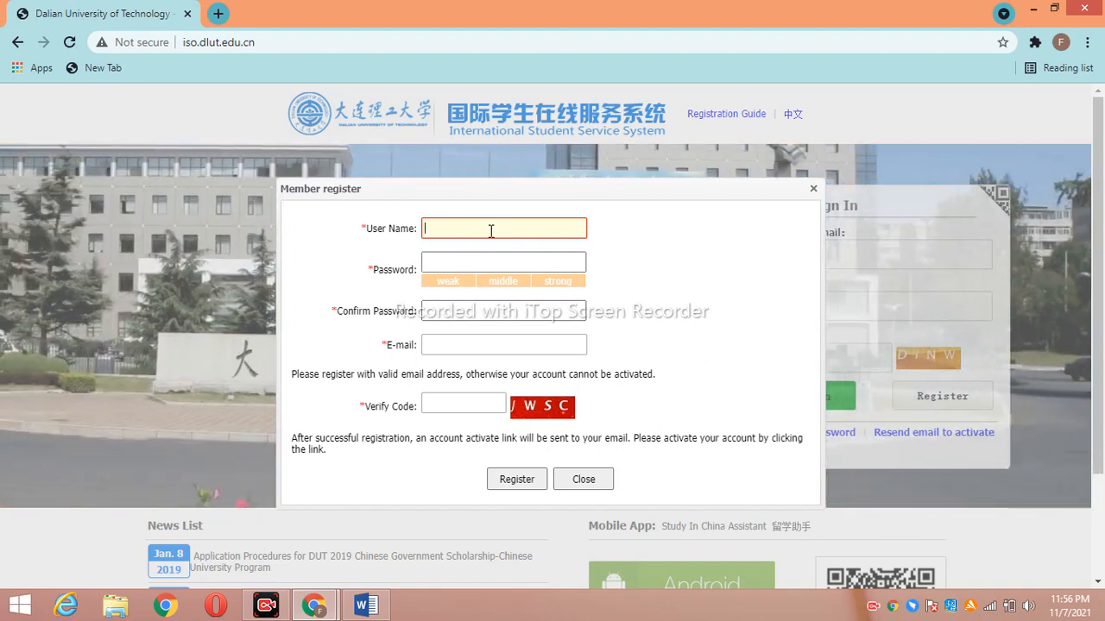
# Enter the new member's user name and account password, correcting typos along the way
pyautogui.write('ka')
pyautogui.hotkey('ctrl', 'a')
pyautogui.press('BackSpace')
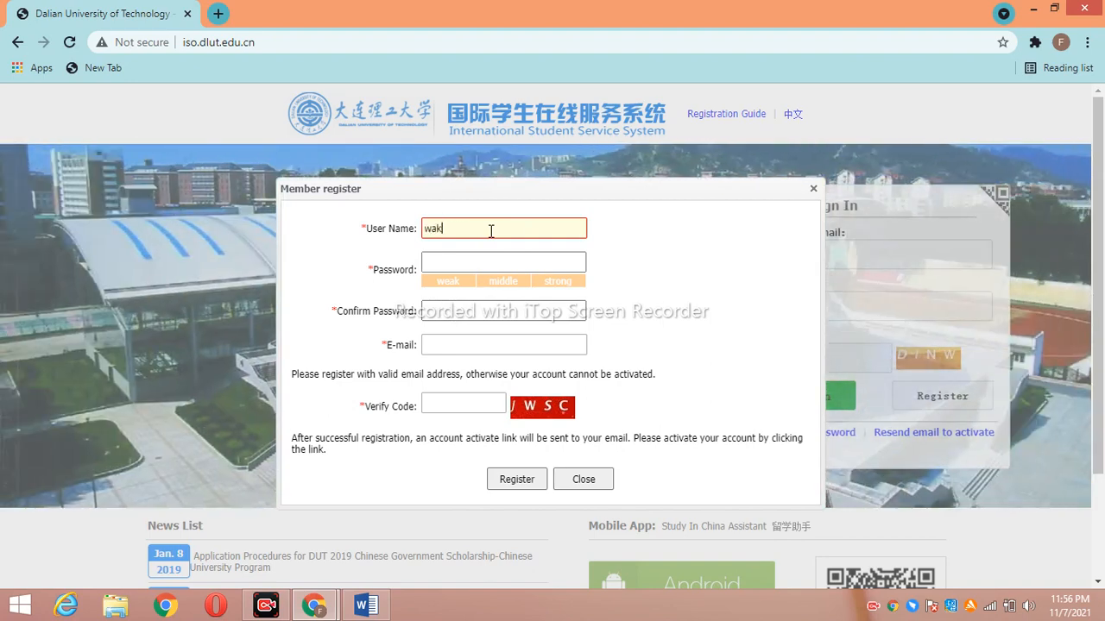
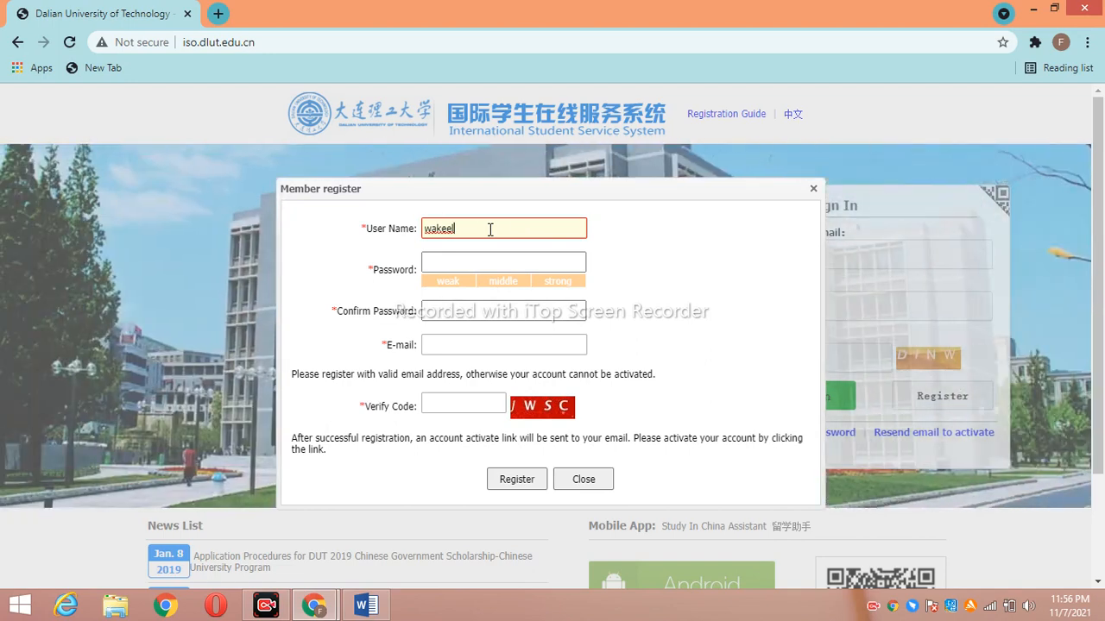
pyautogui.click(475, 259)
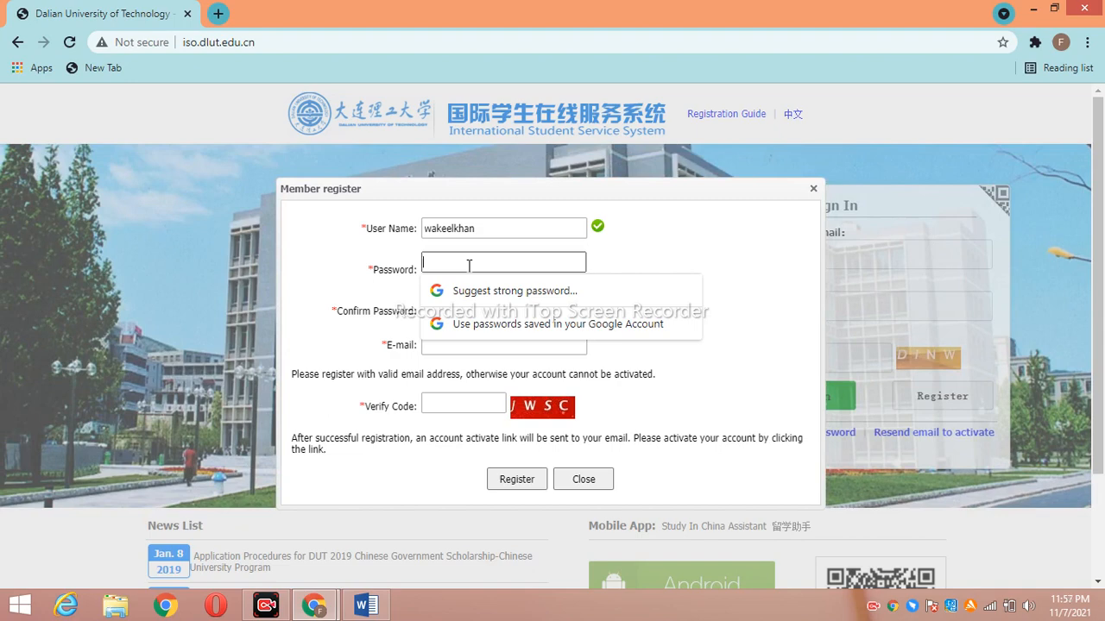
pyautogui.write('••••')
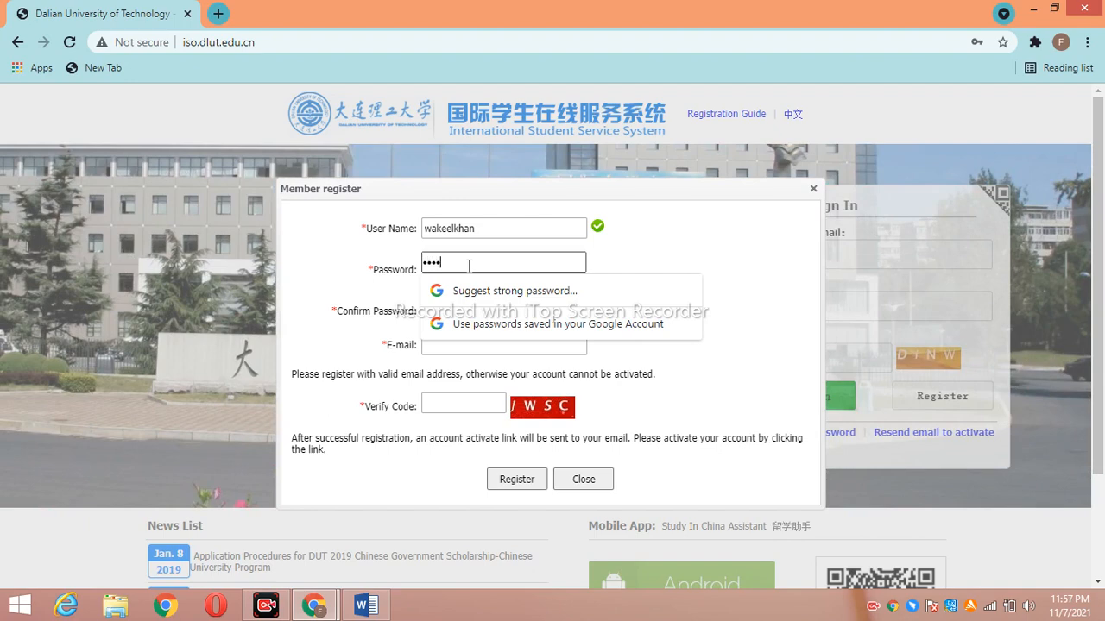
pyautogui.write('••••')
pyautogui.press('BackSpace')
pyautogui.press('BackSpace')
pyautogui.press('BackSpace')
pyautogui.press('BackSpace')
pyautogui.press('BackSpace')
pyautogui.press('BackSpace')
pyautogui.press('BackSpace')
pyautogui.press('BackSpace')
pyautogui.write('••')
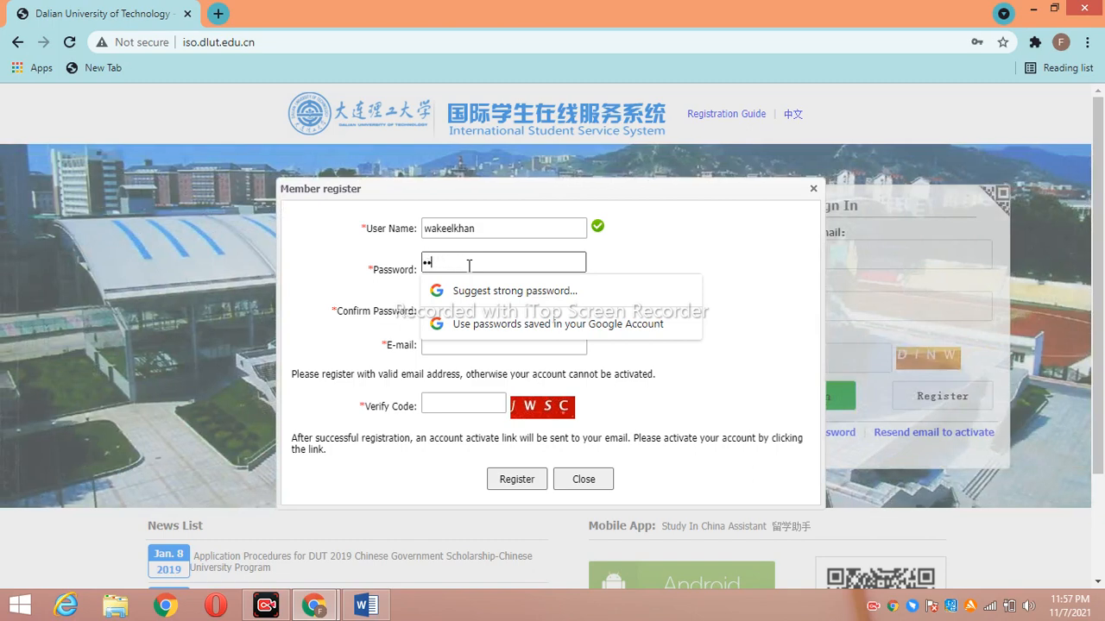
pyautogui.write('••••••••')
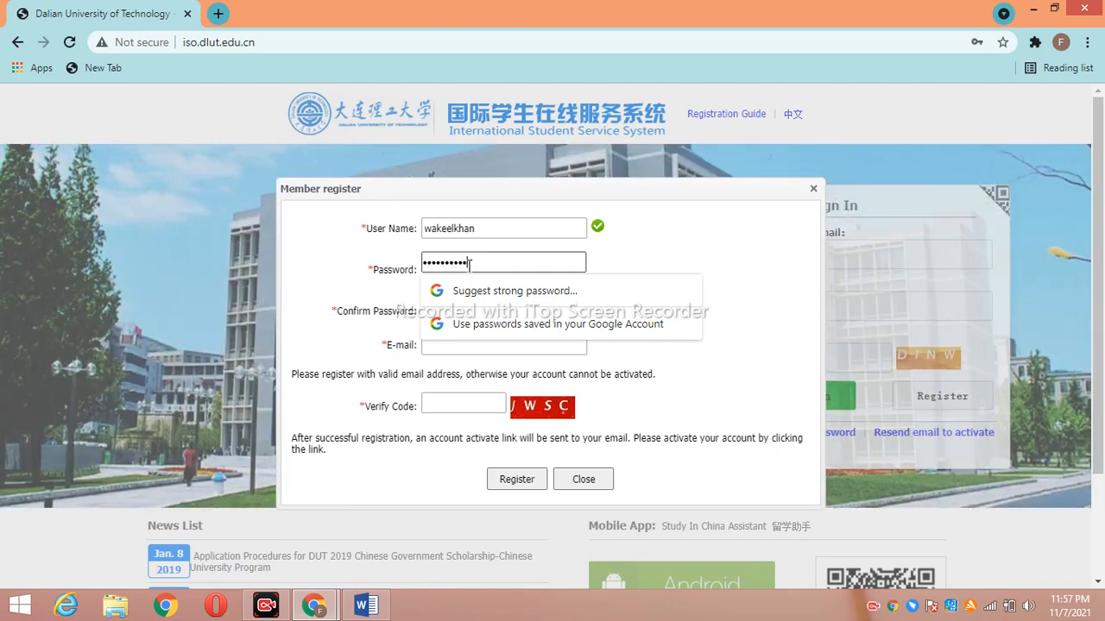
pyautogui.click(670, 239)
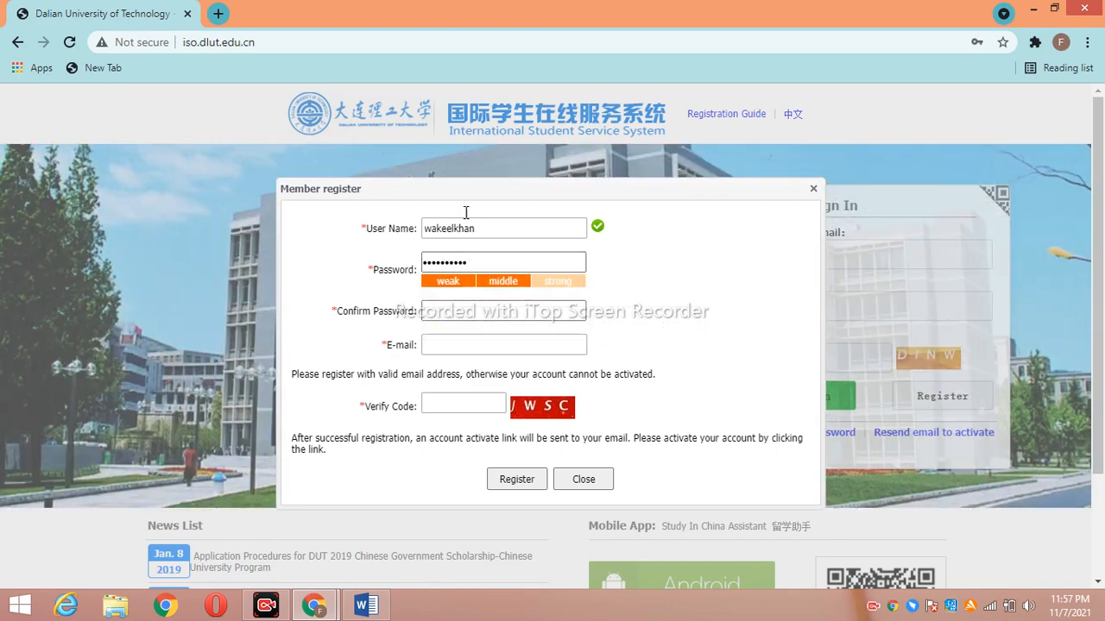
# Confirm the password, fill in the e-mail and the verify code, and submit the registration
pyautogui.click(452, 306)
pyautogui.write('••••••••••')
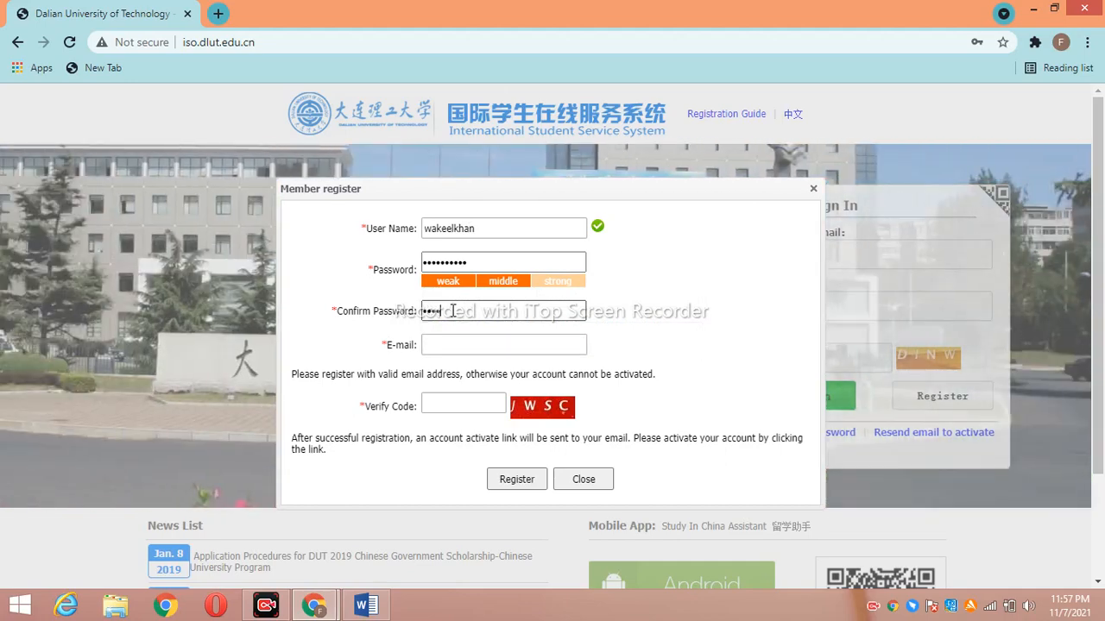
pyautogui.write('•')
pyautogui.click(527, 345)
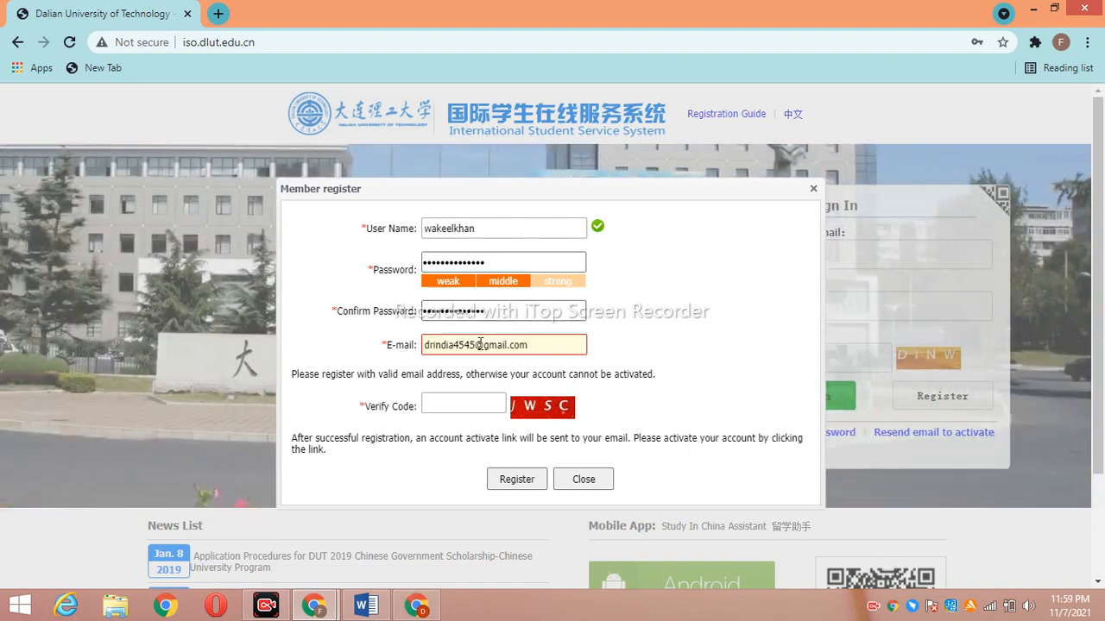
pyautogui.click(471, 260)
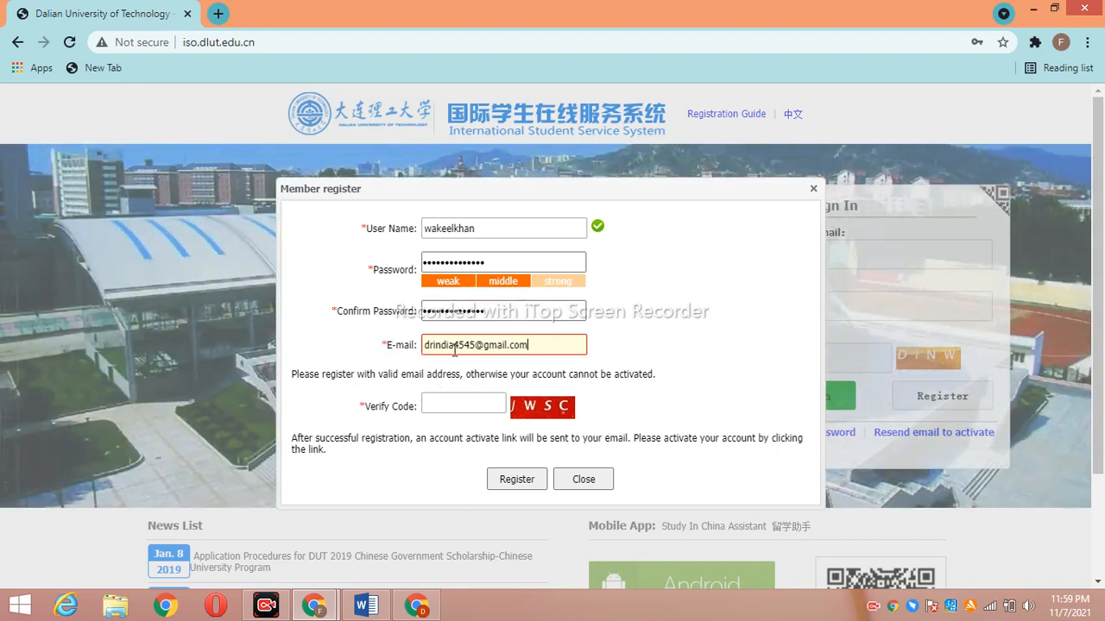
pyautogui.click(461, 412)
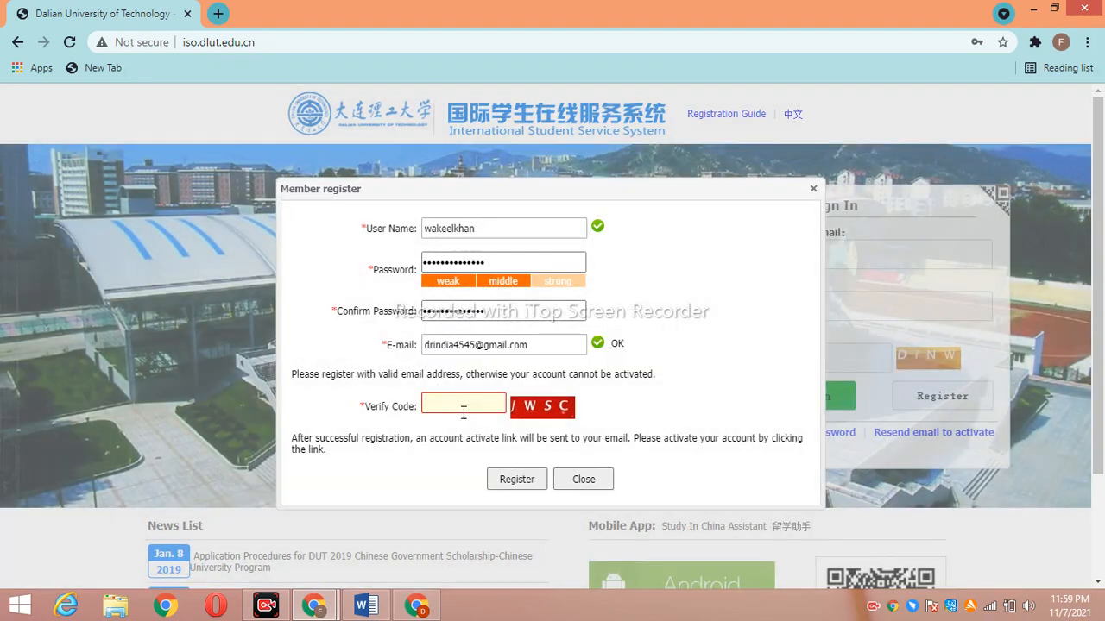
pyautogui.write('J')
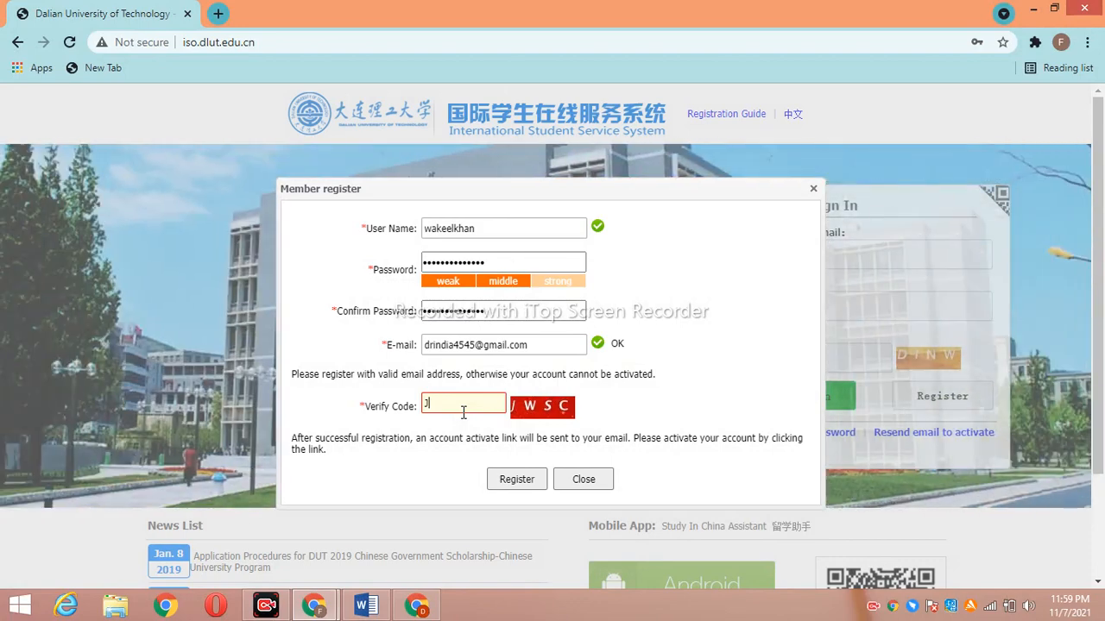
pyautogui.write('WSC')
pyautogui.click(523, 478)
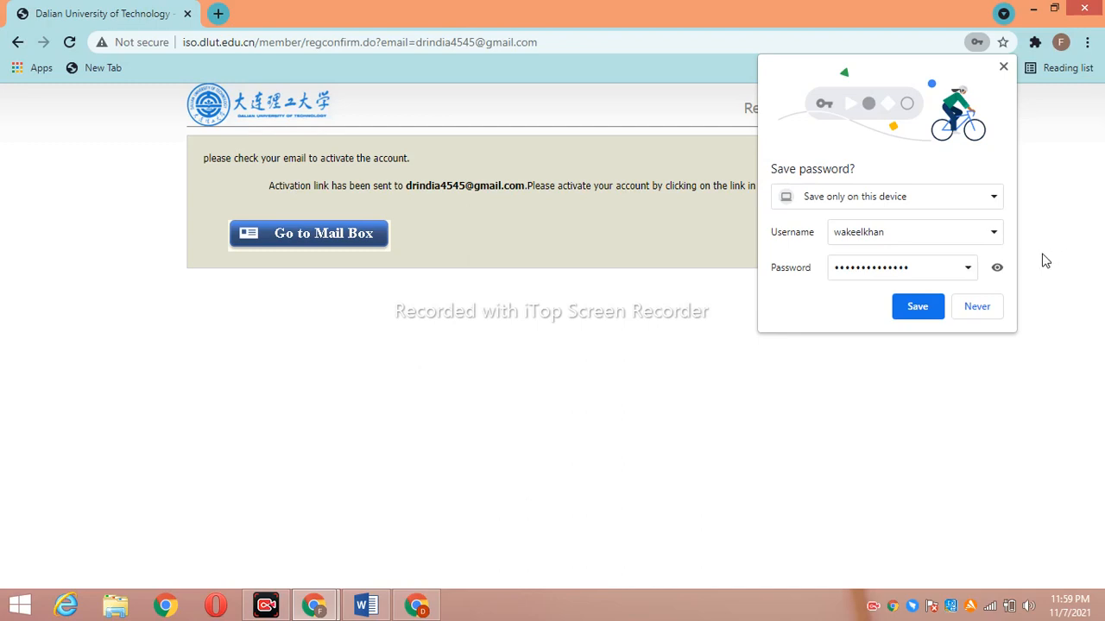
# Save the new login in Chrome and switch to the other browser window's New Tab page
pyautogui.click(924, 307)
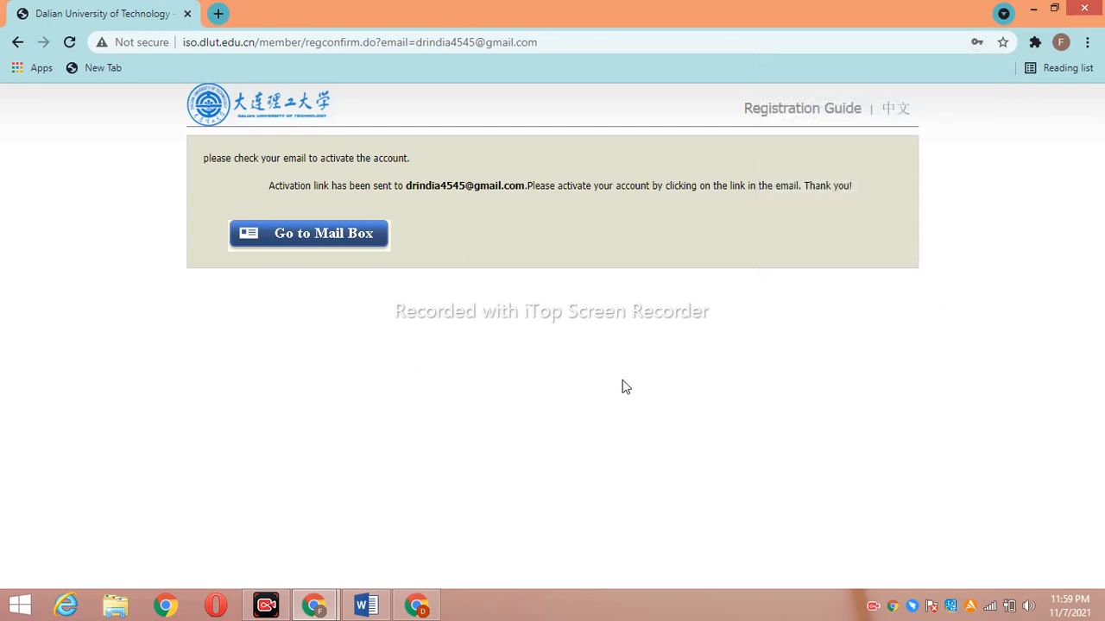
pyautogui.moveTo(416, 605)
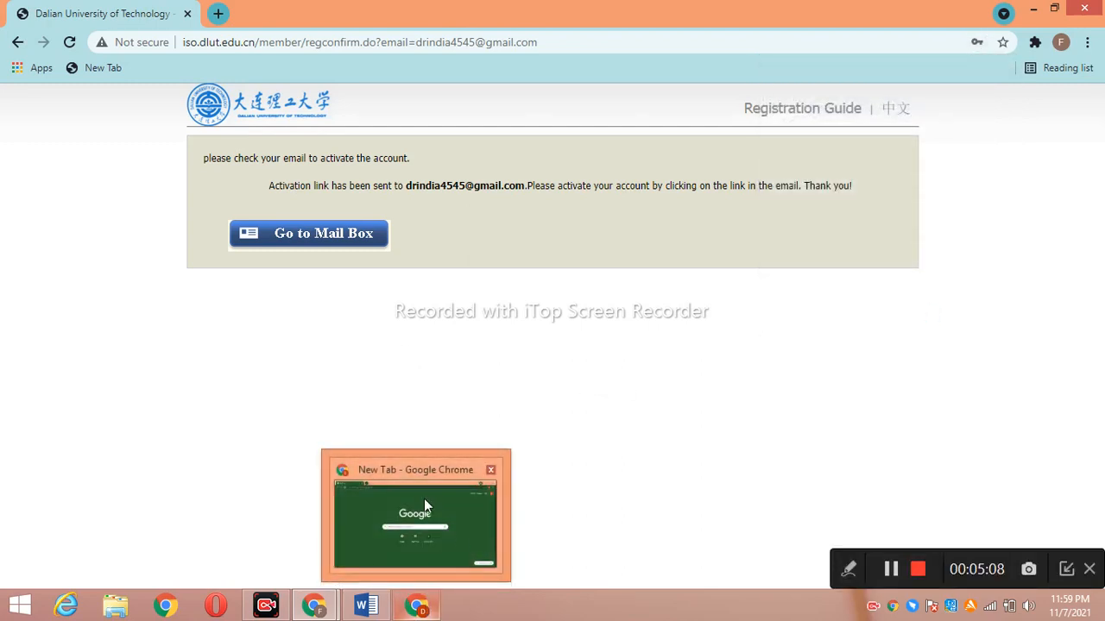
pyautogui.click(424, 498)
# In Gmail, open the DLUT University registration email and follow its 'Entry for activation' link
pyautogui.click(1042, 84)
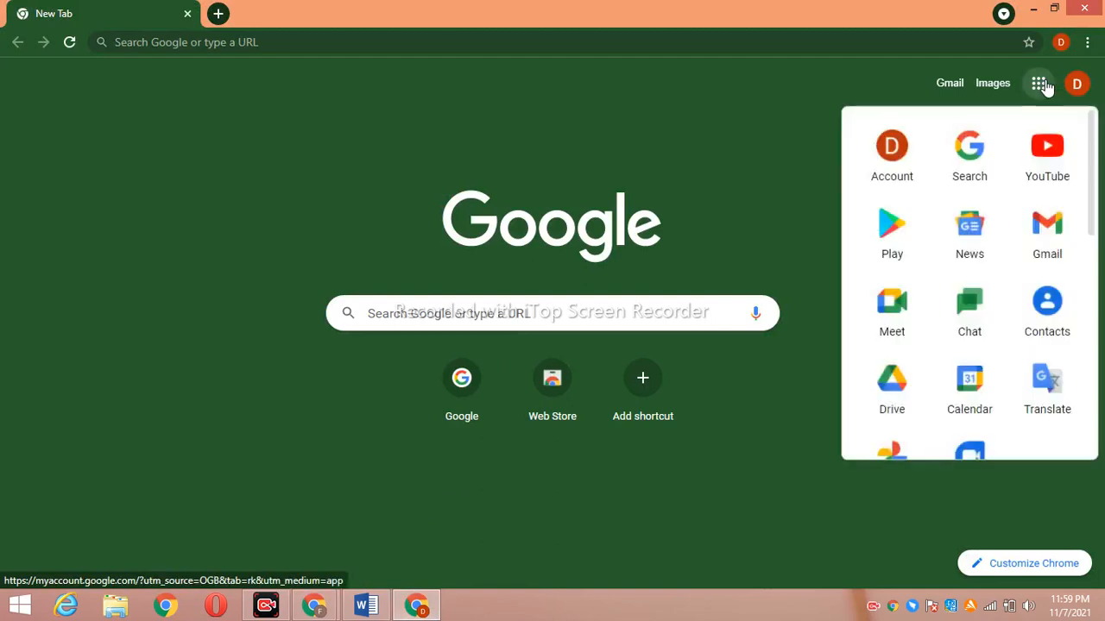
pyautogui.click(1046, 232)
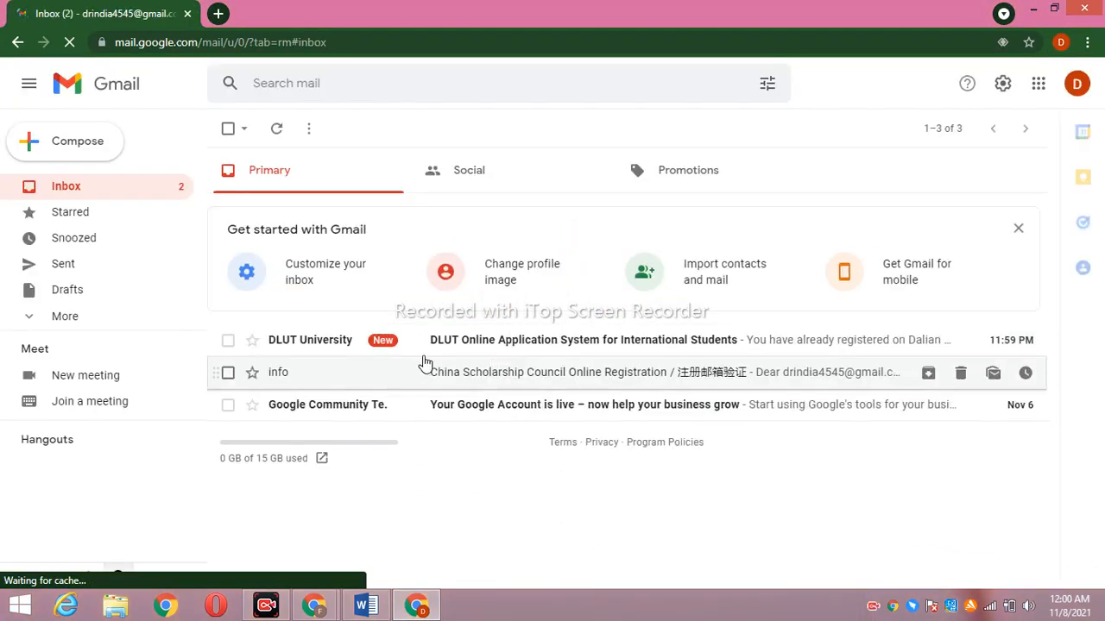
pyautogui.click(716, 340)
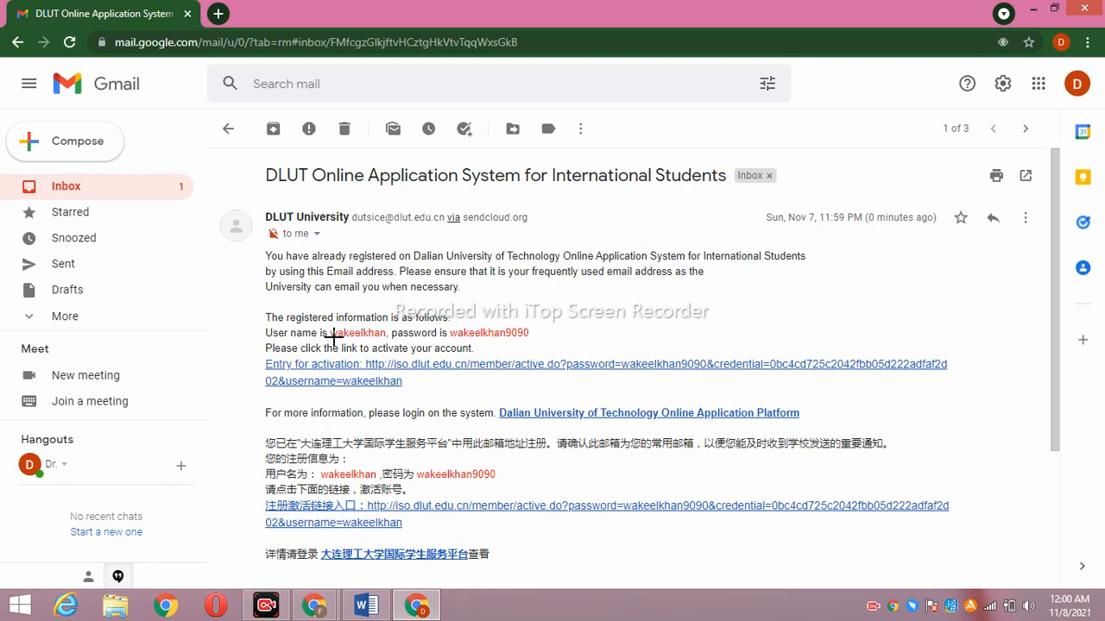
pyautogui.moveTo(330, 340); pyautogui.dragTo(385, 339)
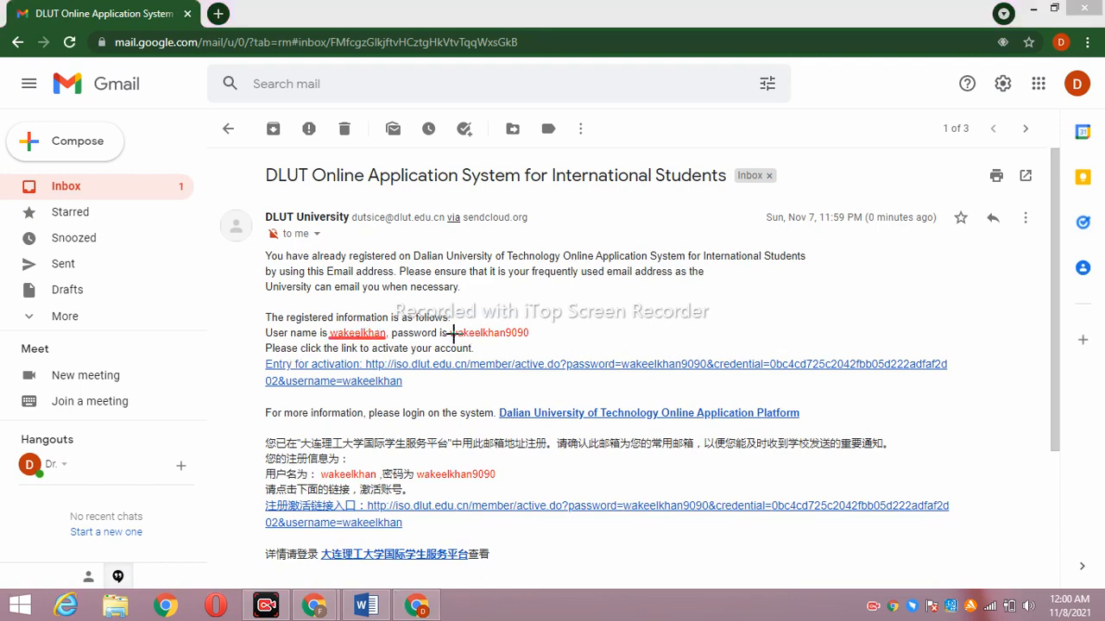
pyautogui.moveTo(449, 334); pyautogui.dragTo(528, 334)
pyautogui.click(614, 364)
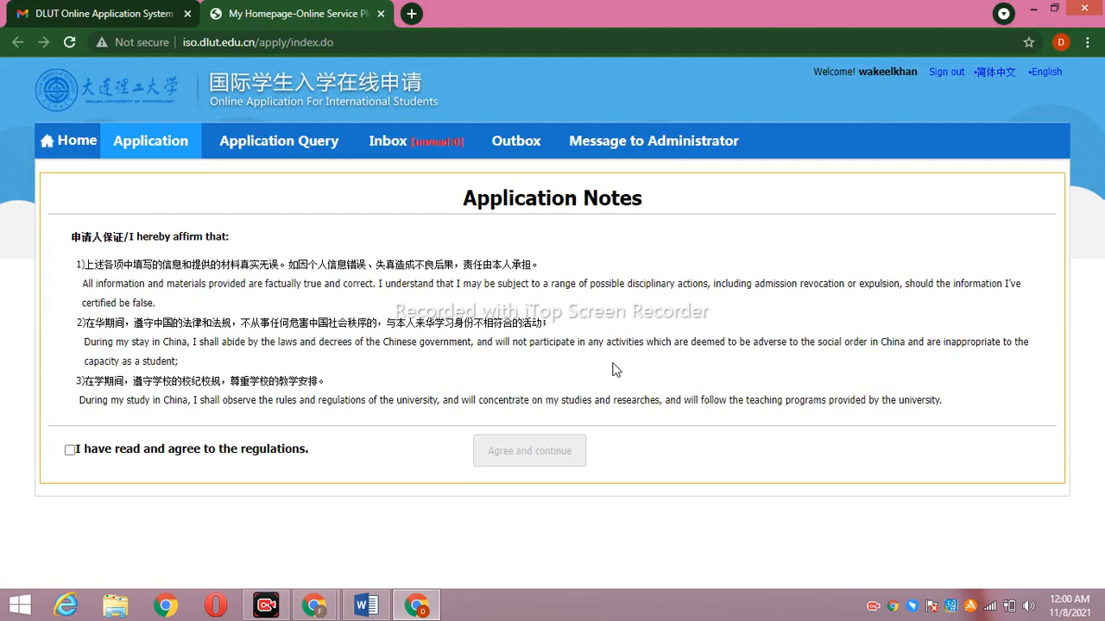
# From the service system home page, start the online application, agree to the regulations and continue
pyautogui.click(78, 142)
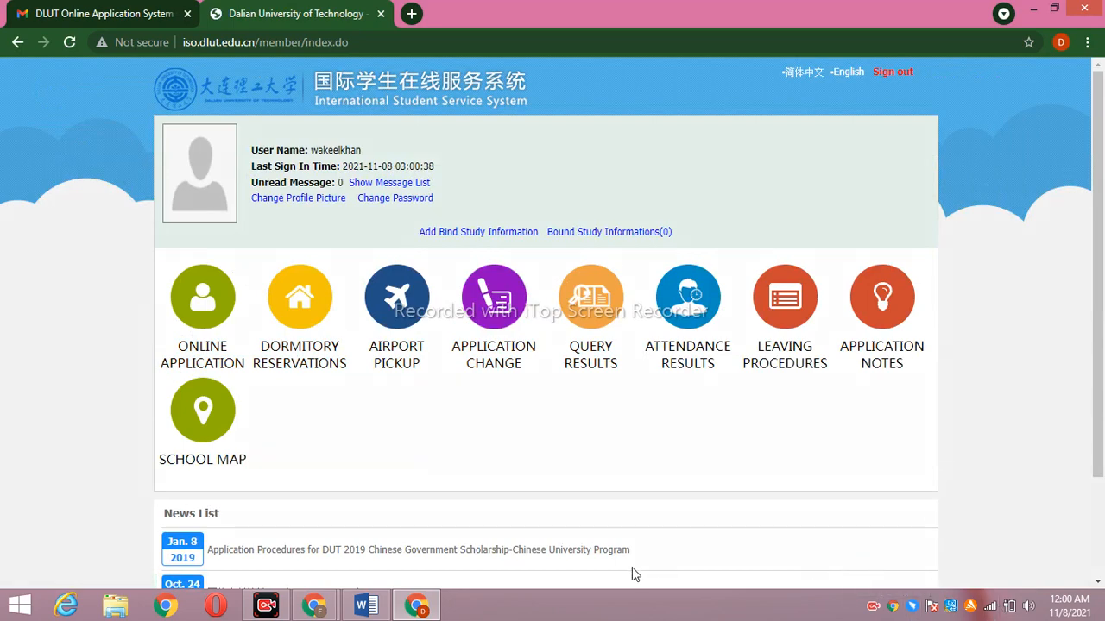
pyautogui.moveTo(235, 289)
pyautogui.mouseDown()
pyautogui.moveTo(147, 253)
pyautogui.moveTo(250, 356)
pyautogui.mouseUp()
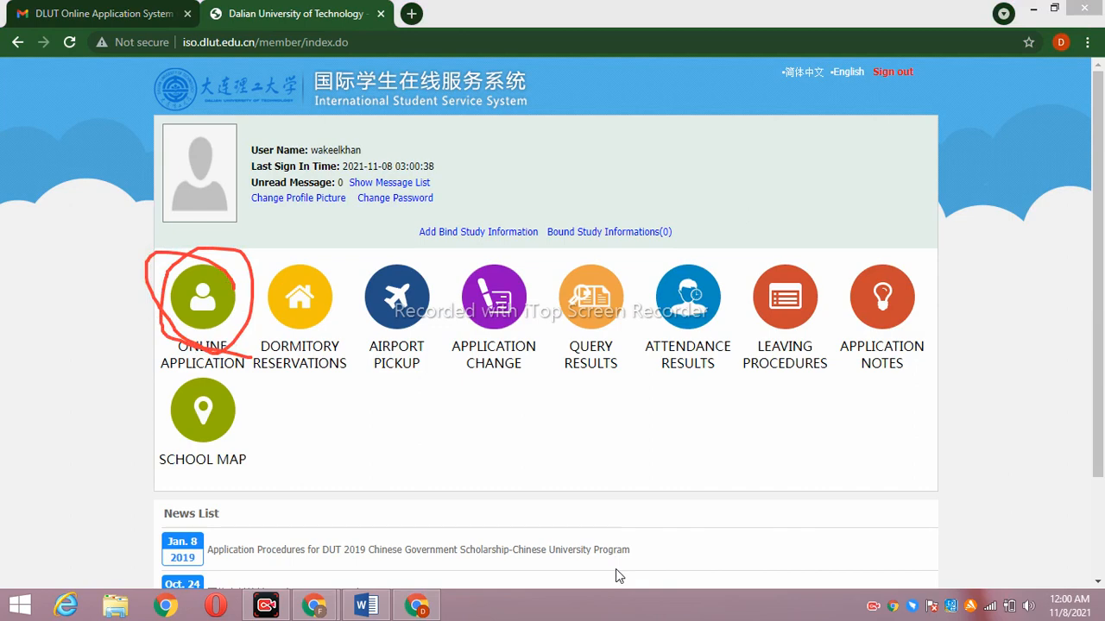
pyautogui.click(197, 363)
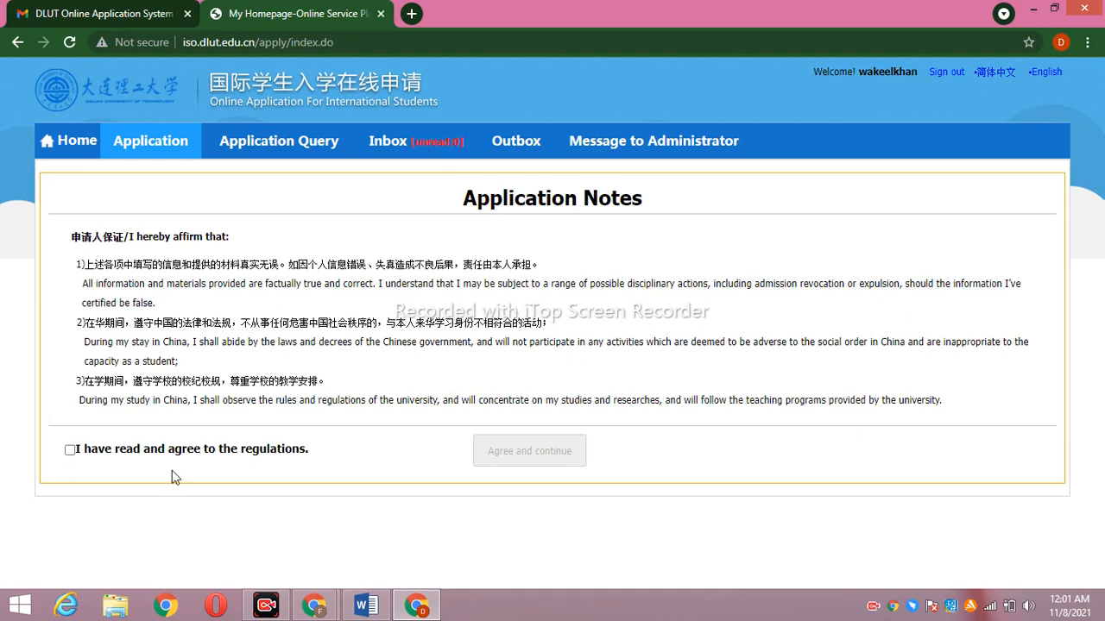
pyautogui.click(70, 450)
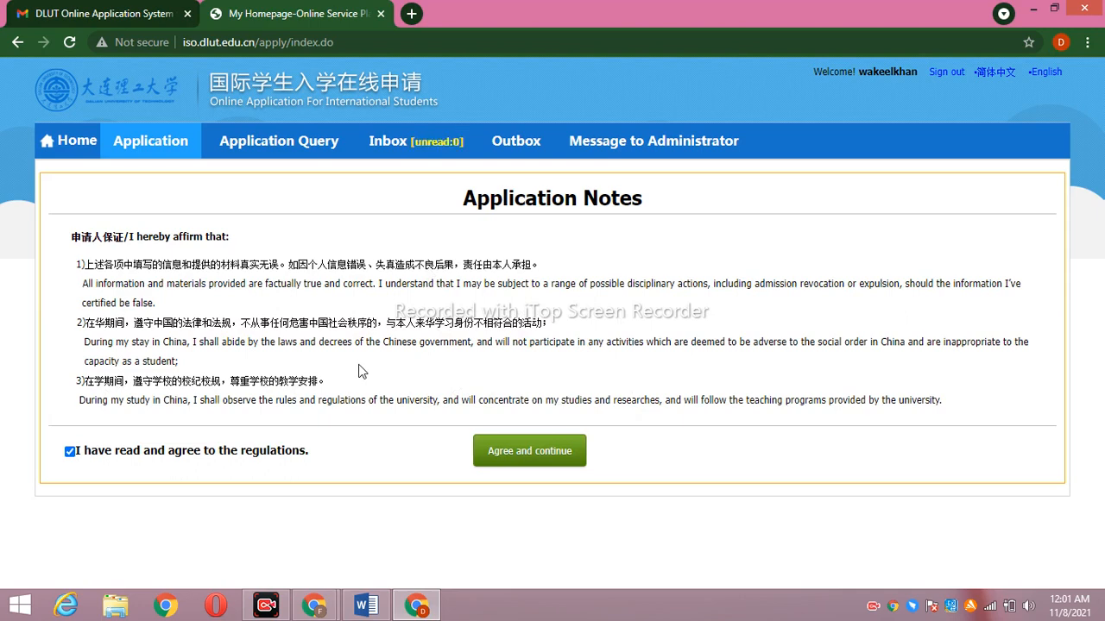
pyautogui.click(542, 440)
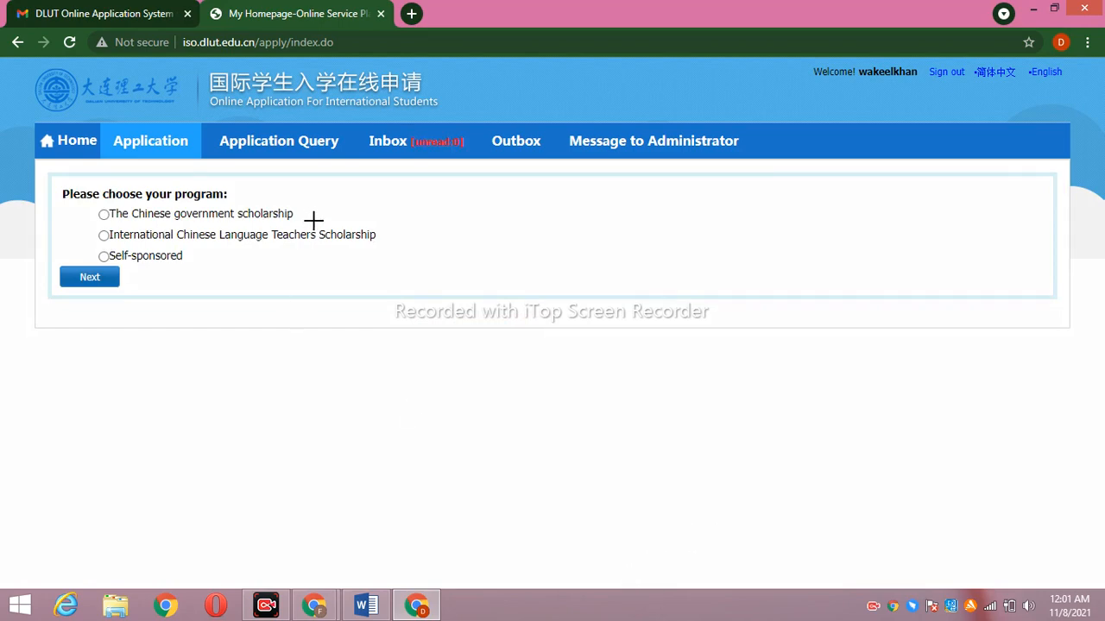
# Select 'The Chinese government scholarship' program and go on to the next step
pyautogui.moveTo(308, 215); pyautogui.dragTo(403, 176)
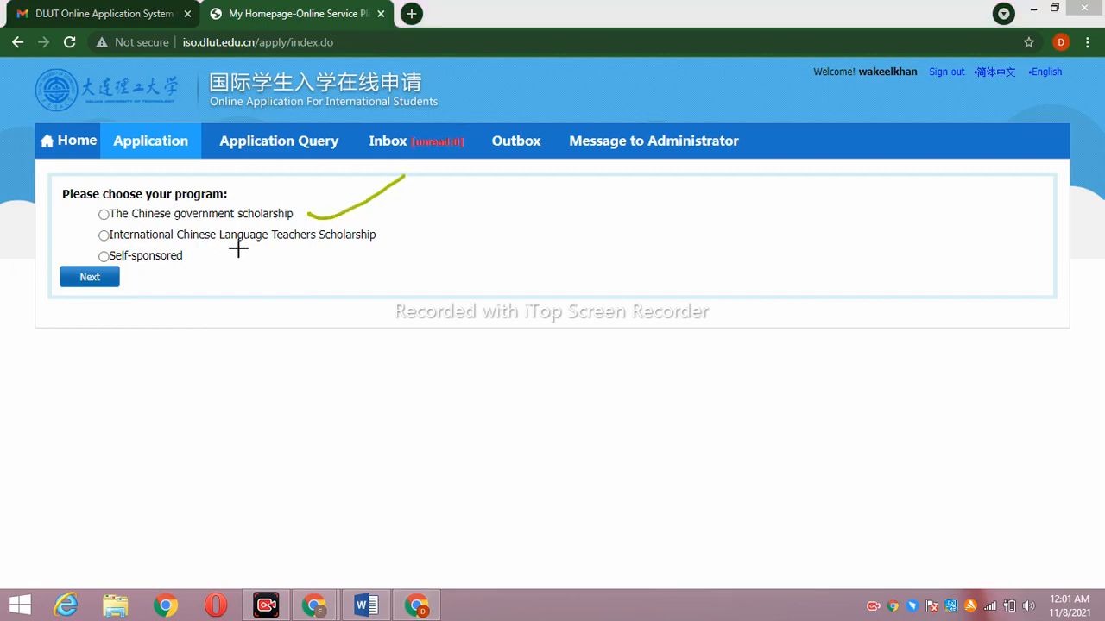
pyautogui.moveTo(381, 232); pyautogui.dragTo(453, 217)
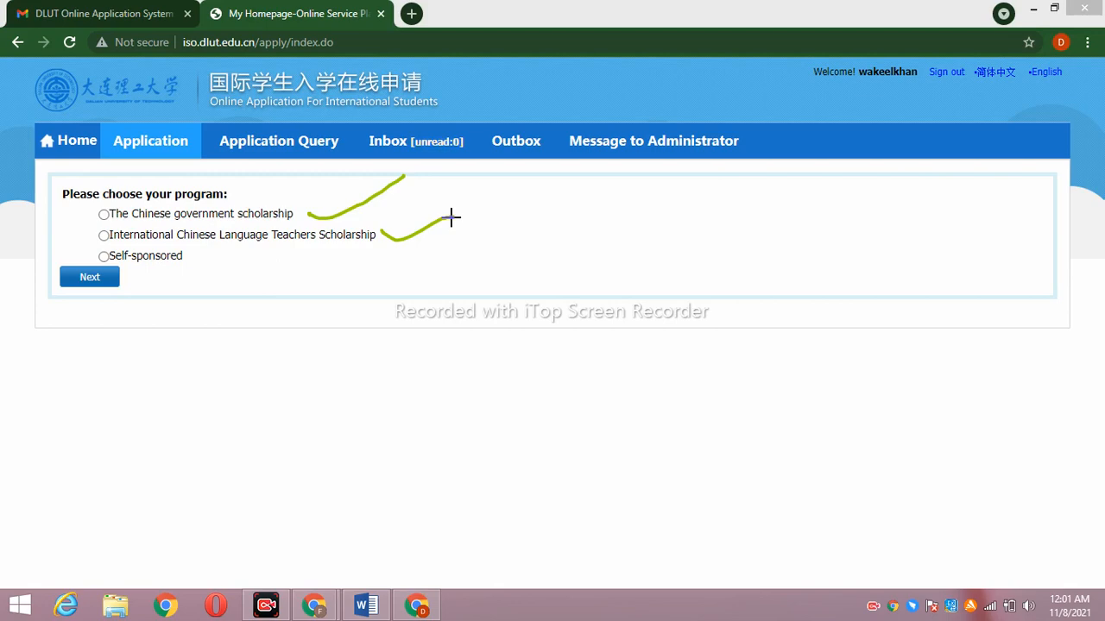
pyautogui.moveTo(189, 255); pyautogui.dragTo(247, 227)
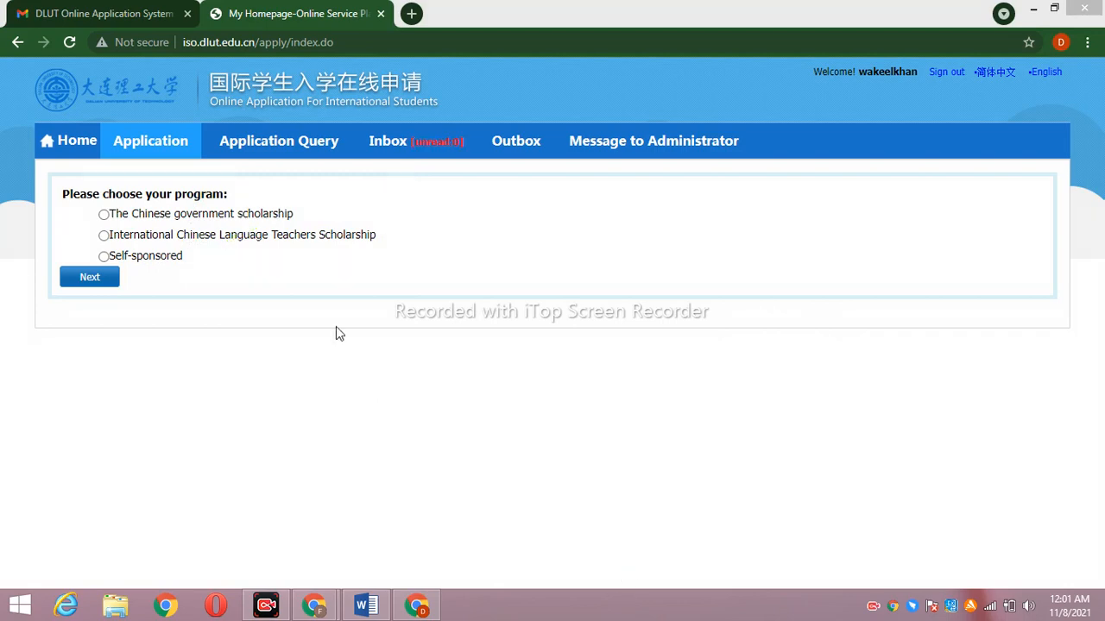
pyautogui.click(104, 214)
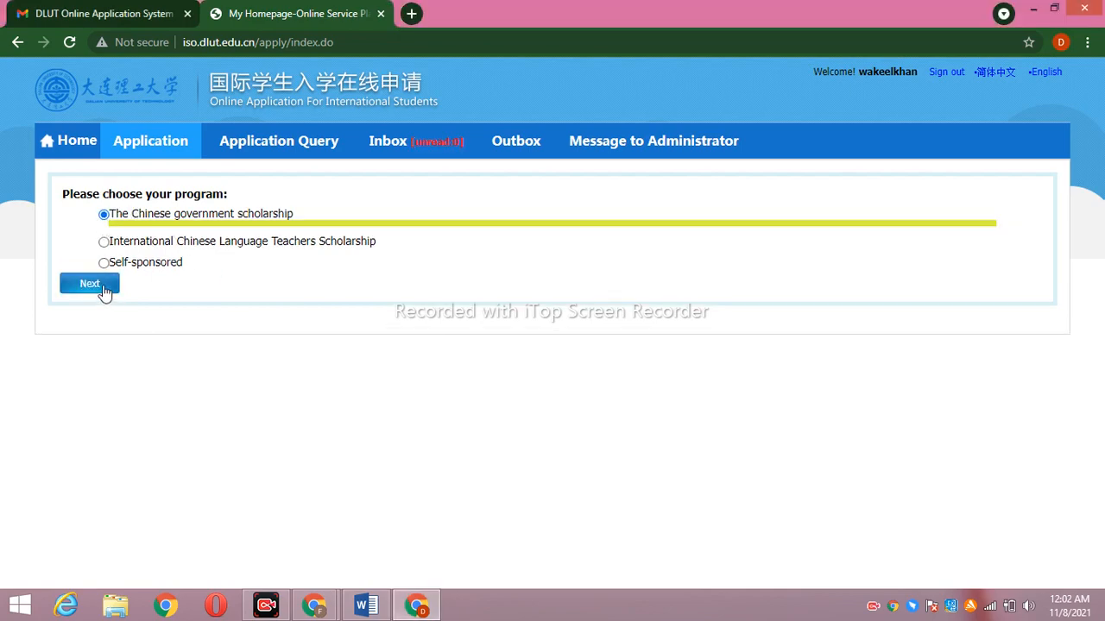
pyautogui.click(90, 284)
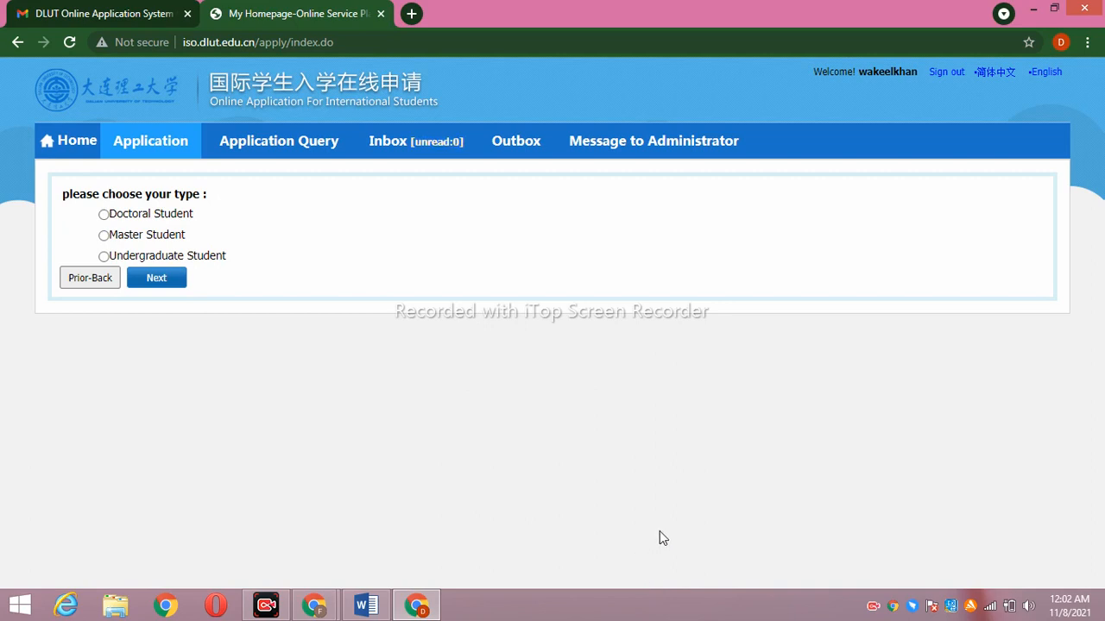
# Choose Master Student as the applicant type and open the Study Plan List
pyautogui.moveTo(216, 220); pyautogui.dragTo(319, 171)
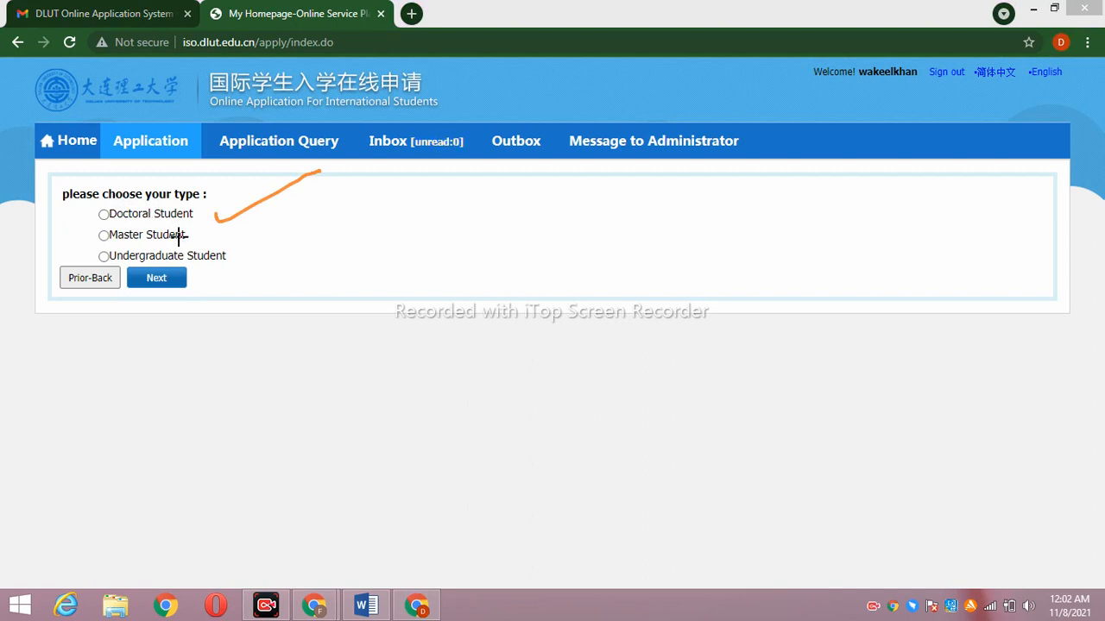
pyautogui.moveTo(184, 235); pyautogui.dragTo(256, 167)
pyautogui.moveTo(233, 256)
pyautogui.mouseDown()
pyautogui.moveTo(242, 272)
pyautogui.moveTo(383, 170)
pyautogui.mouseUp()
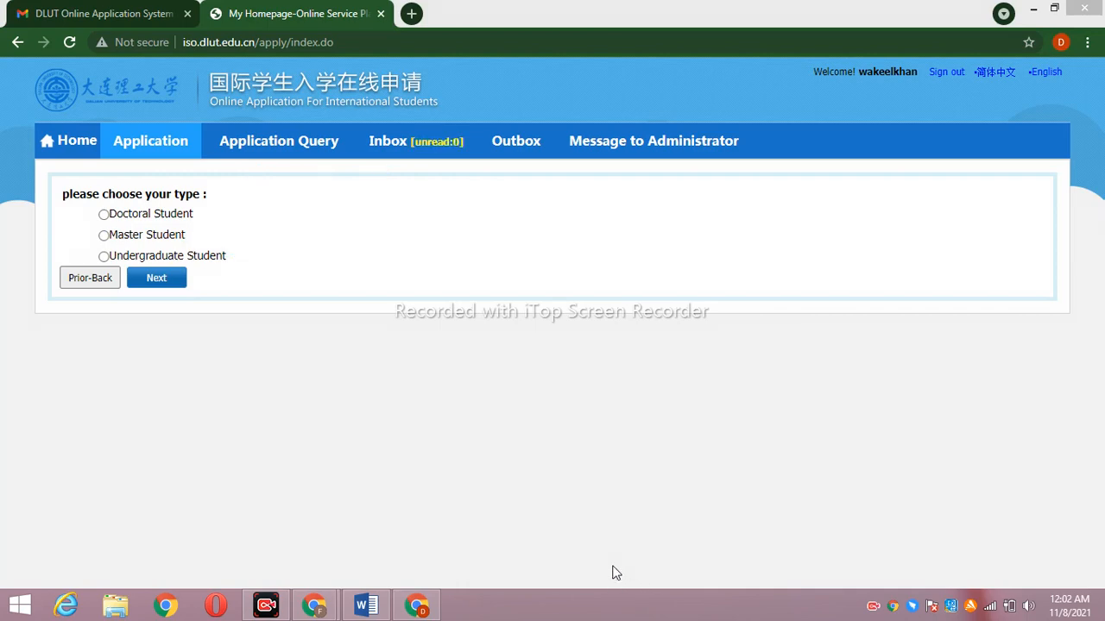
pyautogui.click(104, 236)
pyautogui.click(153, 284)
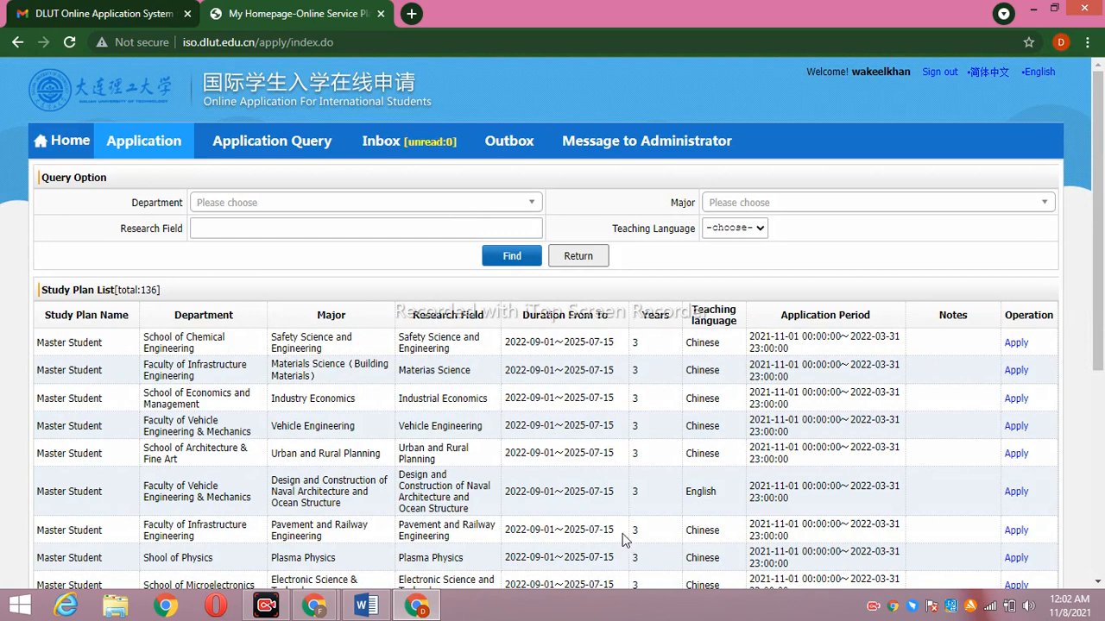
pyautogui.moveTo(131, 209); pyautogui.dragTo(176, 209)
pyautogui.moveTo(127, 242); pyautogui.dragTo(212, 241)
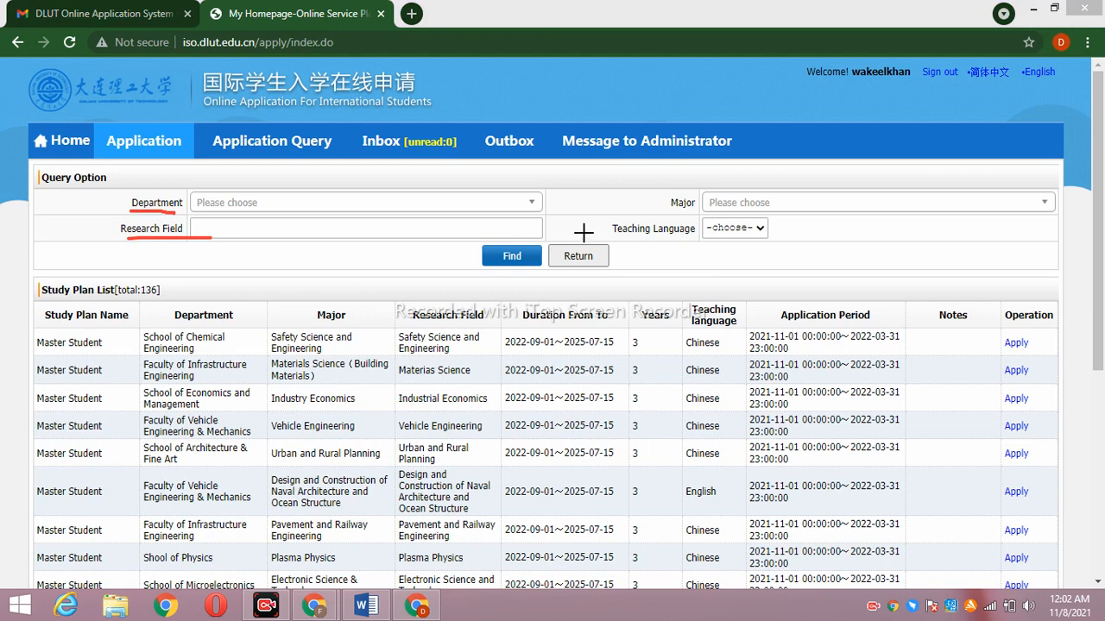
pyautogui.moveTo(671, 211); pyautogui.dragTo(702, 206)
pyautogui.moveTo(626, 241); pyautogui.dragTo(693, 239)
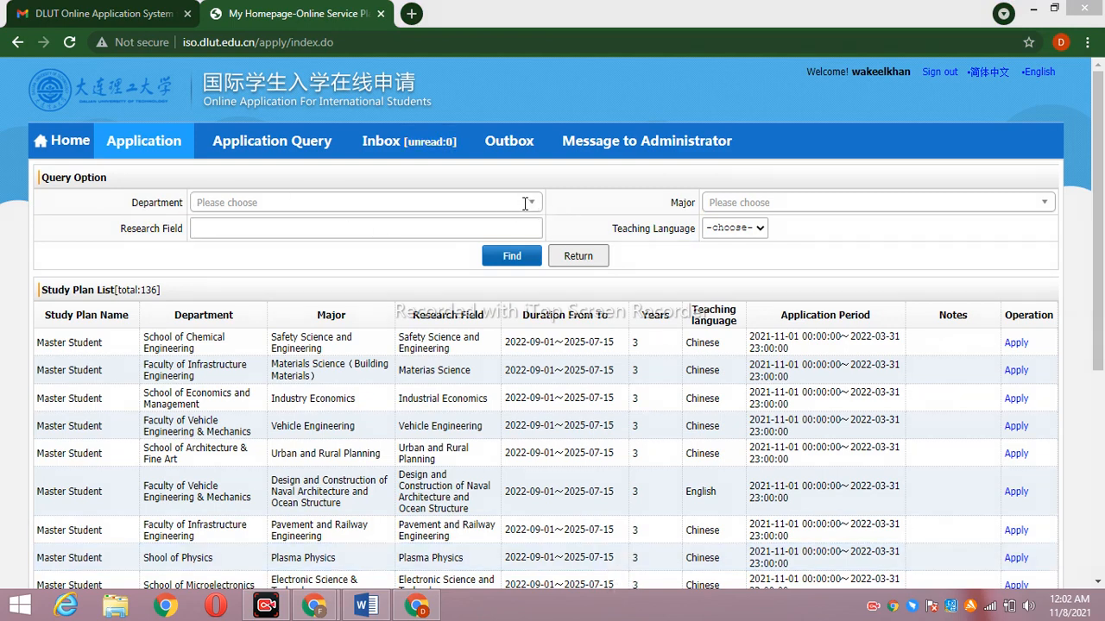
# Pick School of Economics and Management from the Department dropdown of the study plan query
pyautogui.click(524, 204)
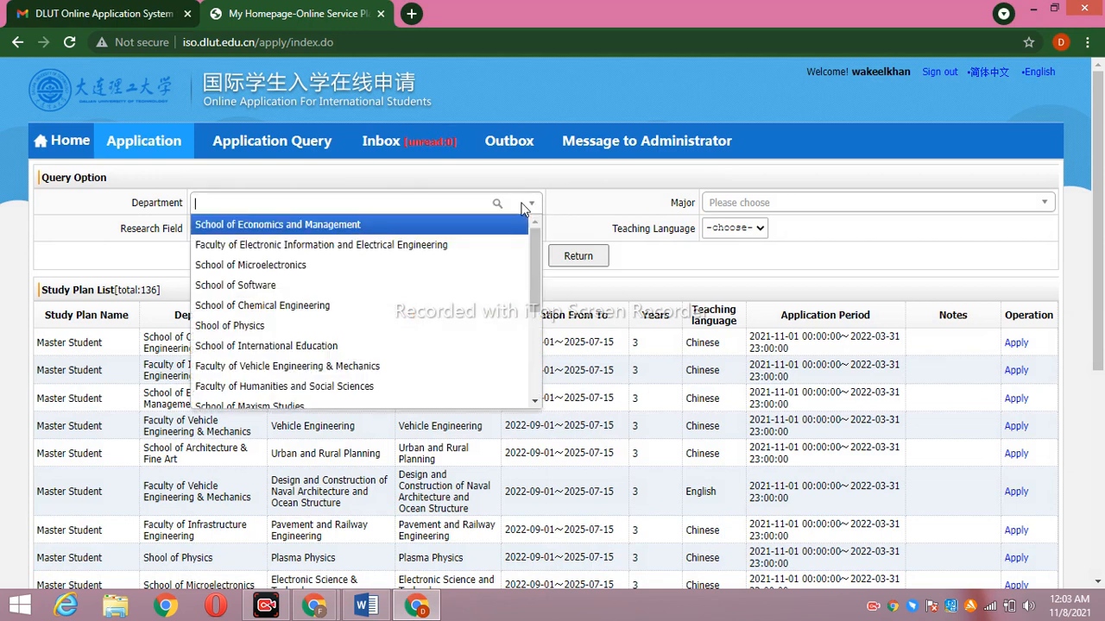
pyautogui.moveTo(539, 251)
pyautogui.mouseDown()
pyautogui.moveTo(538, 338)
pyautogui.moveTo(543, 241)
pyautogui.mouseUp()
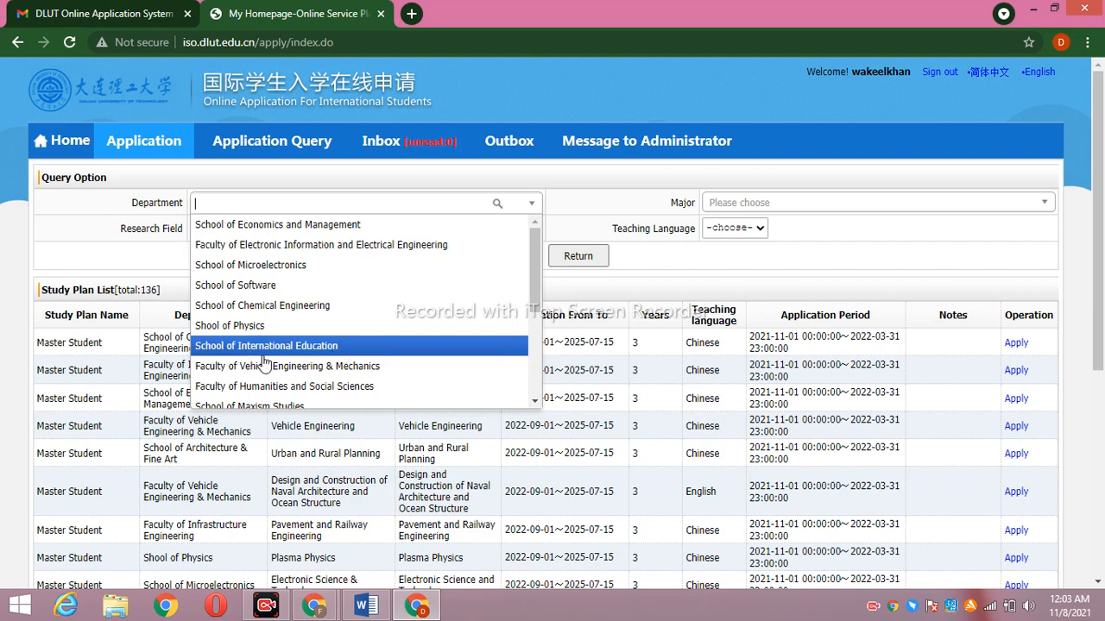
pyautogui.moveTo(535, 286); pyautogui.dragTo(529, 228)
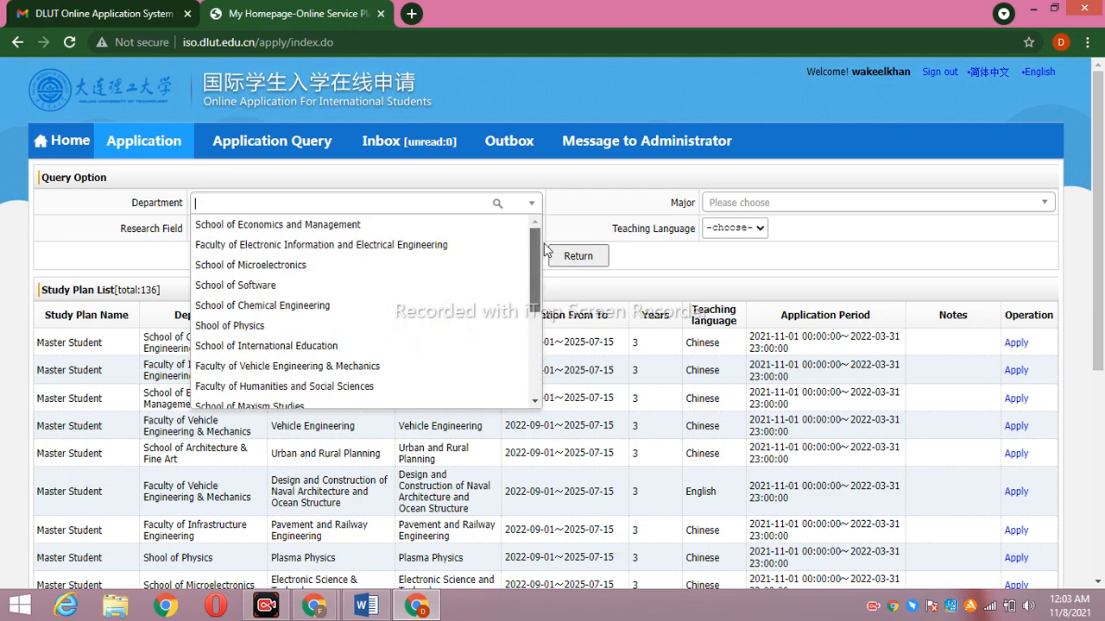
pyautogui.click(439, 226)
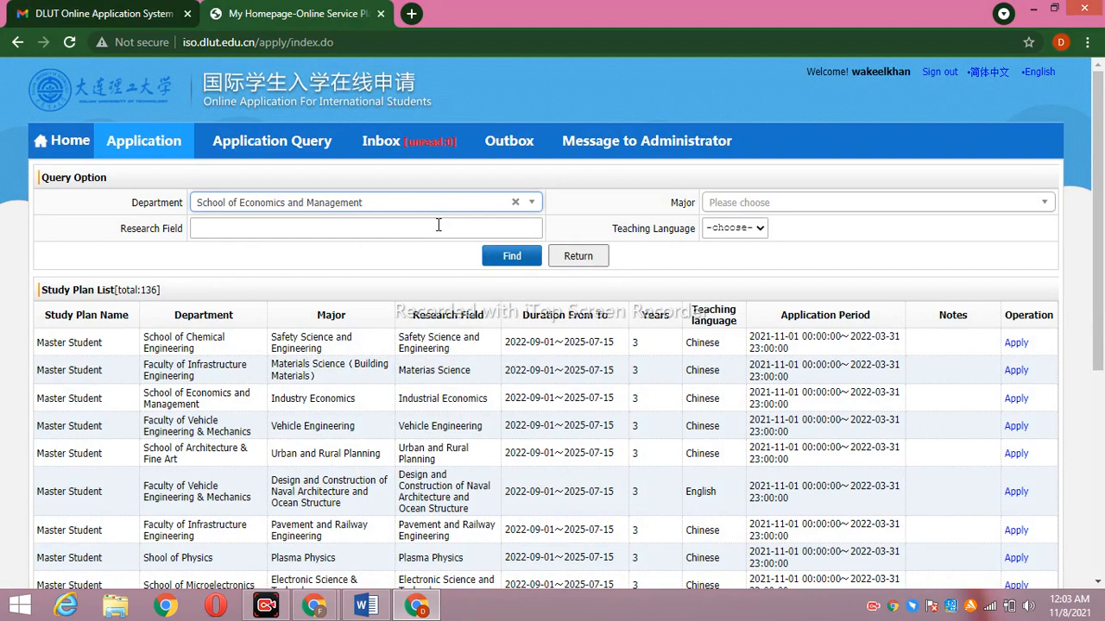
# Filter by Major Enterprise Management and Teaching Language English, then search; 0 plans are found
pyautogui.click(751, 203)
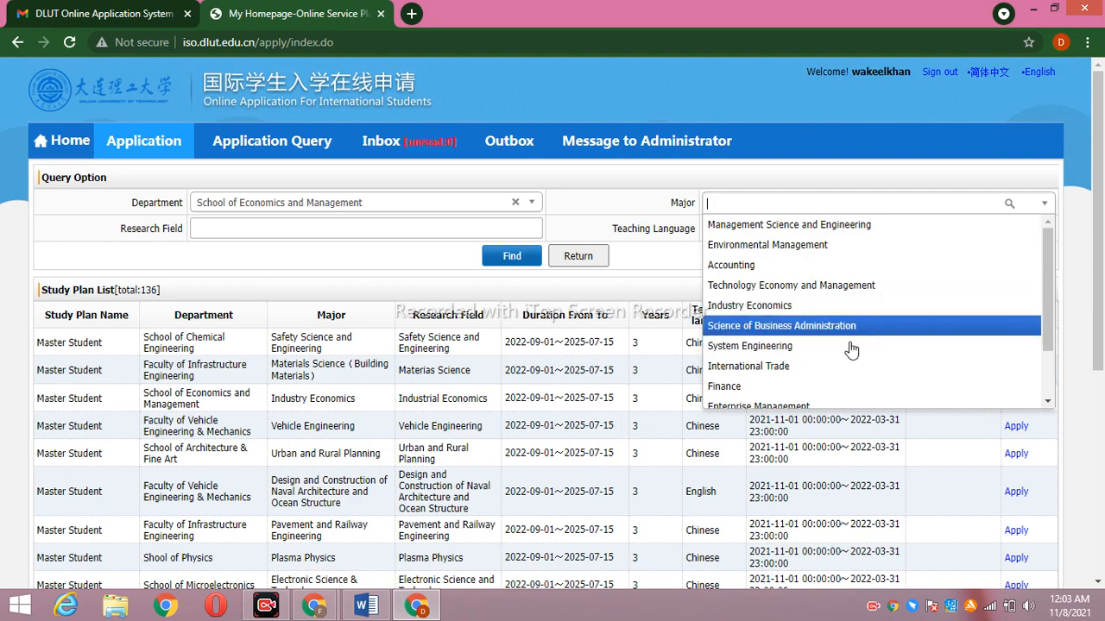
pyautogui.moveTo(1045, 331); pyautogui.dragTo(1056, 378)
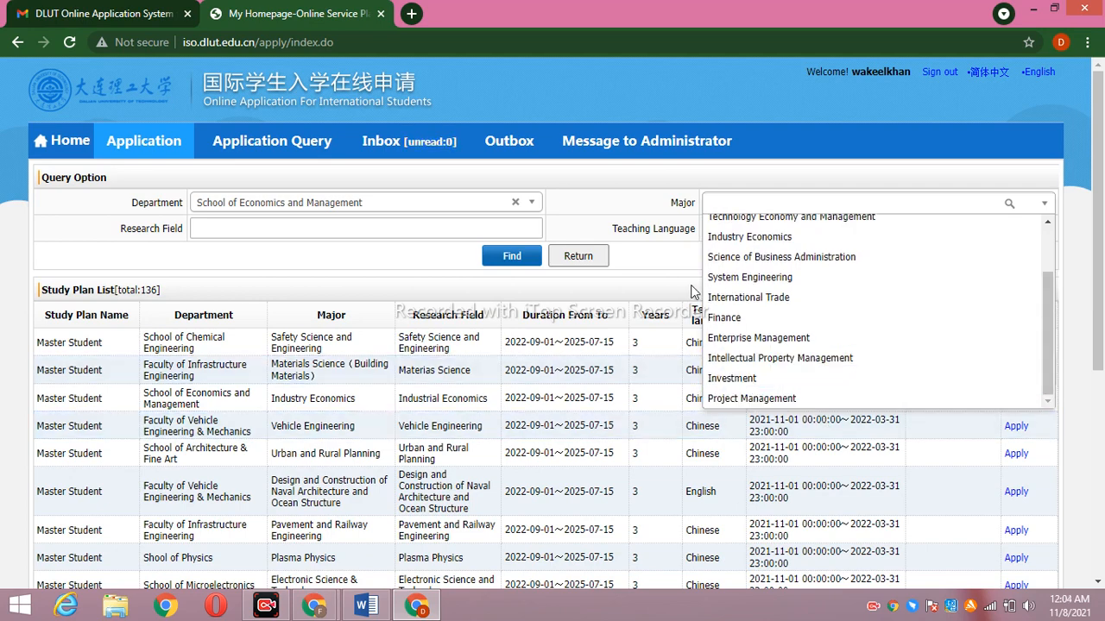
pyautogui.click(811, 343)
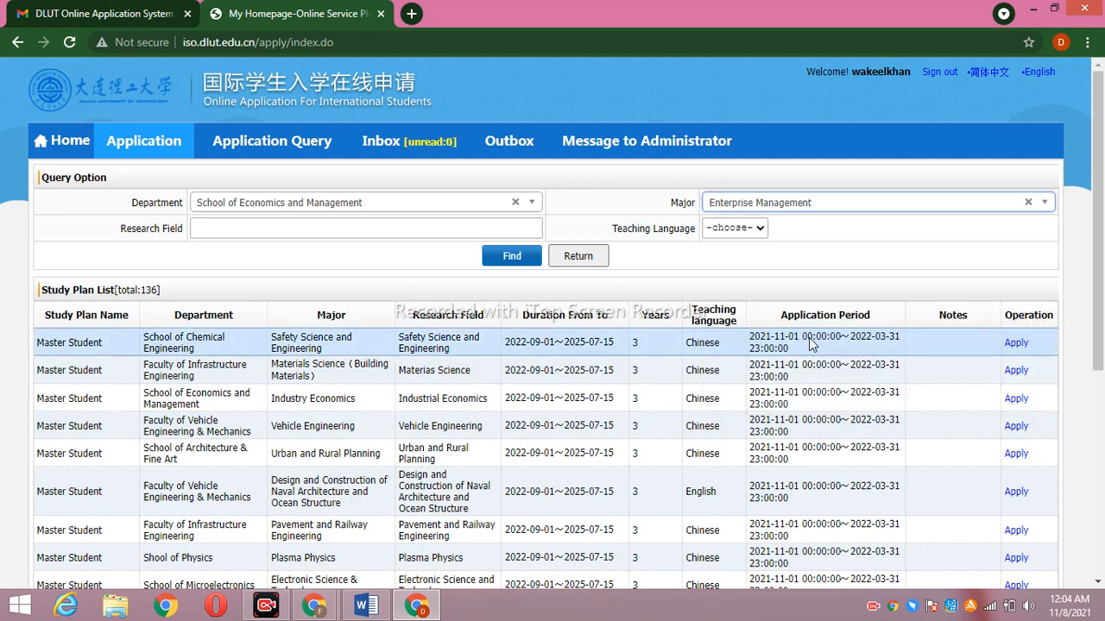
pyautogui.click(759, 229)
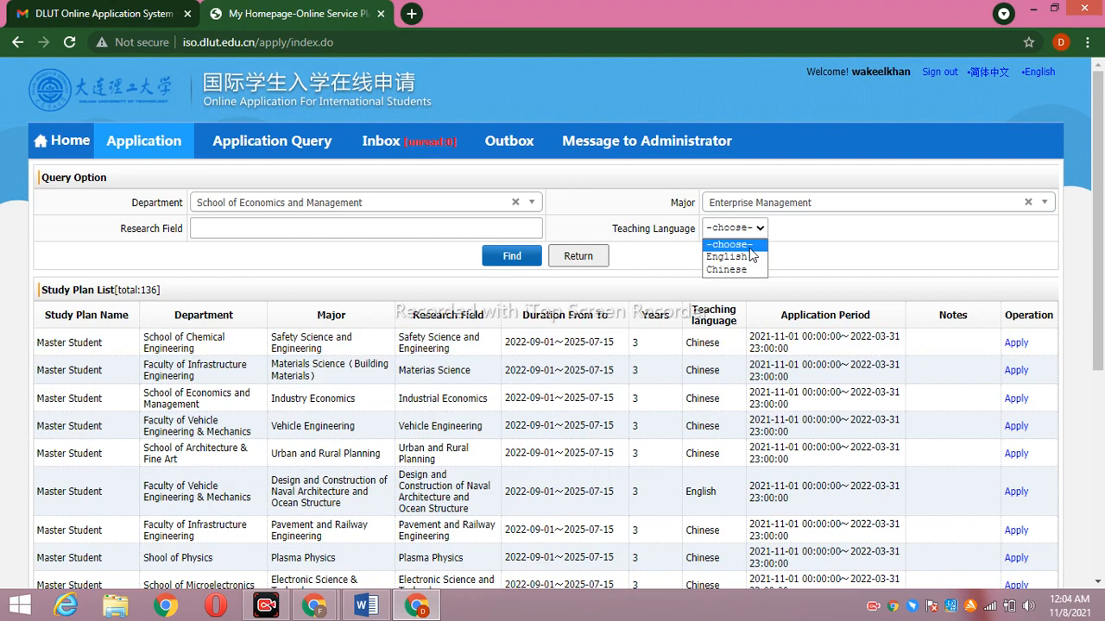
pyautogui.click(730, 258)
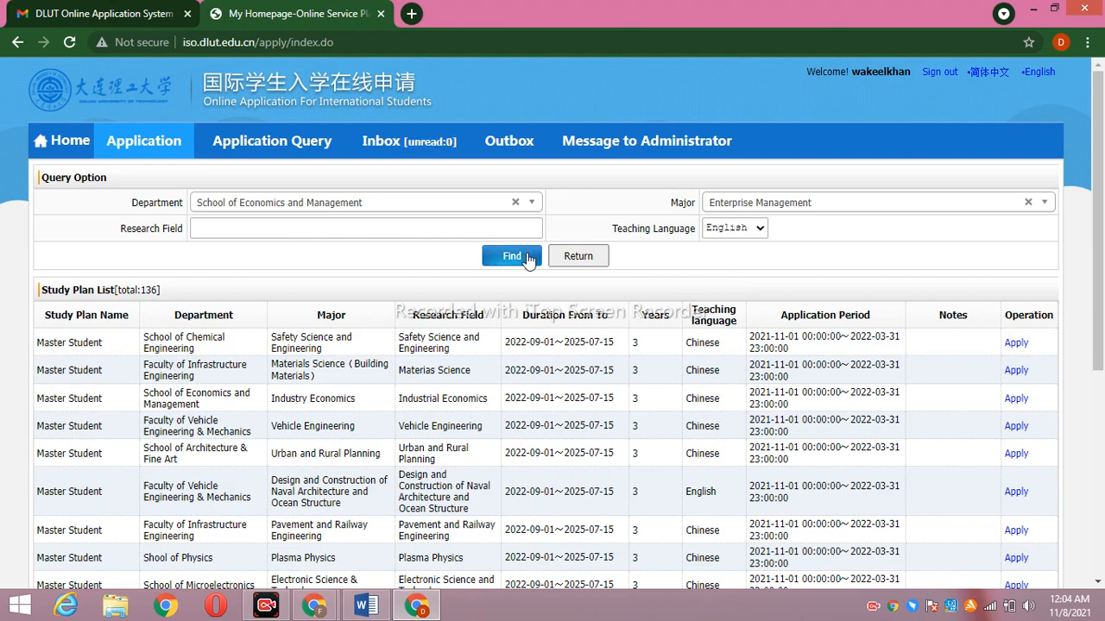
pyautogui.click(456, 228)
pyautogui.click(511, 259)
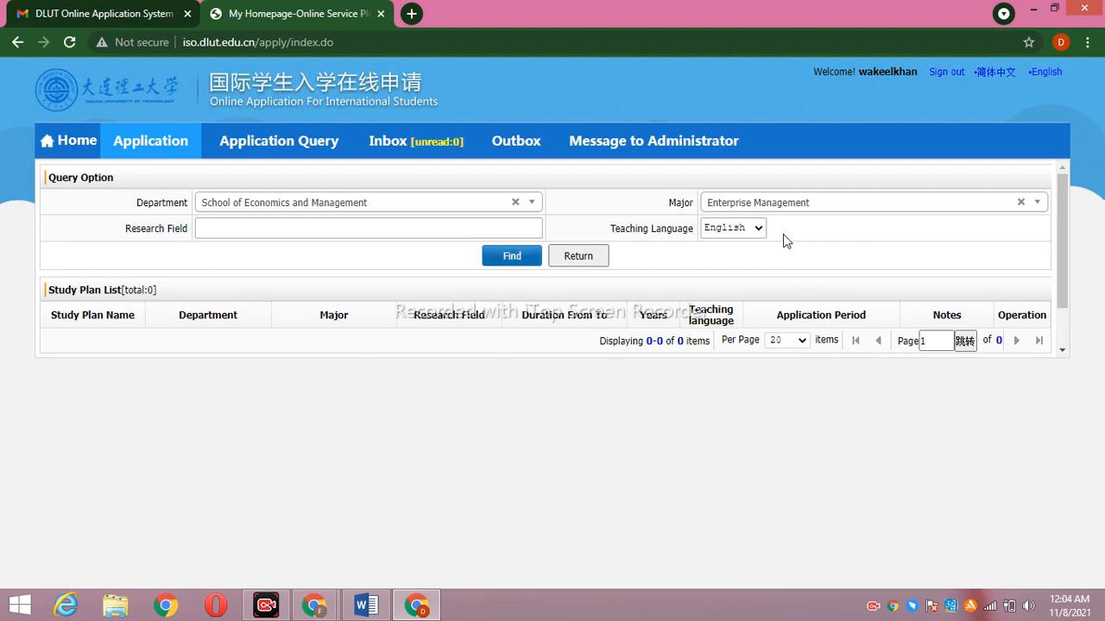
pyautogui.click(1020, 202)
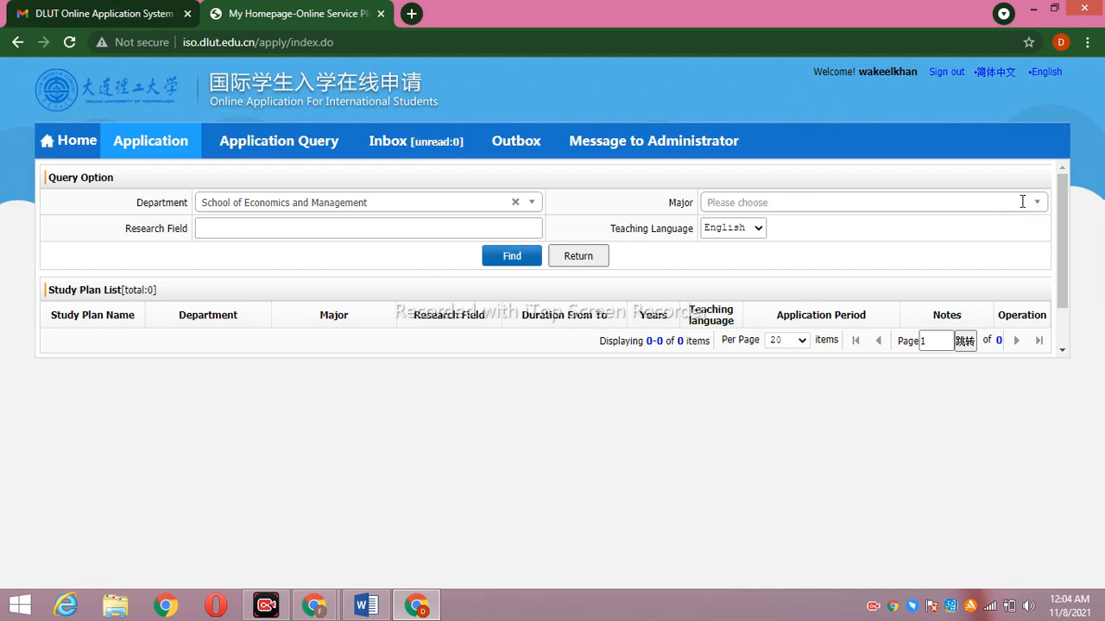
pyautogui.click(1038, 204)
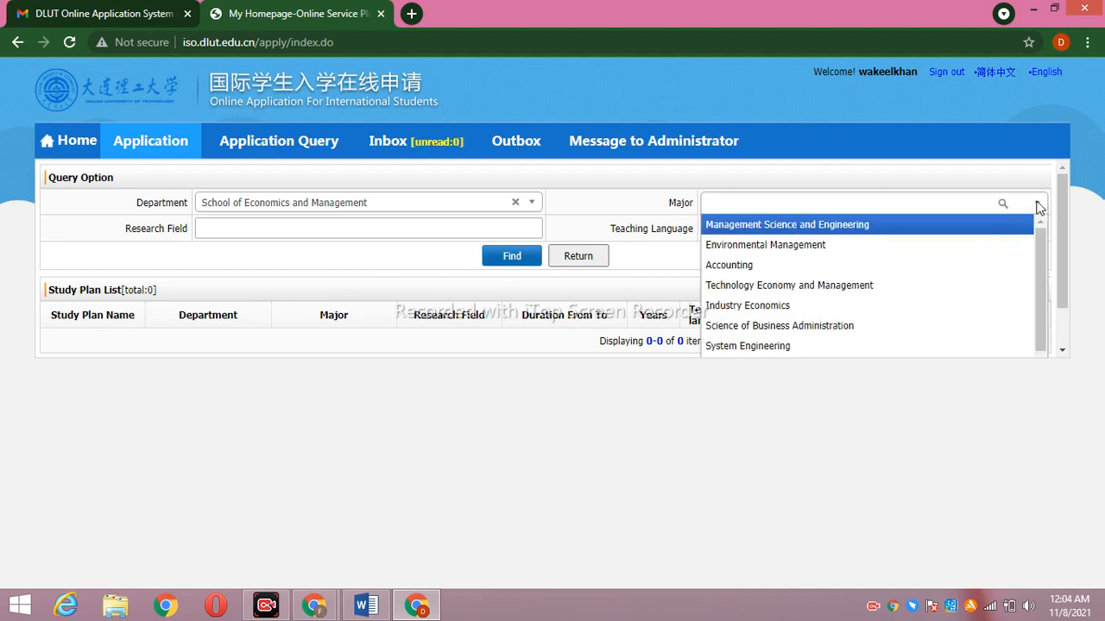
pyautogui.click(868, 326)
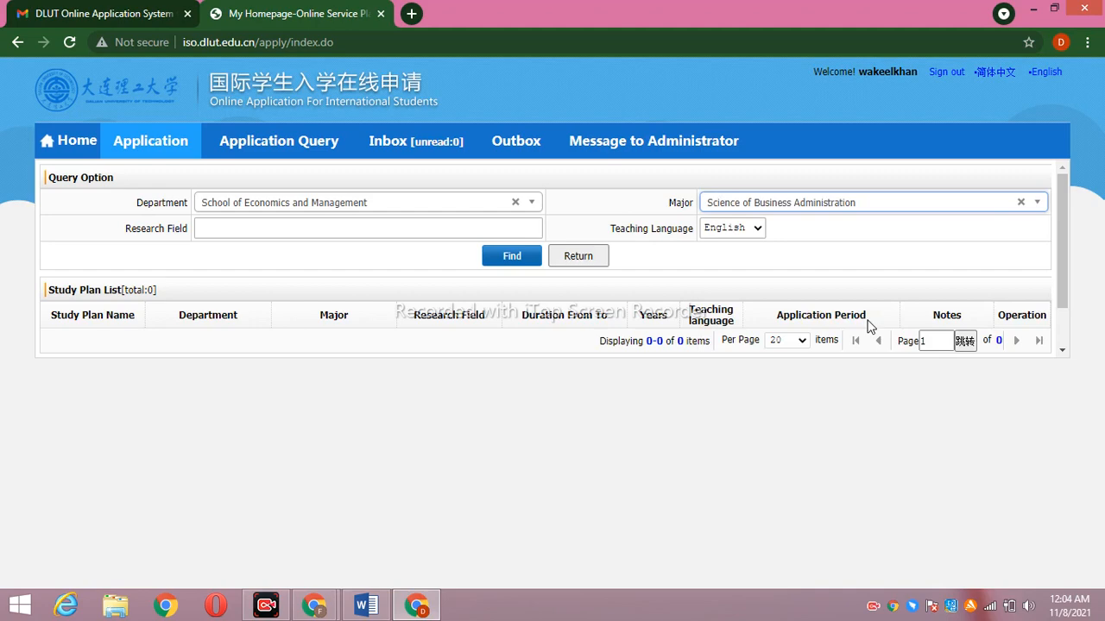
pyautogui.click(504, 259)
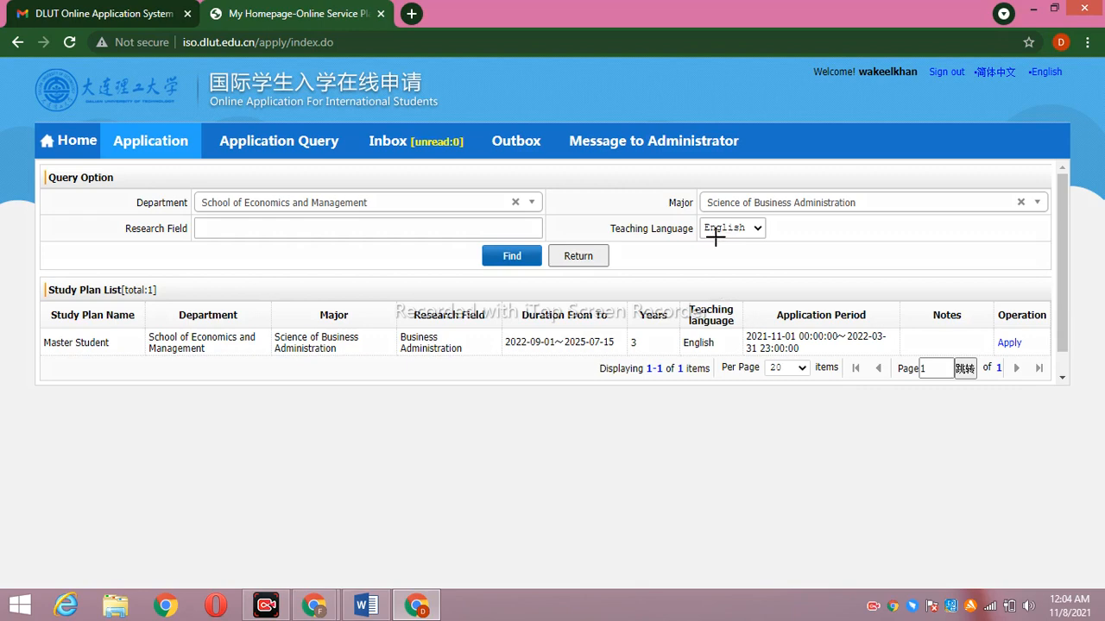
pyautogui.moveTo(693, 243); pyautogui.dragTo(786, 243)
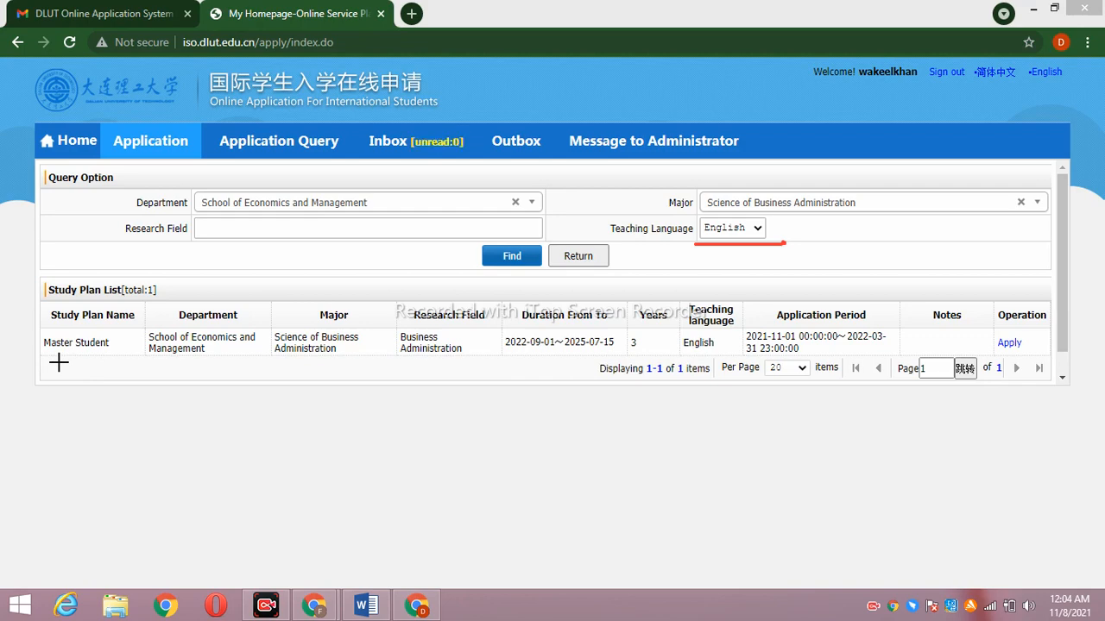
pyautogui.moveTo(264, 363); pyautogui.dragTo(713, 349)
pyautogui.click(509, 365)
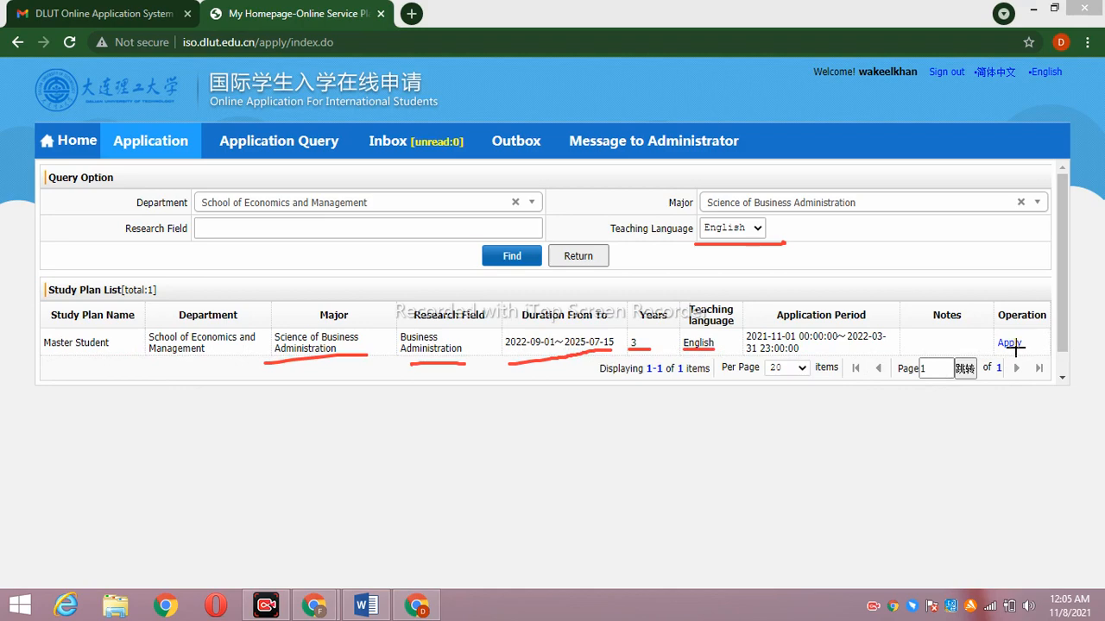
# Clear the major, pick International Trade instead, and search the study plans
pyautogui.click(613, 570)
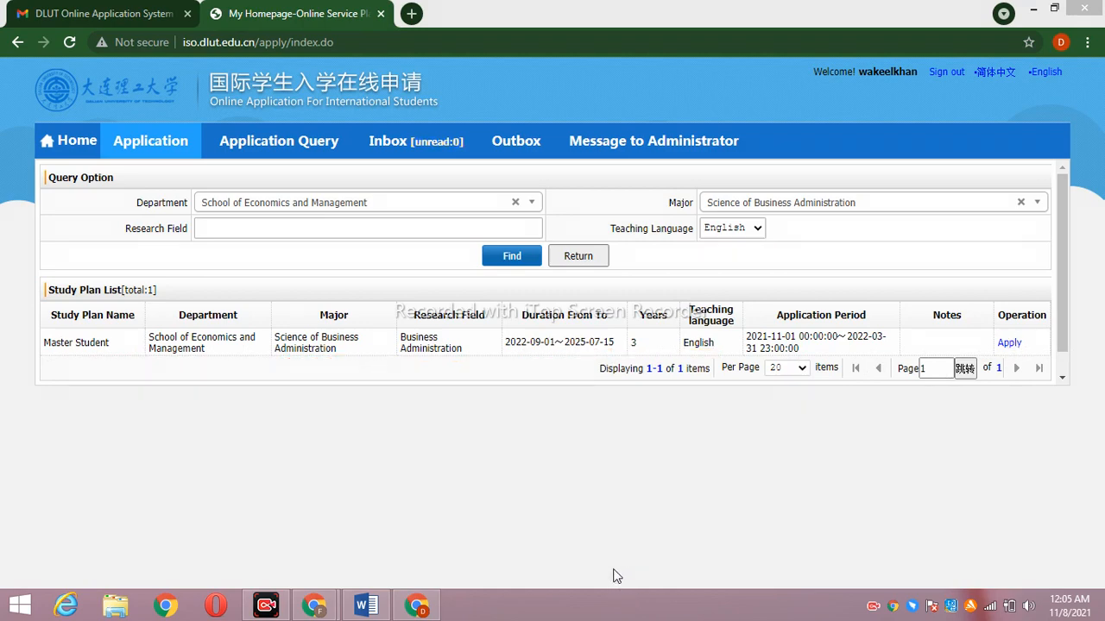
pyautogui.click(1019, 203)
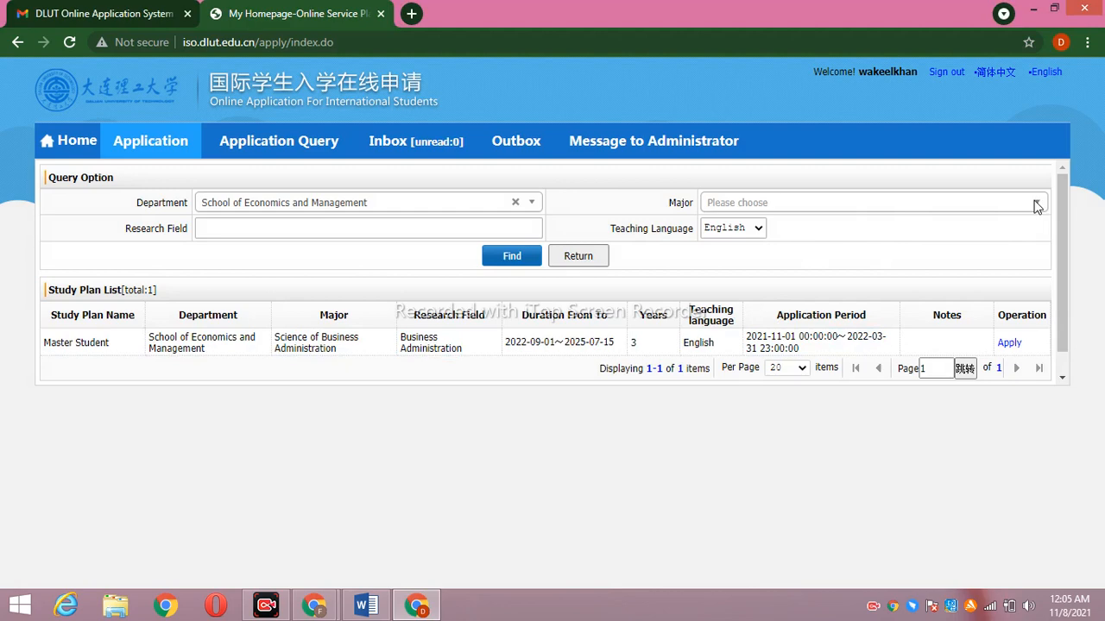
pyautogui.click(1036, 203)
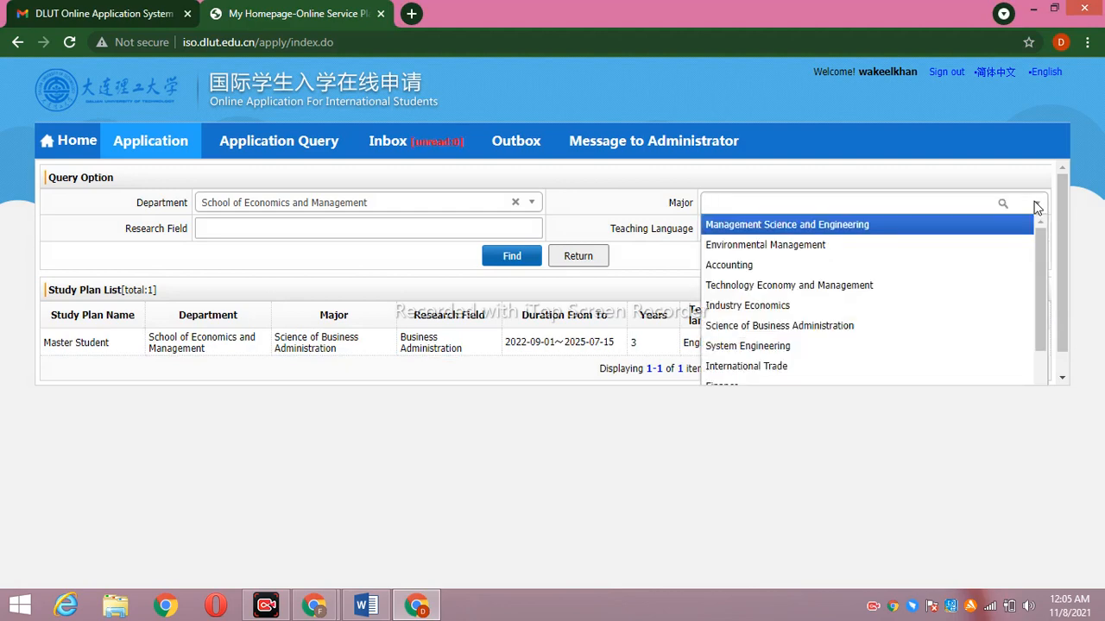
pyautogui.scroll(-2, 1044, 264)
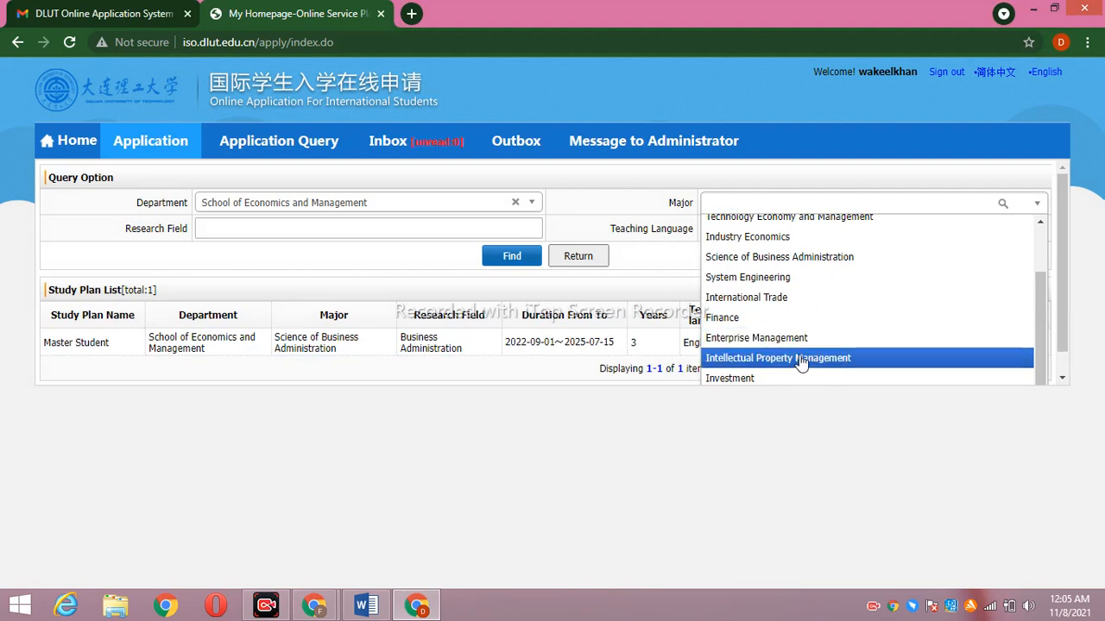
pyautogui.moveTo(1040, 341)
pyautogui.mouseDown()
pyautogui.moveTo(1042, 285)
pyautogui.moveTo(1045, 347)
pyautogui.mouseUp()
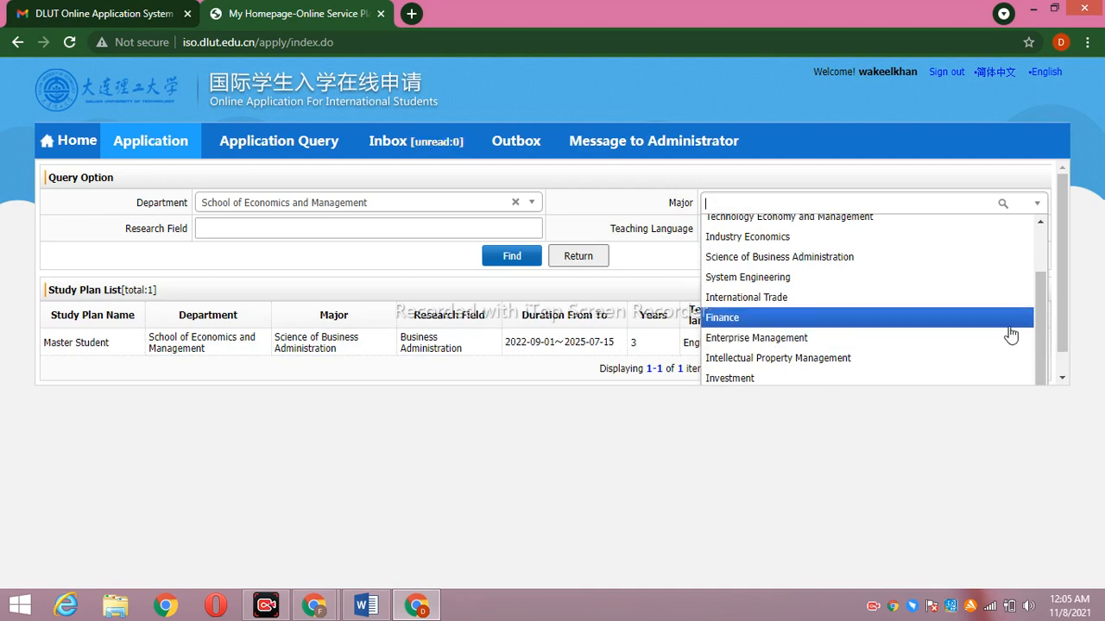
pyautogui.click(905, 298)
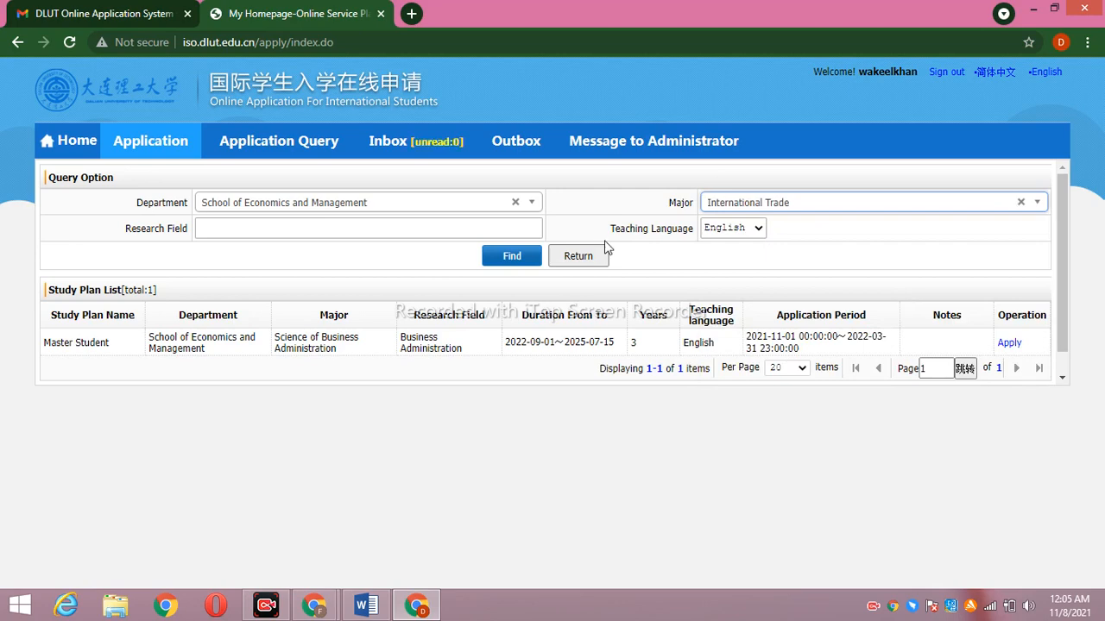
pyautogui.click(516, 255)
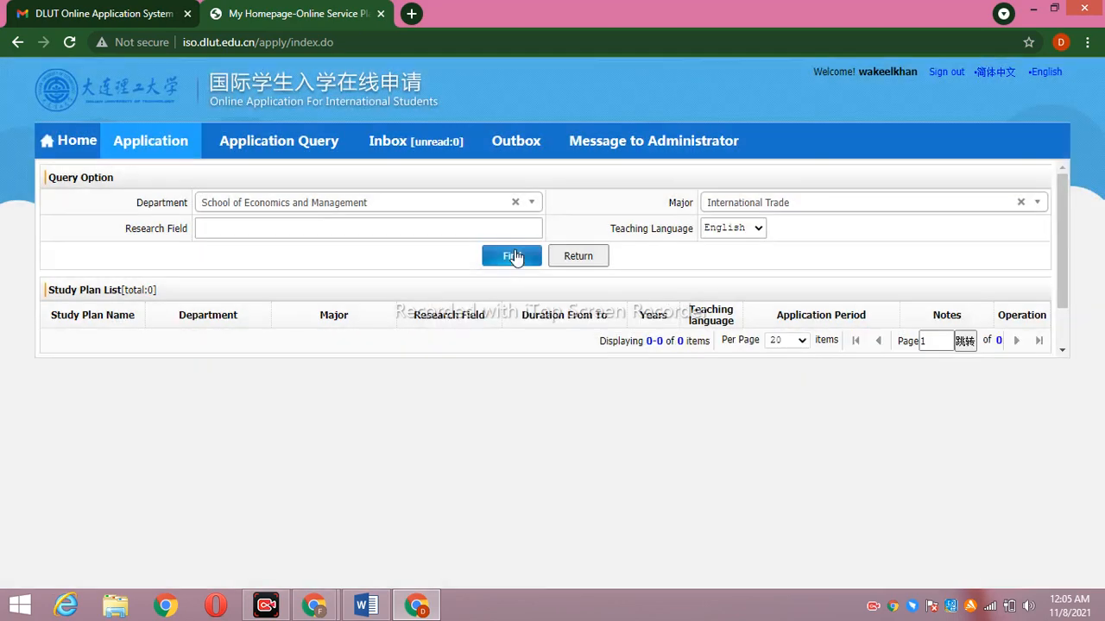
# Switch the teaching language to Chinese and search for Enterprise Management plans
pyautogui.click(1021, 202)
pyautogui.click(756, 228)
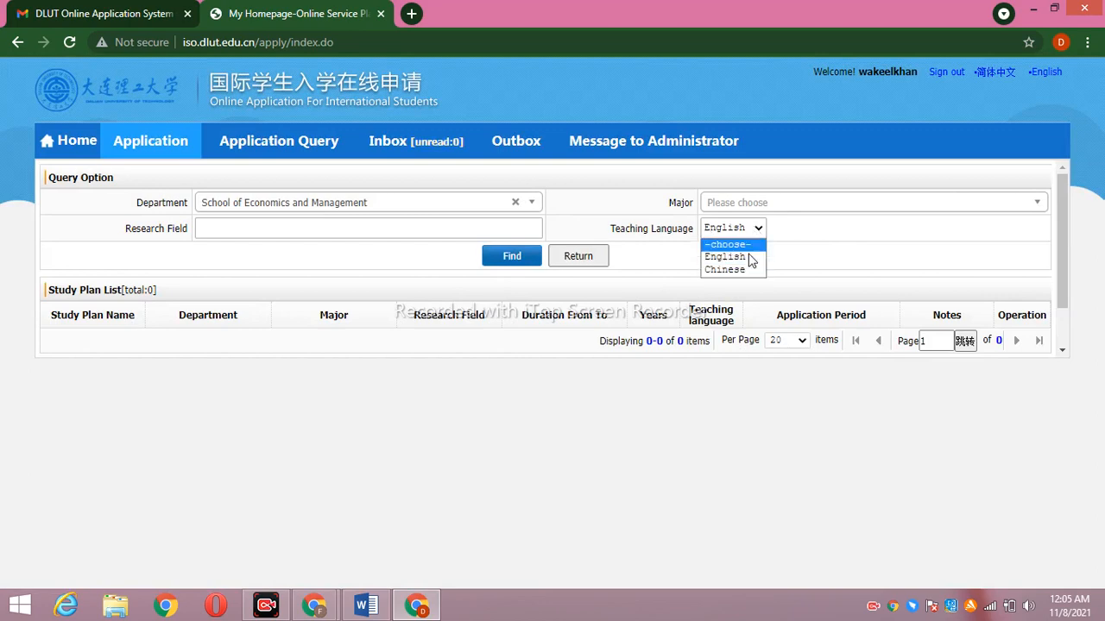
pyautogui.click(745, 272)
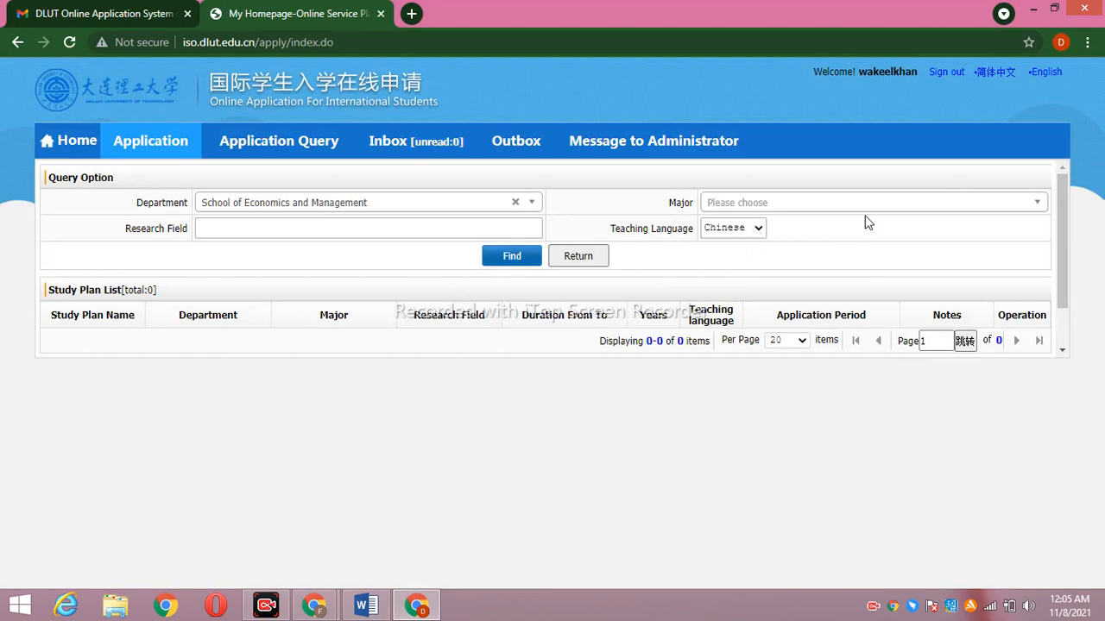
pyautogui.click(1025, 202)
pyautogui.moveTo(1039, 278); pyautogui.dragTo(1042, 336)
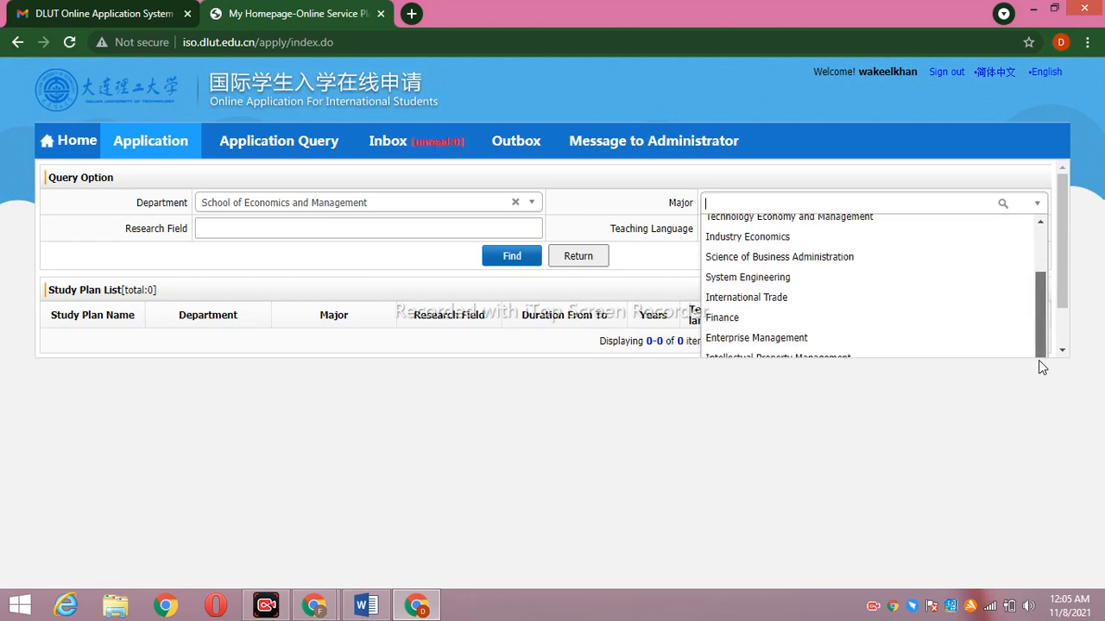
pyautogui.click(828, 341)
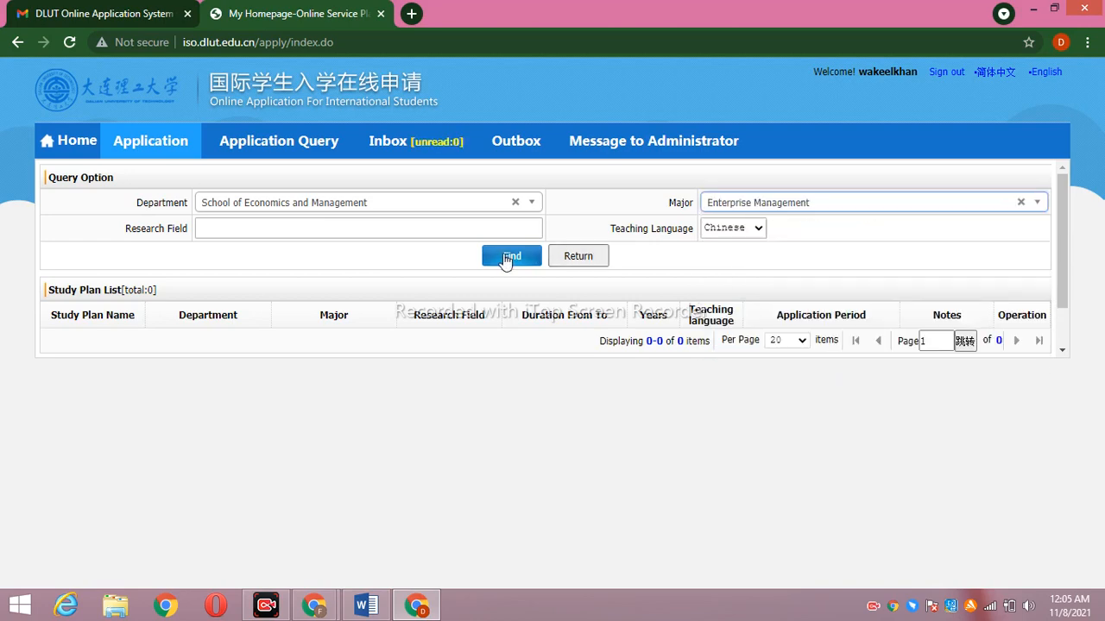
pyautogui.click(504, 252)
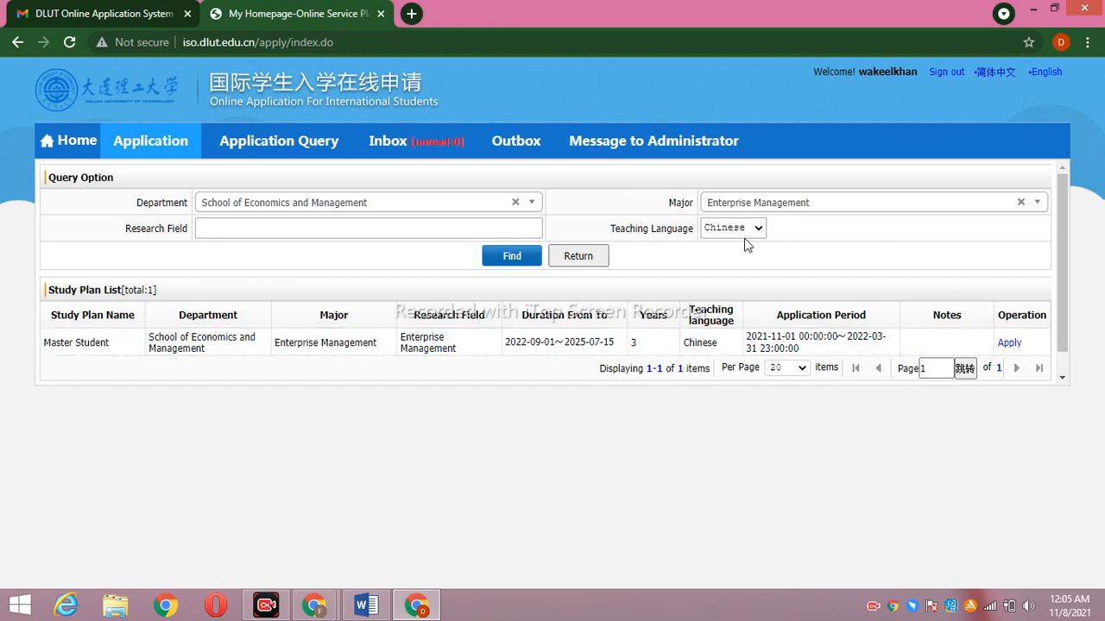
# Re-select Enterprise Management, rerun the search, then clear the Major filter
pyautogui.click(1020, 204)
pyautogui.click(1036, 205)
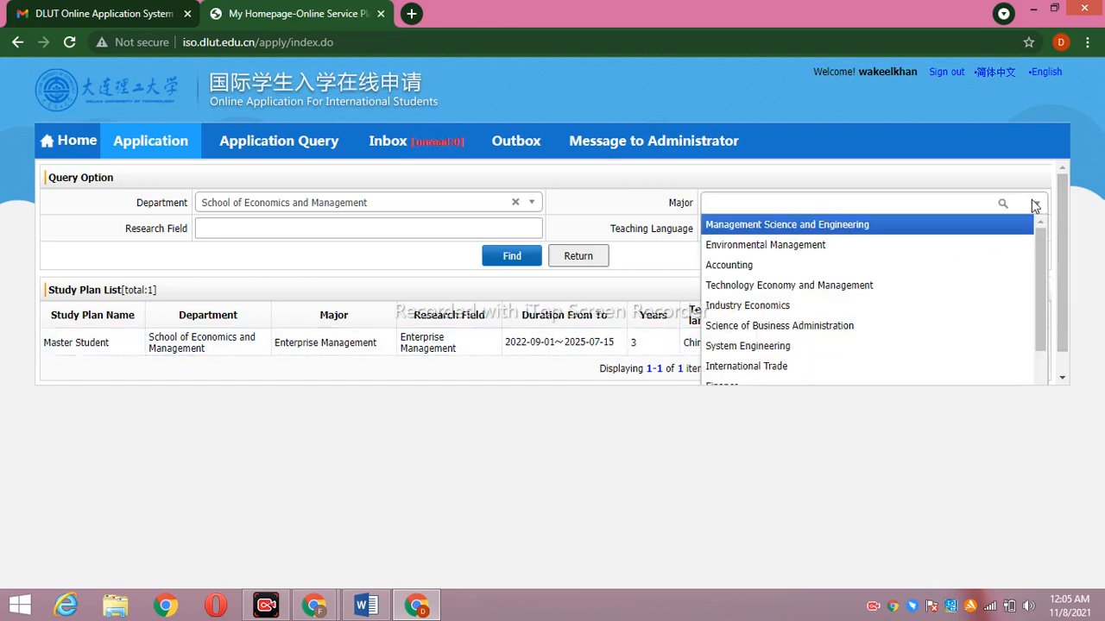
pyautogui.moveTo(1040, 244); pyautogui.dragTo(1049, 316)
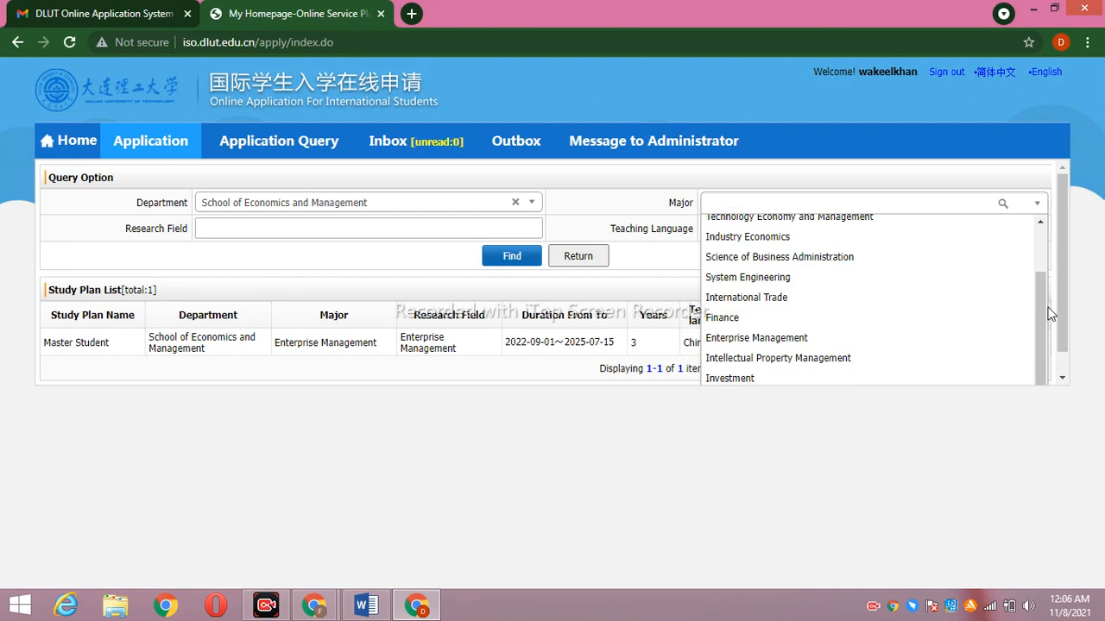
pyautogui.click(815, 345)
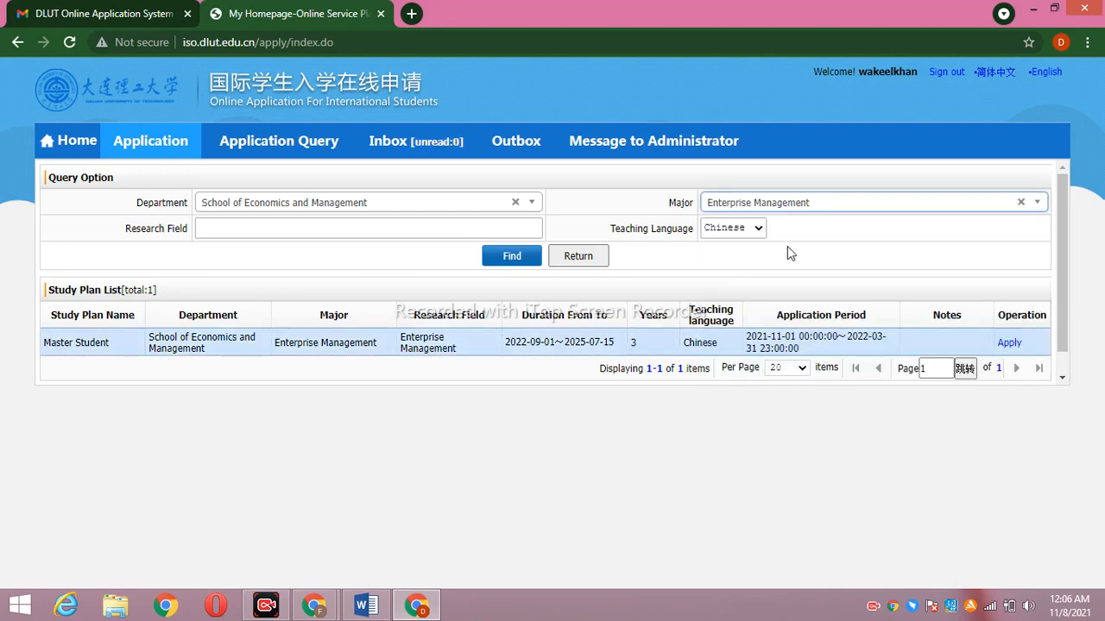
pyautogui.click(522, 256)
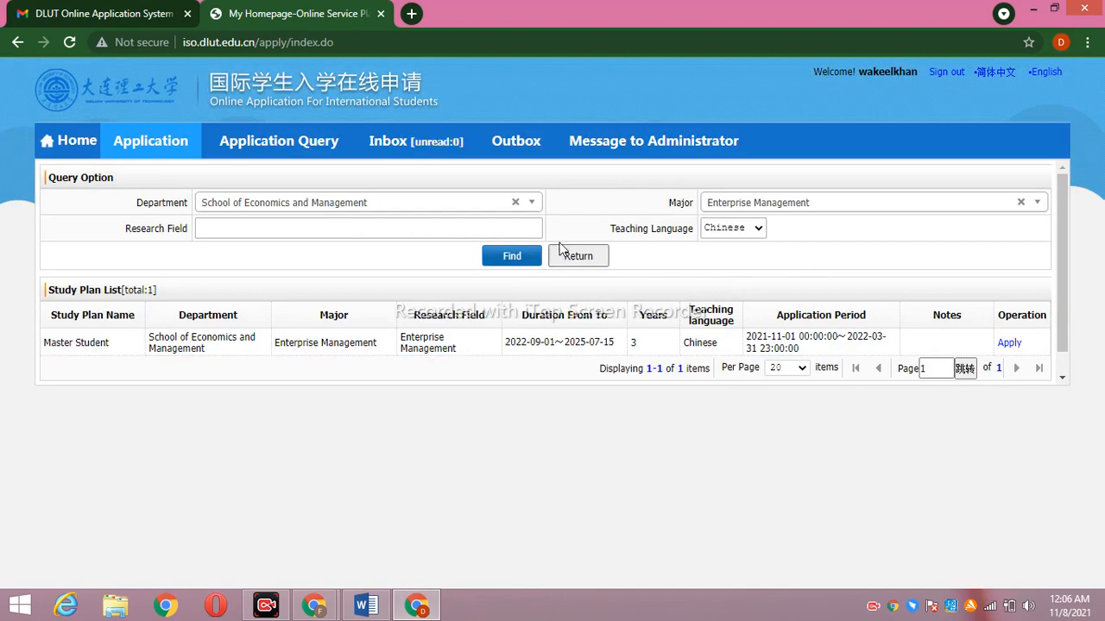
pyautogui.click(1020, 203)
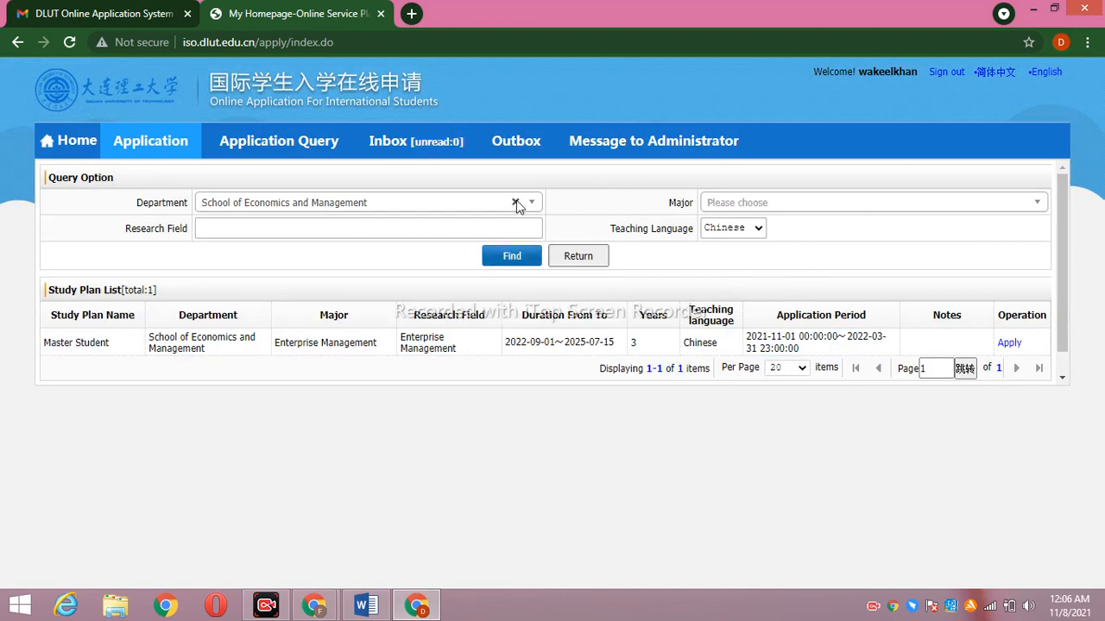
# Search for Atomic and Molecular Physics plans in Shool of Physics
pyautogui.click(516, 203)
pyautogui.moveTo(534, 251); pyautogui.dragTo(552, 232)
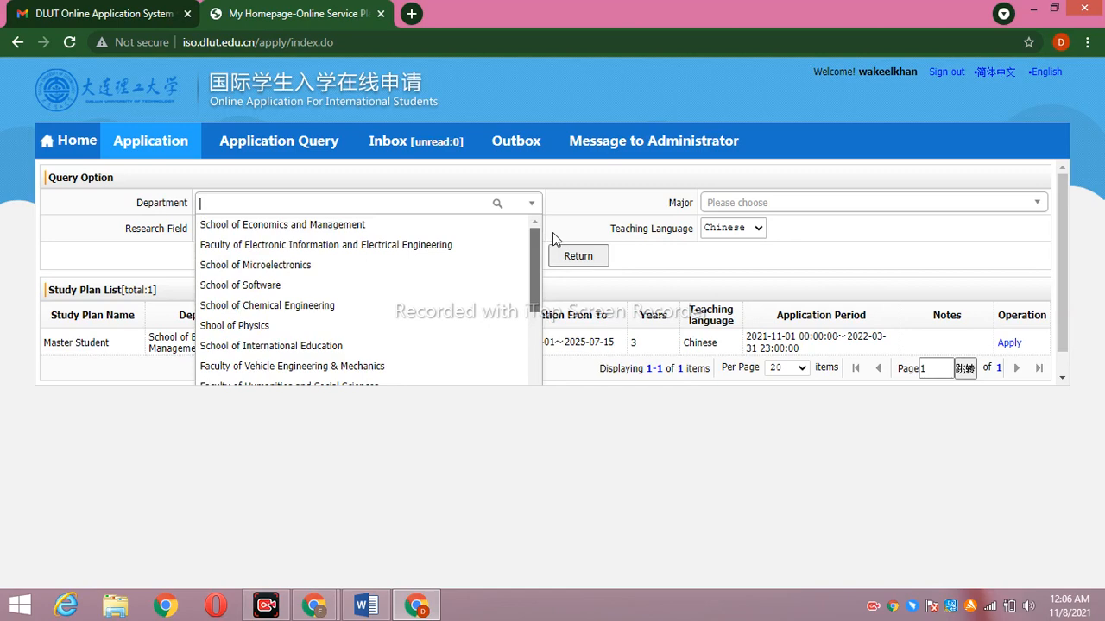
pyautogui.click(293, 327)
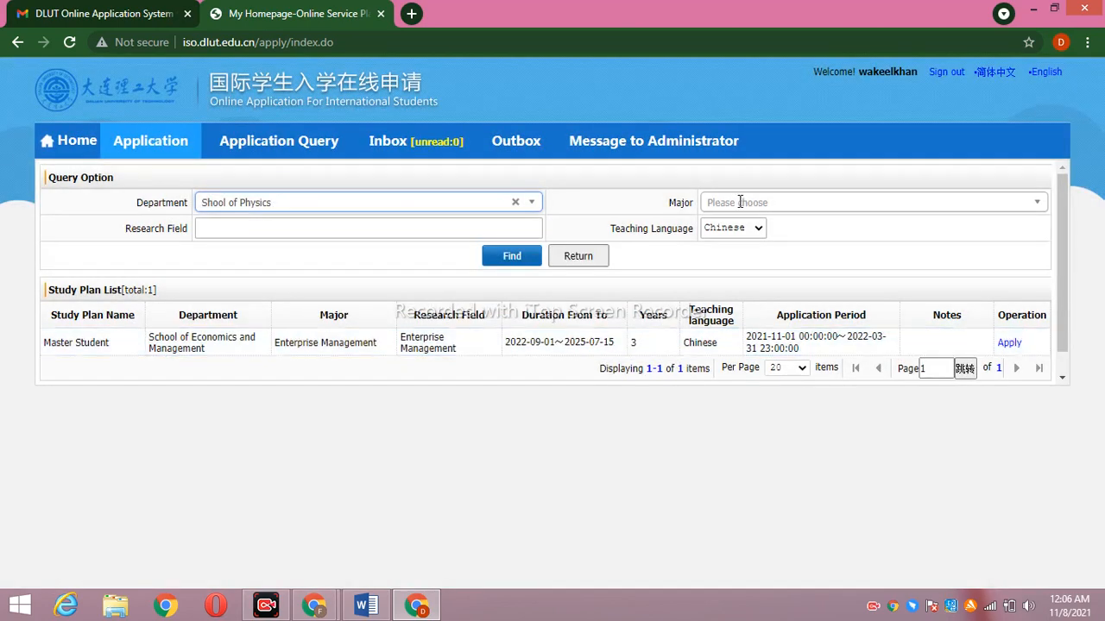
pyautogui.click(878, 200)
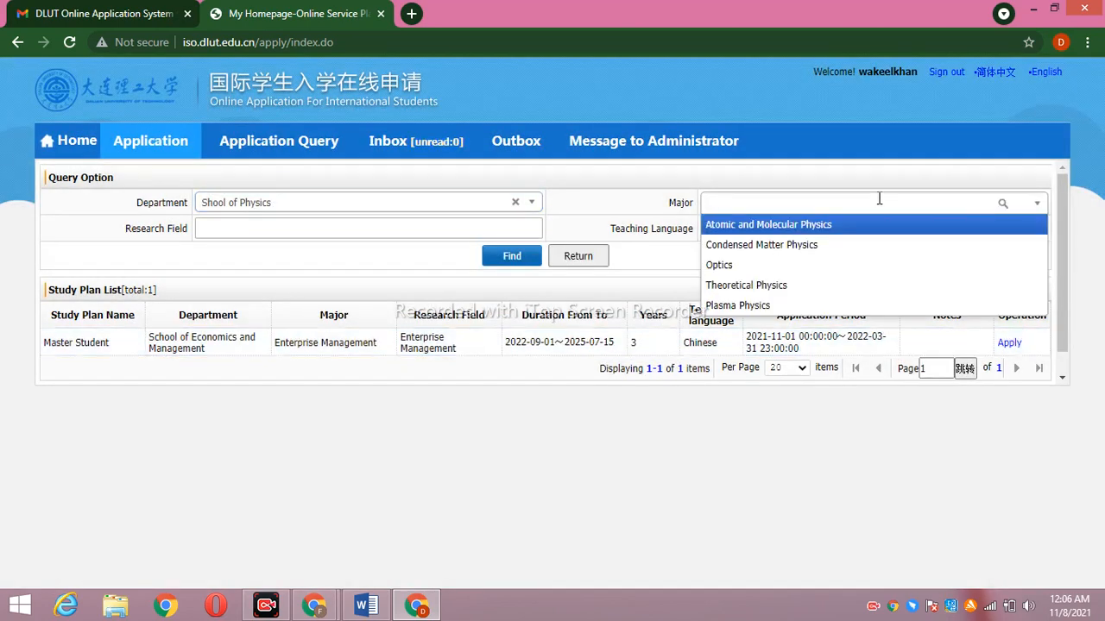
pyautogui.click(837, 233)
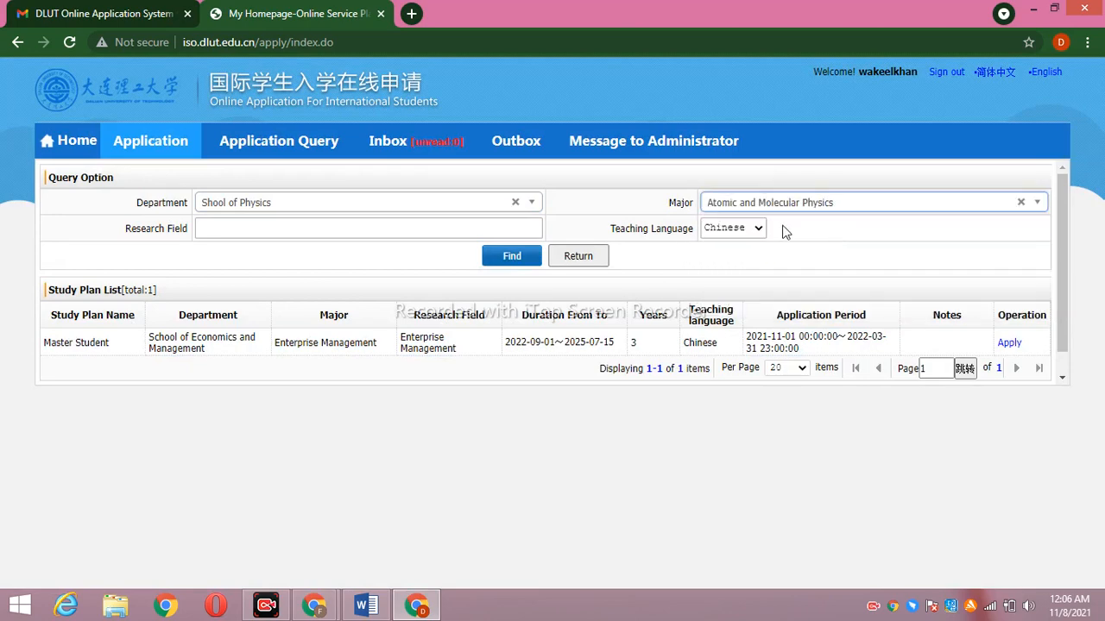
pyautogui.click(514, 255)
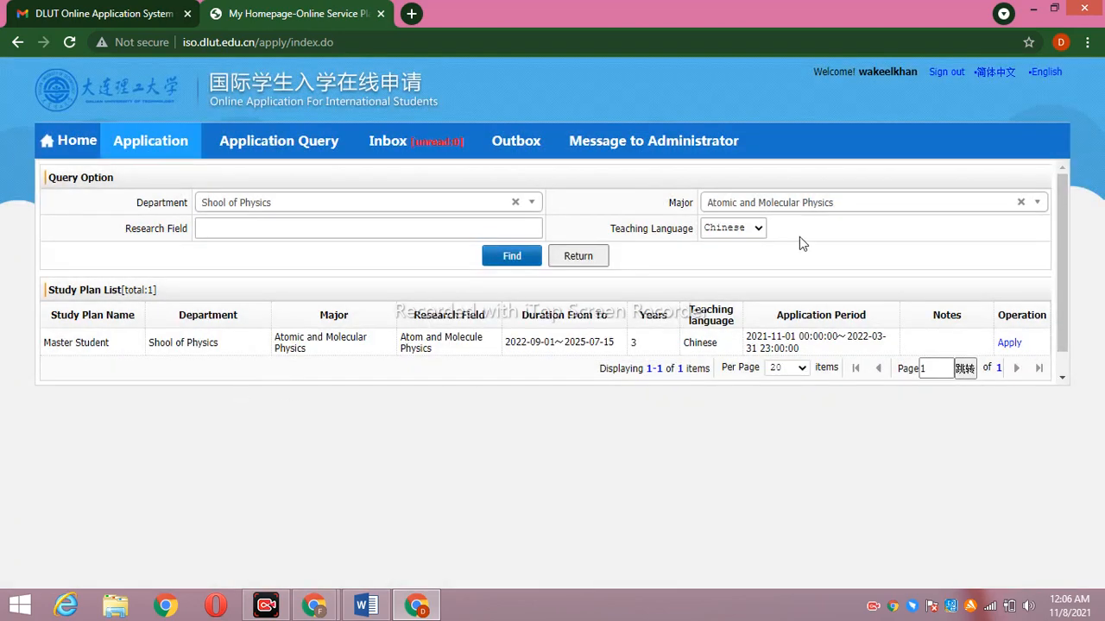
# Switch teaching language to English, find zero plans, then clear the department filter
pyautogui.click(758, 230)
pyautogui.click(748, 257)
pyautogui.click(512, 256)
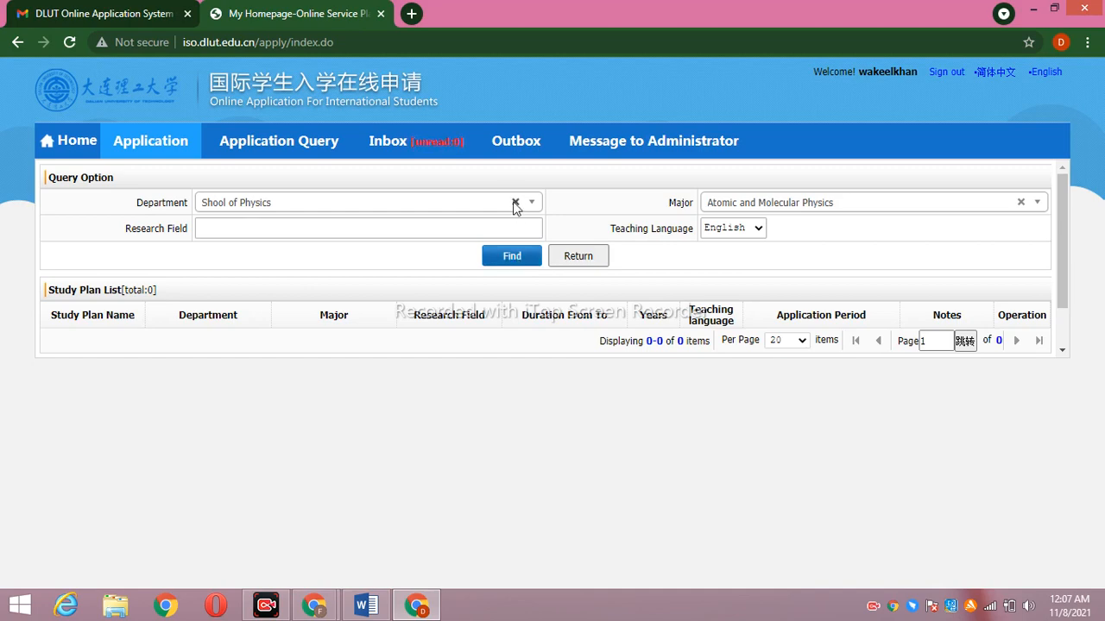
pyautogui.click(515, 203)
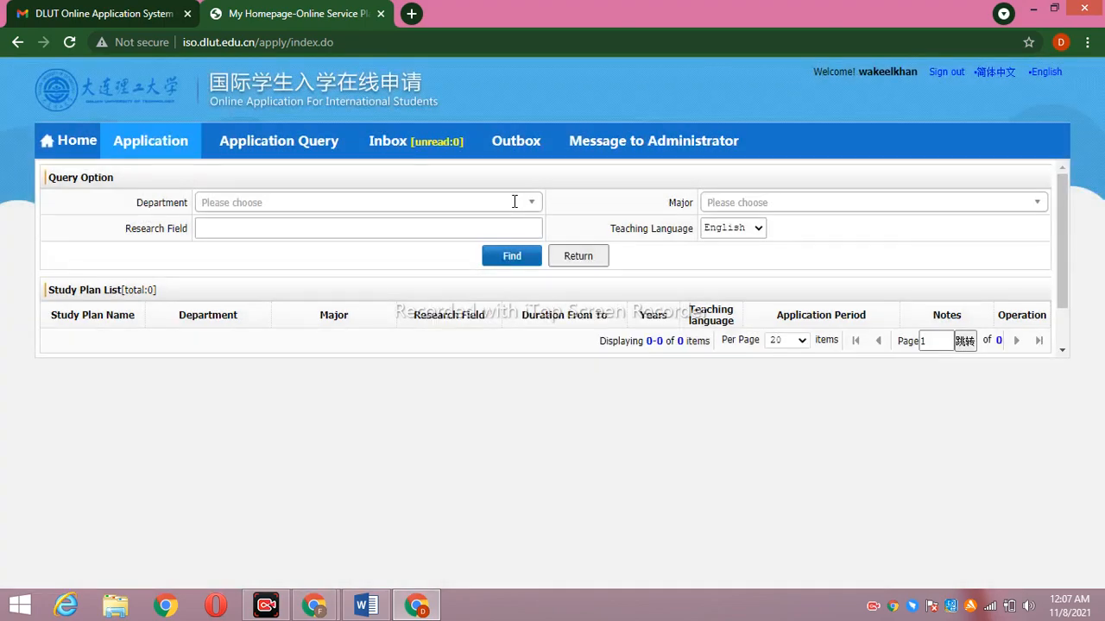
# List the English-taught Software Engineering plan in School of Software, then clear the department filter
pyautogui.click(515, 204)
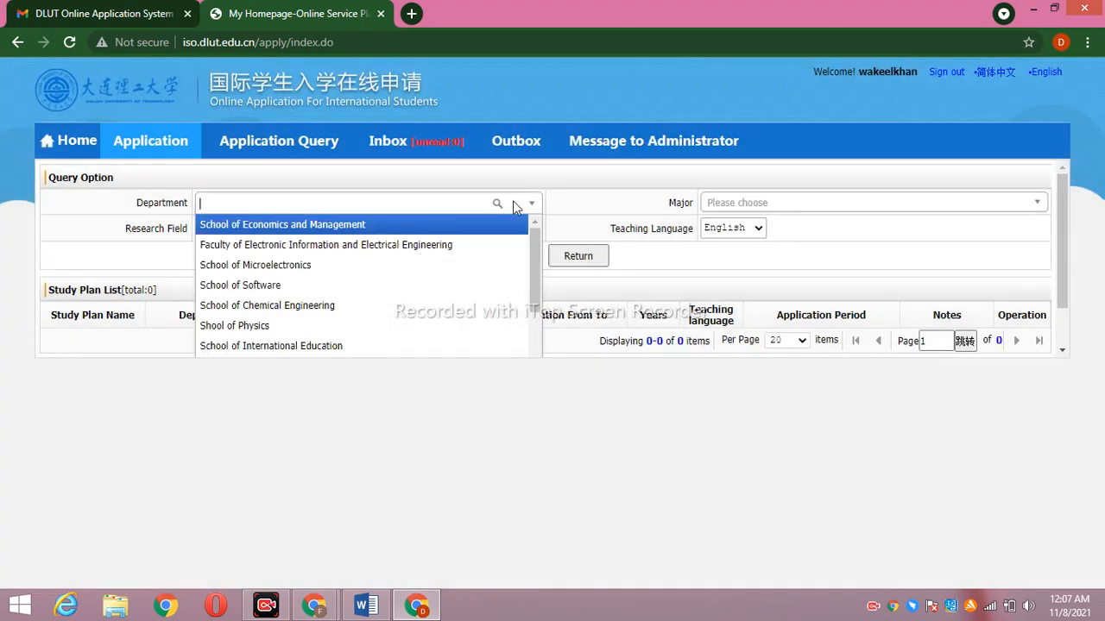
pyautogui.click(277, 288)
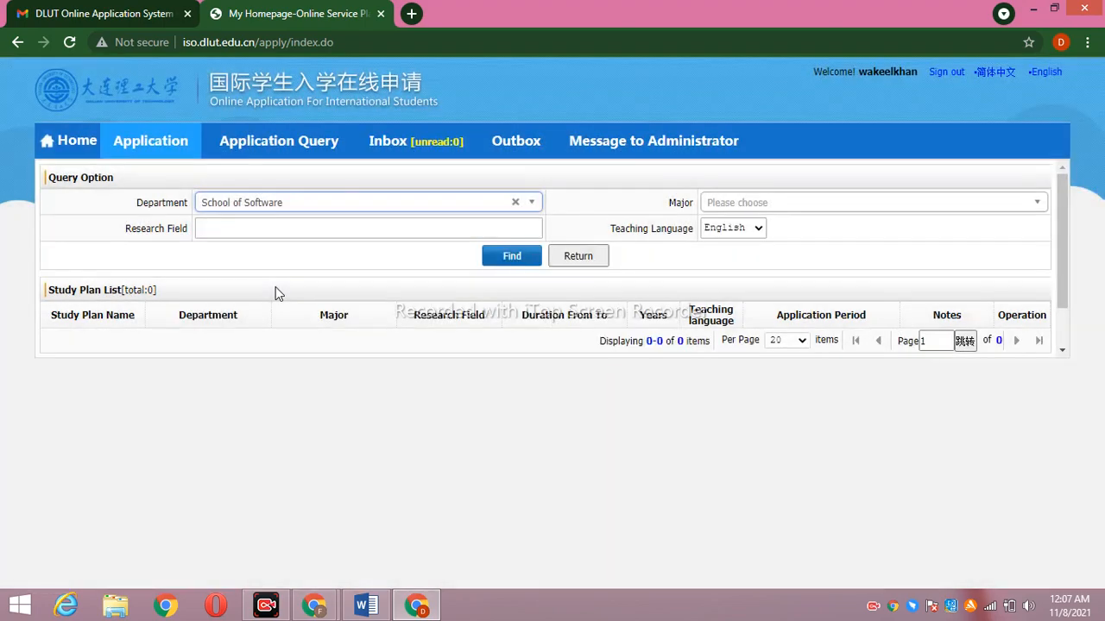
pyautogui.click(880, 203)
pyautogui.click(851, 227)
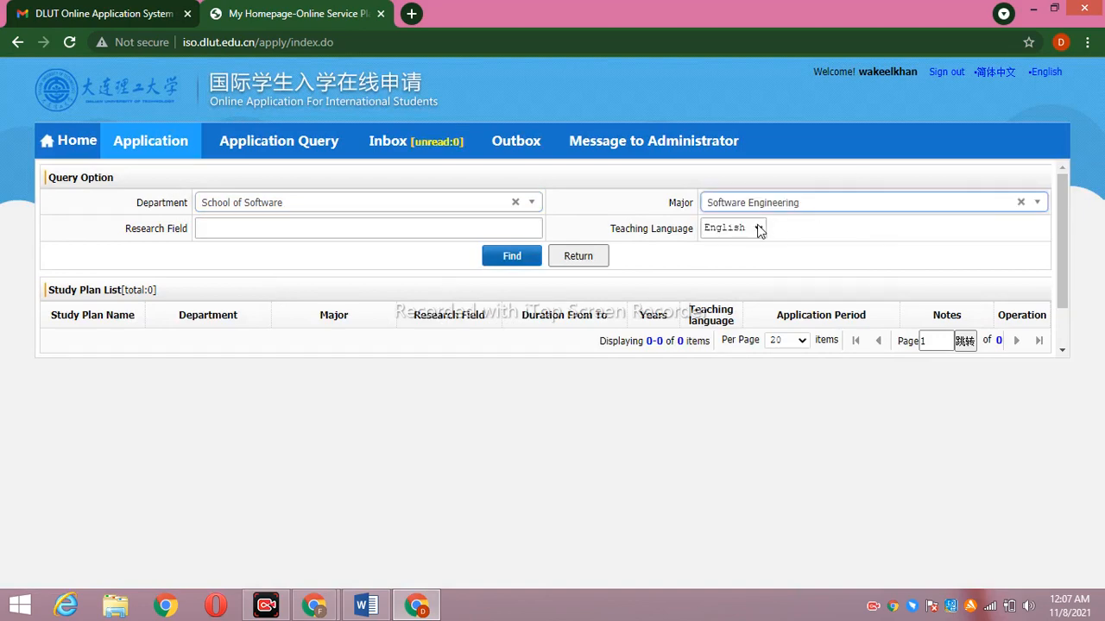
pyautogui.click(757, 230)
pyautogui.click(756, 229)
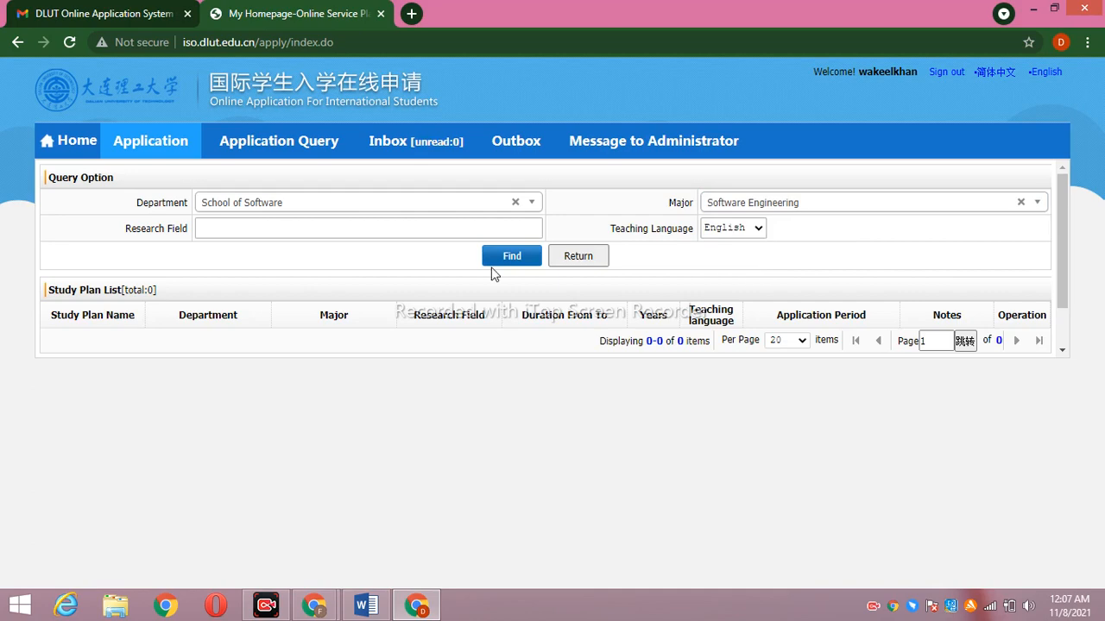
pyautogui.click(513, 257)
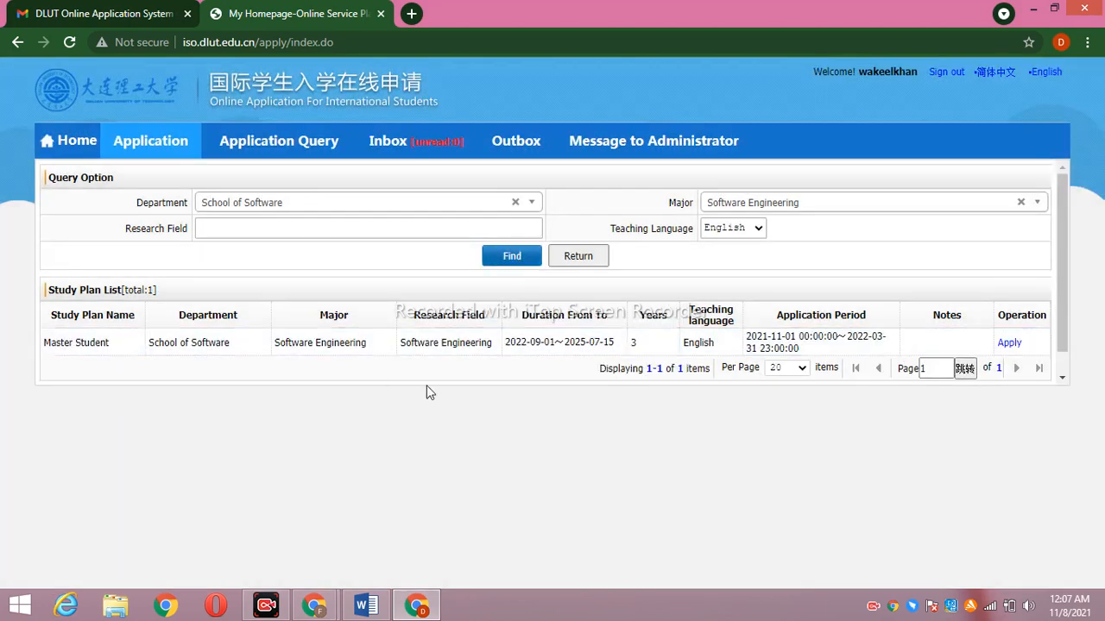
pyautogui.click(516, 201)
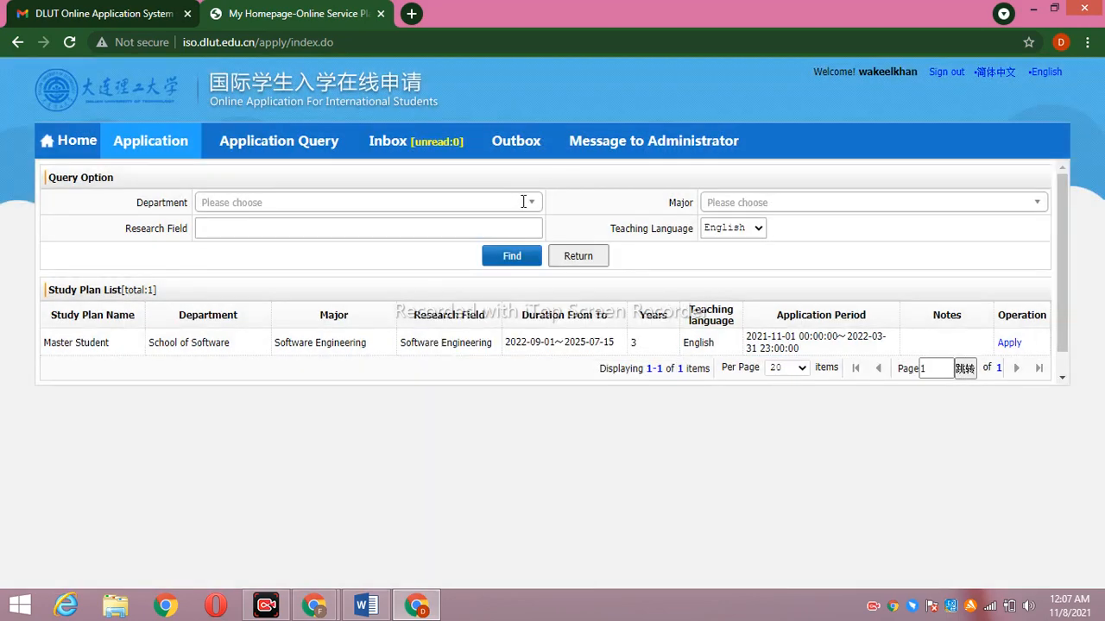
# Filter by School of Economics and Management and Science of Business Administration, and search for plans
pyautogui.click(516, 202)
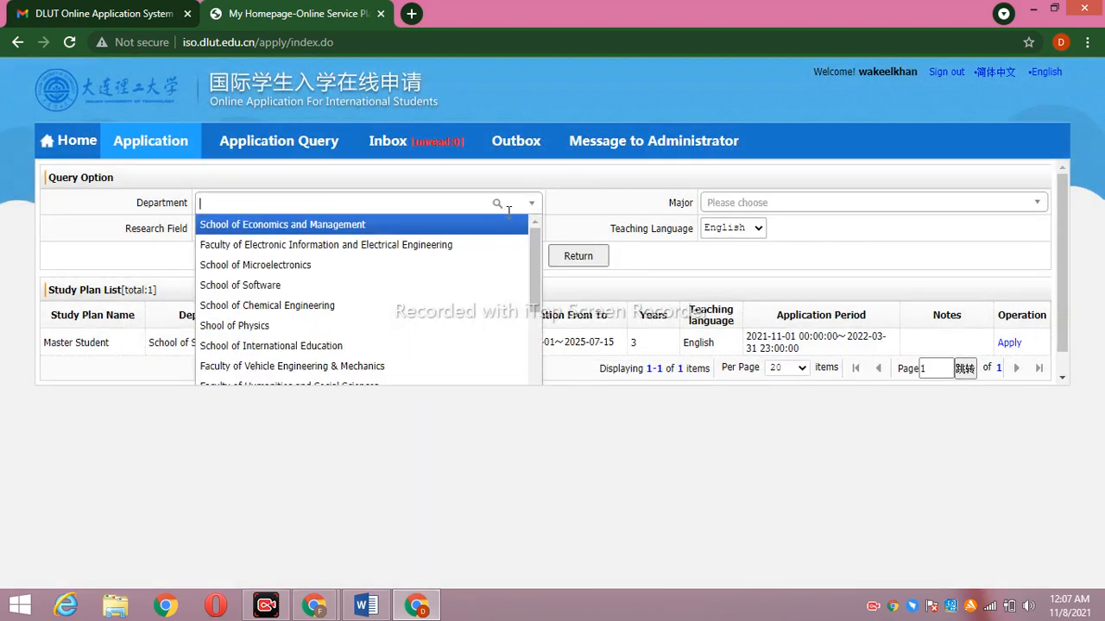
pyautogui.click(509, 226)
pyautogui.click(830, 204)
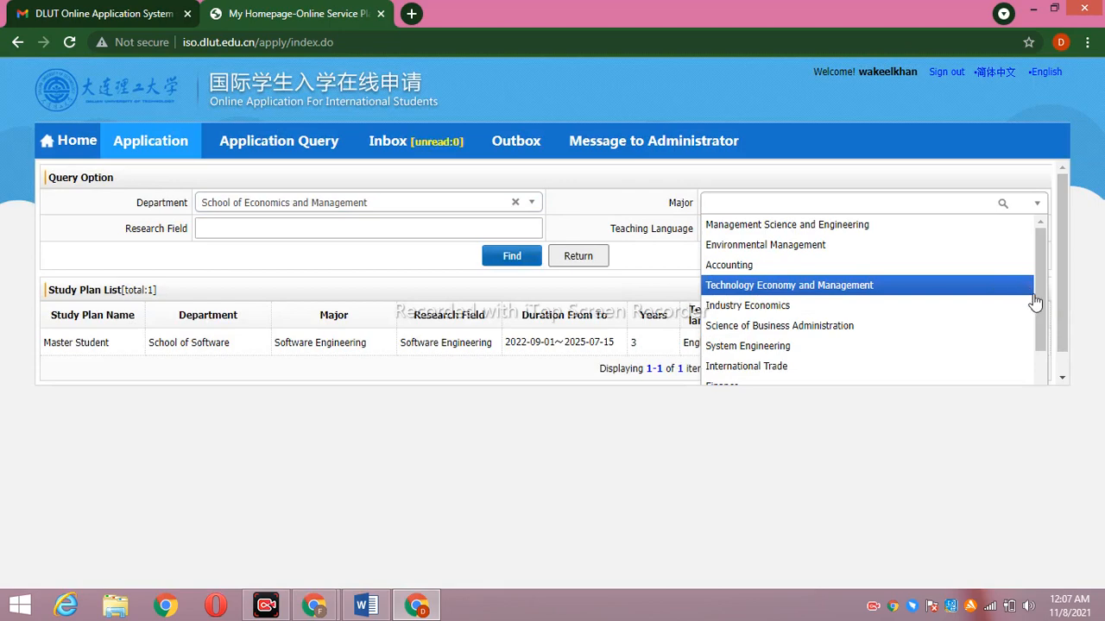
pyautogui.moveTo(1038, 300); pyautogui.dragTo(1056, 365)
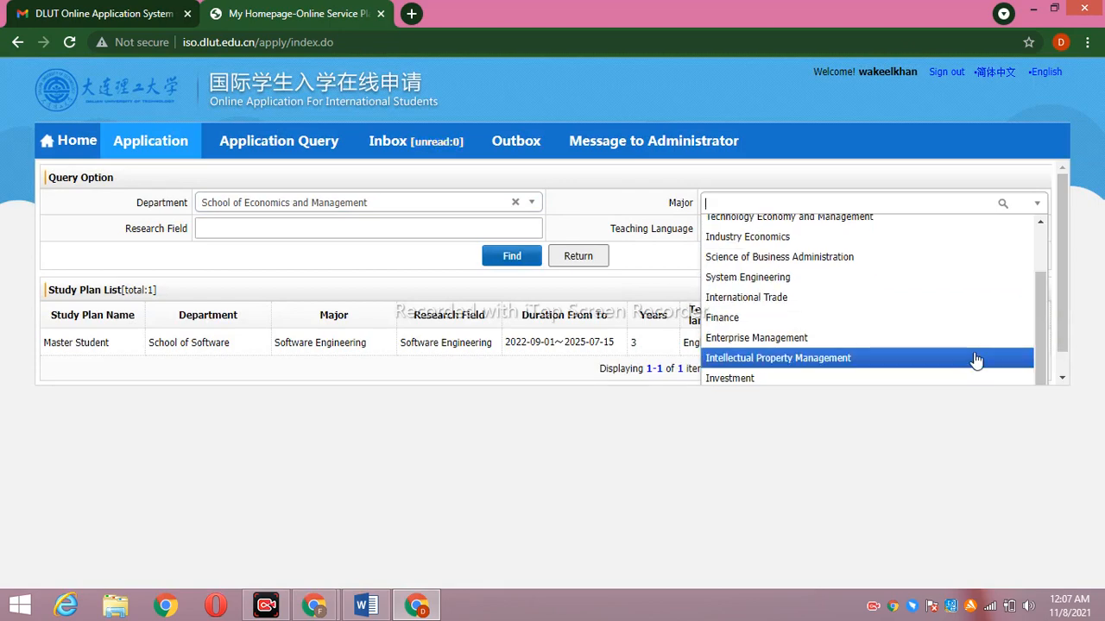
pyautogui.click(897, 416)
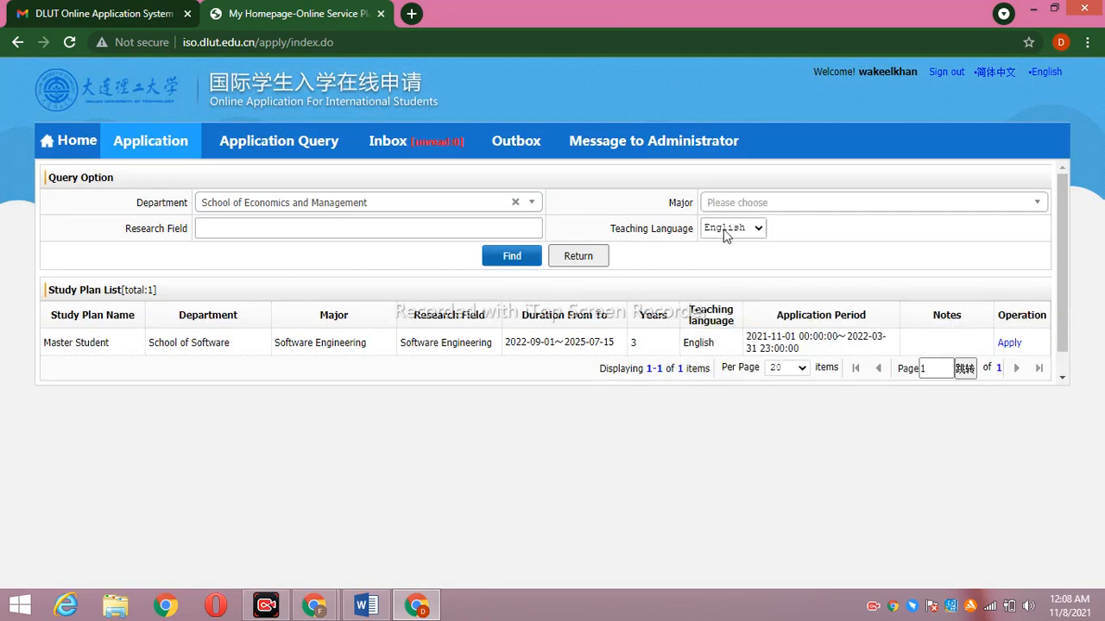
pyautogui.click(801, 201)
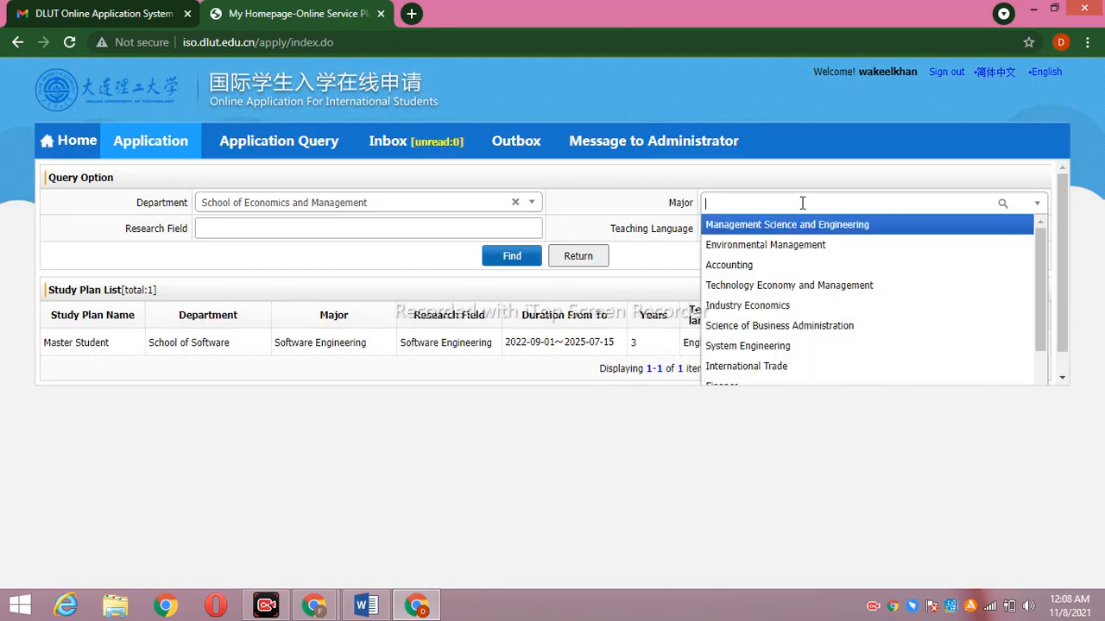
pyautogui.click(801, 332)
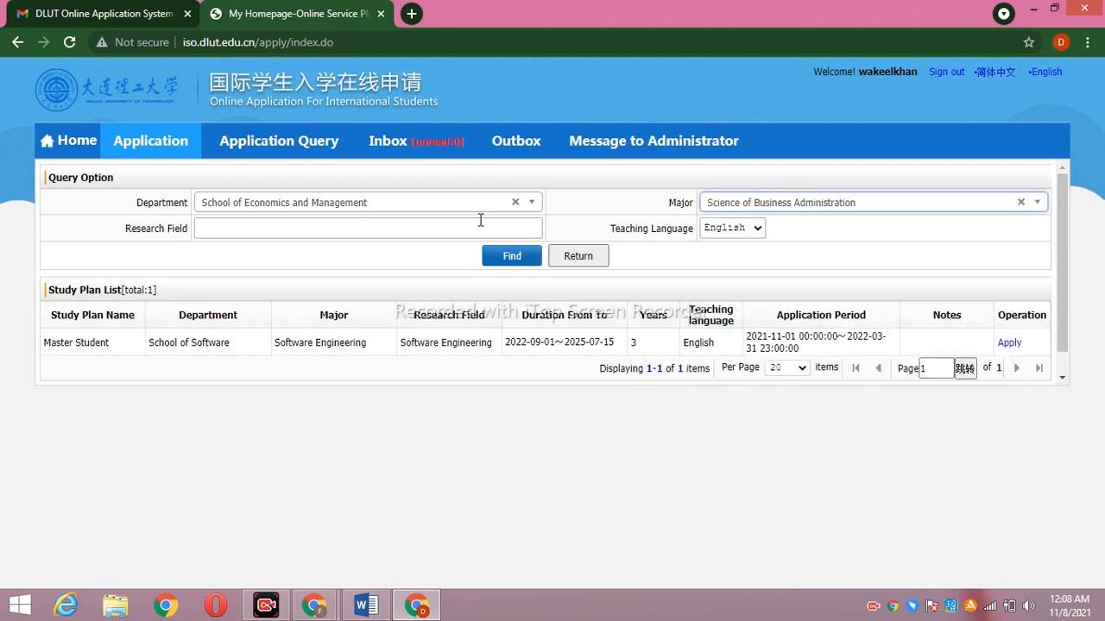
pyautogui.click(524, 260)
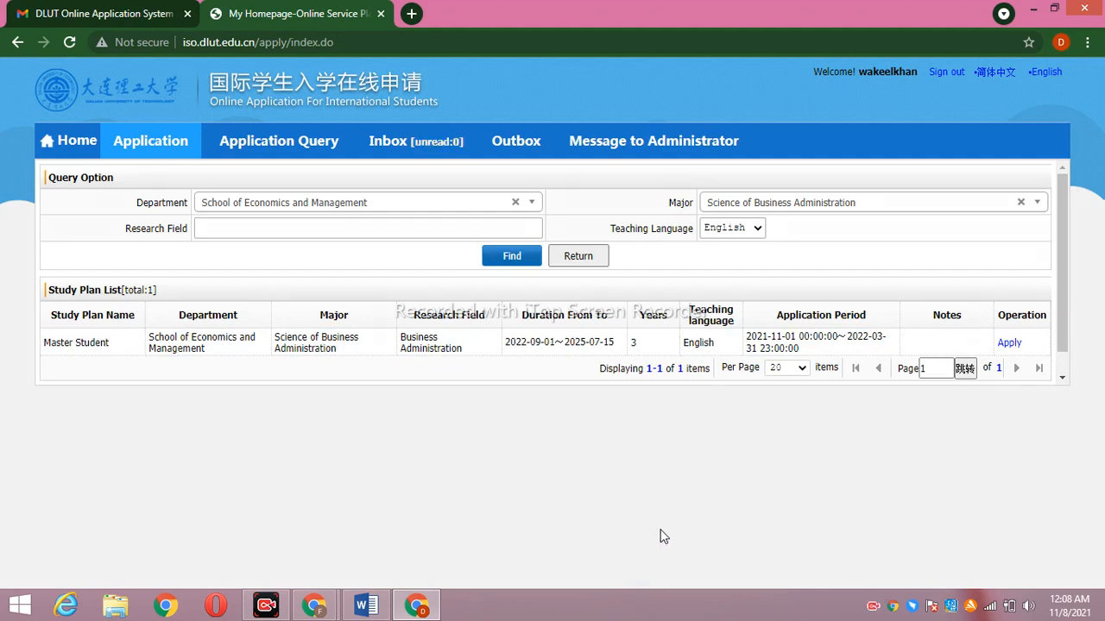
pyautogui.moveTo(1012, 325)
pyautogui.mouseDown()
pyautogui.moveTo(1017, 389)
pyautogui.moveTo(981, 320)
pyautogui.mouseUp()
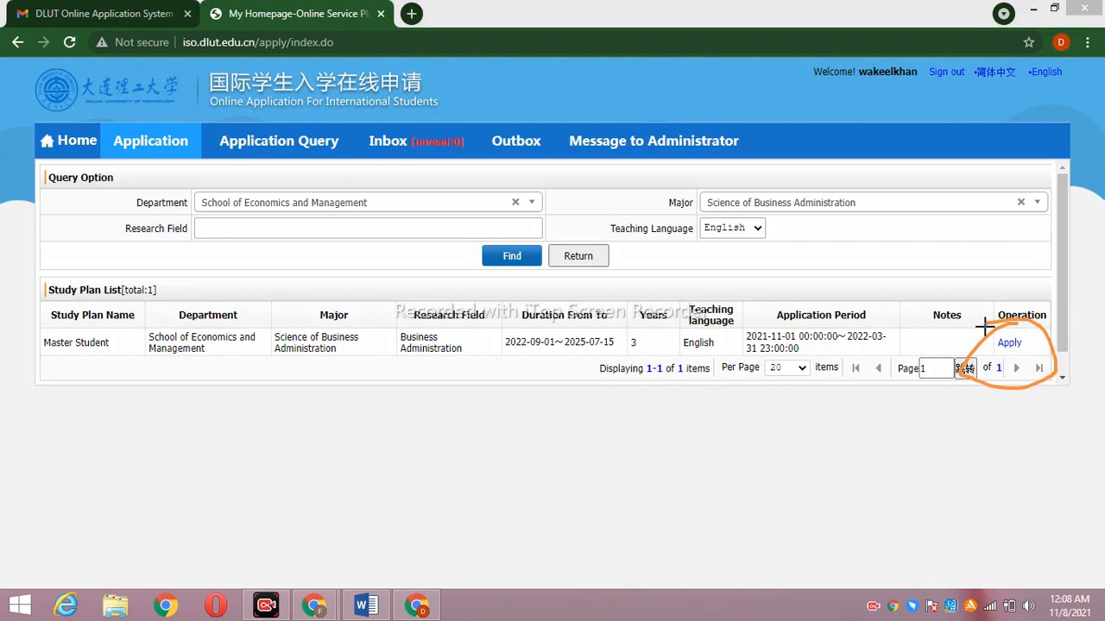
pyautogui.click(612, 569)
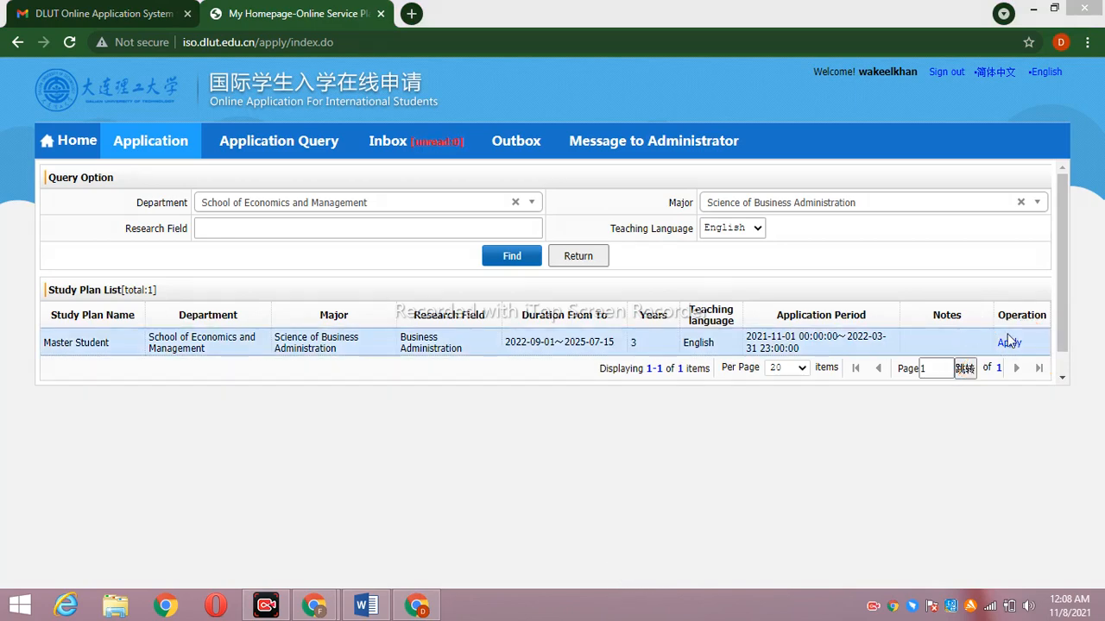
# Apply to the Business Administration plan and upload the passport photo from Downloads
pyautogui.click(1012, 344)
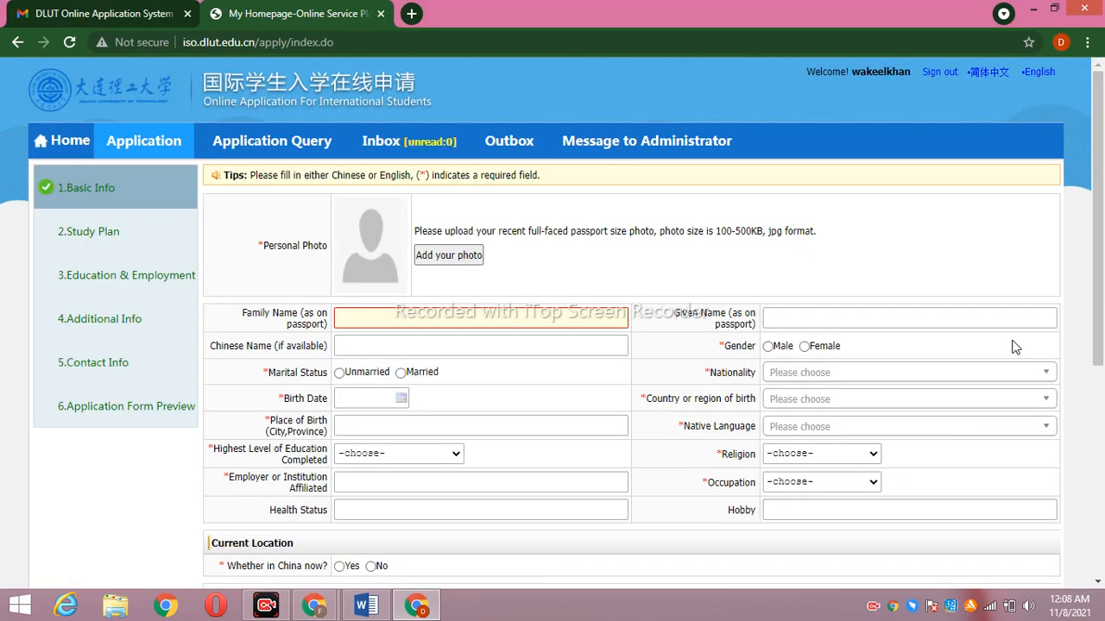
pyautogui.moveTo(1102, 196); pyautogui.dragTo(1102, 252)
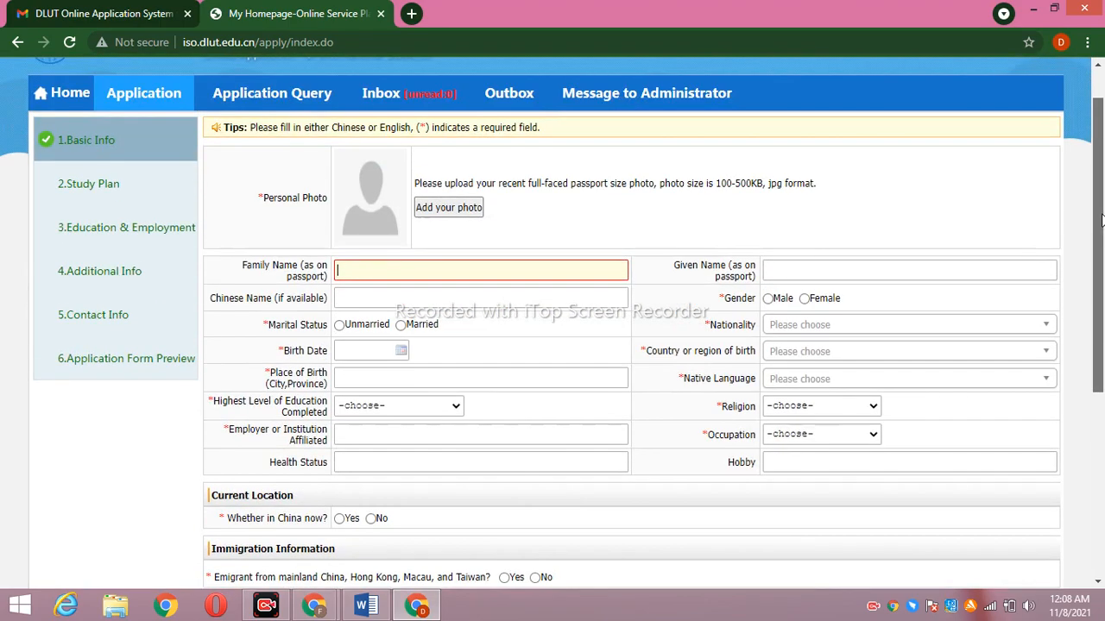
pyautogui.click(466, 209)
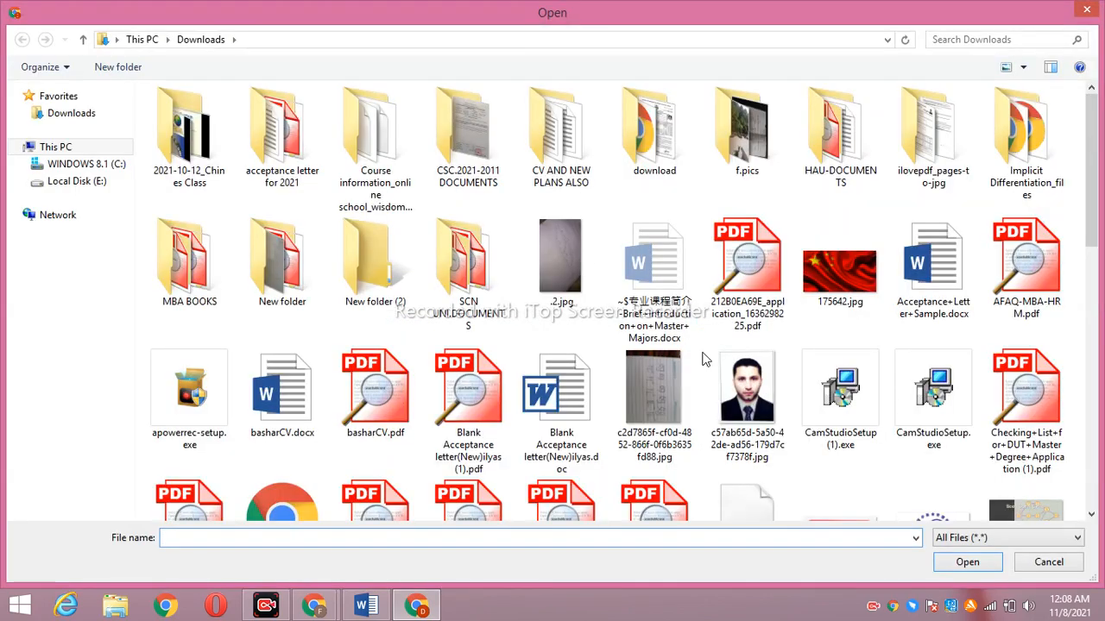
pyautogui.click(732, 389)
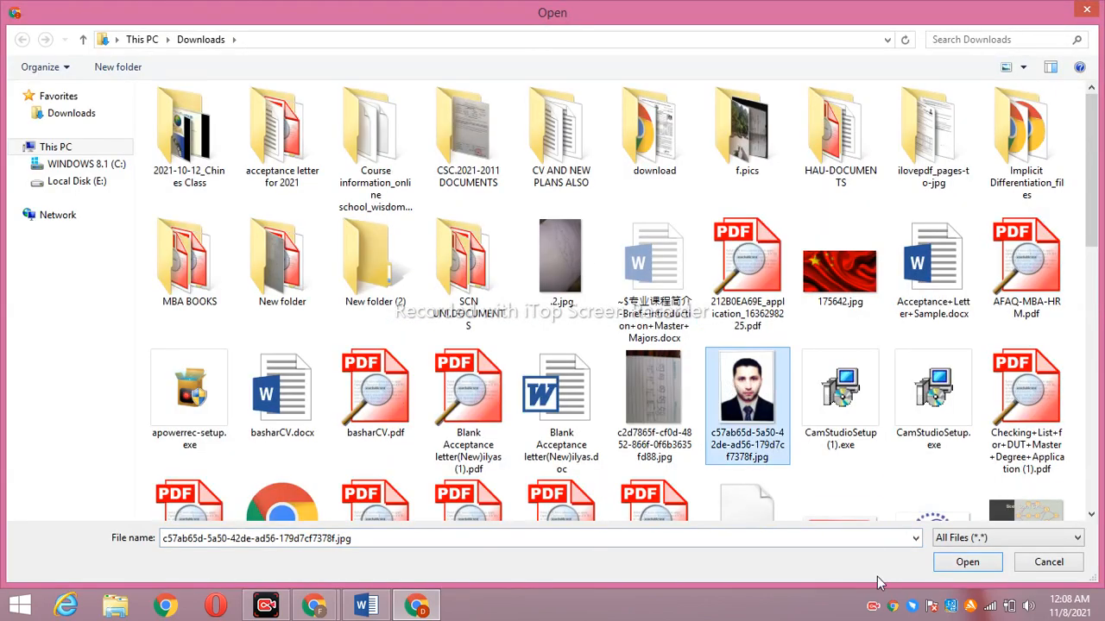
pyautogui.click(977, 562)
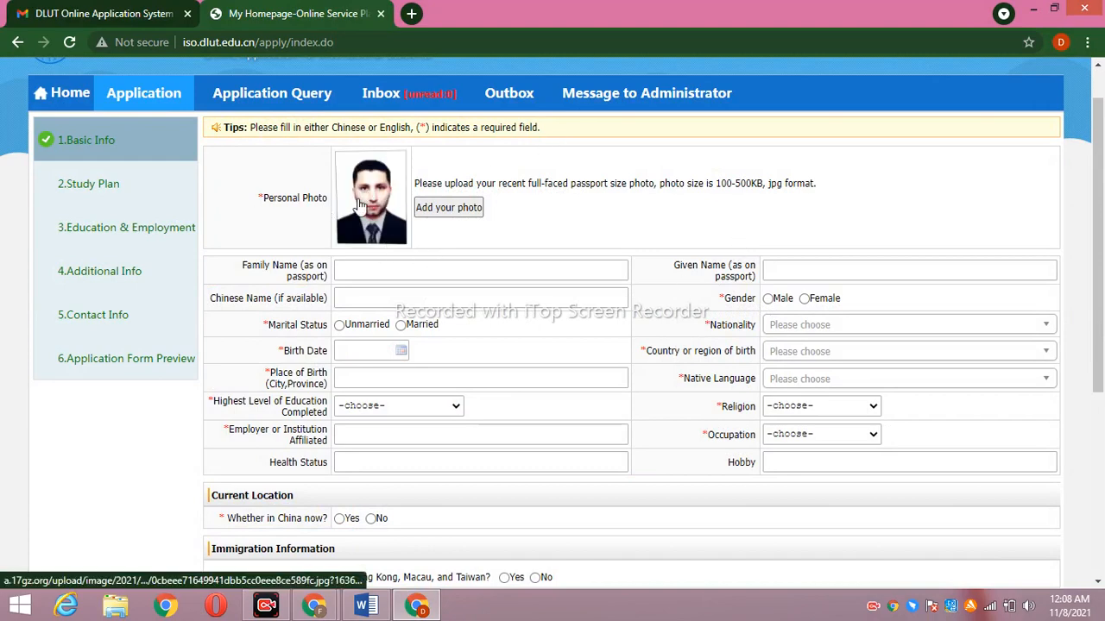
# Bring up the photo picker again to choose a different personal photo
pyautogui.moveTo(270, 609)
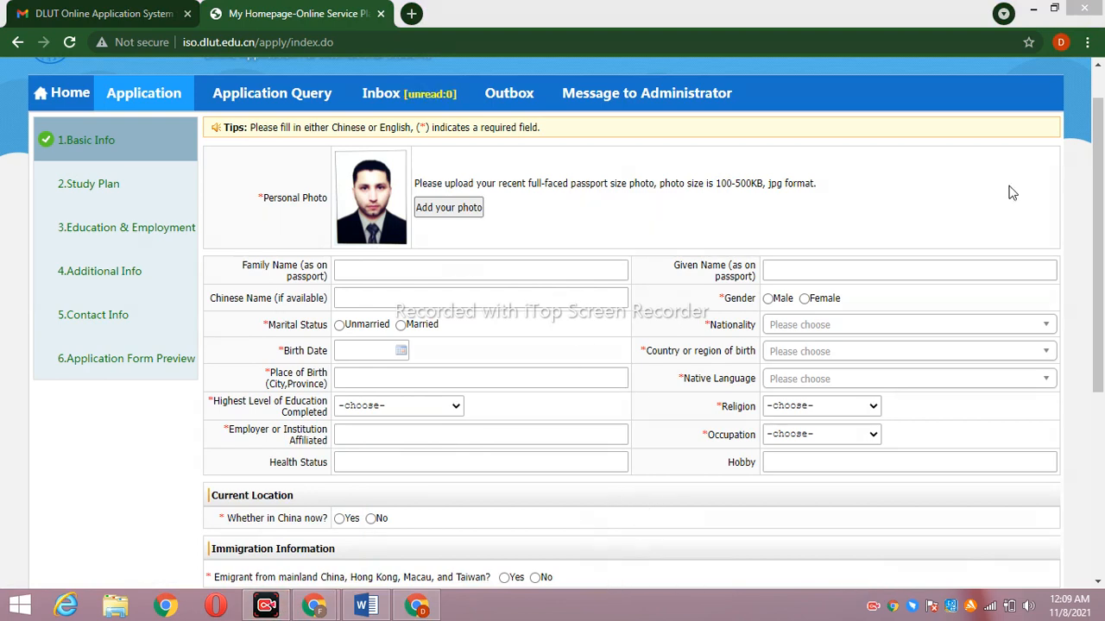
pyautogui.scroll(-2, 1101, 263)
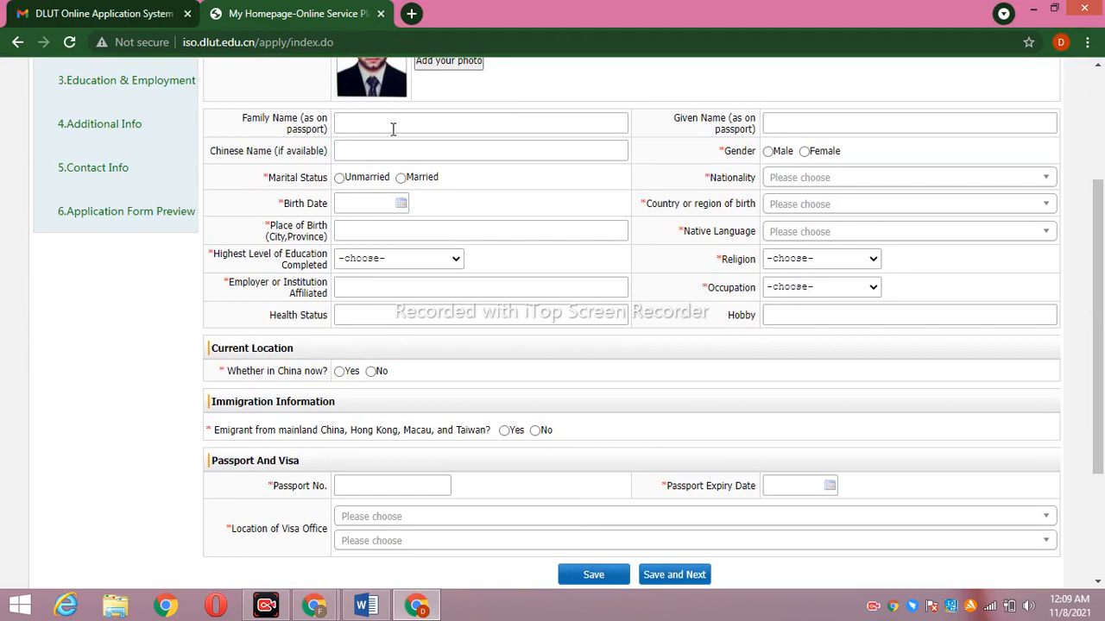
pyautogui.scroll(2, 1080, 212)
pyautogui.click(463, 222)
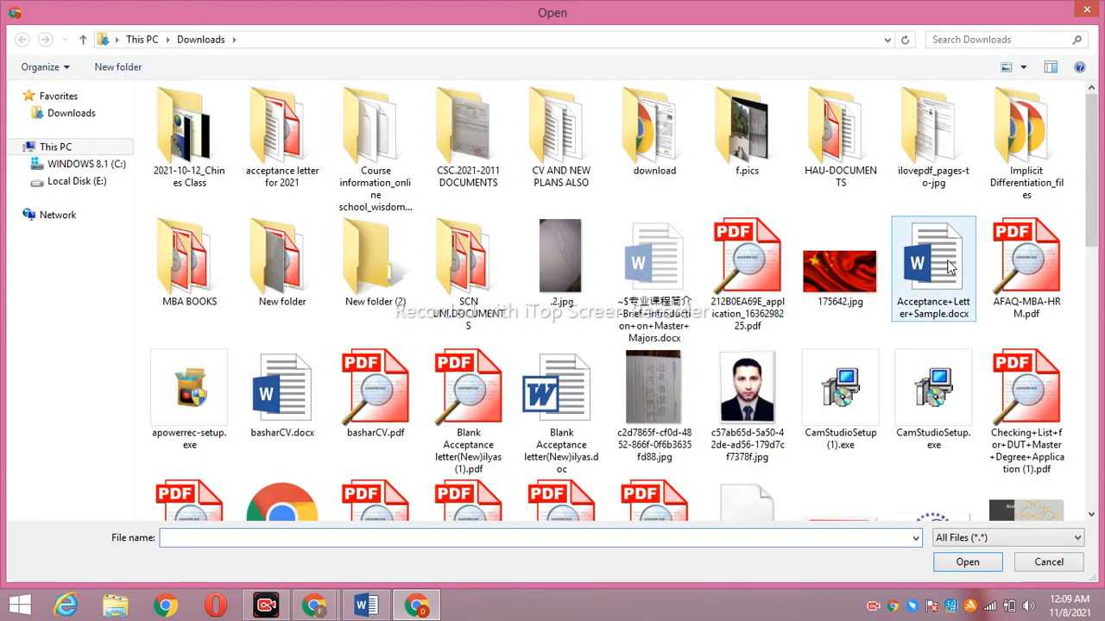
# Try uploading images (2).jpg as the photo and dismiss the size warning
pyautogui.moveTo(1095, 226); pyautogui.dragTo(1096, 356)
pyautogui.click(468, 384)
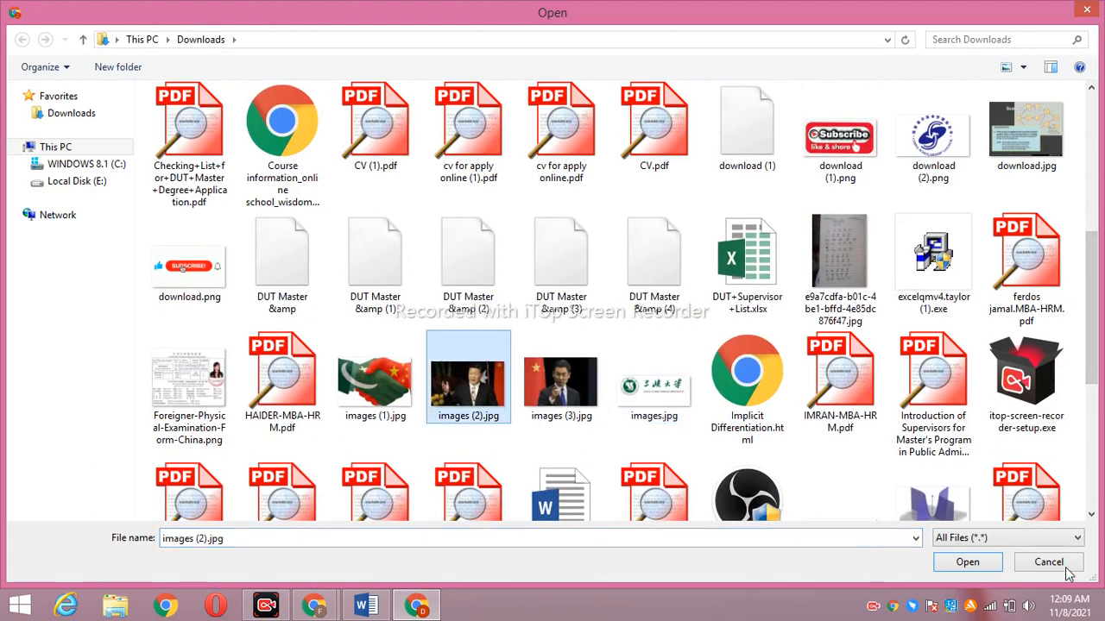
pyautogui.click(969, 564)
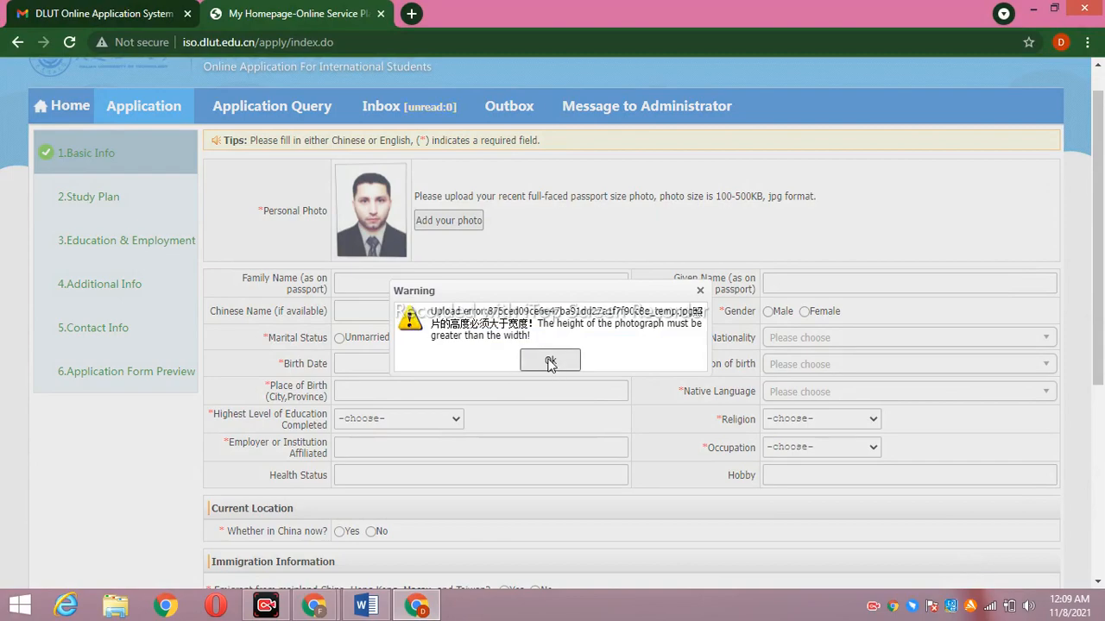
pyautogui.click(550, 362)
# Try the Chinese flag image, dismiss its size warning, and reopen the photo picker
pyautogui.click(445, 221)
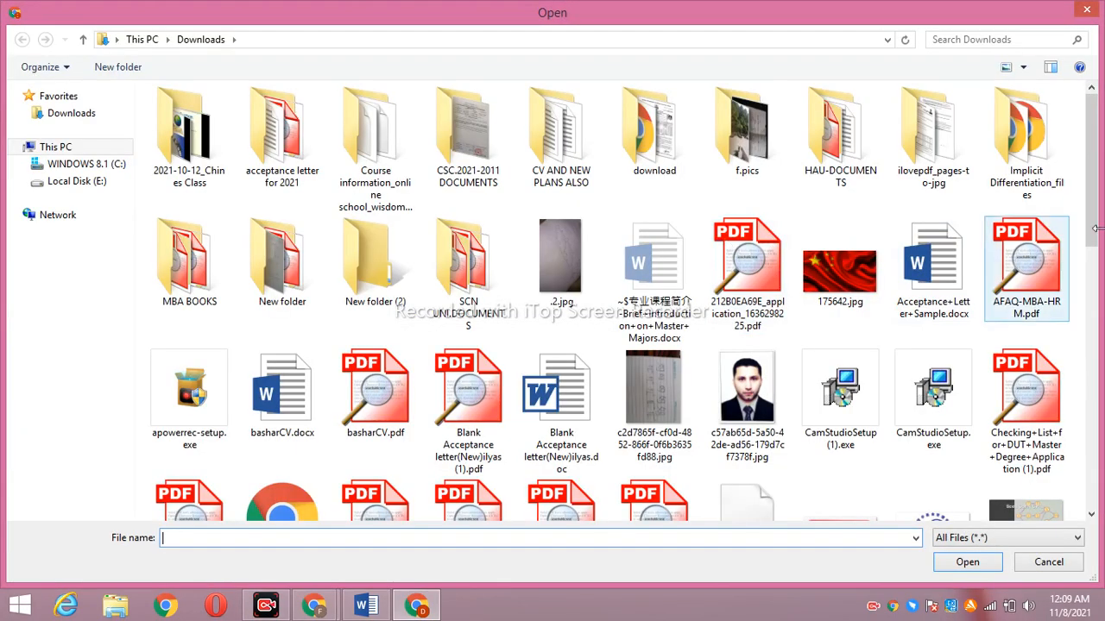
pyautogui.moveTo(1093, 216); pyautogui.dragTo(1102, 496)
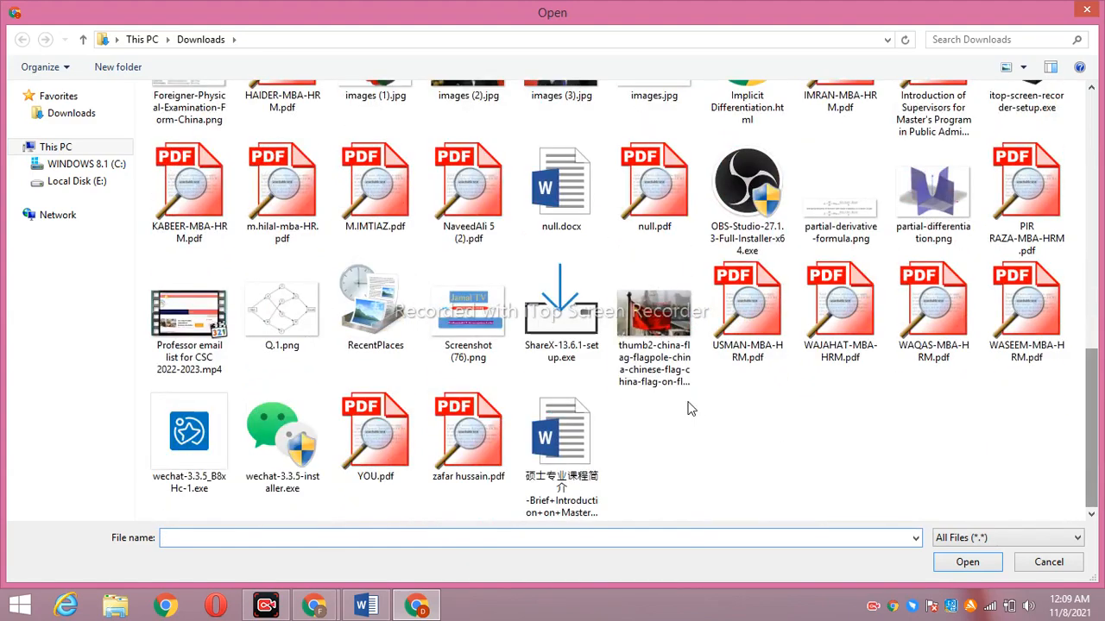
pyautogui.click(665, 326)
pyautogui.click(962, 562)
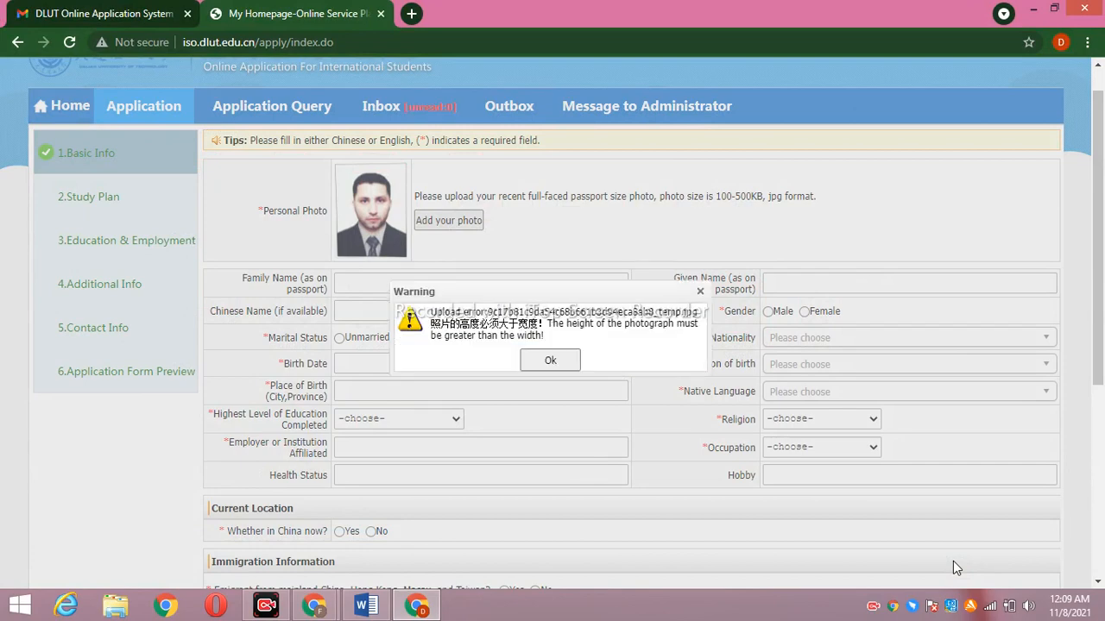
pyautogui.click(570, 362)
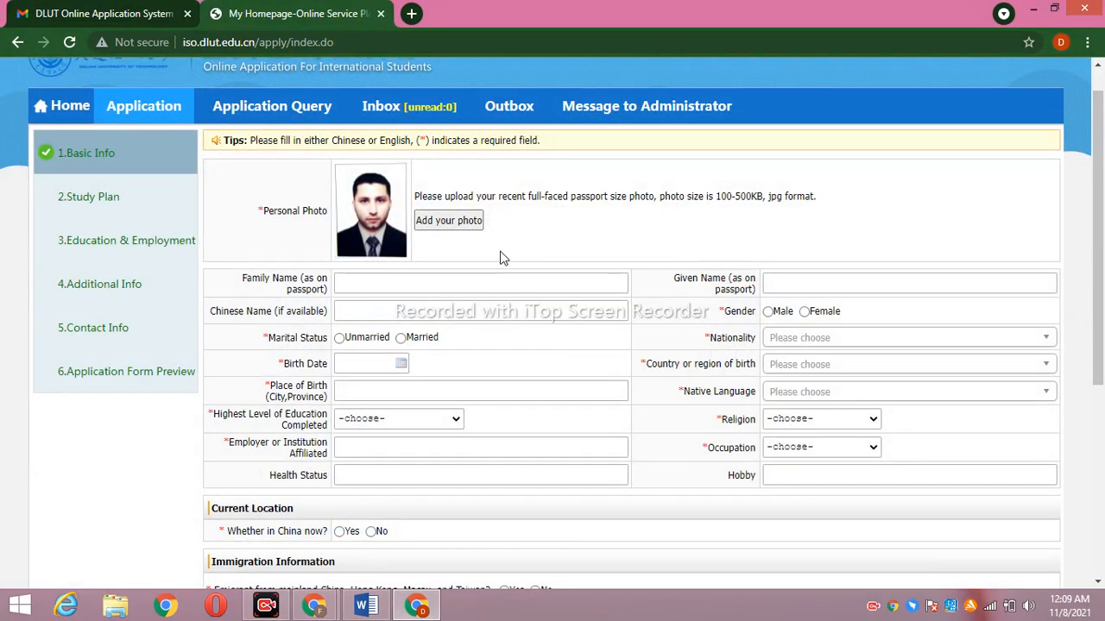
pyautogui.click(467, 221)
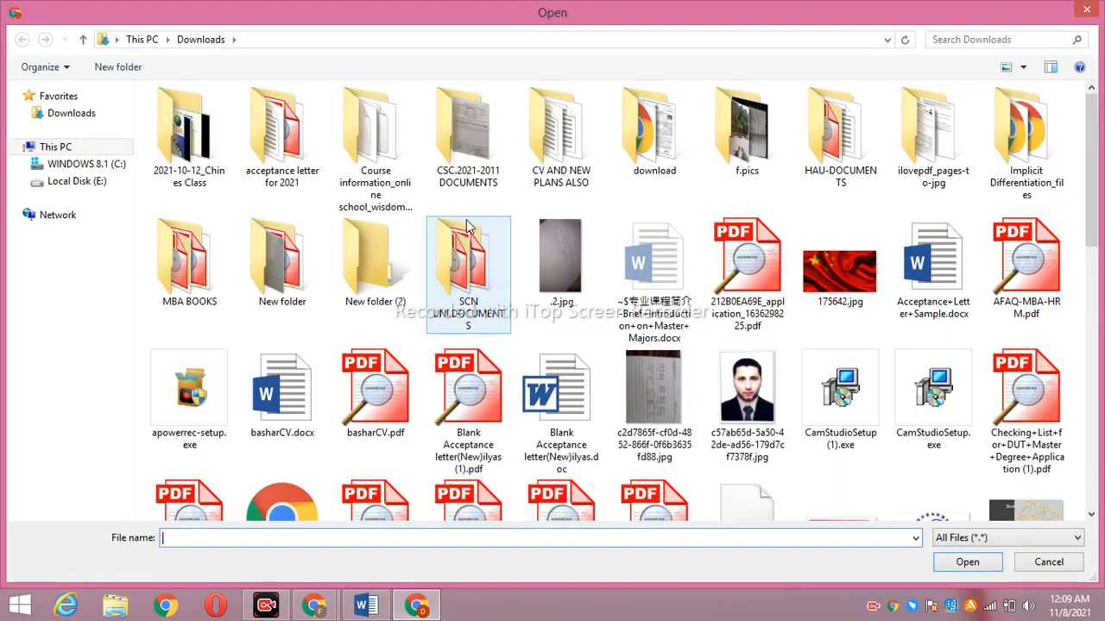
# Show the Downloads folder in the photo picker and scroll through its files
pyautogui.click(100, 120)
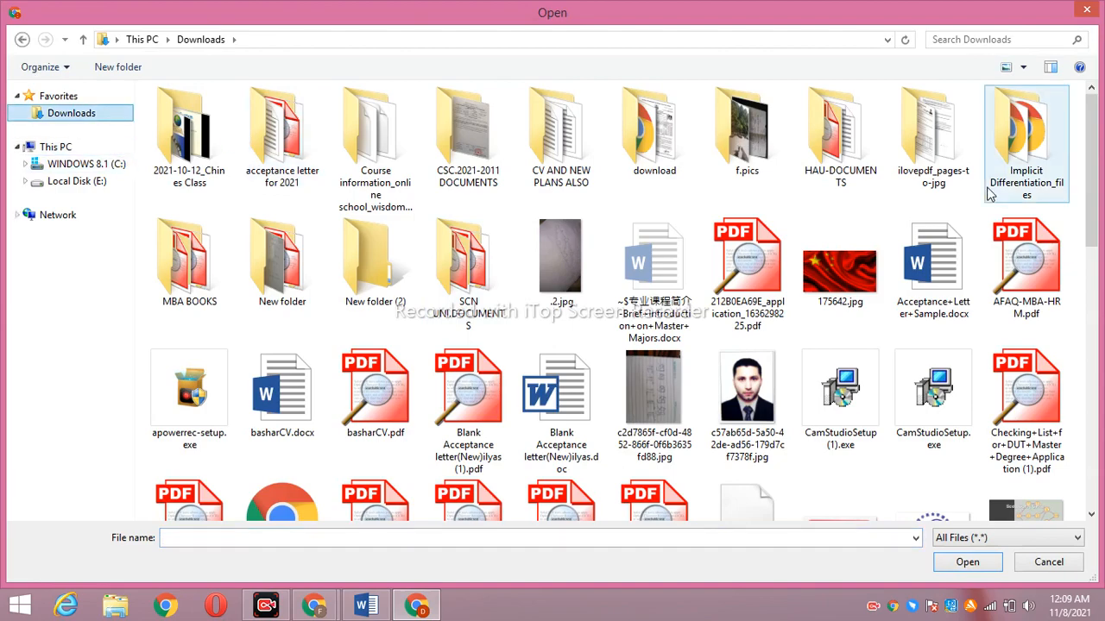
pyautogui.moveTo(1096, 154); pyautogui.dragTo(1102, 423)
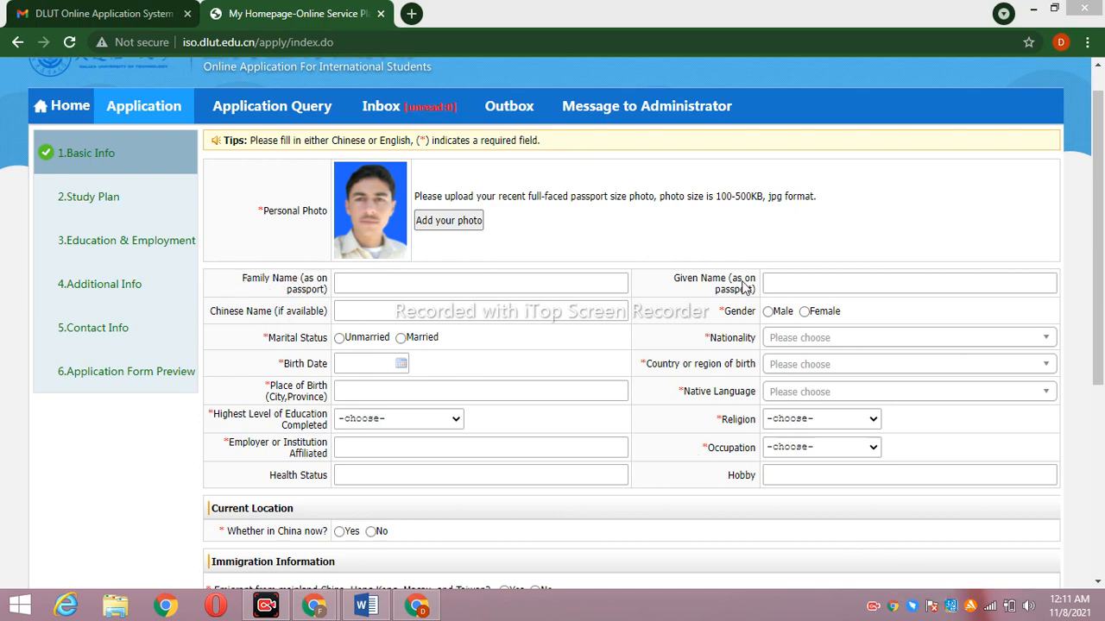
# Enter the applicant's family name and given name, correcting typos
pyautogui.click(463, 283)
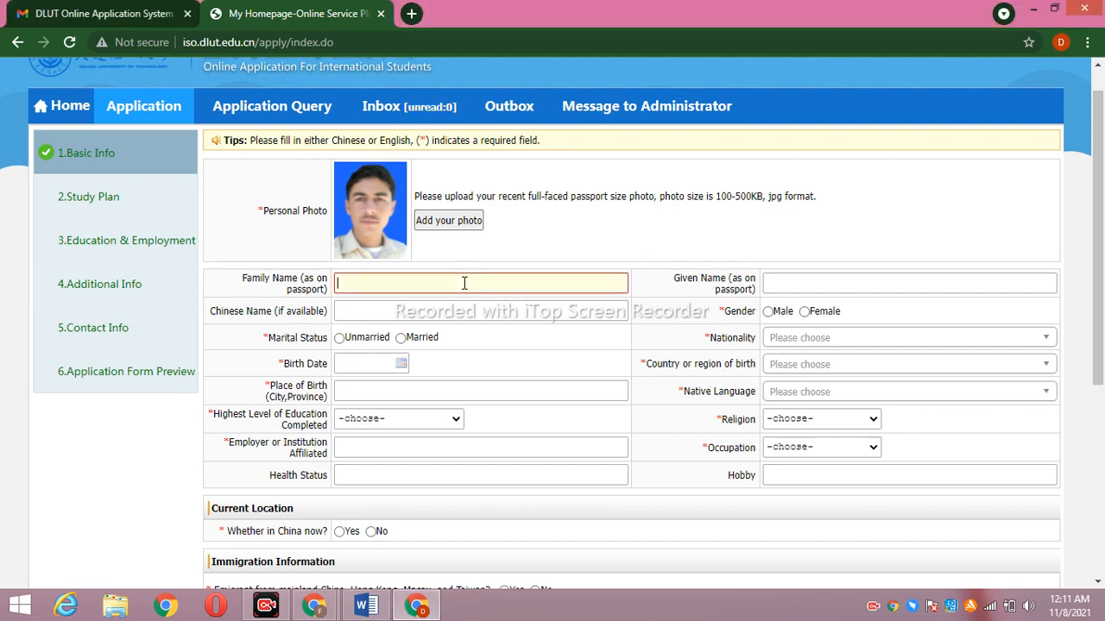
pyautogui.write('ZO')
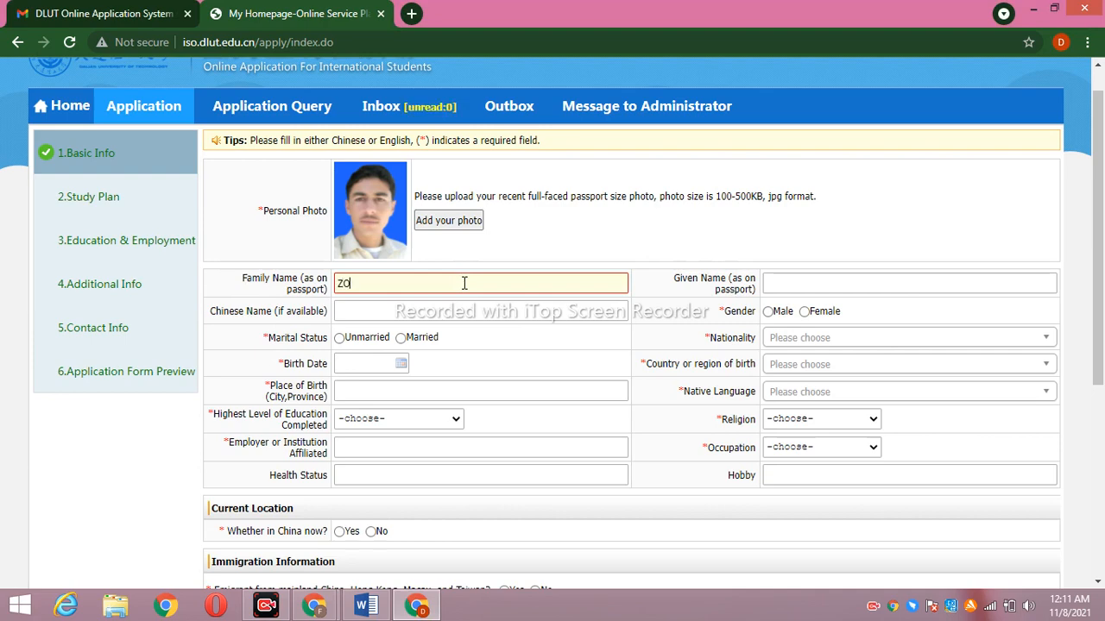
pyautogui.press('BackSpace')
pyautogui.press('BackSpace')
pyautogui.press('BackSpace')
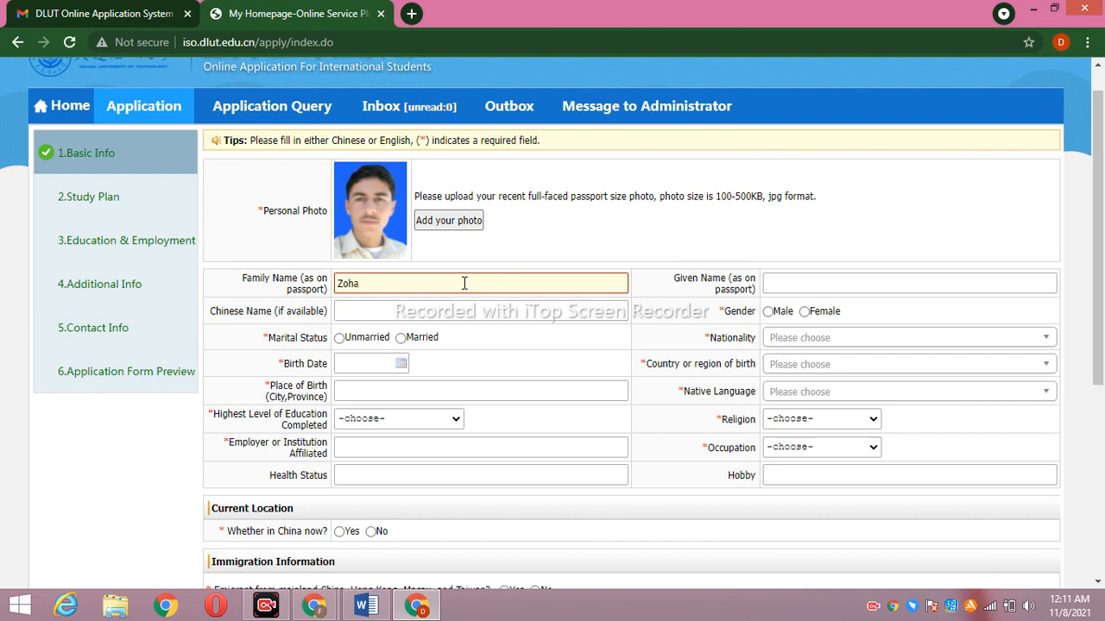
pyautogui.click(834, 284)
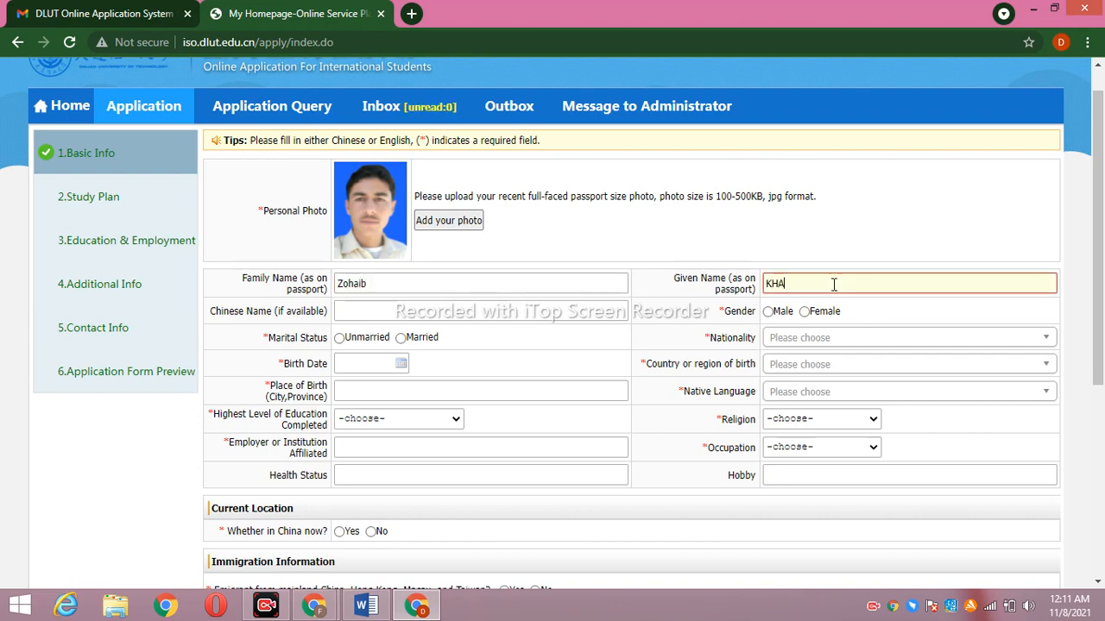
pyautogui.write('N')
pyautogui.write('KHANM')
pyautogui.press('BackSpace')
# Set Marital Status to Unmarried and Gender to Male
pyautogui.click(340, 338)
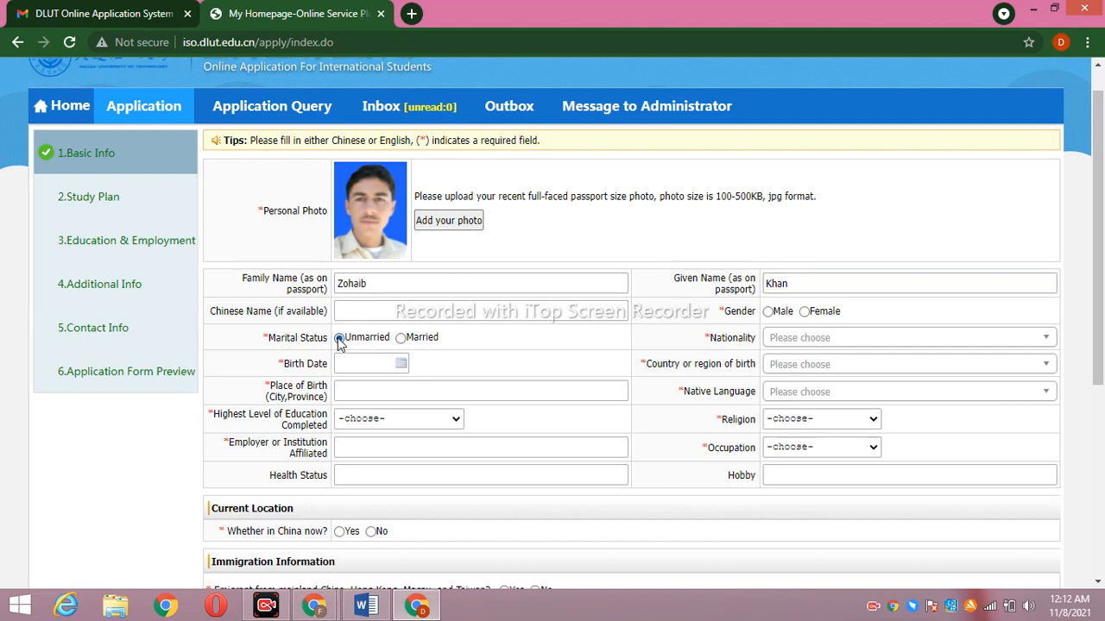
pyautogui.click(767, 312)
pyautogui.click(403, 363)
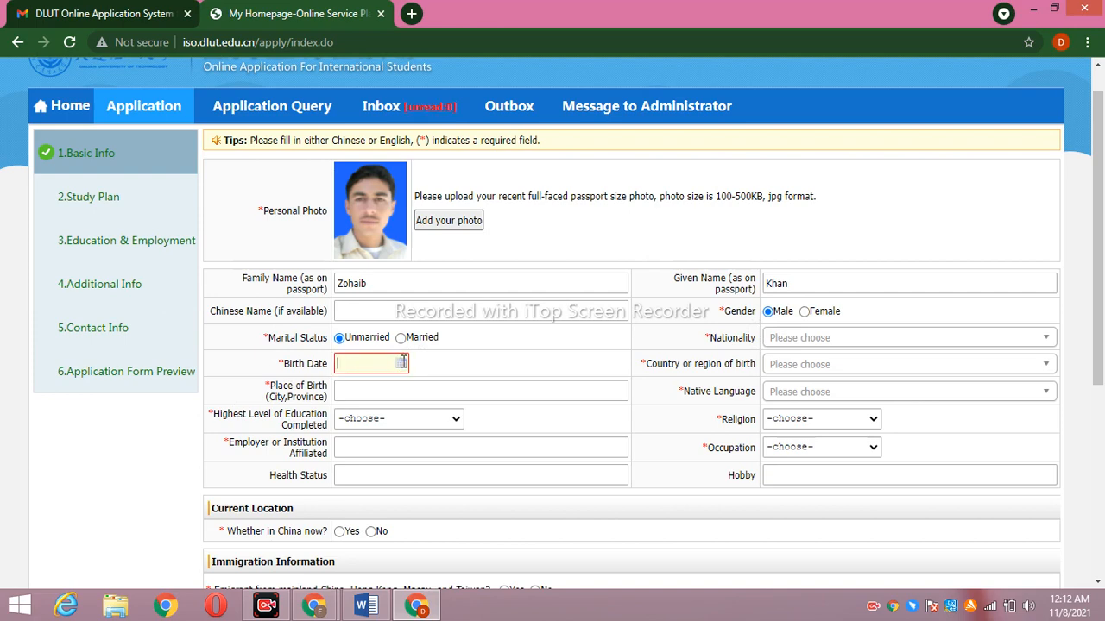
pyautogui.click(401, 362)
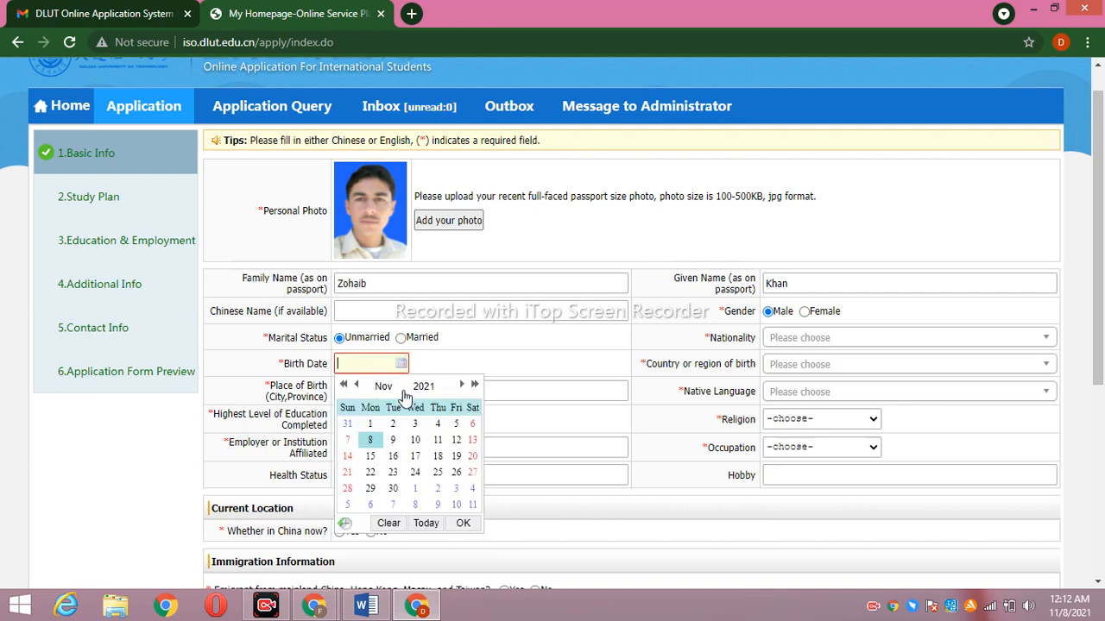
# Page back through the birth-date year list, landing on 1982 by mistake
pyautogui.click(426, 384)
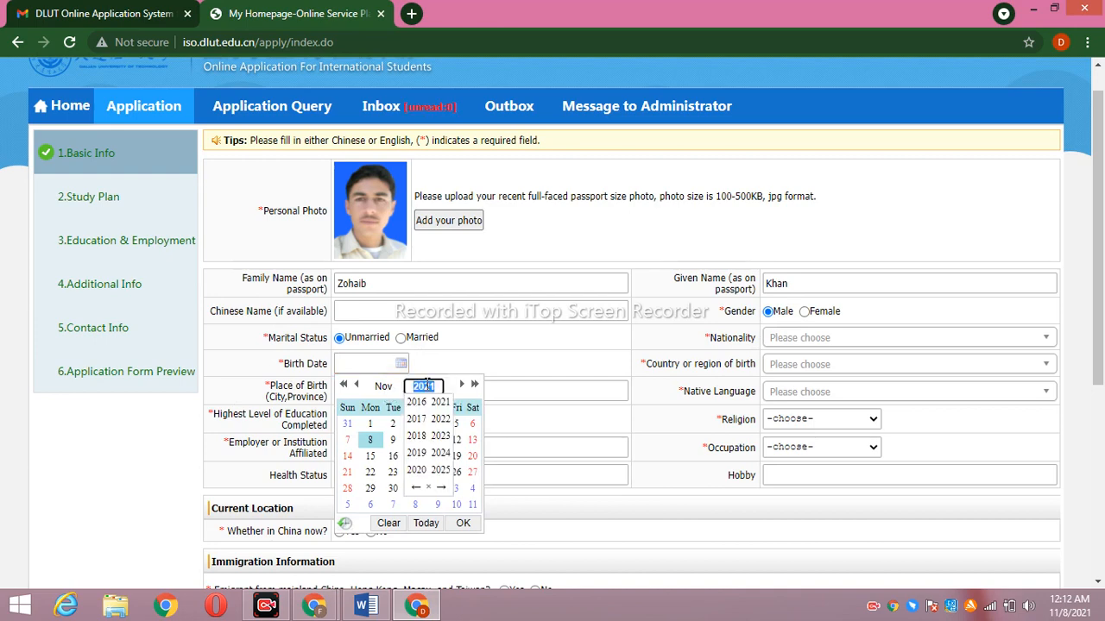
pyautogui.click(417, 489)
pyautogui.click(417, 489)
pyautogui.click(416, 488)
pyautogui.click(417, 489)
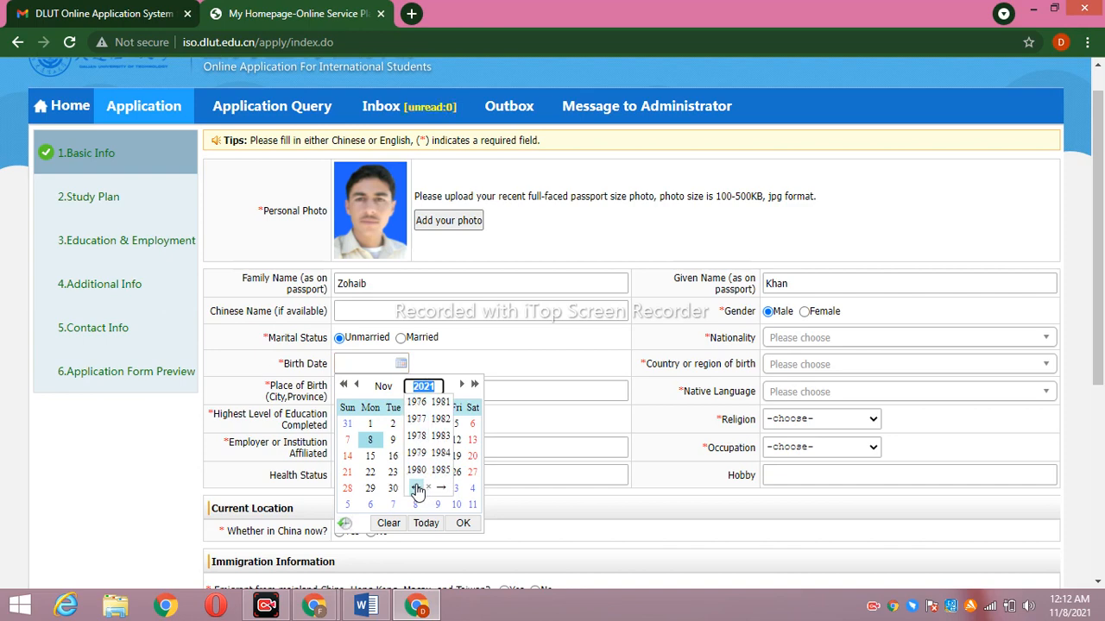
pyautogui.click(441, 420)
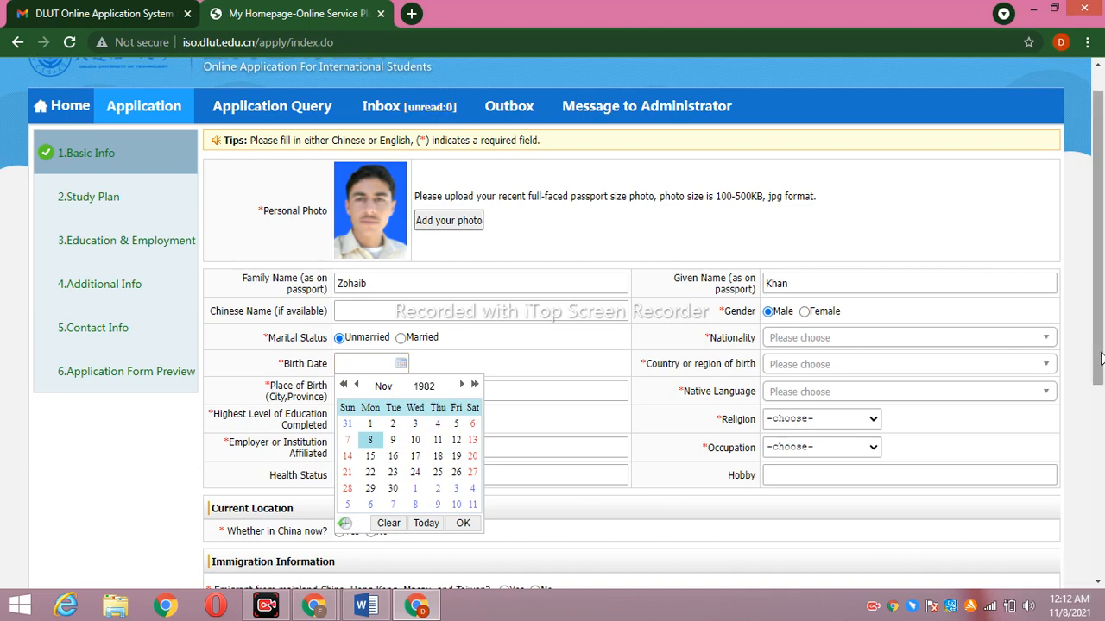
pyautogui.moveTo(1099, 358); pyautogui.dragTo(1102, 449)
pyautogui.scroll(2, 1102, 448)
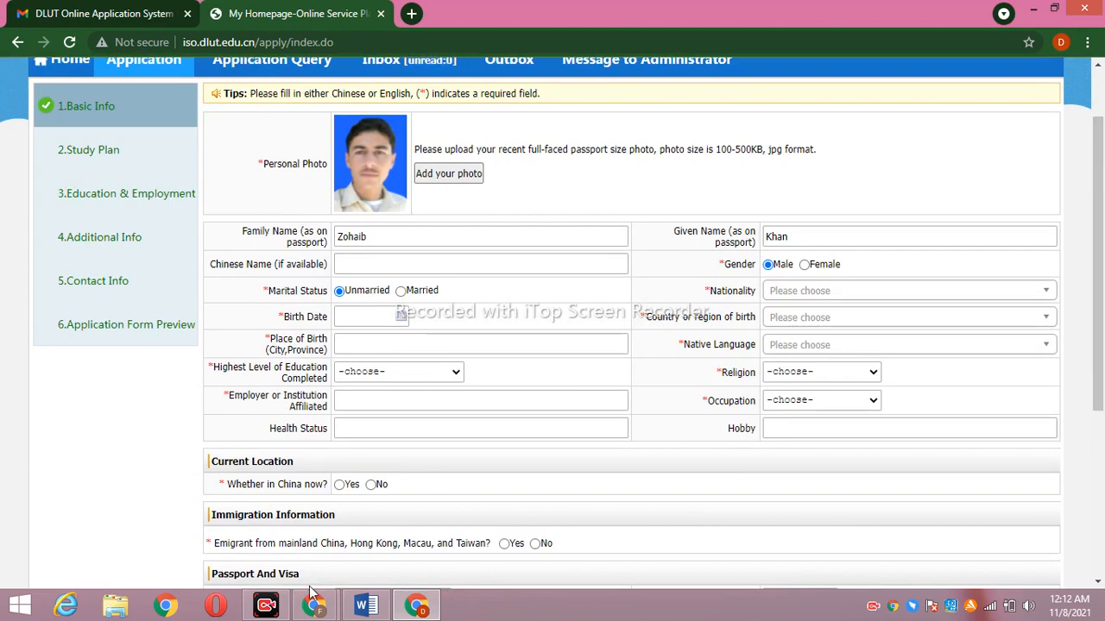
pyautogui.click(266, 607)
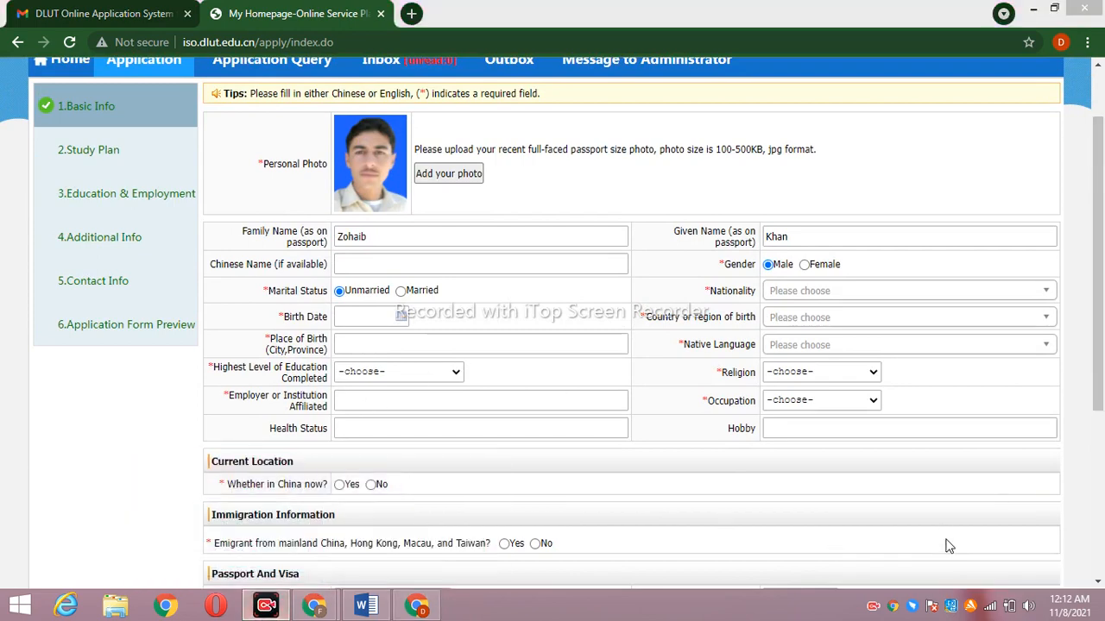
pyautogui.click(402, 315)
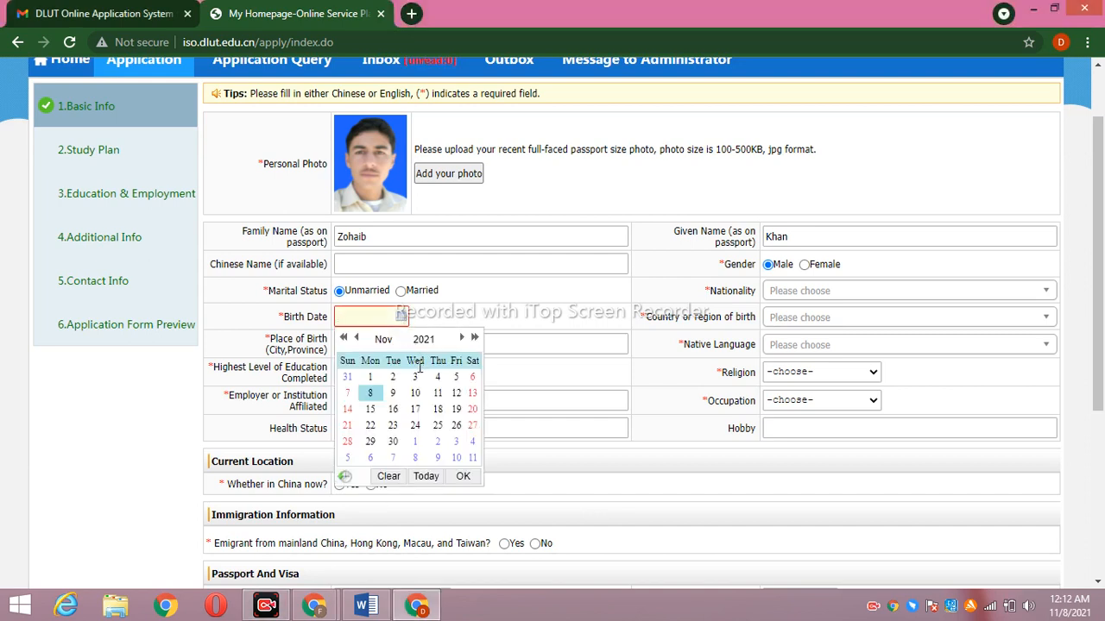
pyautogui.click(424, 340)
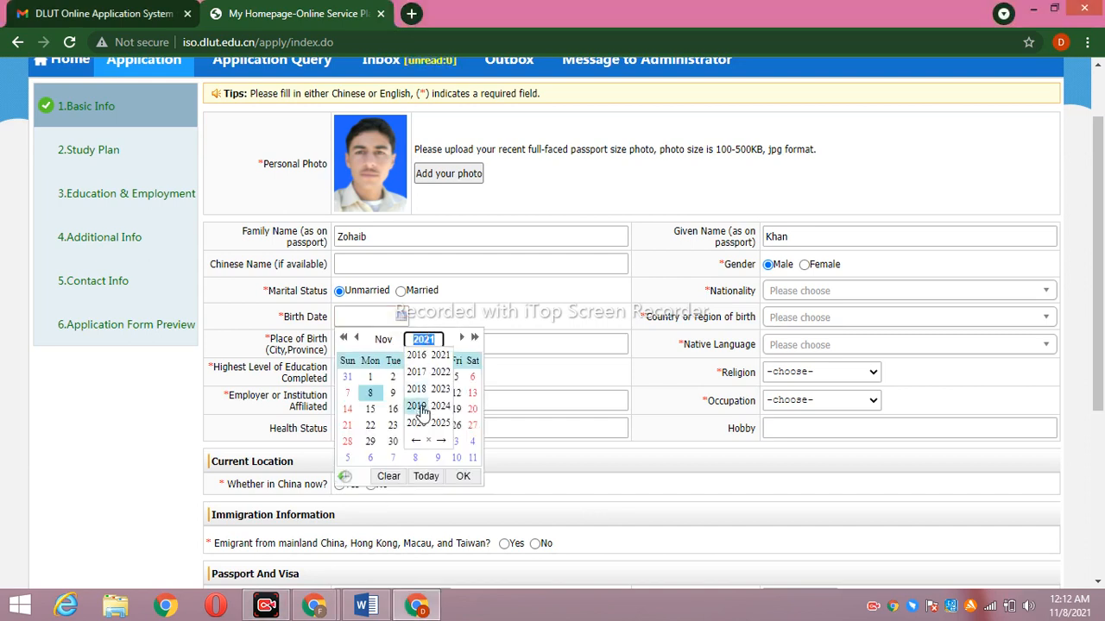
pyautogui.click(415, 442)
pyautogui.click(416, 442)
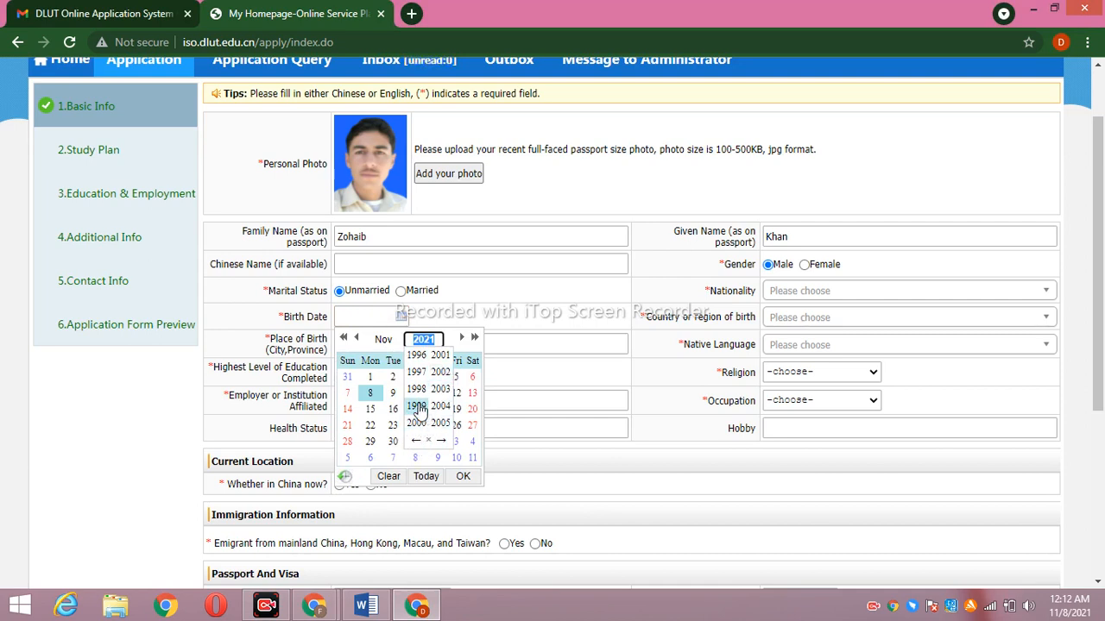
pyautogui.click(417, 389)
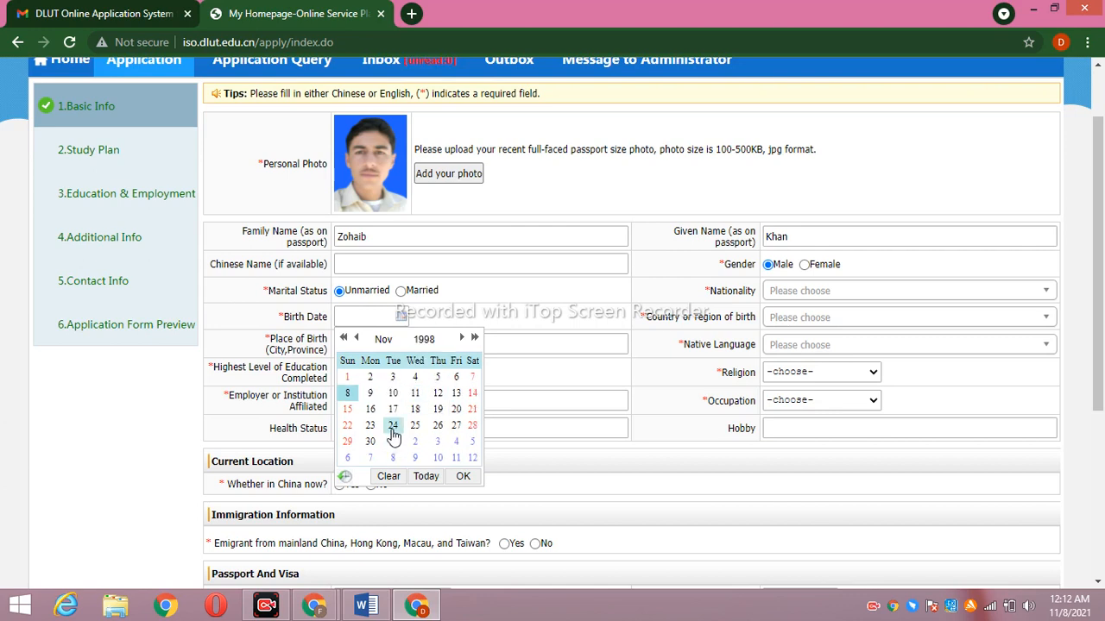
pyautogui.click(393, 424)
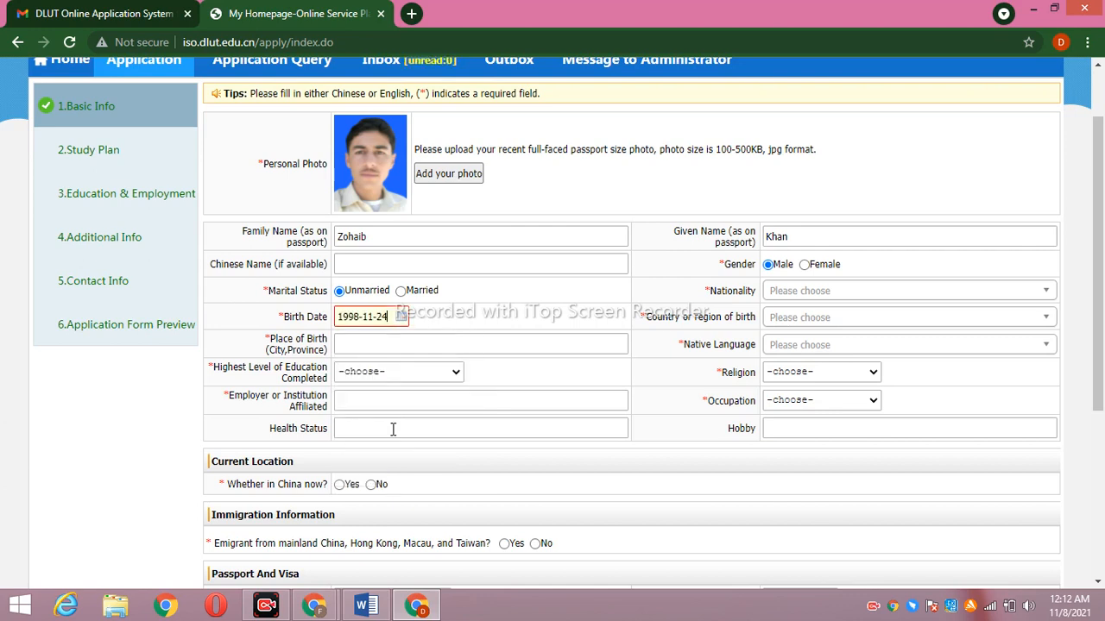
pyautogui.click(827, 290)
# Search and choose Pakistan as nationality and Urdu as native language
pyautogui.write('p')
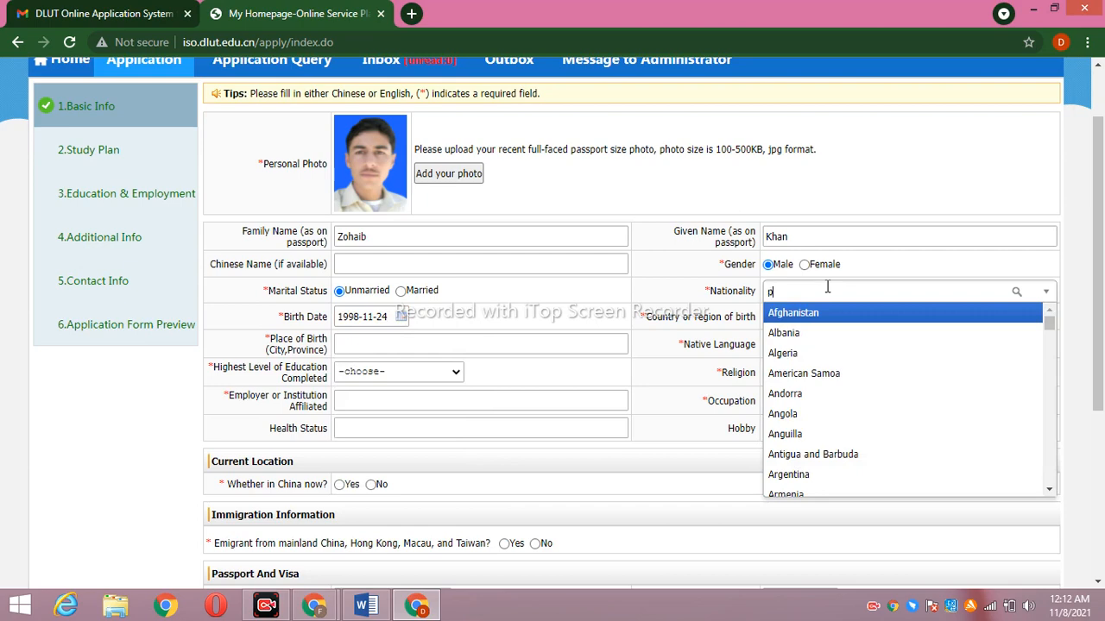
pyautogui.write('ak')
pyautogui.click(835, 313)
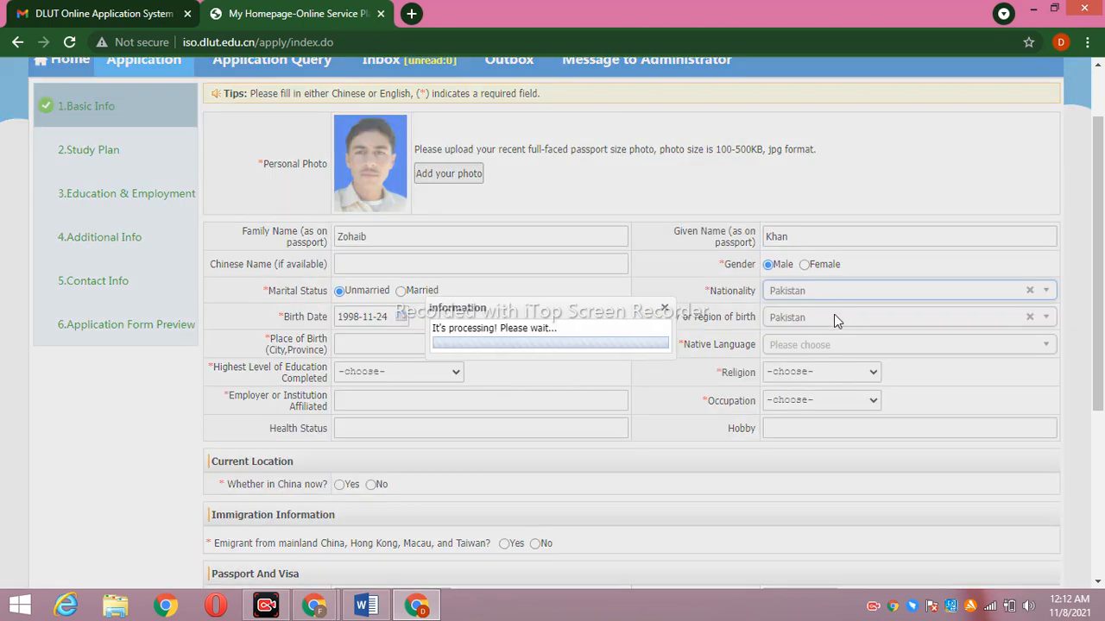
pyautogui.click(802, 344)
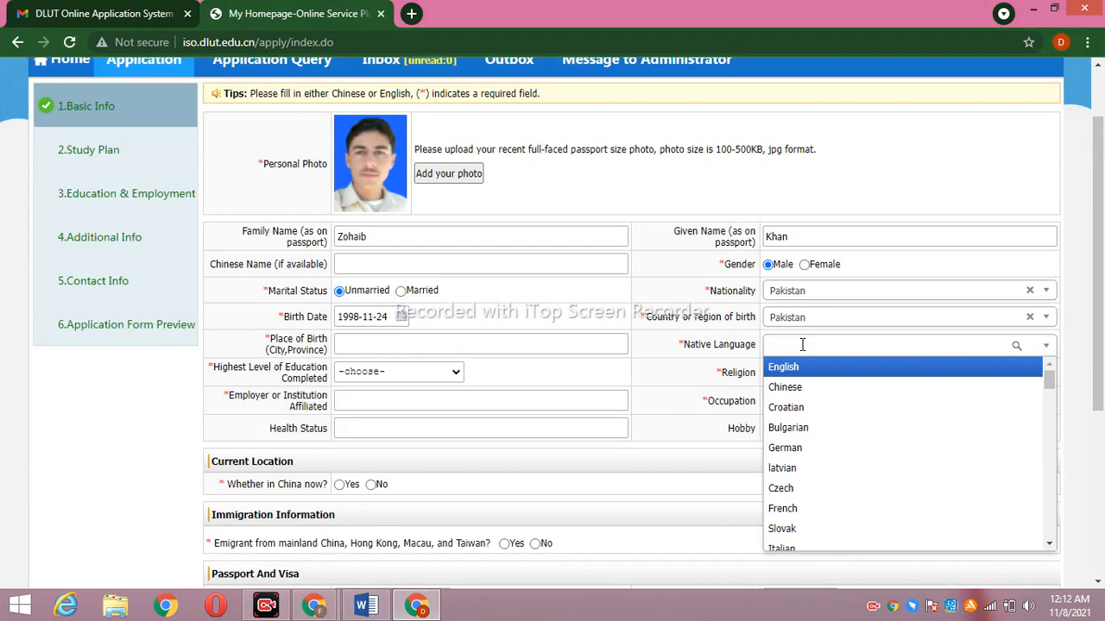
pyautogui.write('ur')
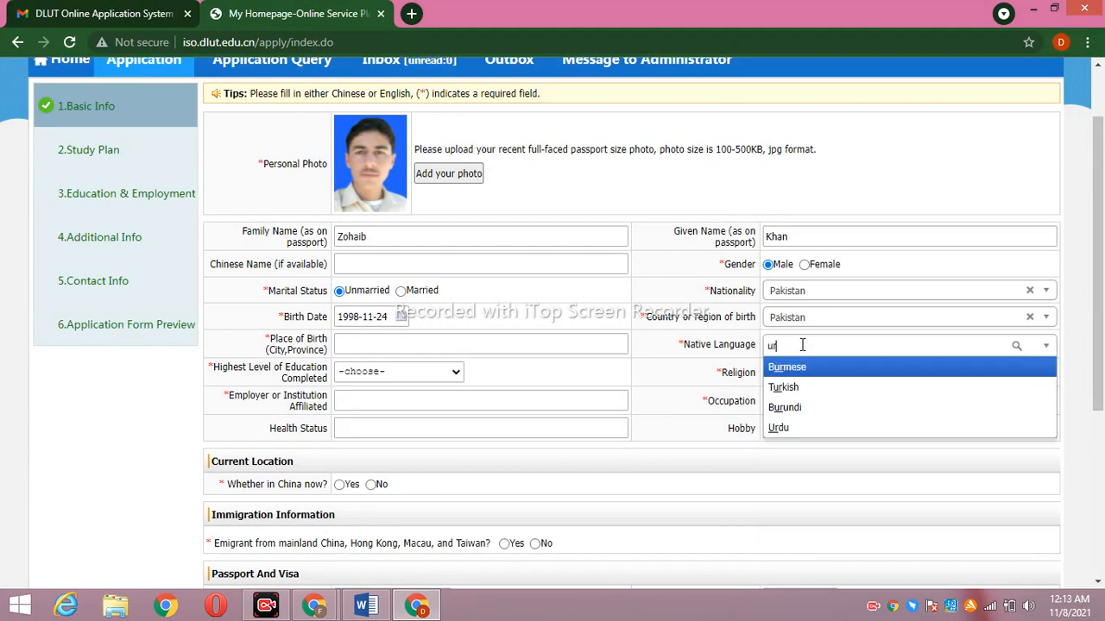
pyautogui.write('du')
pyautogui.click(813, 369)
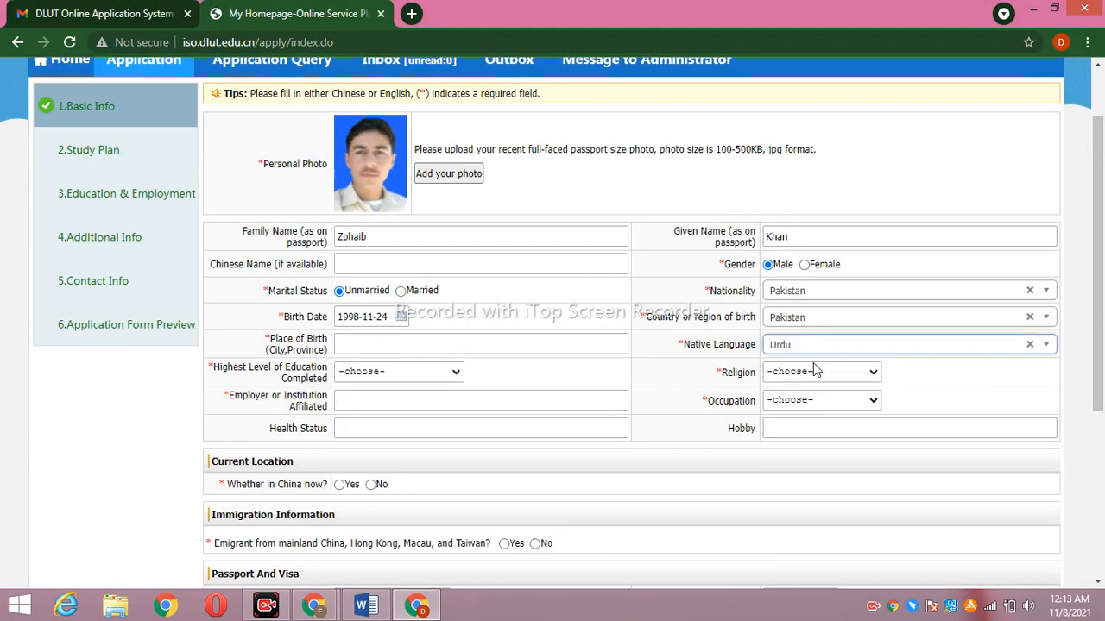
pyautogui.click(403, 345)
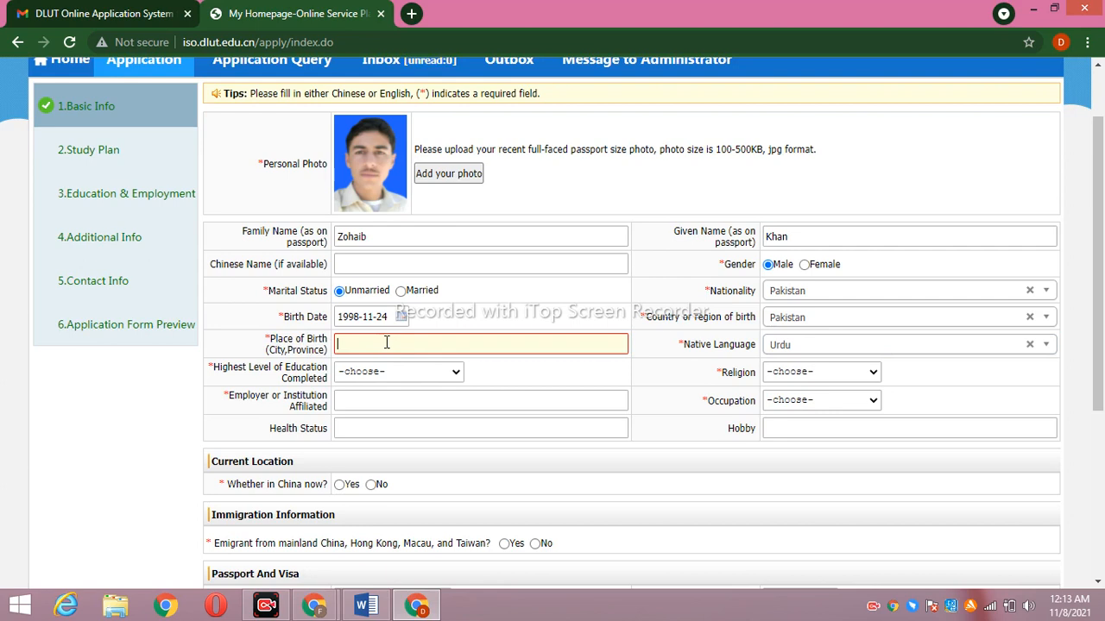
# Enter the place of birth and choose Bachelor as highest education level
pyautogui.write('karak')
pyautogui.click(436, 378)
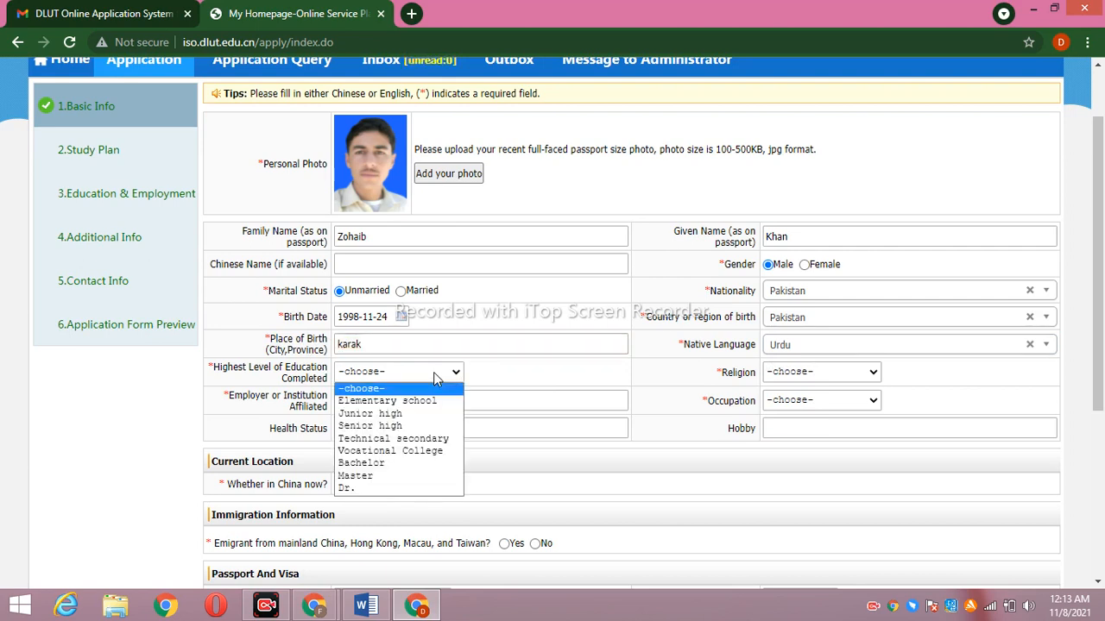
pyautogui.click(377, 463)
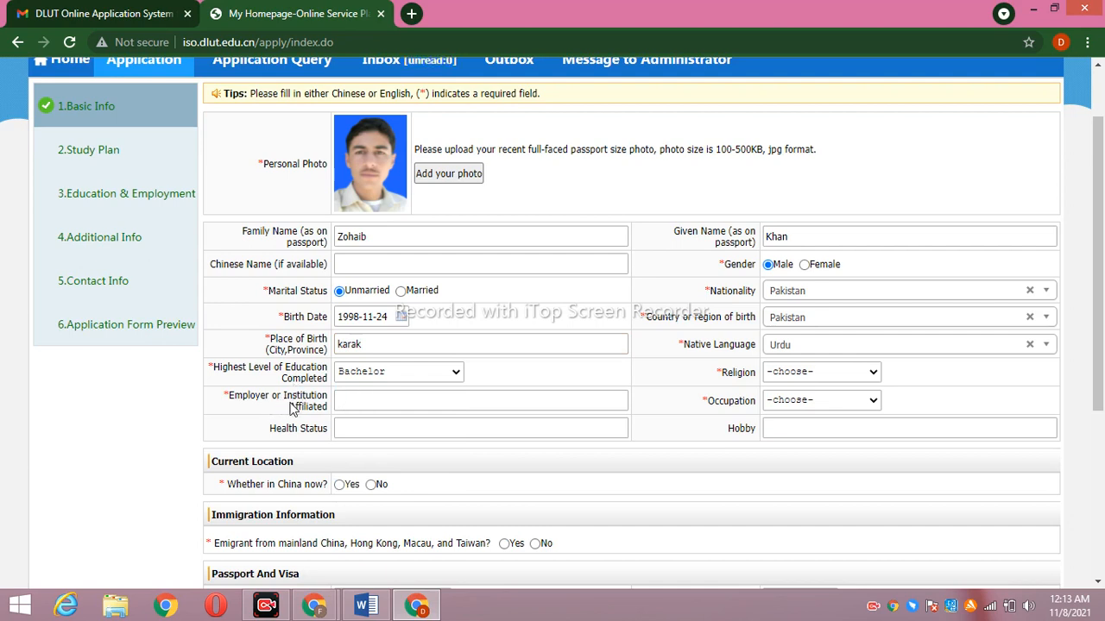
# Enter Peshawar university as the affiliated employer or institution
pyautogui.click(397, 401)
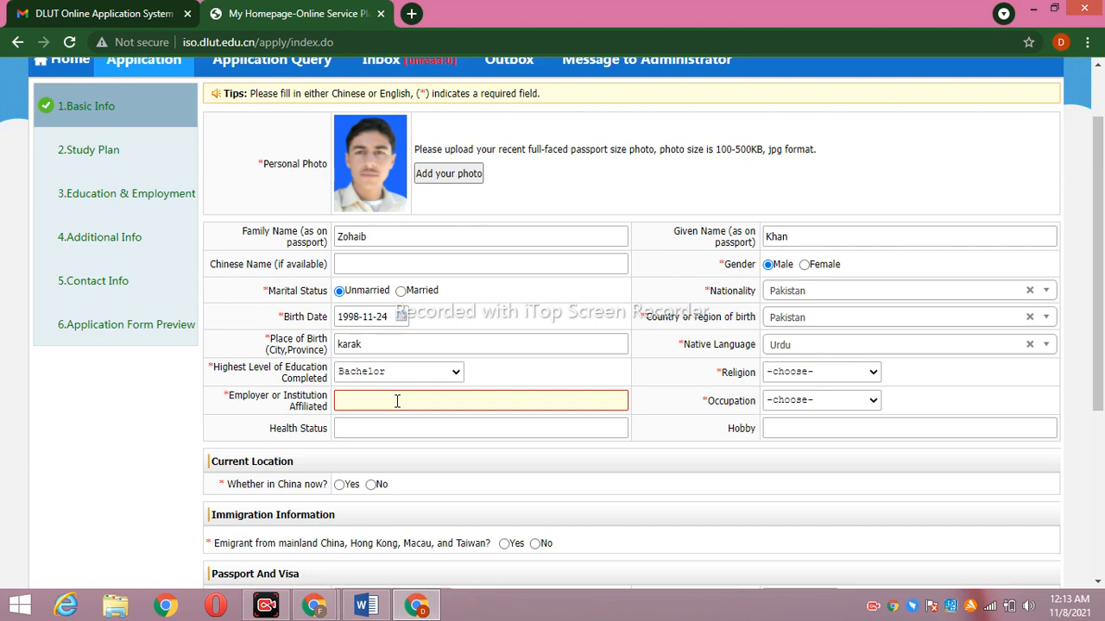
pyautogui.write('peshaw')
pyautogui.press('BackSpace')
pyautogui.press('BackSpace')
pyautogui.press('BackSpace')
pyautogui.write('eshawar universit')
# Choose Islam as the religion and Student as the occupation
pyautogui.click(839, 373)
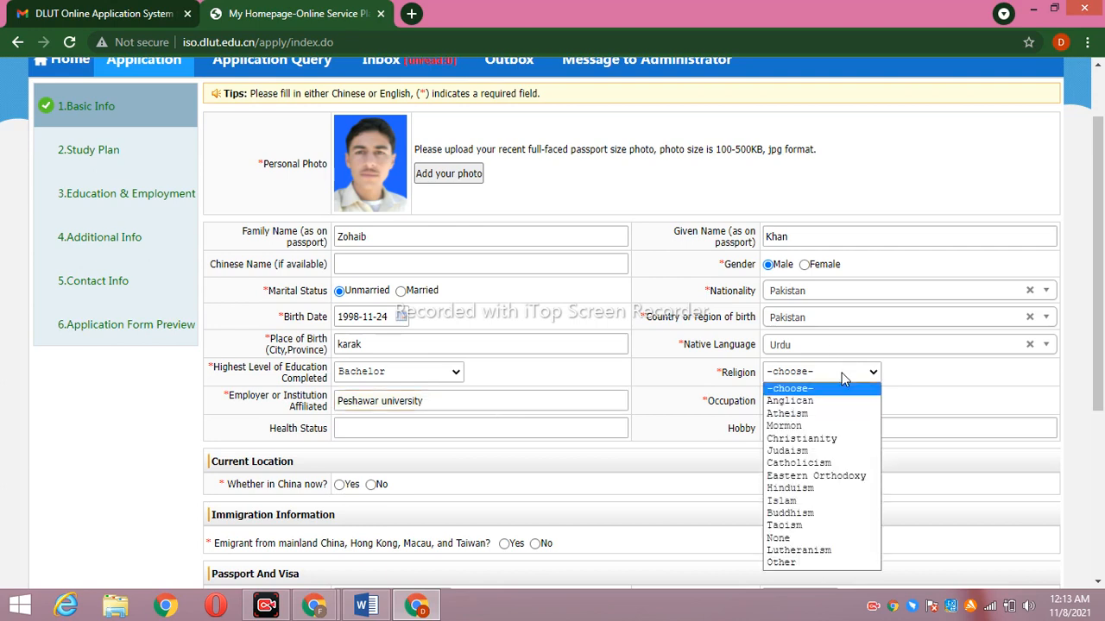
pyautogui.press('i')
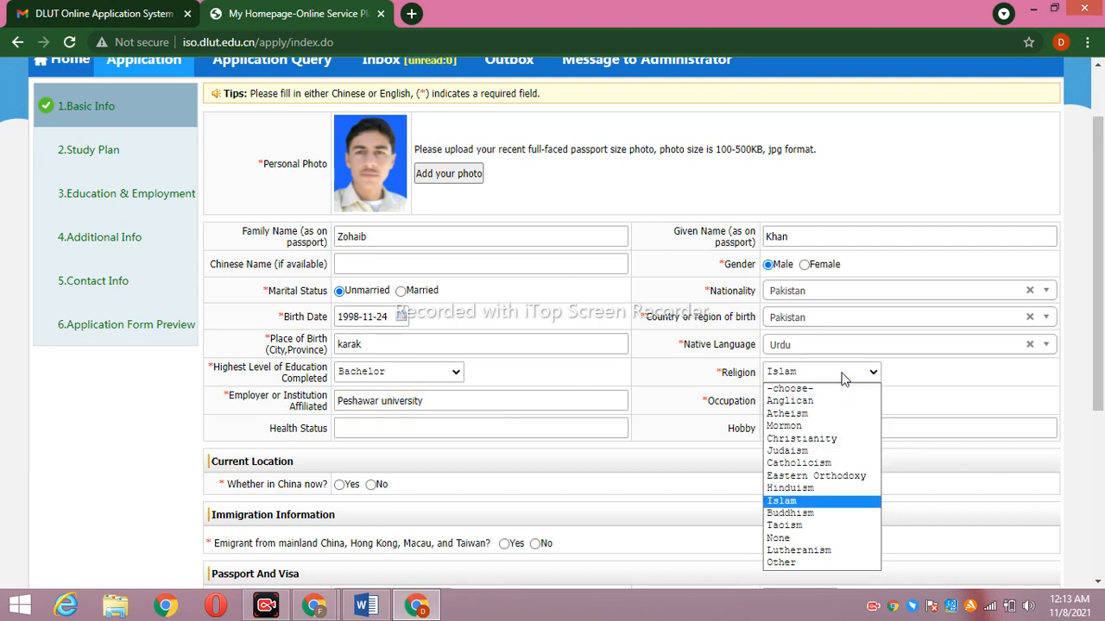
pyautogui.click(844, 503)
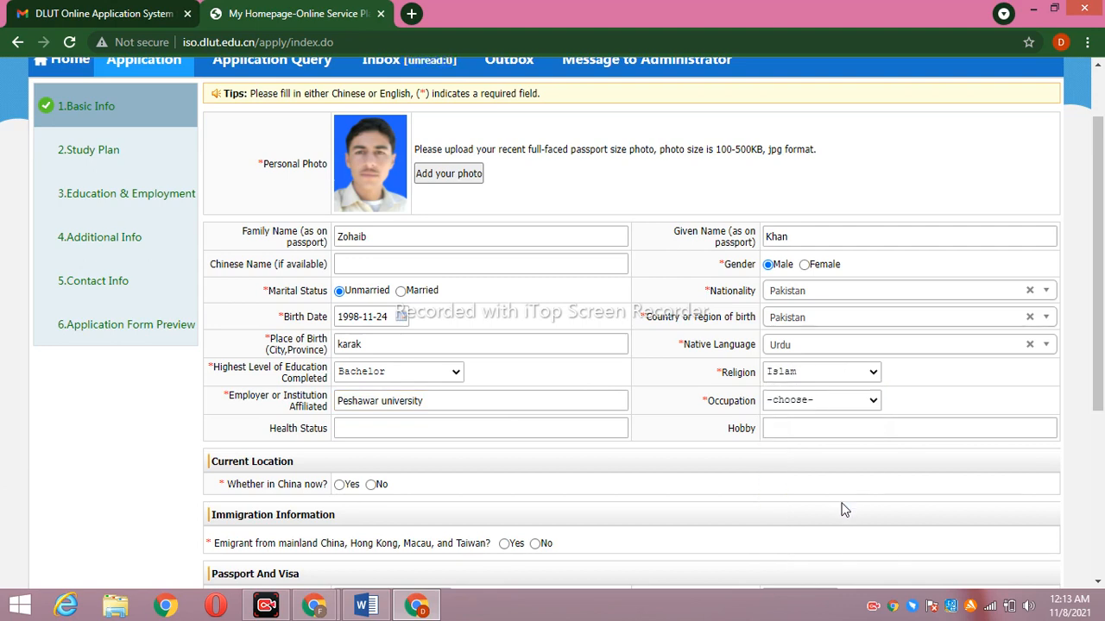
pyautogui.click(857, 403)
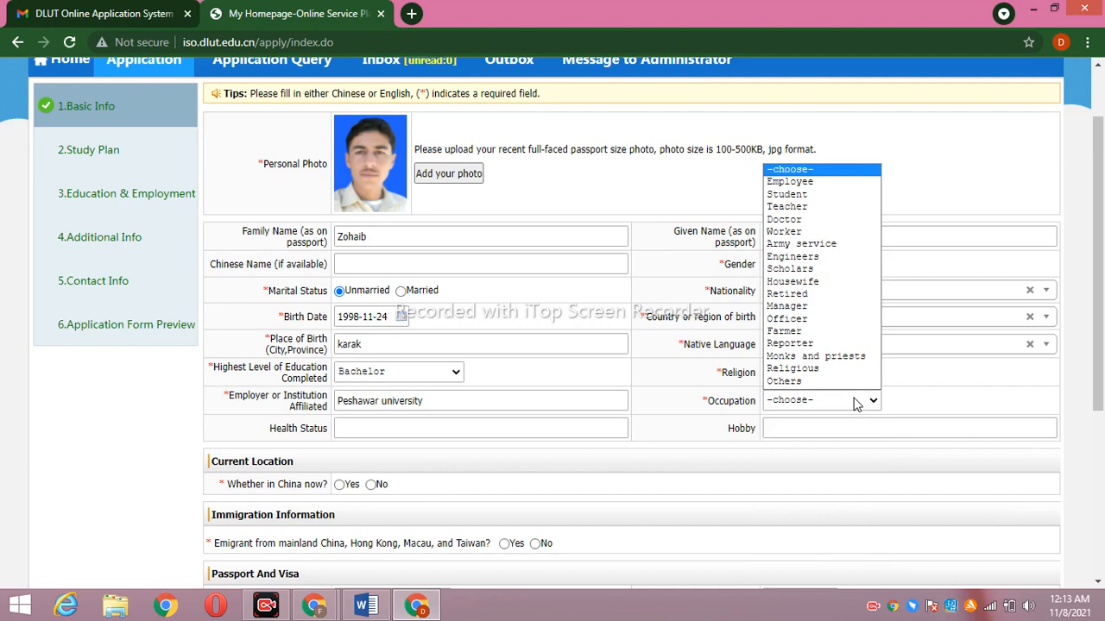
pyautogui.press('s')
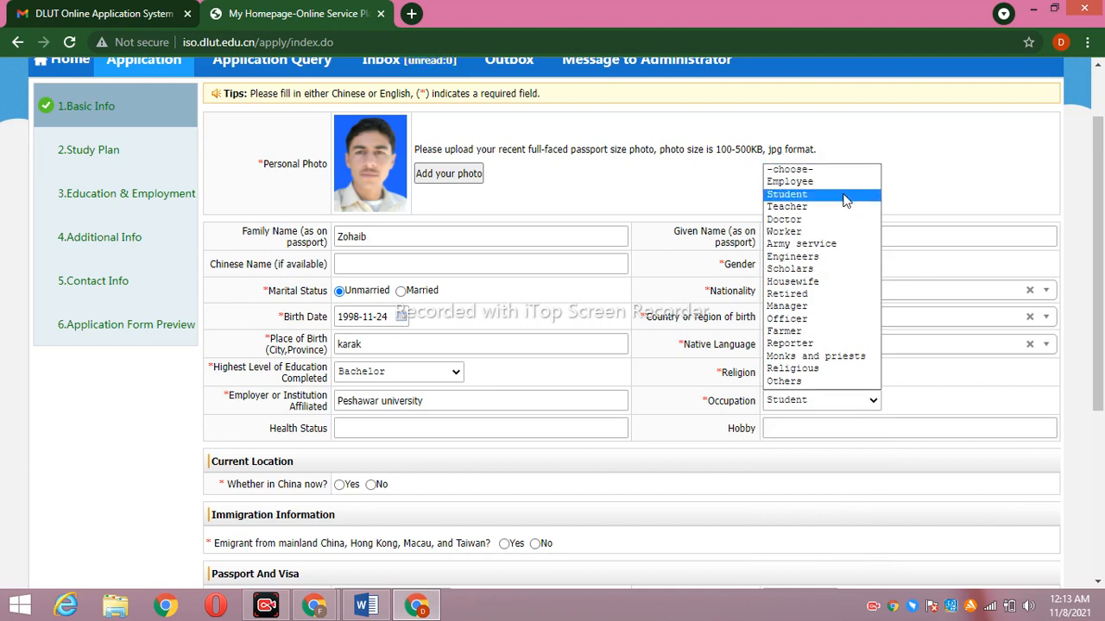
pyautogui.click(844, 199)
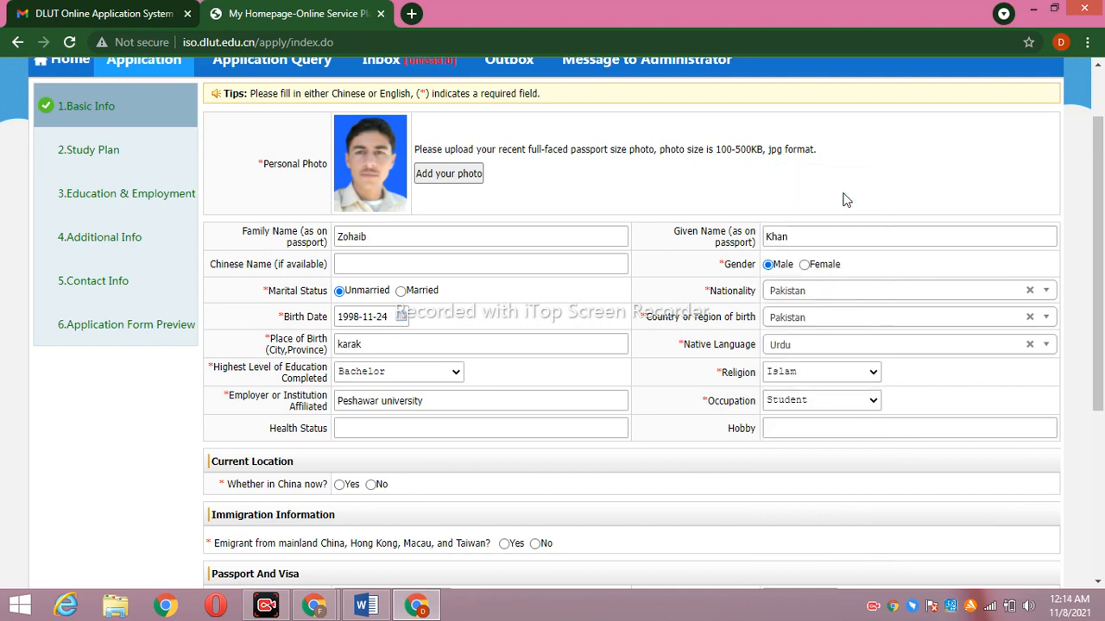
pyautogui.click(874, 398)
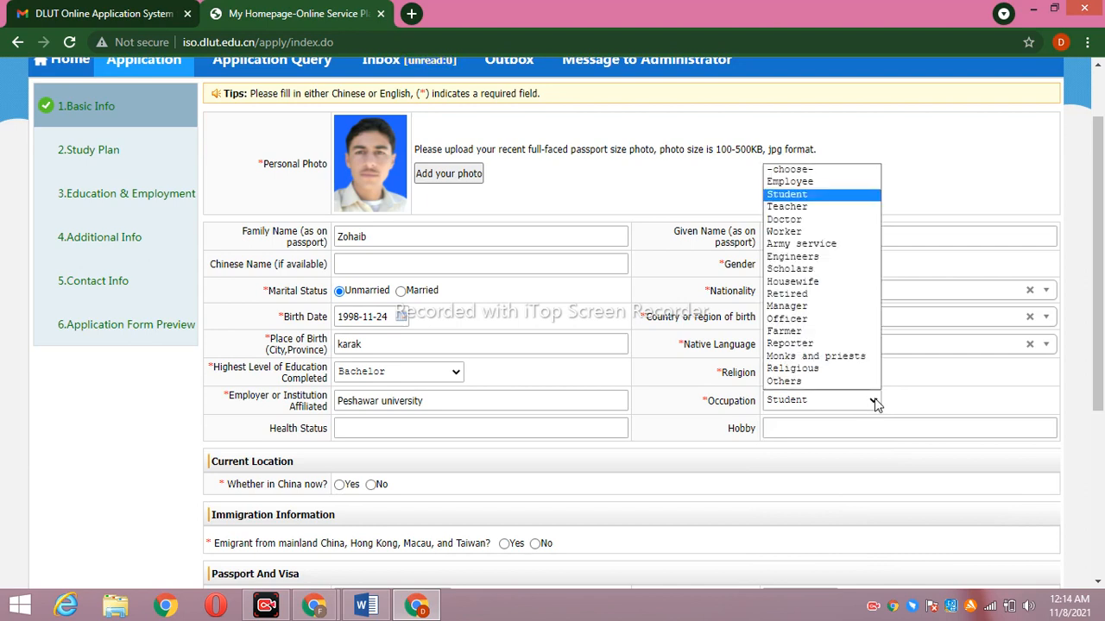
pyautogui.click(822, 195)
# Enter hobbies 'walking,reading' and health status 'very good', then answer No to being in China
pyautogui.click(824, 432)
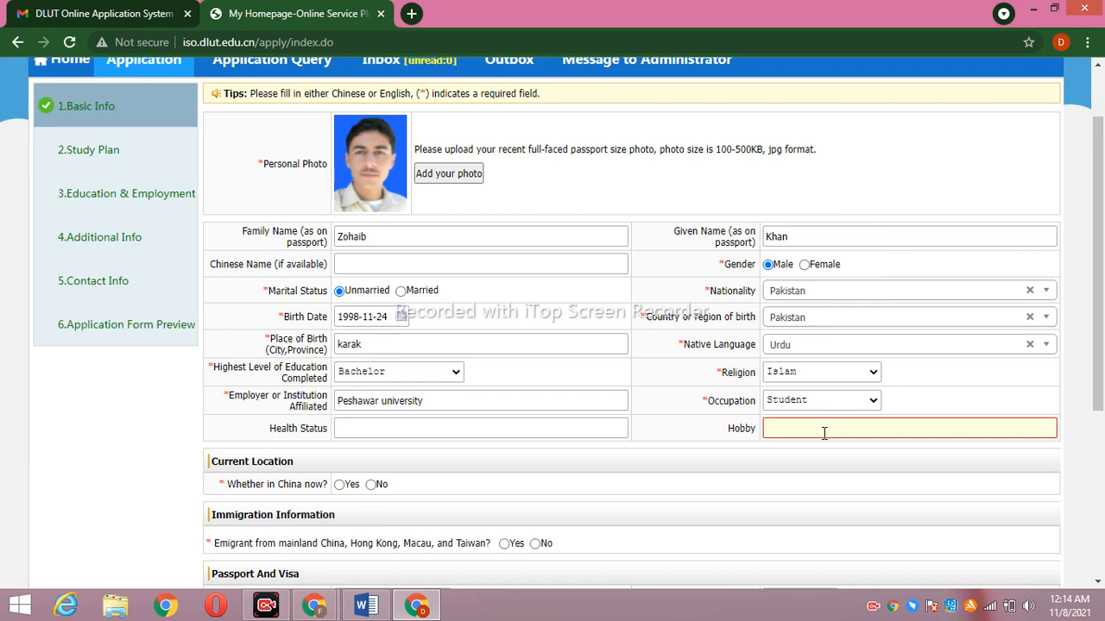
pyautogui.write('alking,reading,')
pyautogui.click(450, 433)
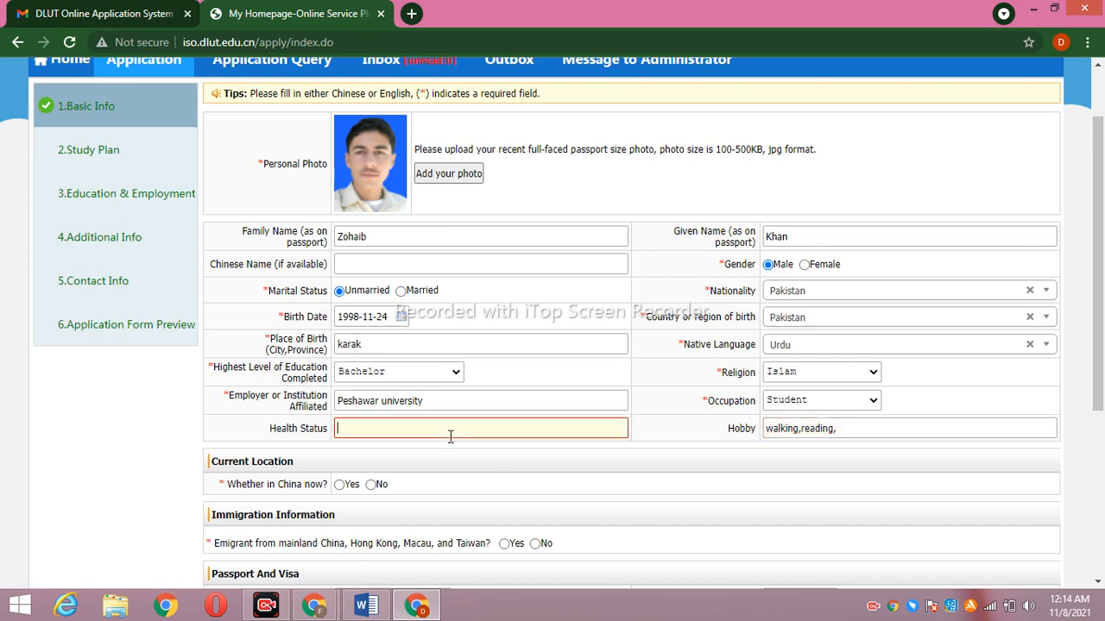
pyautogui.write('very good')
pyautogui.click(372, 485)
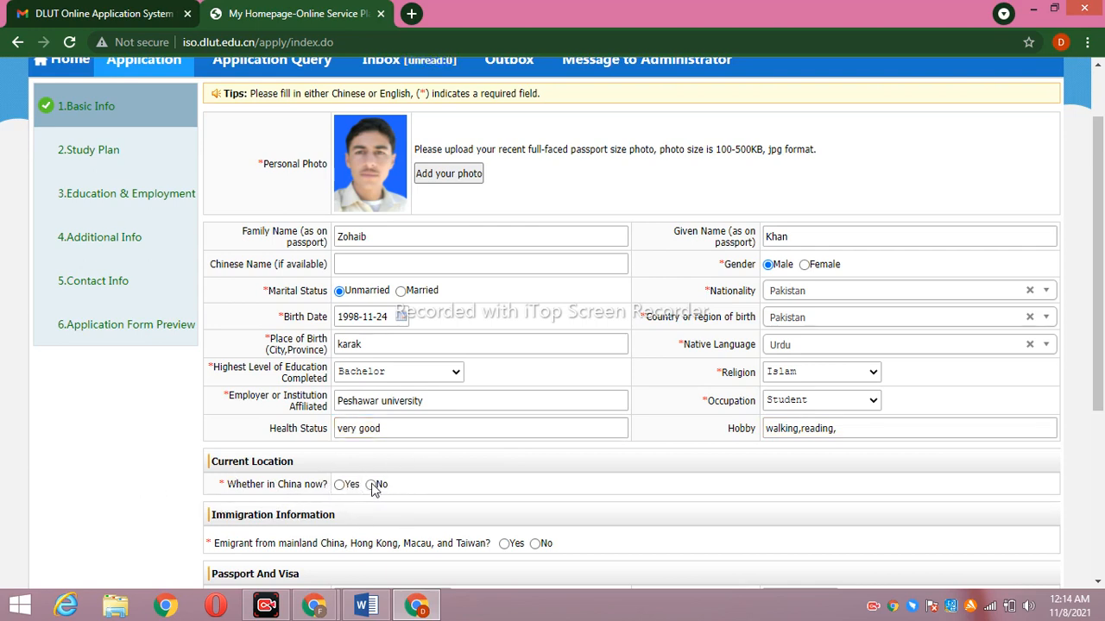
# Enter the applicant's passport number
pyautogui.moveTo(1101, 241); pyautogui.dragTo(1102, 402)
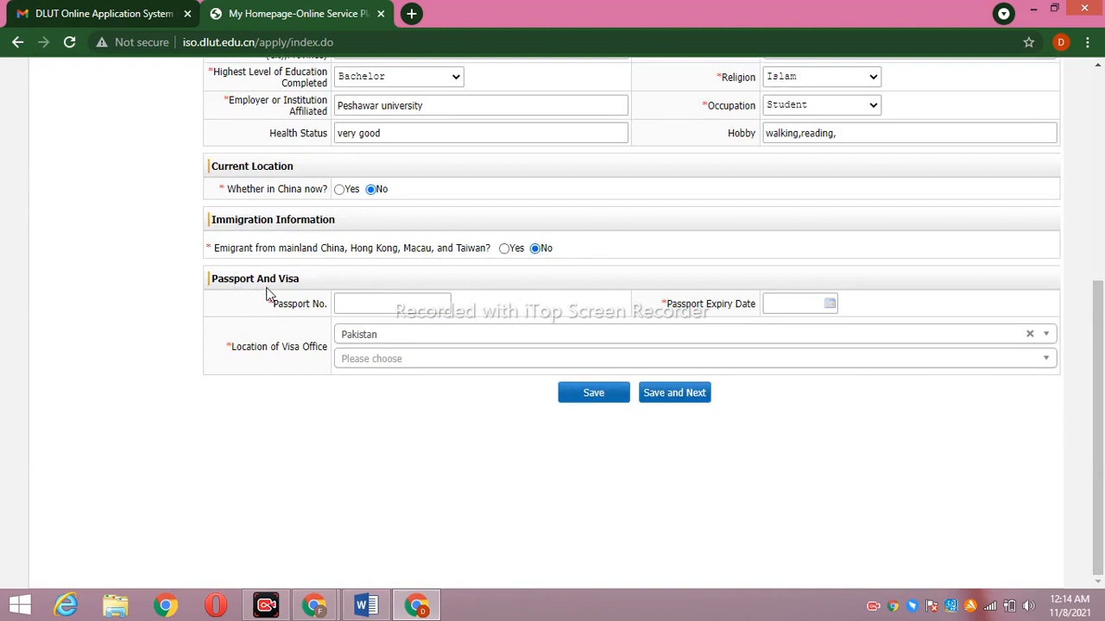
pyautogui.click(349, 304)
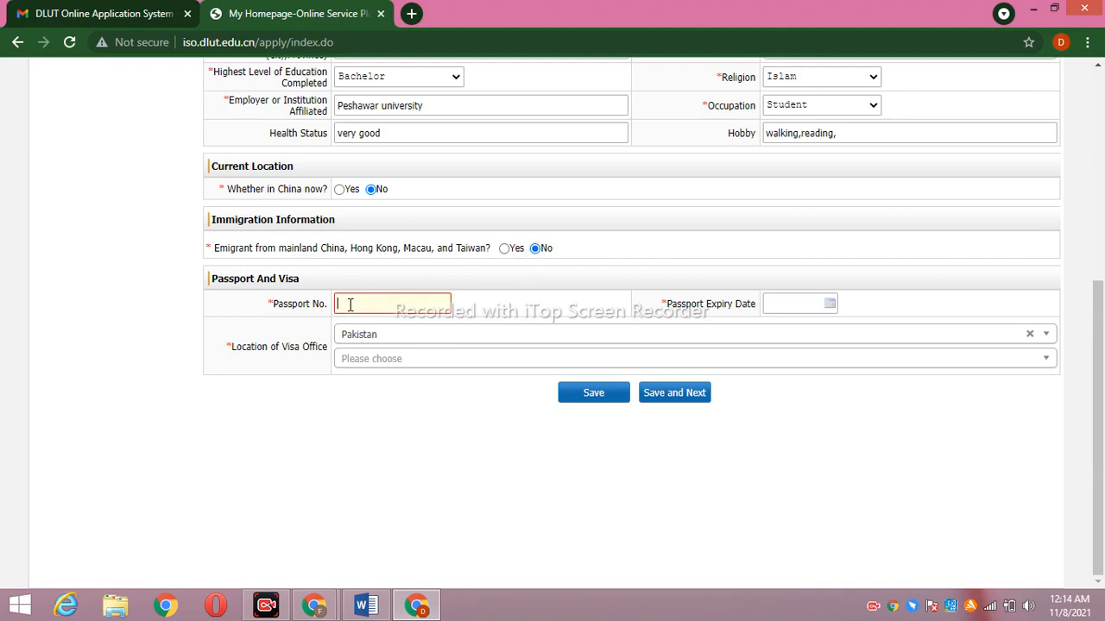
# Set passport expiry to 28 November 2024 and the visa office to the Chinese Embassy in Pakistan
pyautogui.click(828, 304)
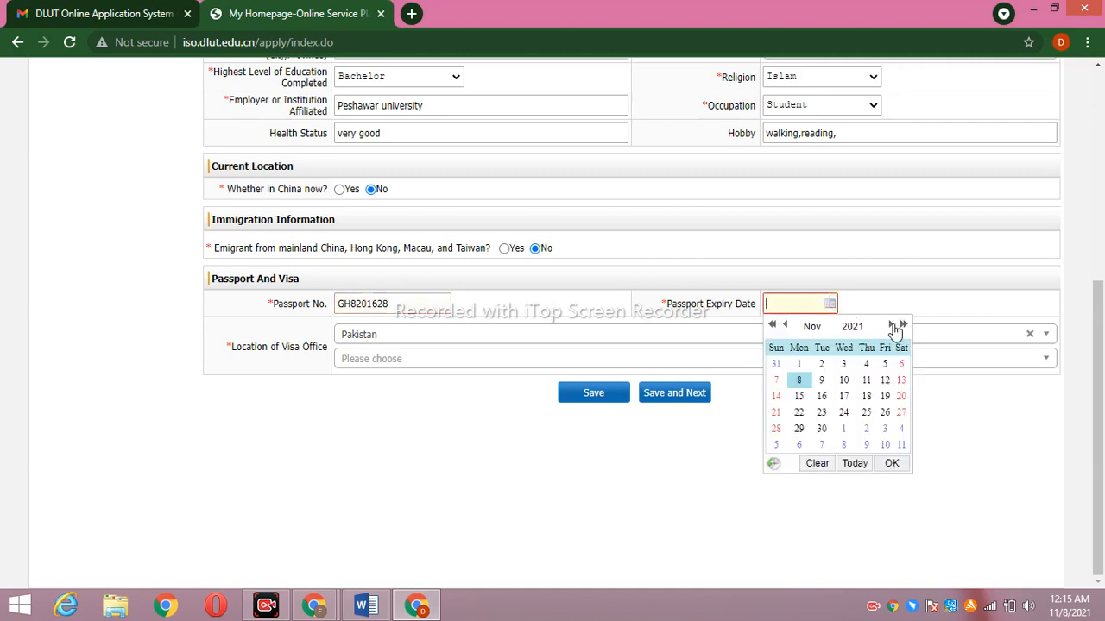
pyautogui.click(852, 325)
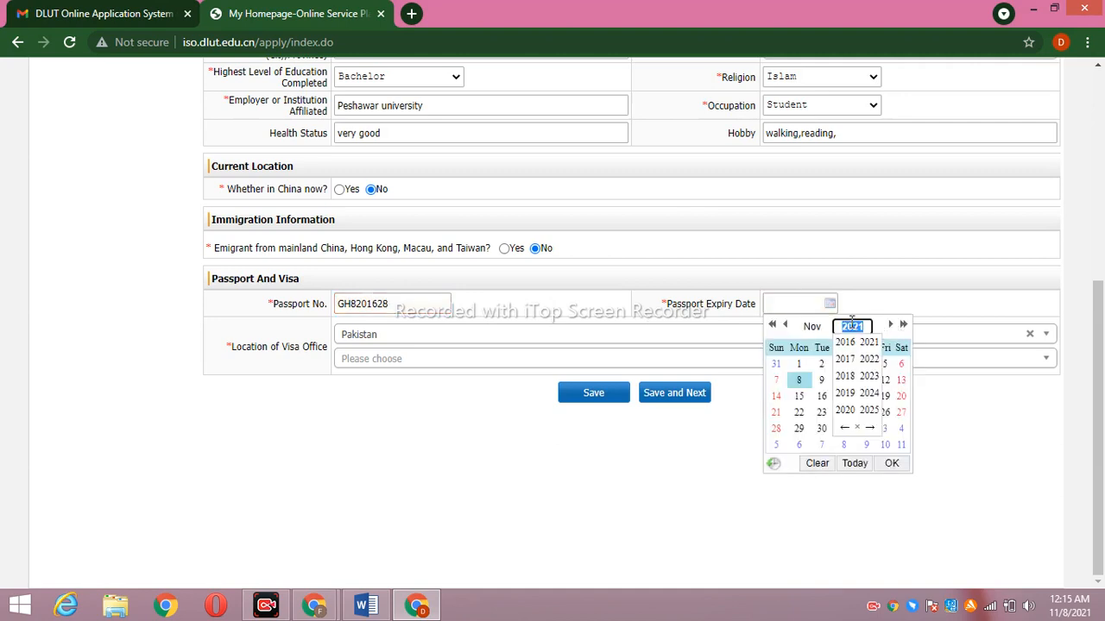
pyautogui.click(869, 392)
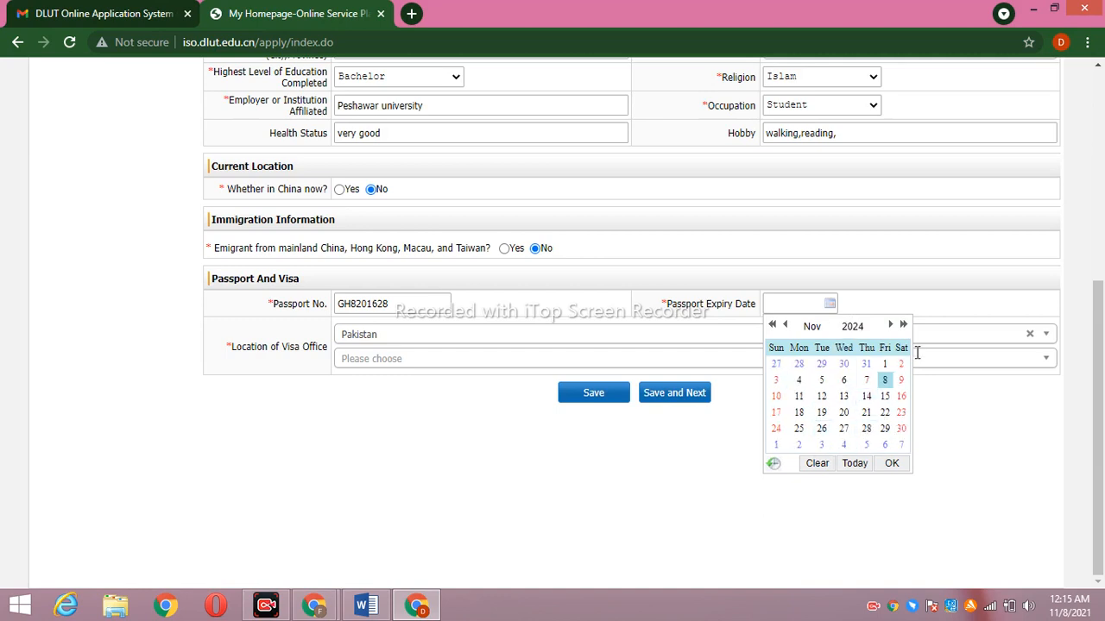
pyautogui.click(868, 429)
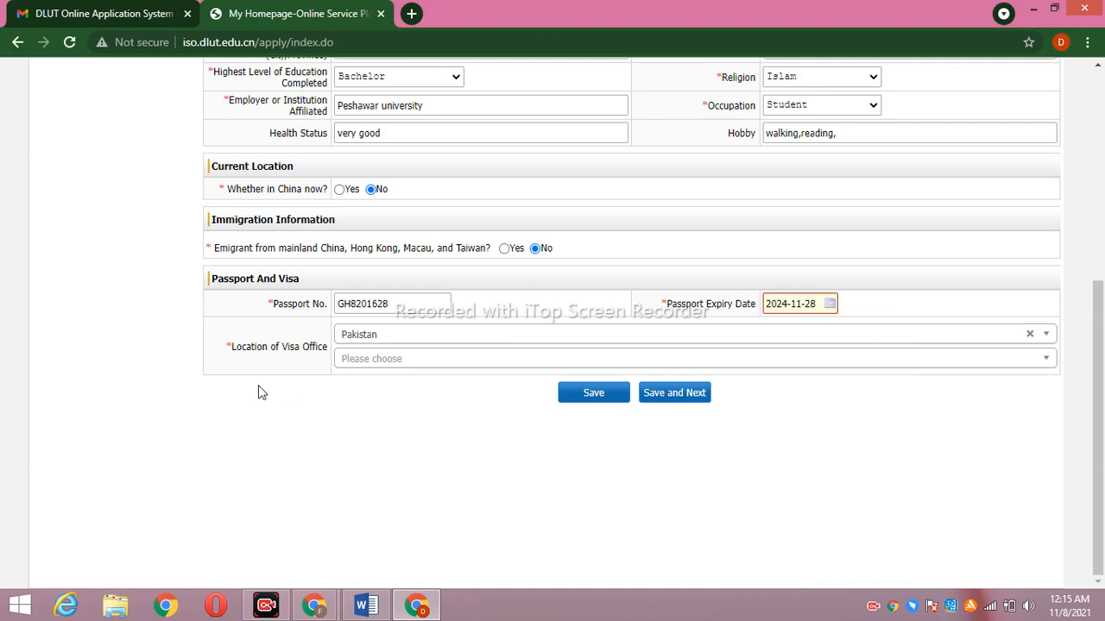
pyautogui.click(447, 360)
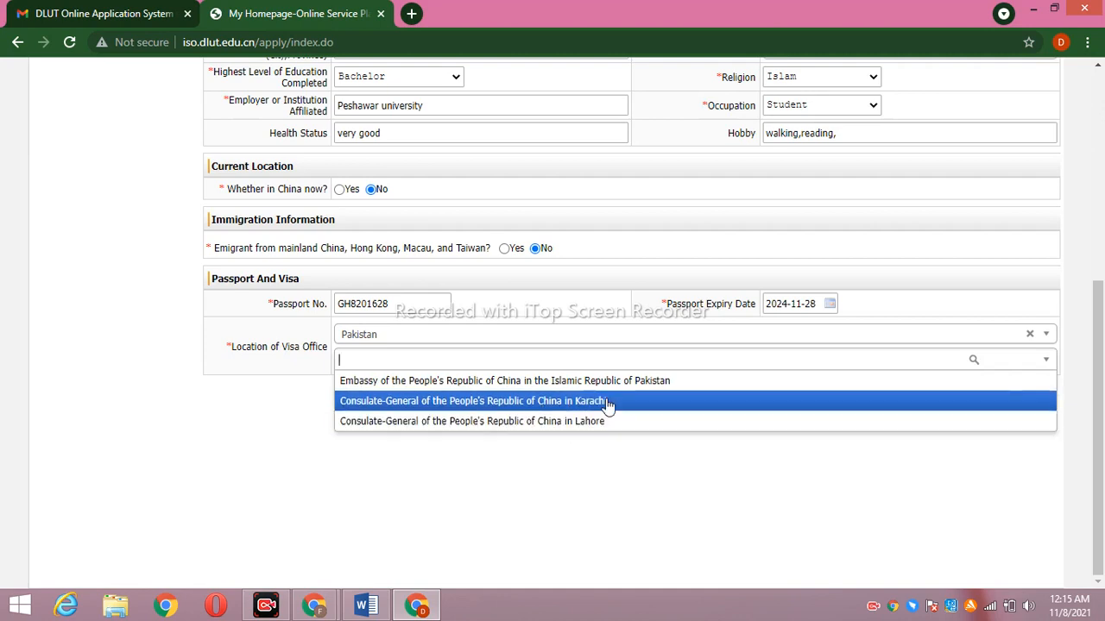
pyautogui.click(610, 380)
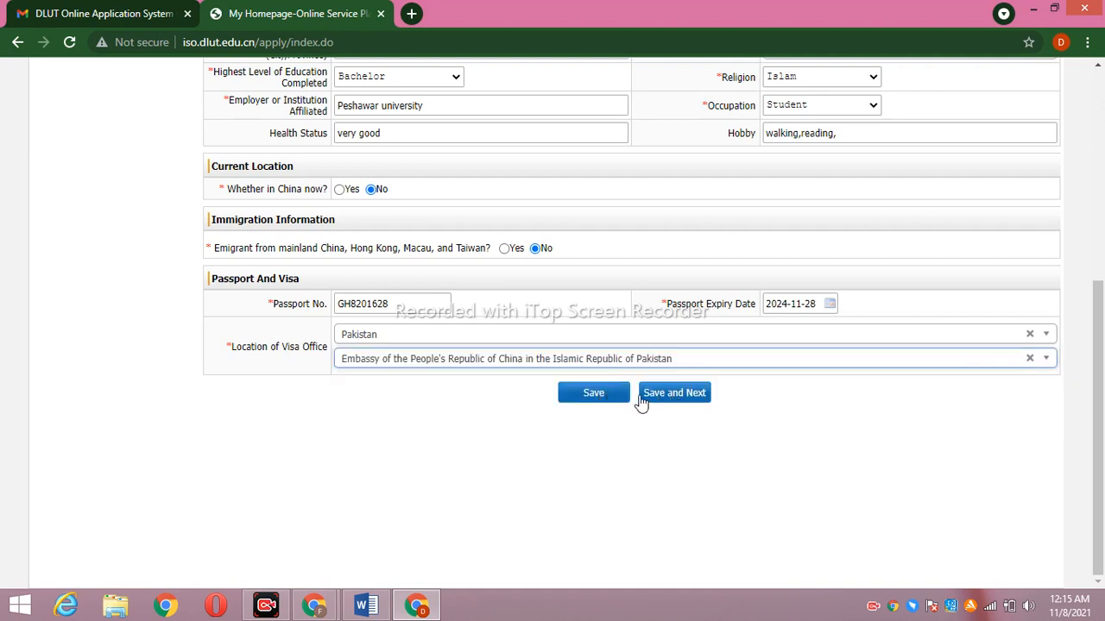
# Save the Basic Info form with Save and Next to reach the Study Plan language fields
pyautogui.click(673, 393)
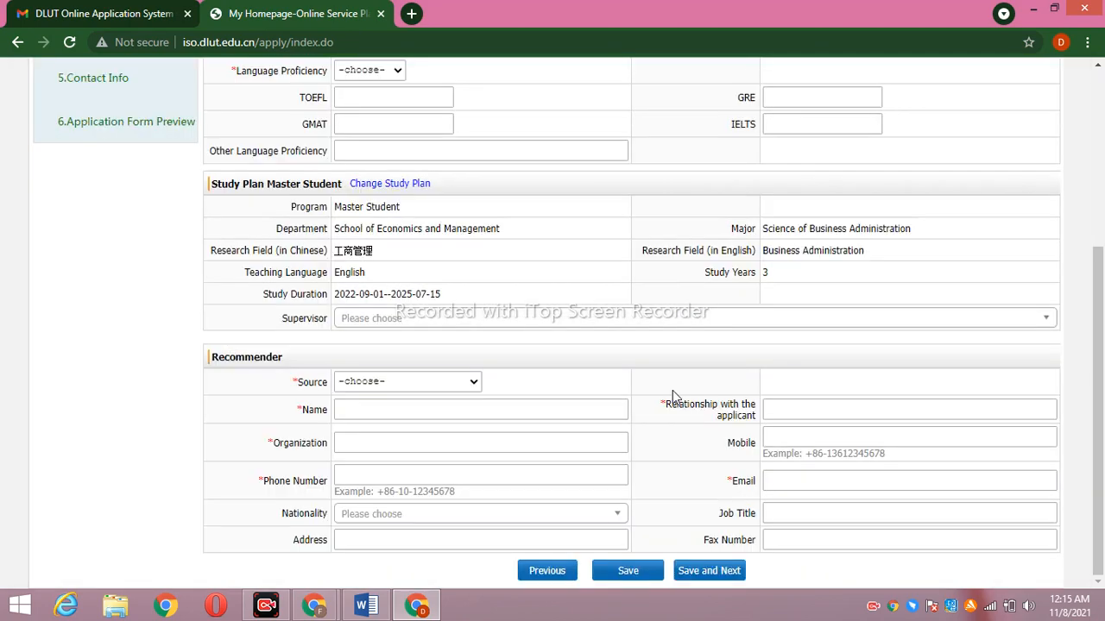
pyautogui.moveTo(1100, 370); pyautogui.dragTo(1103, 227)
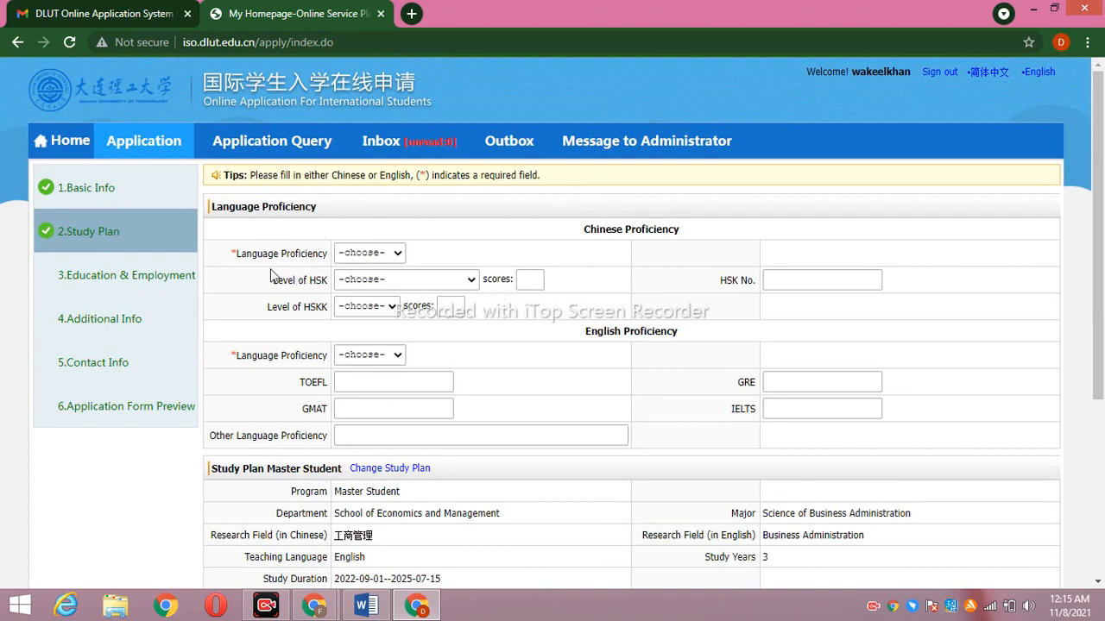
pyautogui.click(396, 253)
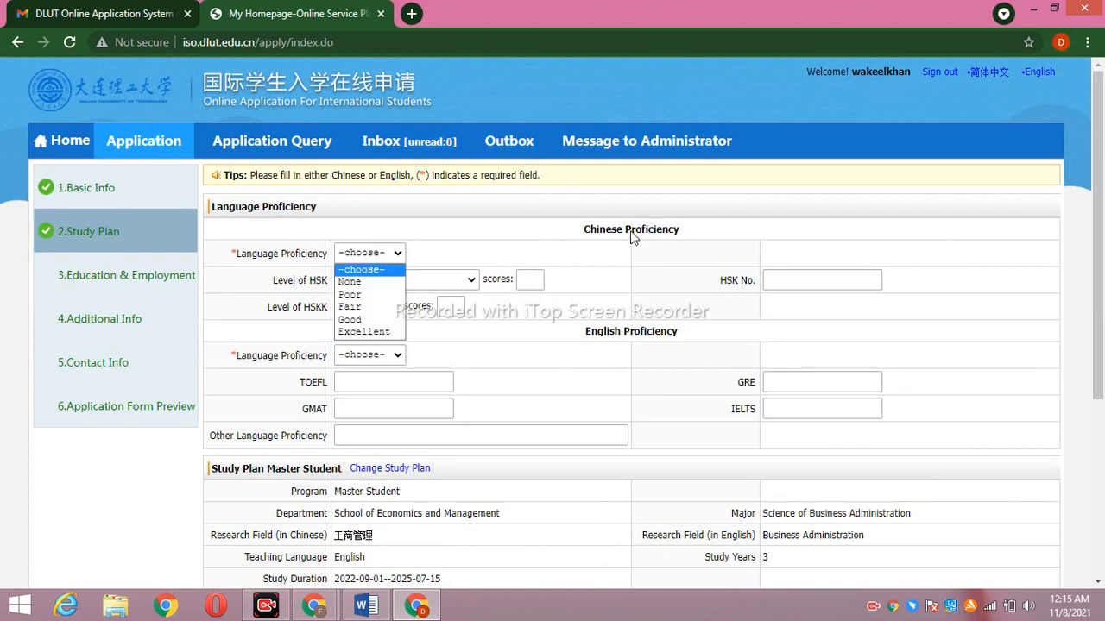
# Choose None for Chinese, Excellent for English, and enter 'URDU,PASHTO' as other languages
pyautogui.click(622, 250)
pyautogui.click(396, 253)
pyautogui.click(372, 281)
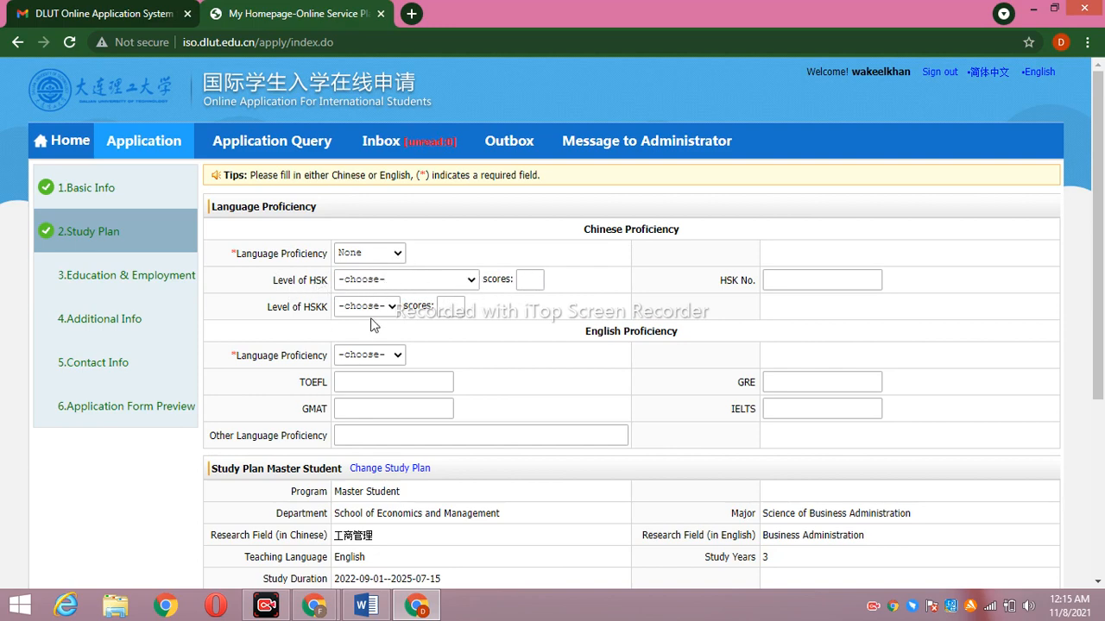
pyautogui.click(397, 356)
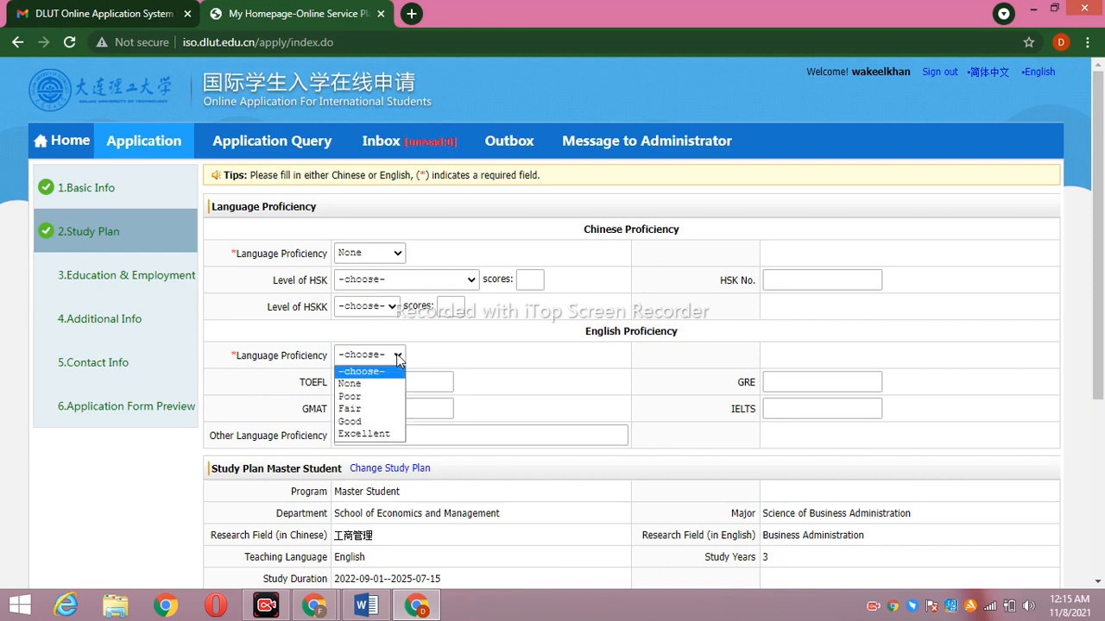
pyautogui.click(385, 435)
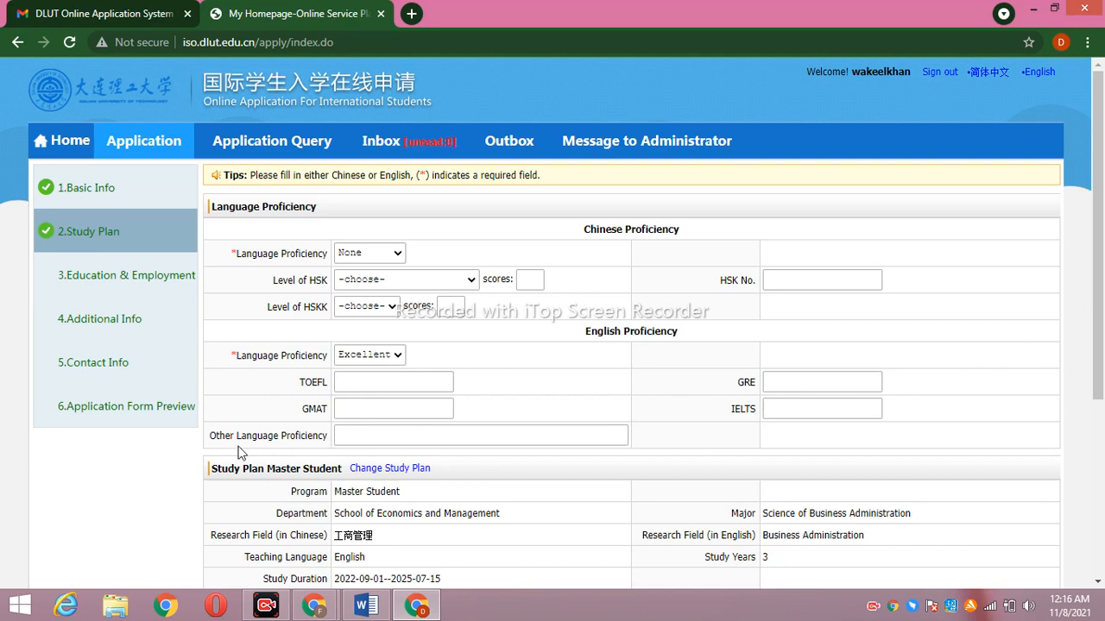
pyautogui.click(378, 434)
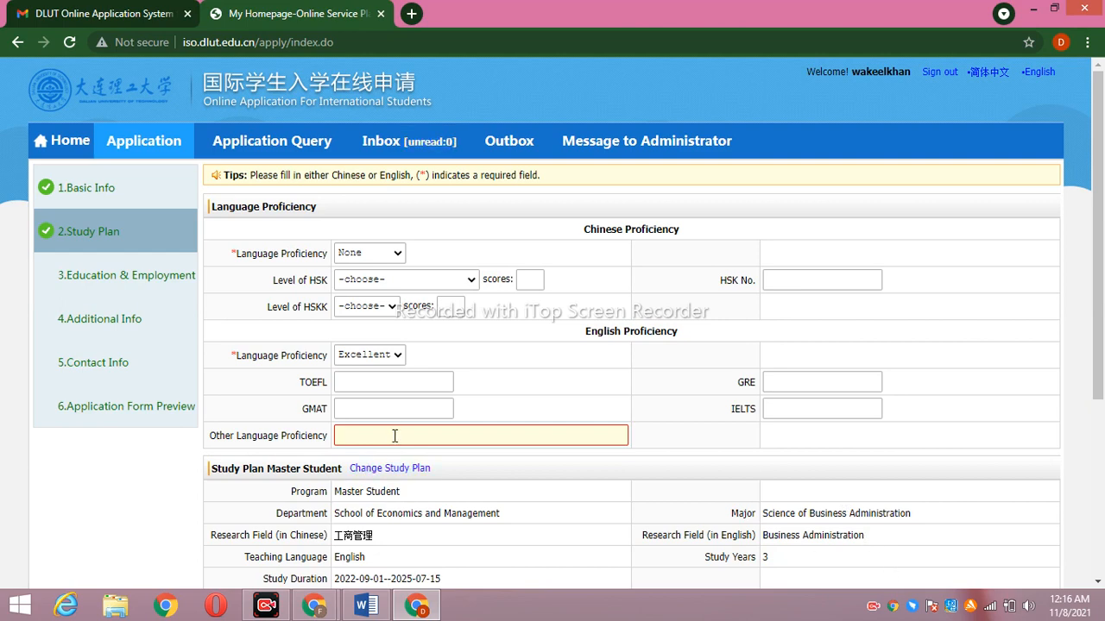
pyautogui.write('URDU,PASHTO')
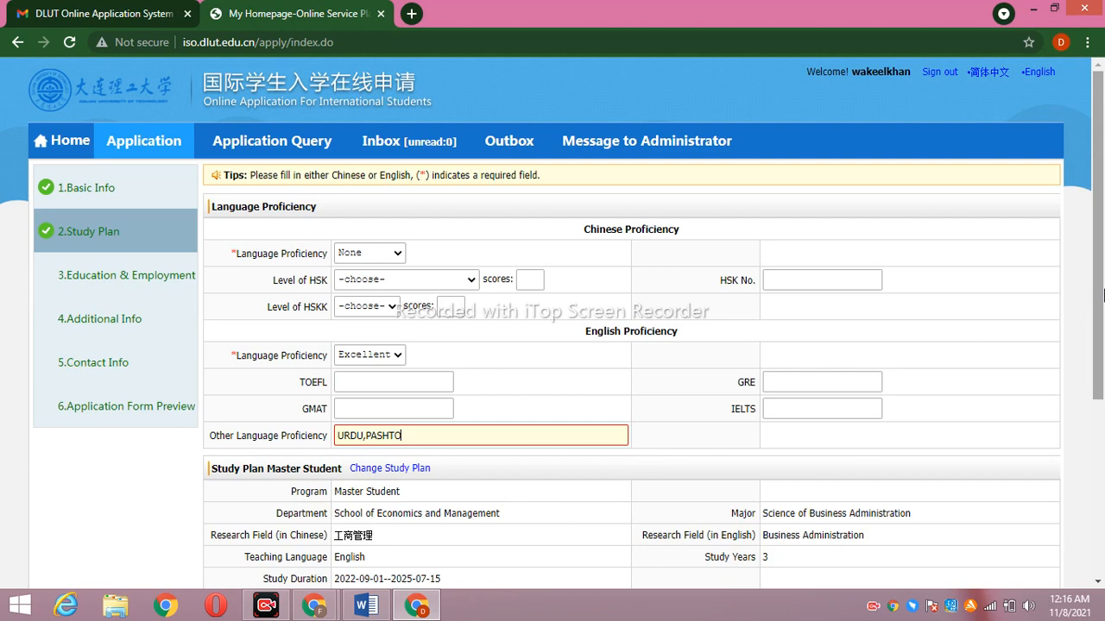
pyautogui.moveTo(1103, 295); pyautogui.dragTo(1098, 423)
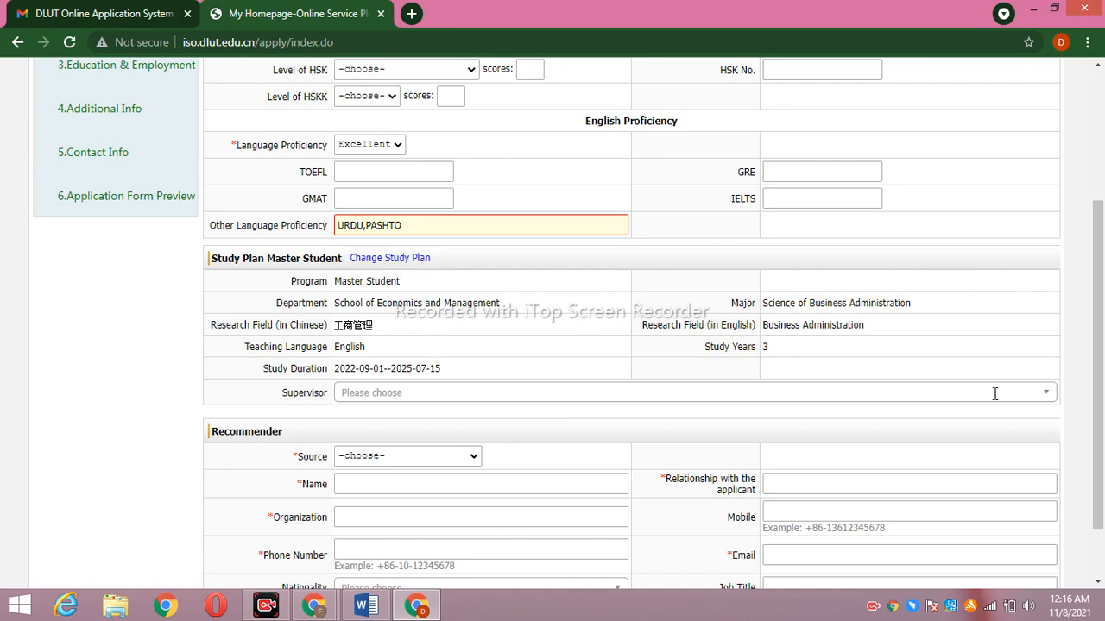
pyautogui.click(1045, 396)
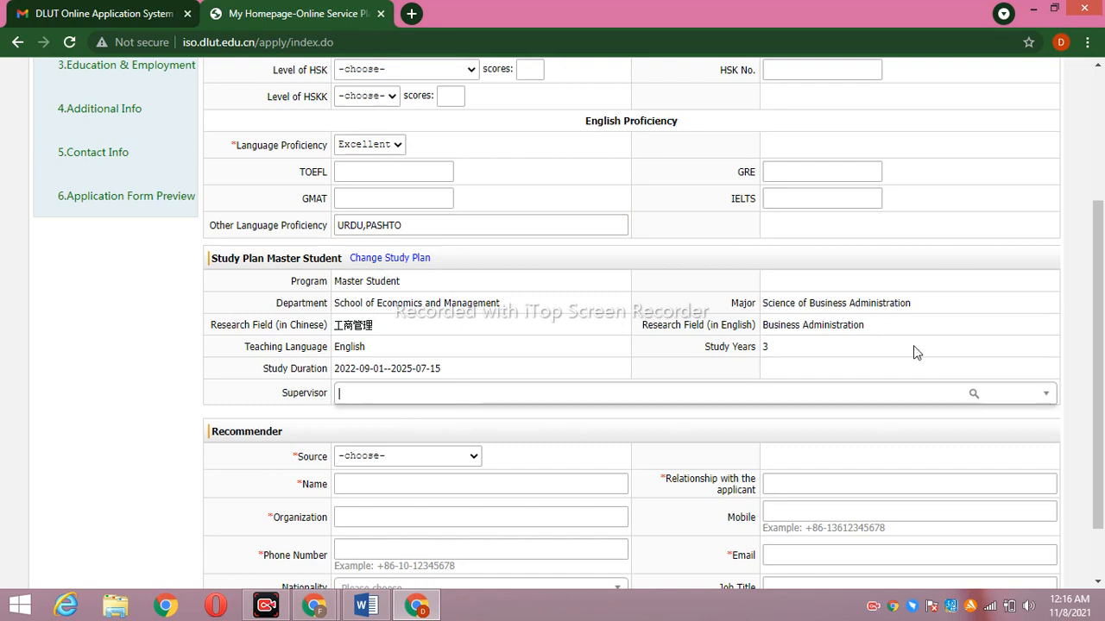
pyautogui.click(1004, 245)
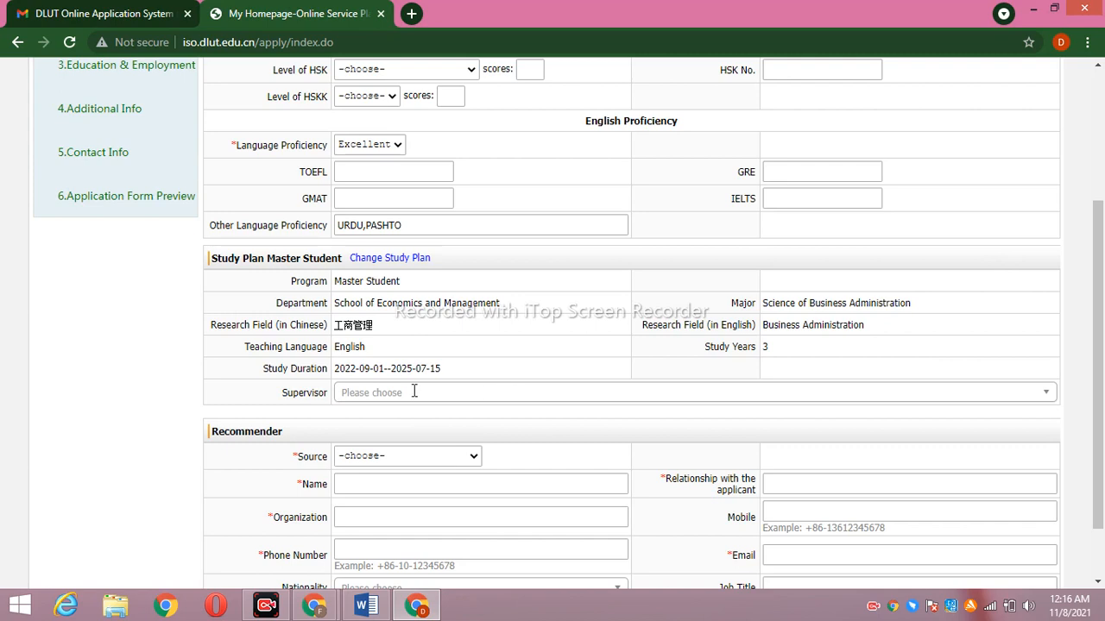
pyautogui.click(555, 391)
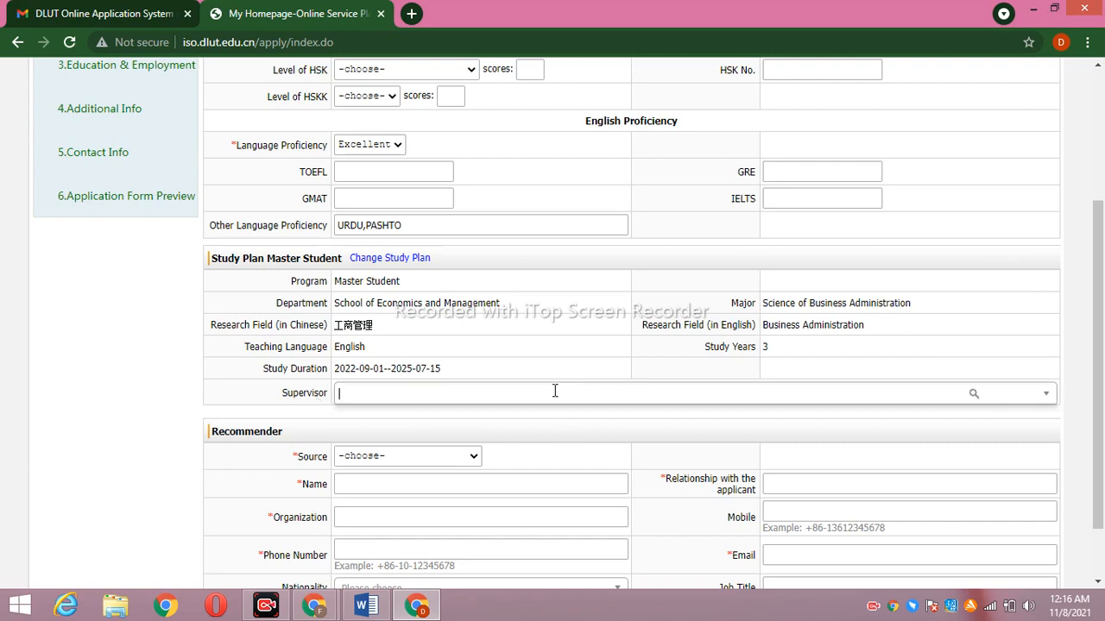
pyautogui.write('MR')
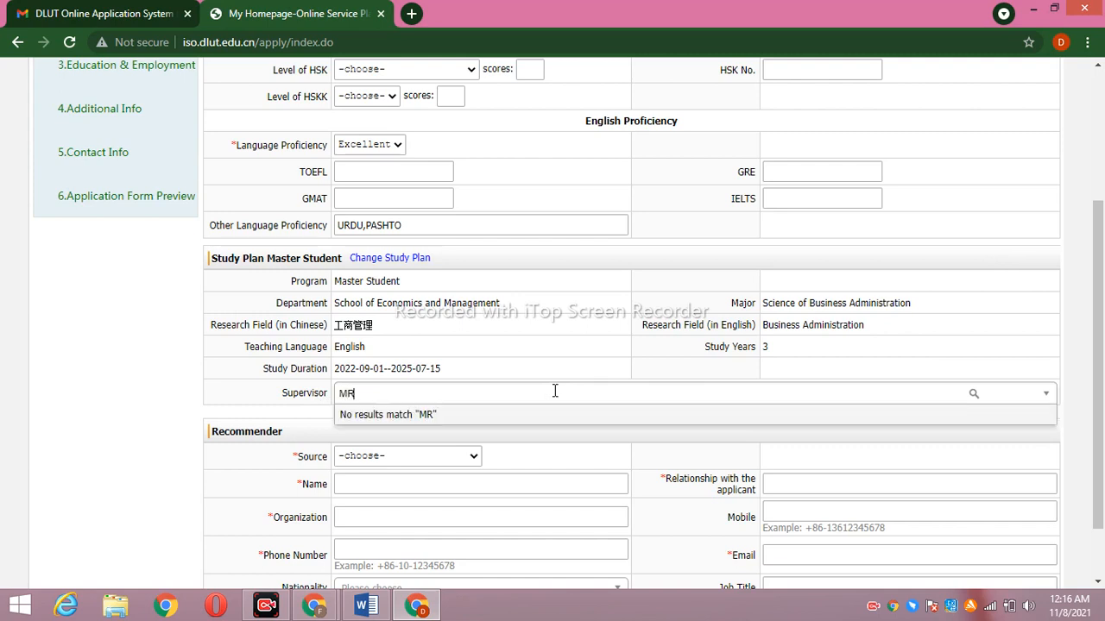
pyautogui.press('BackSpace')
pyautogui.write('r.NAVEED')
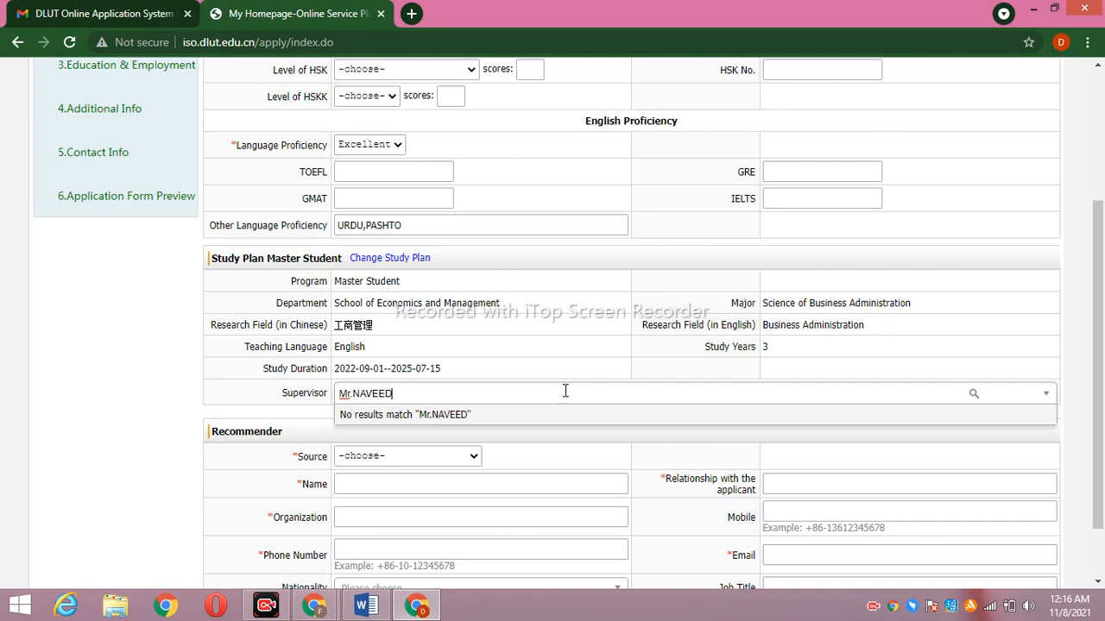
pyautogui.click(616, 430)
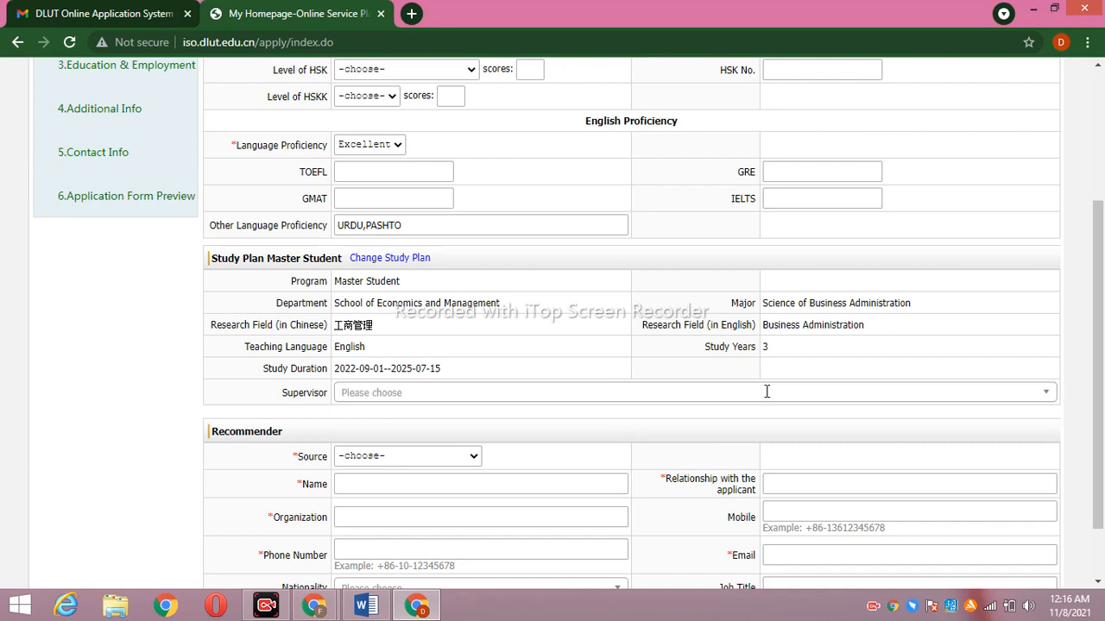
pyautogui.click(976, 394)
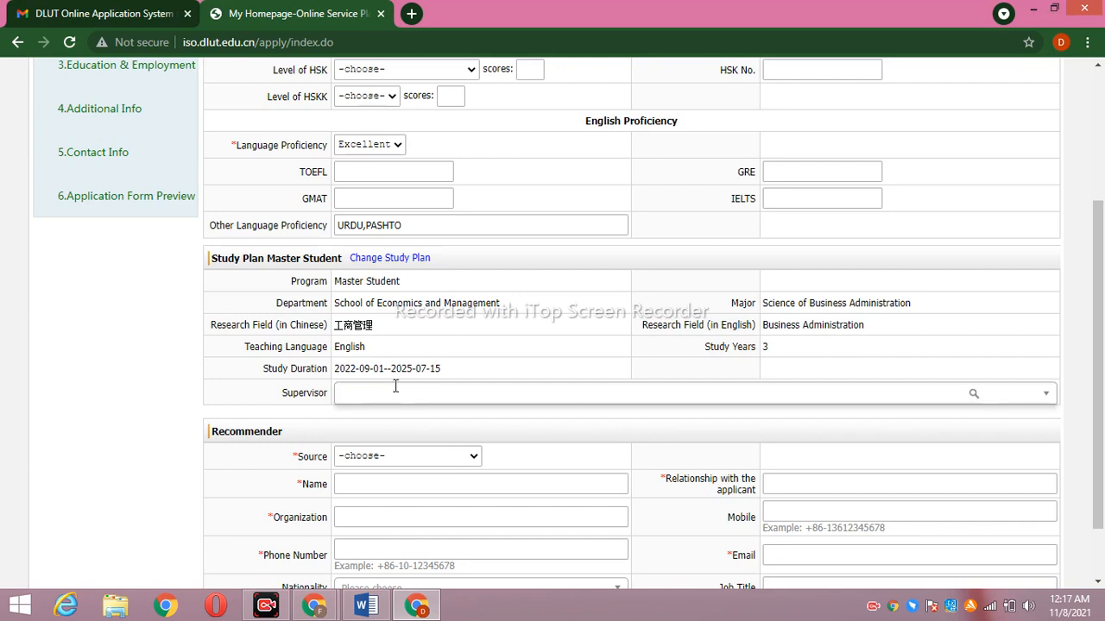
pyautogui.click(447, 427)
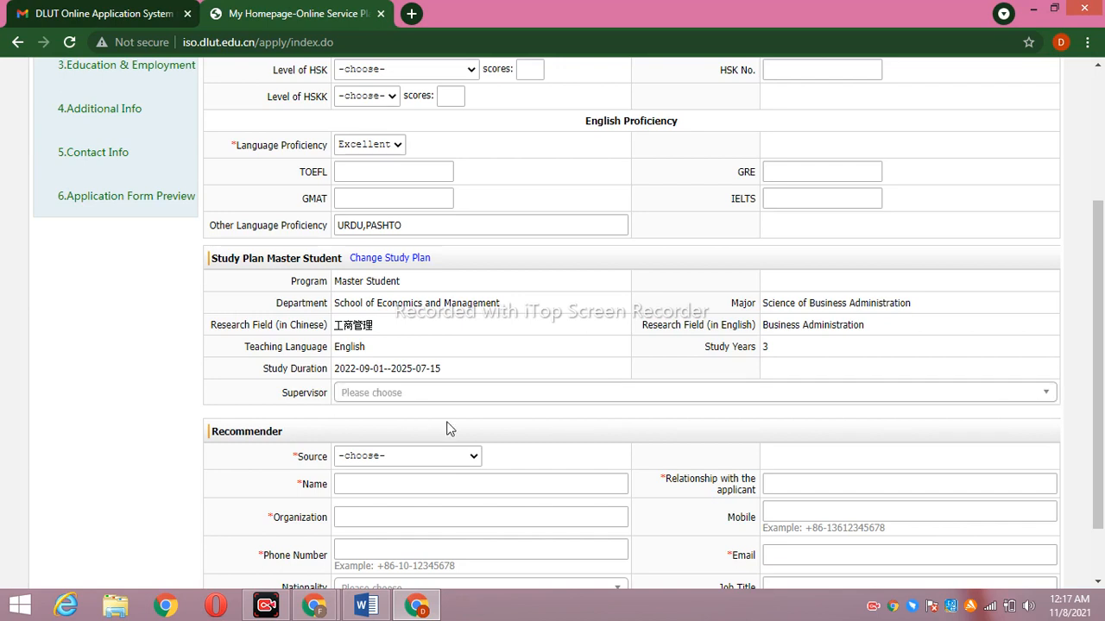
pyautogui.click(1047, 394)
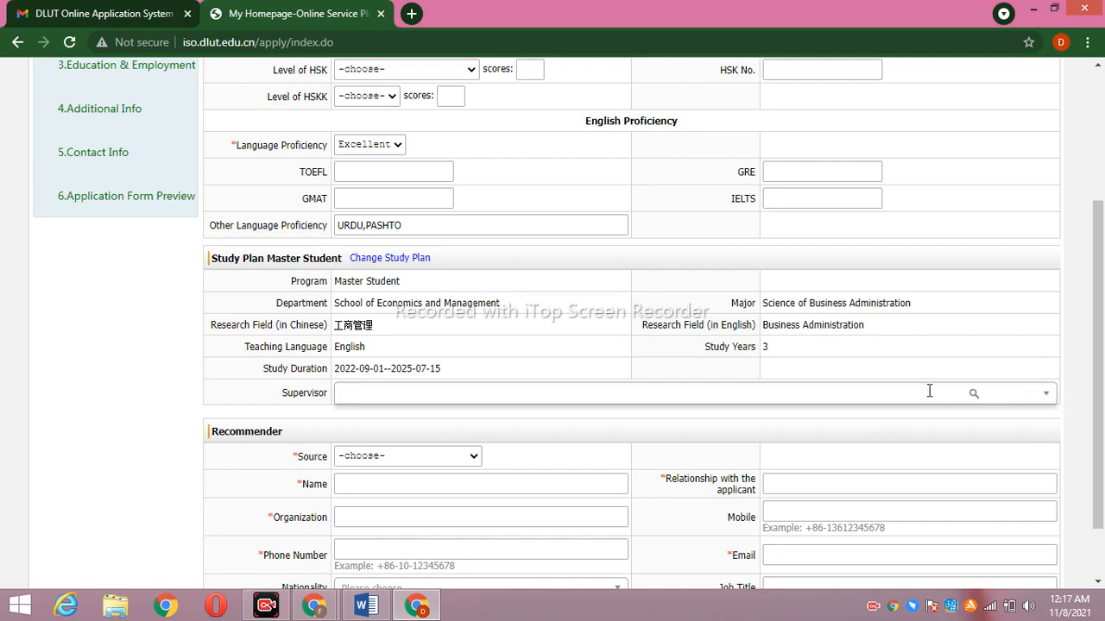
pyautogui.write('NAVEED')
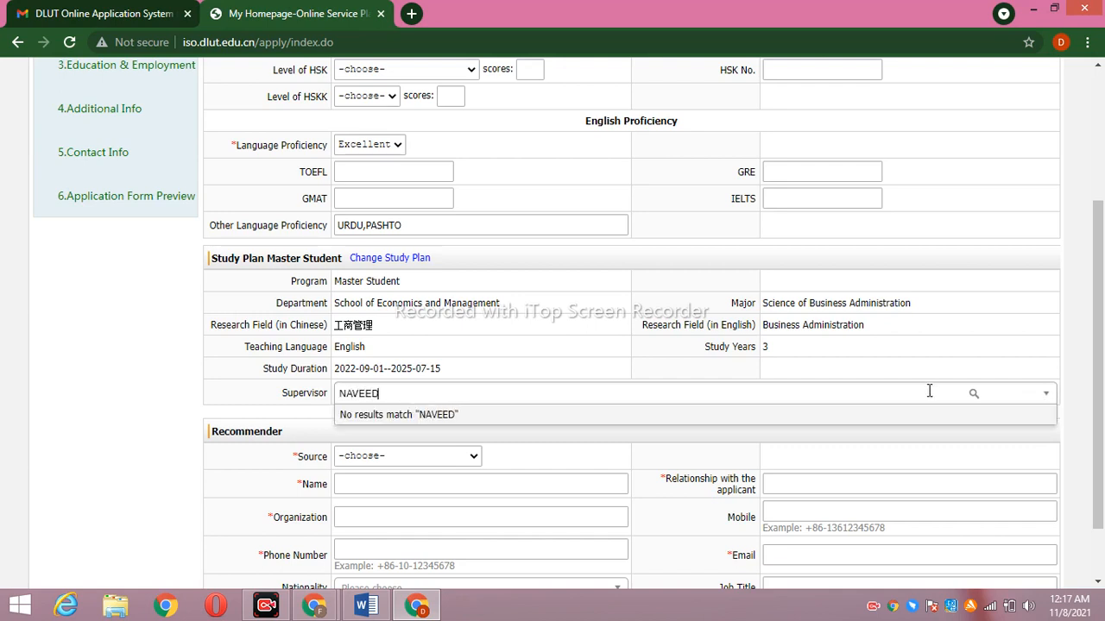
pyautogui.click(498, 438)
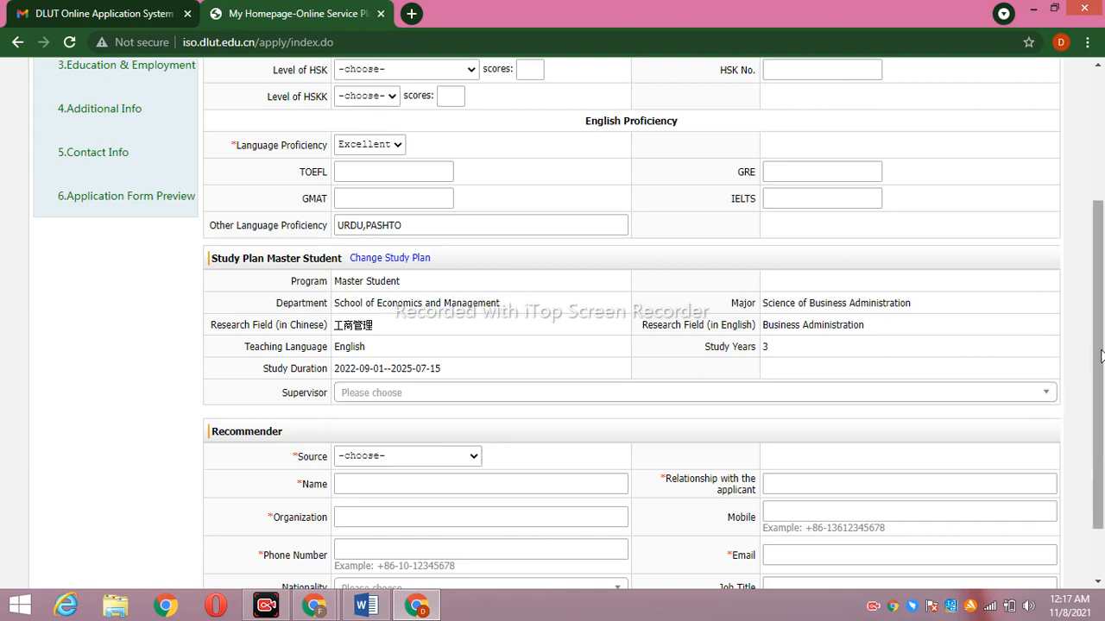
pyautogui.scroll(-2, 1097, 354)
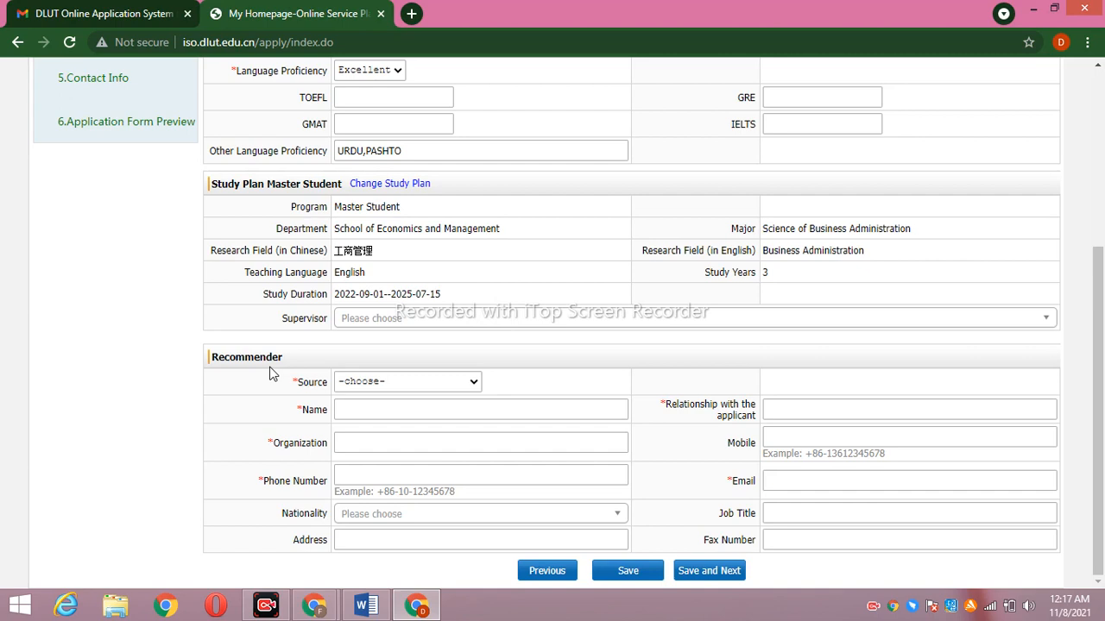
# Set the recommender source to Others and enter the recommender's name
pyautogui.click(473, 384)
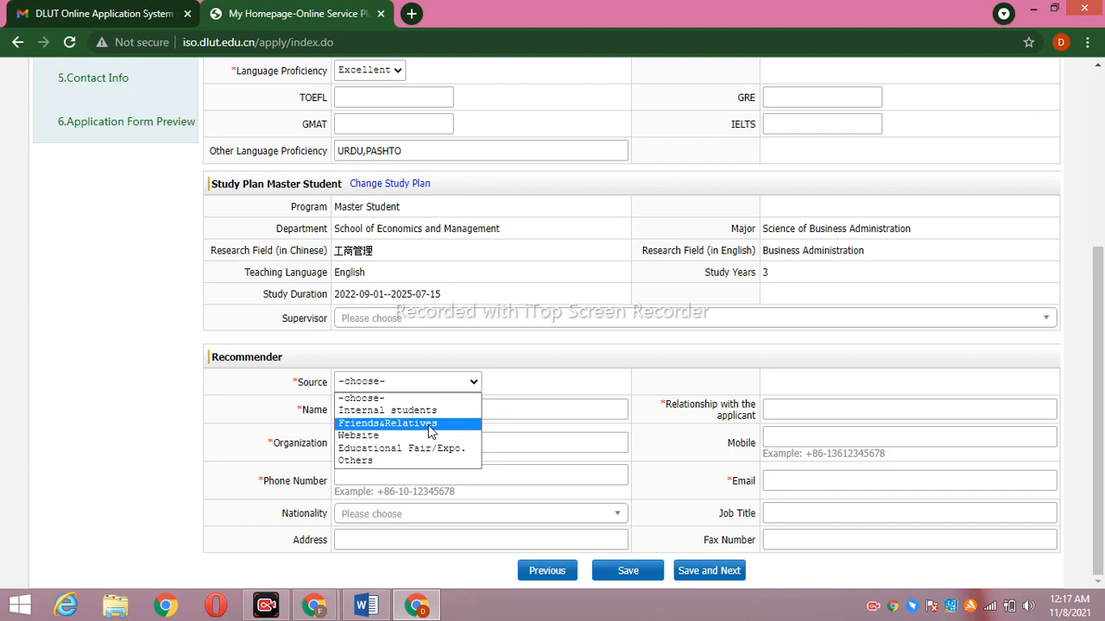
pyautogui.click(413, 458)
pyautogui.click(532, 410)
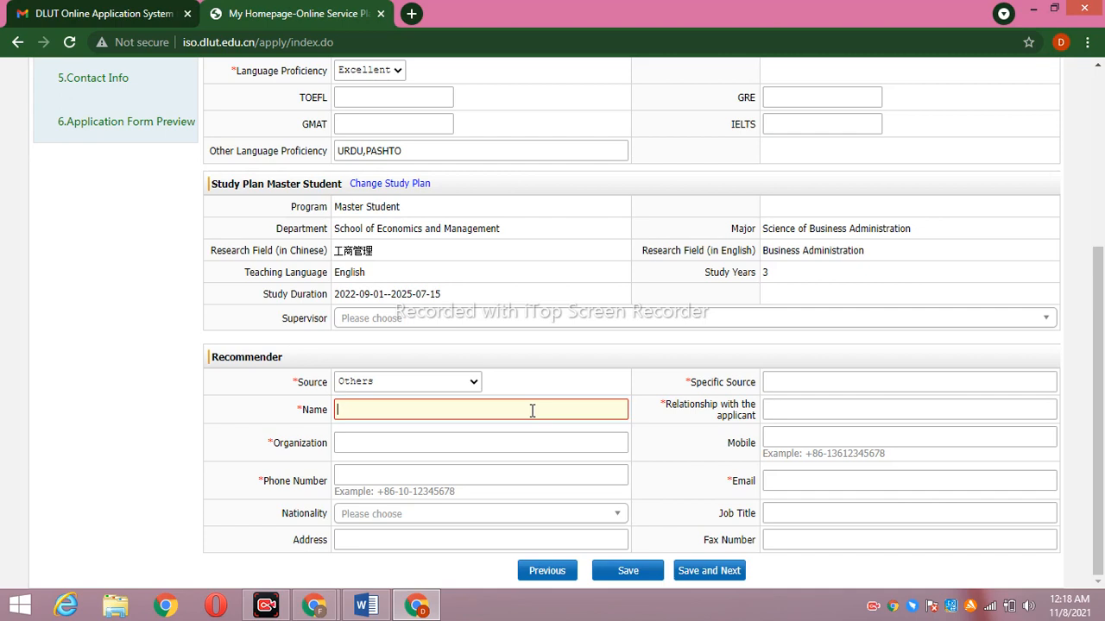
pyautogui.write('M')
pyautogui.press('BackSpace')
pyautogui.write('M')
pyautogui.press('BackSpace')
pyautogui.write('m')
pyautogui.press('BackSpace')
pyautogui.write('Dr')
pyautogui.write('.Maaz')
# Enter 'iIM-studies' as the recommender's organization
pyautogui.click(482, 440)
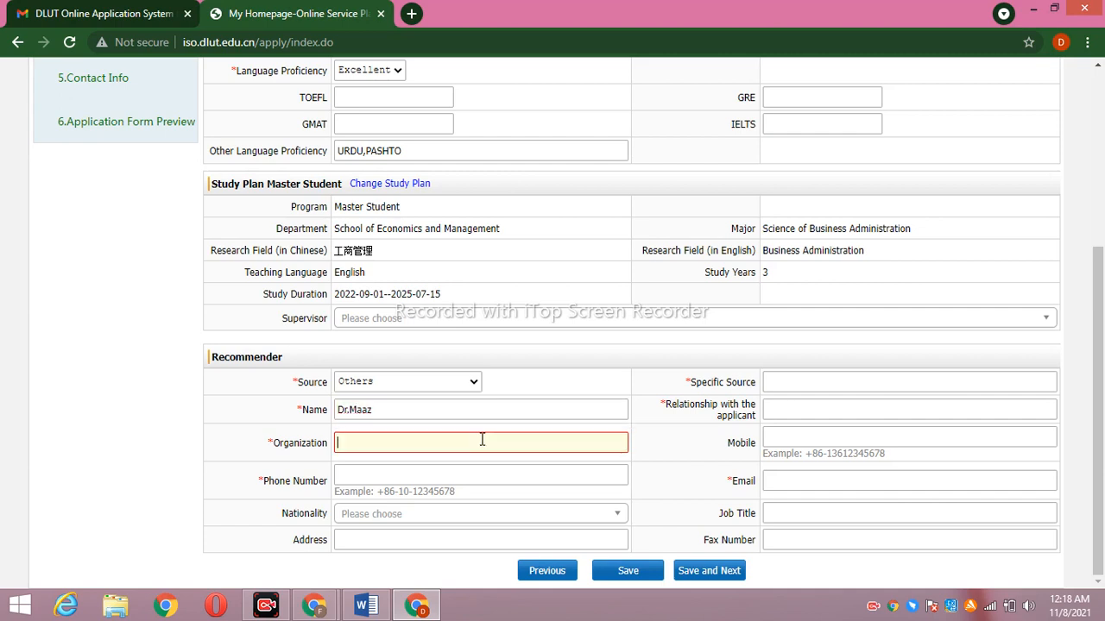
pyautogui.write('ims')
pyautogui.press('BackSpace')
pyautogui.press('BackSpace')
pyautogui.press('BackSpace')
pyautogui.write('iIm')
pyautogui.press('BackSpace')
pyautogui.write('M-studies')
# Enter the recommender's phone number and select Pakistan as nationality
pyautogui.click(466, 476)
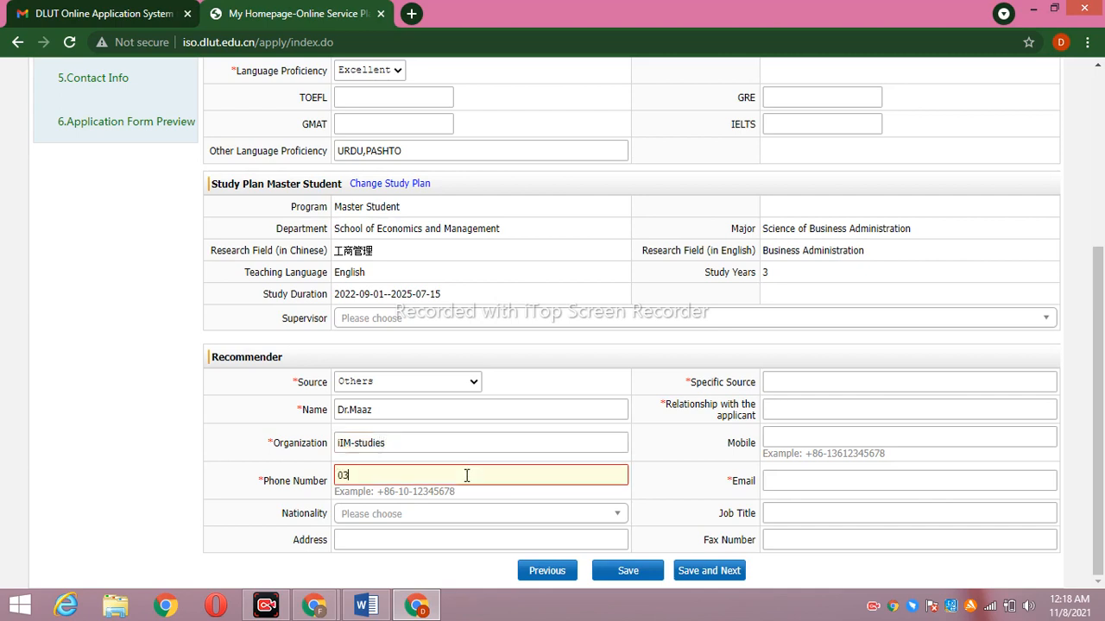
pyautogui.click(457, 516)
pyautogui.write('pak')
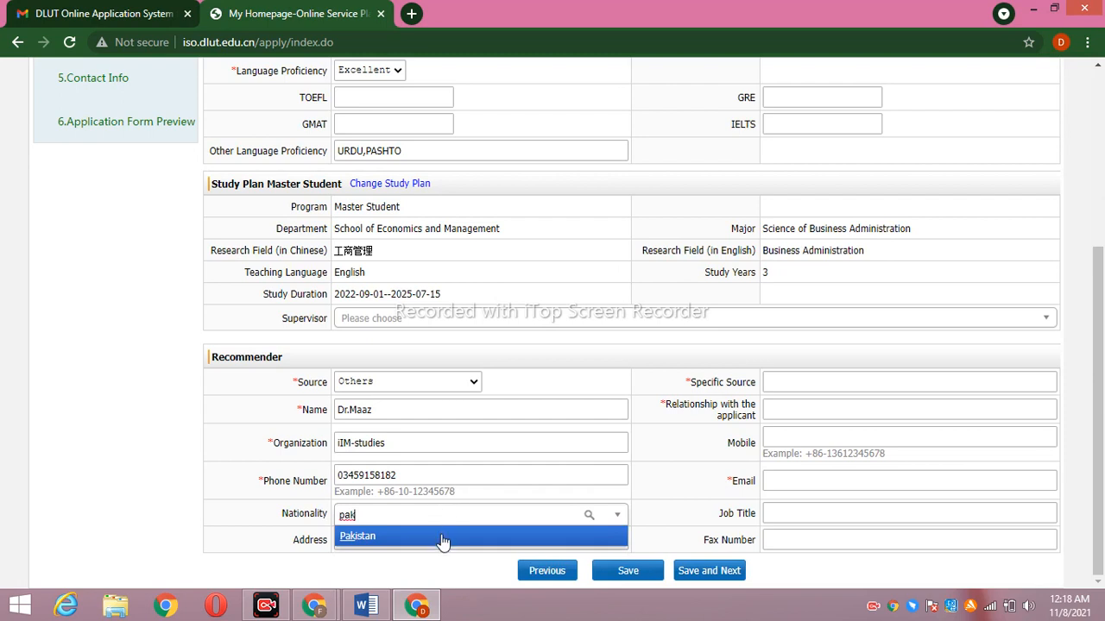
pyautogui.click(438, 536)
pyautogui.click(428, 541)
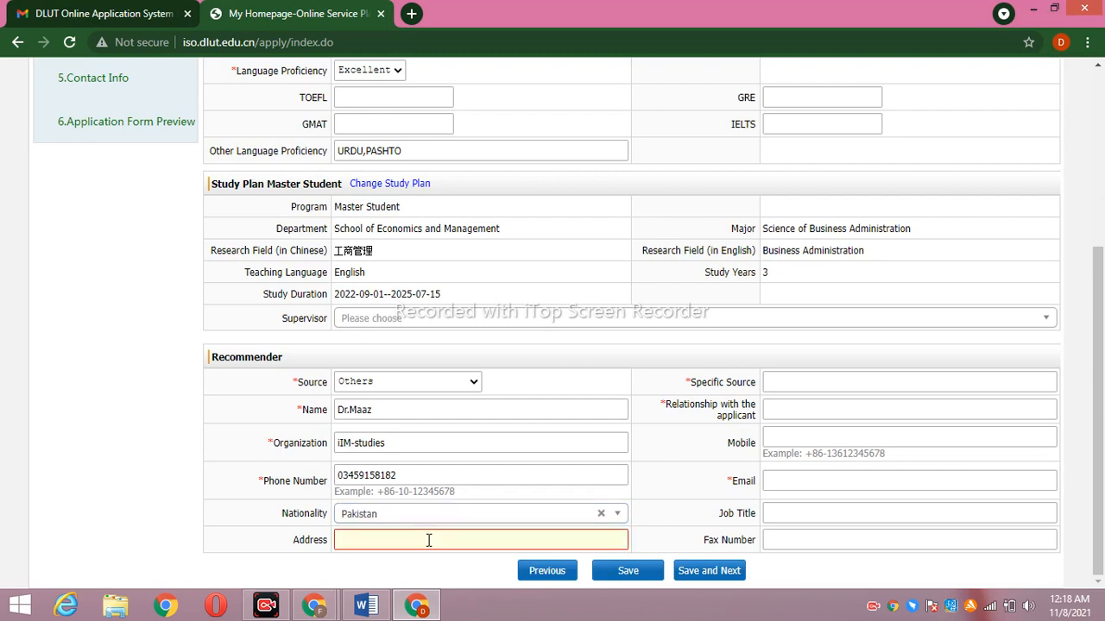
# Enter the recommender's address, specific source 'website' and relationship 'Student'
pyautogui.write('ims')
pyautogui.write('-studies')
pyautogui.write(' un')
pyautogui.write('i of P')
pyautogui.write('eshawar')
pyautogui.click(803, 383)
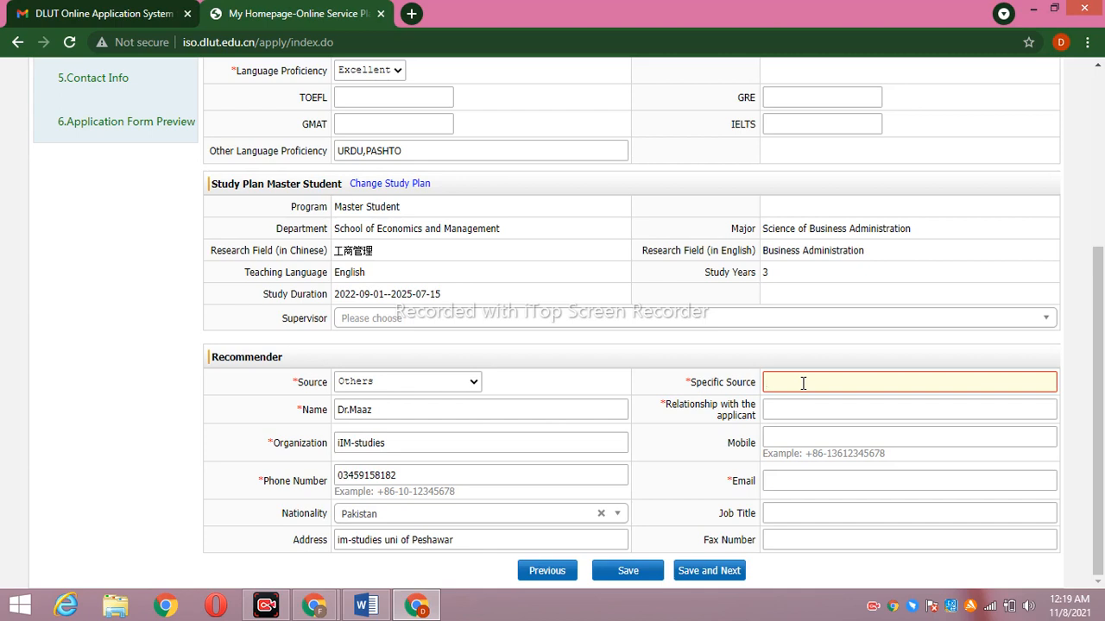
pyautogui.write('website')
pyautogui.click(803, 409)
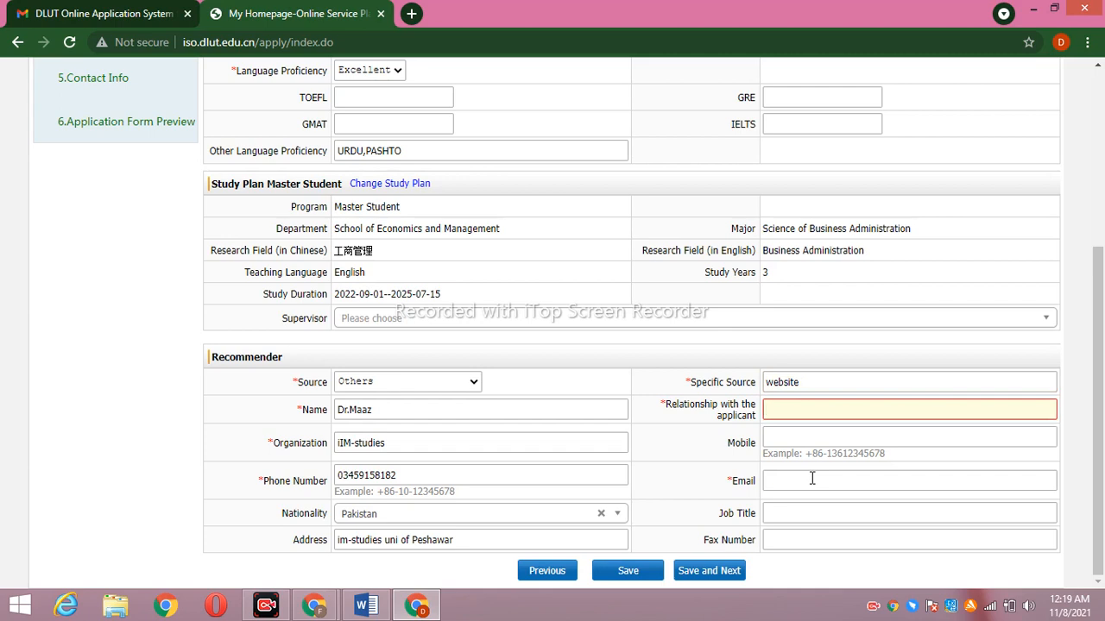
pyautogui.write('st')
pyautogui.press('BackSpace')
pyautogui.press('BackSpace')
pyautogui.write('S')
pyautogui.write('T')
pyautogui.write('t')
pyautogui.write('udent')
# Fill in the recommender's mobile, e-mail, job title Professor and a placeholder fax number
pyautogui.click(811, 431)
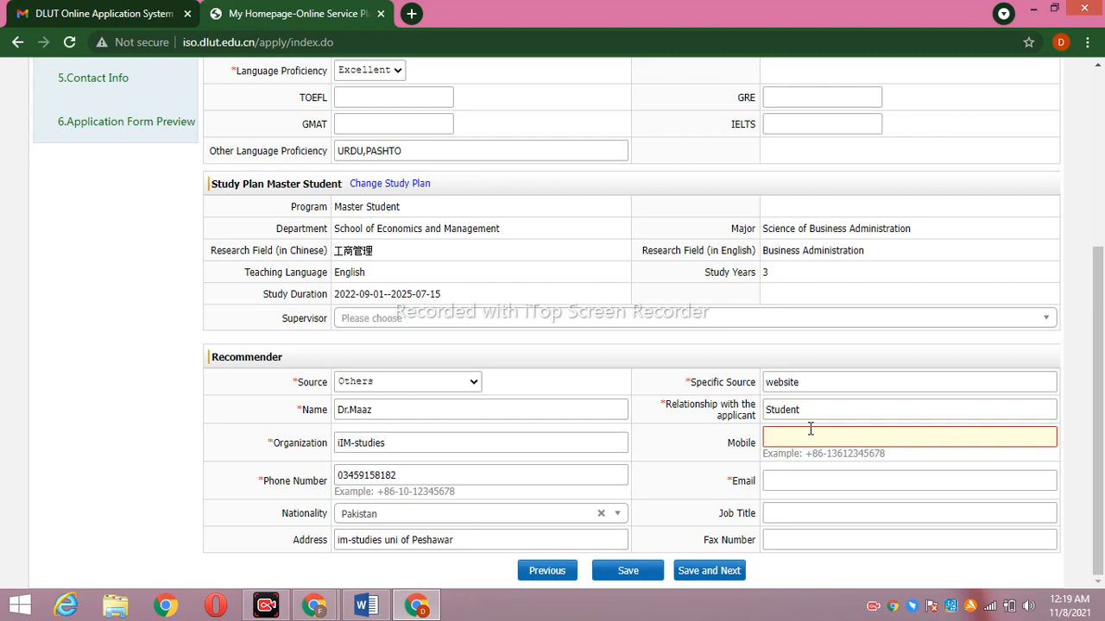
pyautogui.click(829, 482)
pyautogui.write('na')
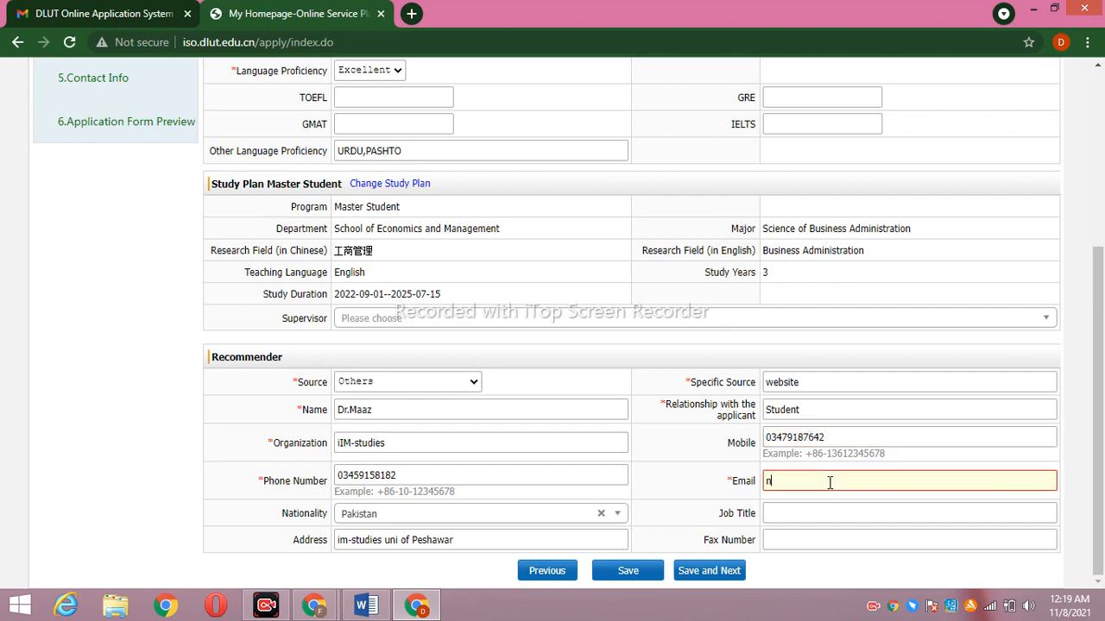
pyautogui.press('BackSpace')
pyautogui.press('BackSpace')
pyautogui.click(805, 512)
pyautogui.write('P')
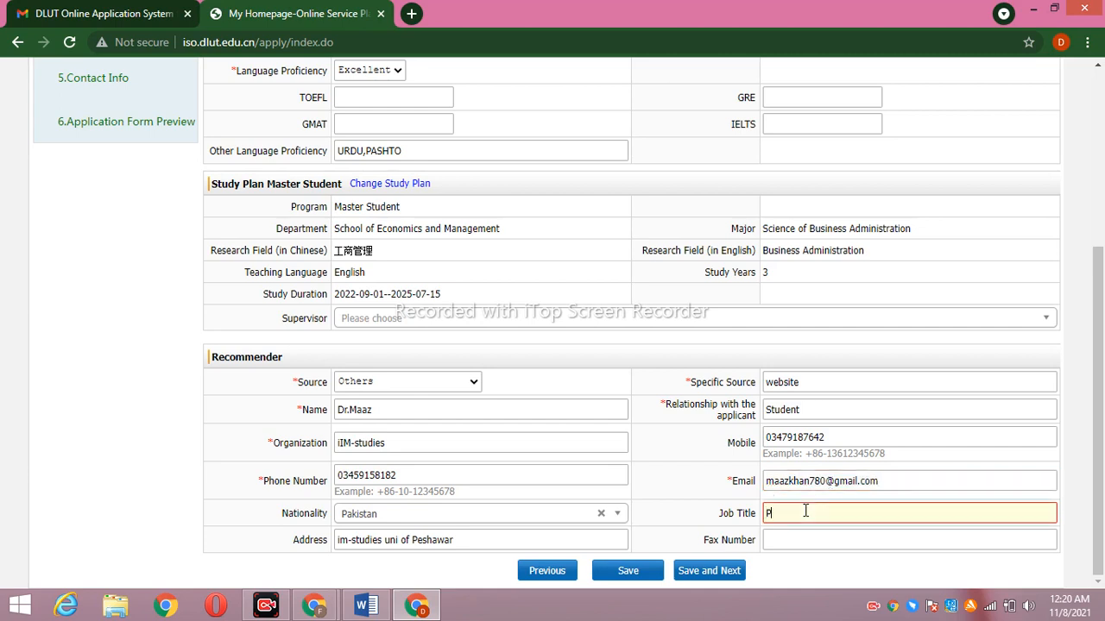
pyautogui.write('rofessor')
pyautogui.click(809, 541)
pyautogui.write('aaaaa')
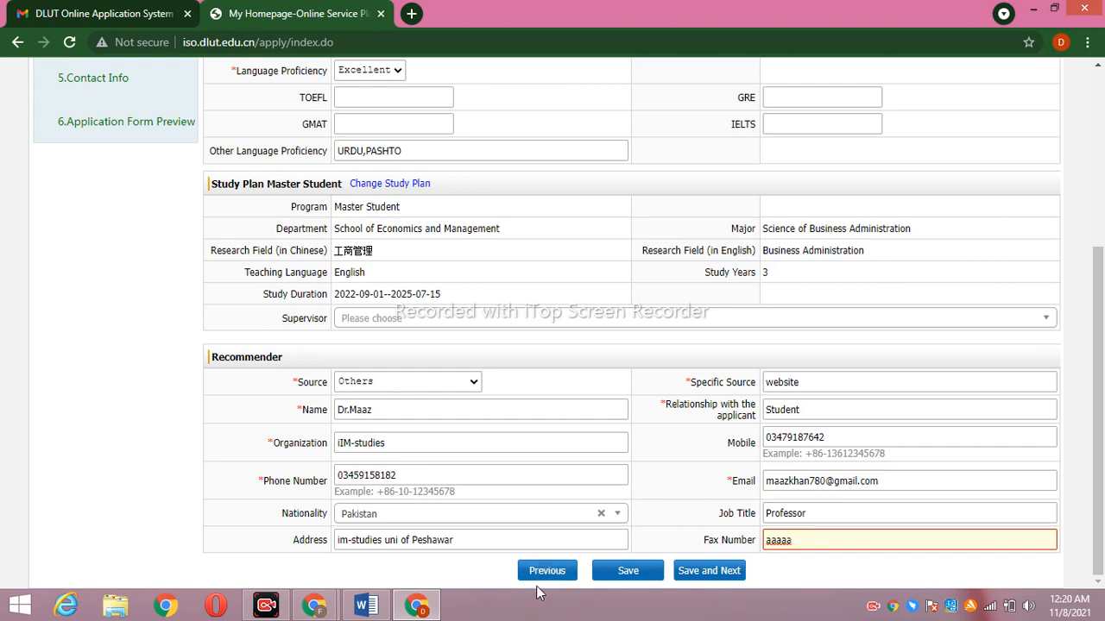
pyautogui.moveTo(263, 609)
# Submit the Study Plan via Save and Next and scroll the Education & Employment page
pyautogui.scroll(3, 1103, 285)
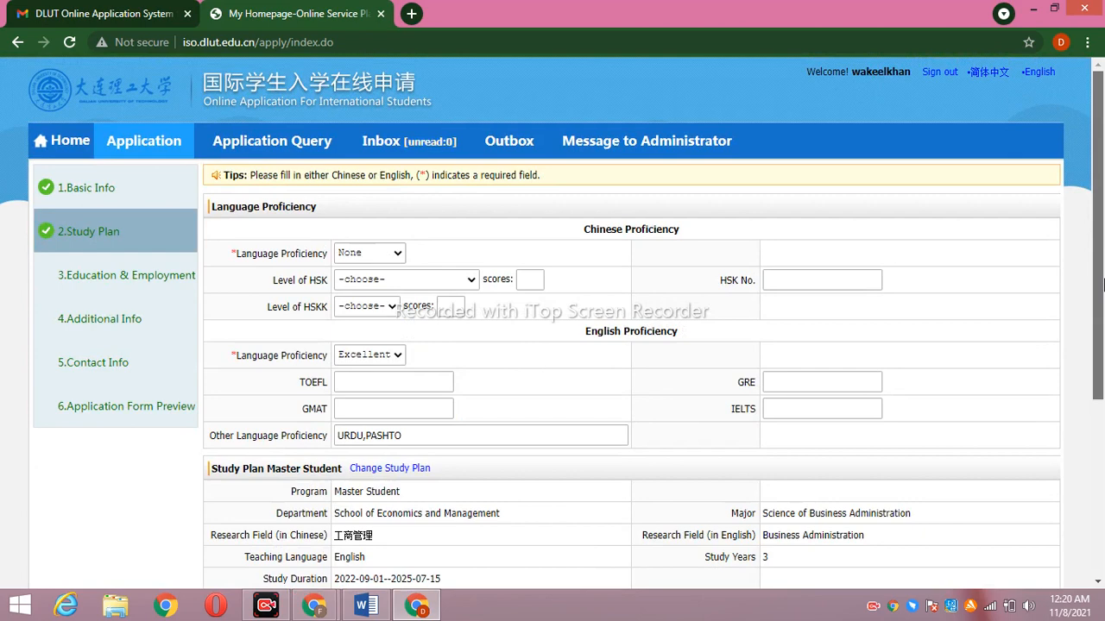
pyautogui.scroll(-3, 1103, 285)
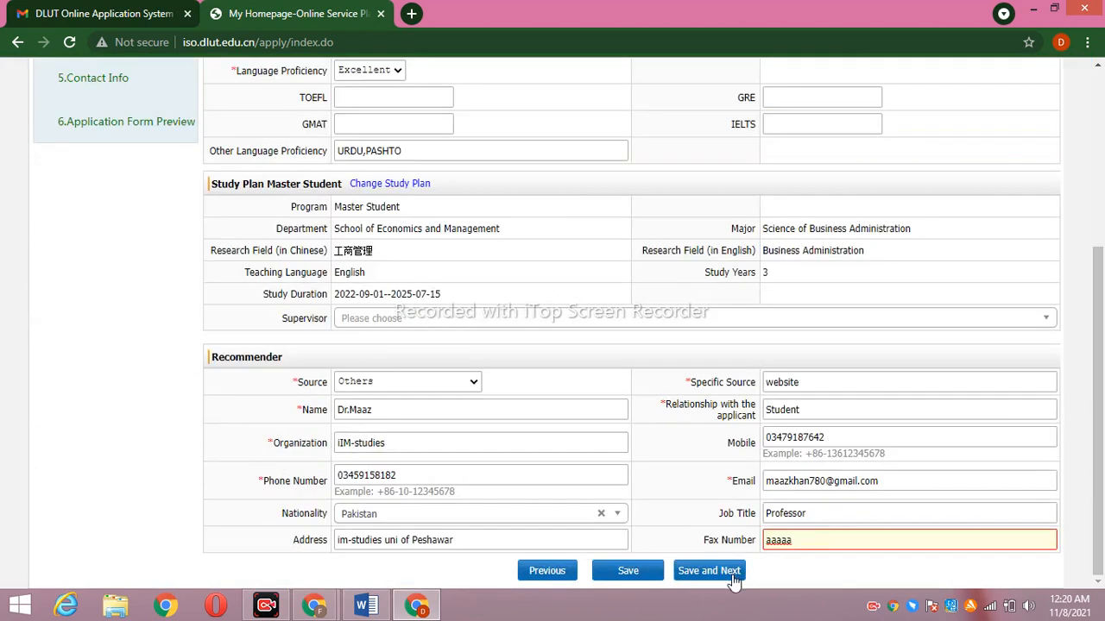
pyautogui.click(706, 571)
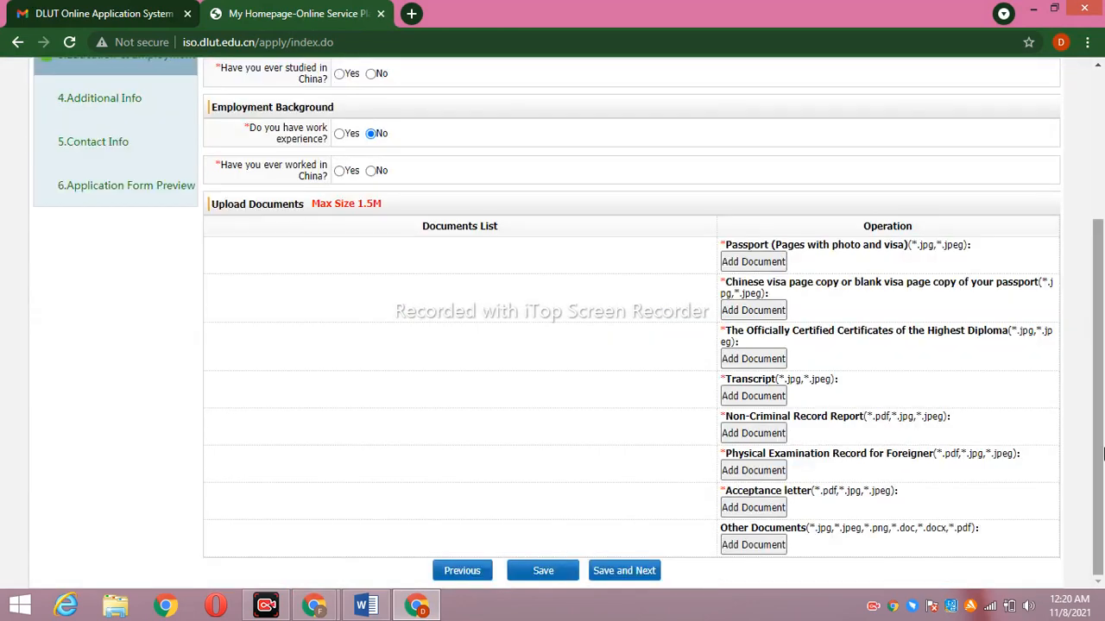
pyautogui.moveTo(1098, 478); pyautogui.dragTo(1103, 326)
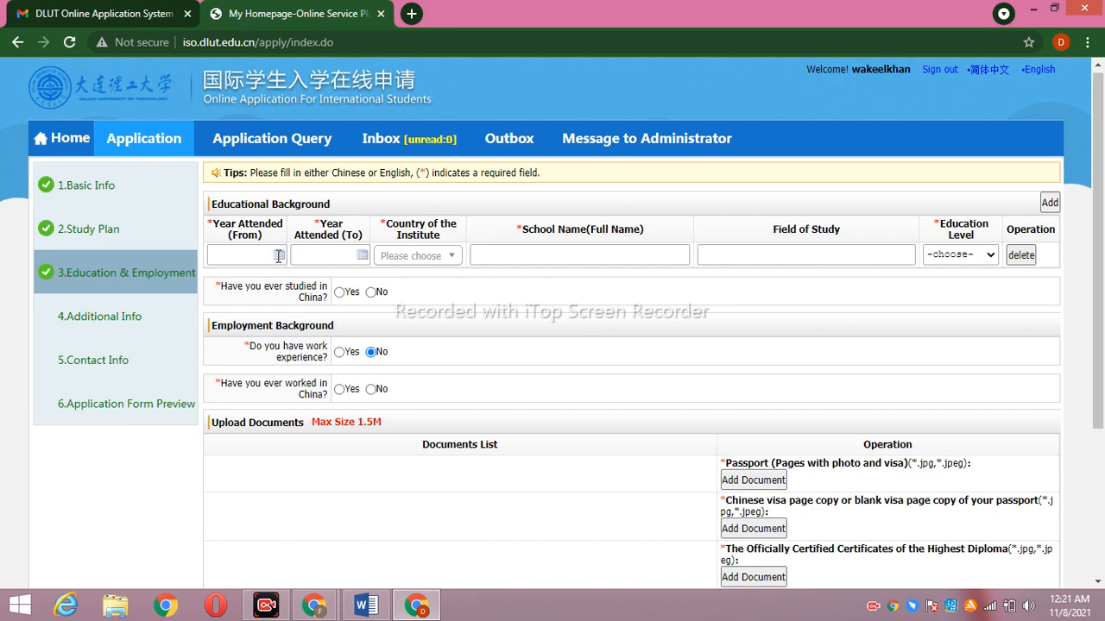
# Set the first education record's dates to 2019-01-21 through 2021-08-17
pyautogui.click(279, 256)
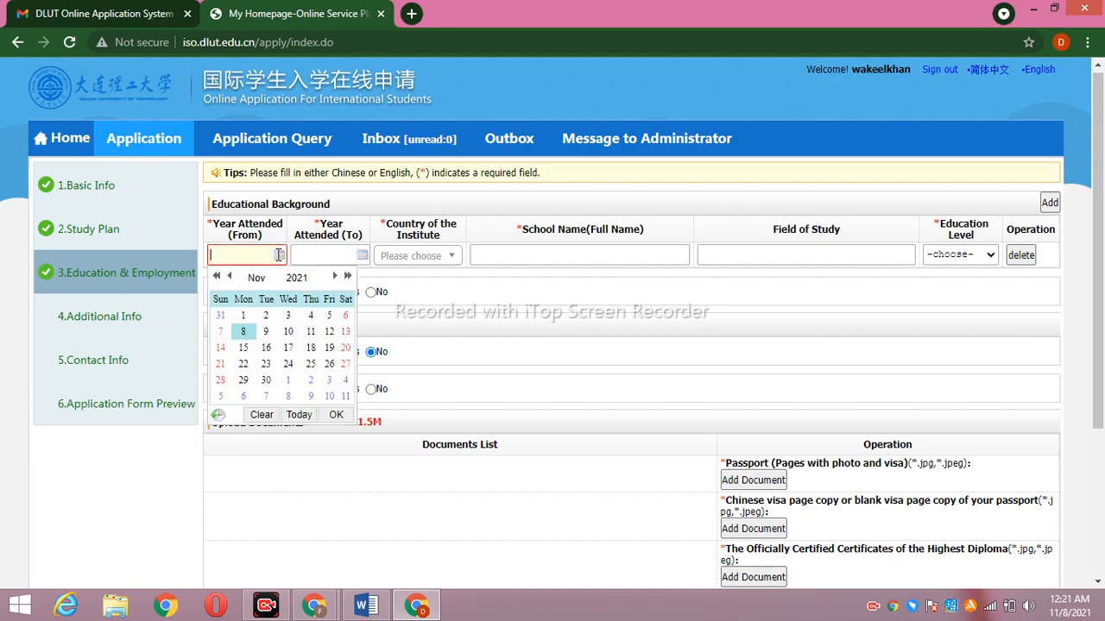
pyautogui.click(296, 278)
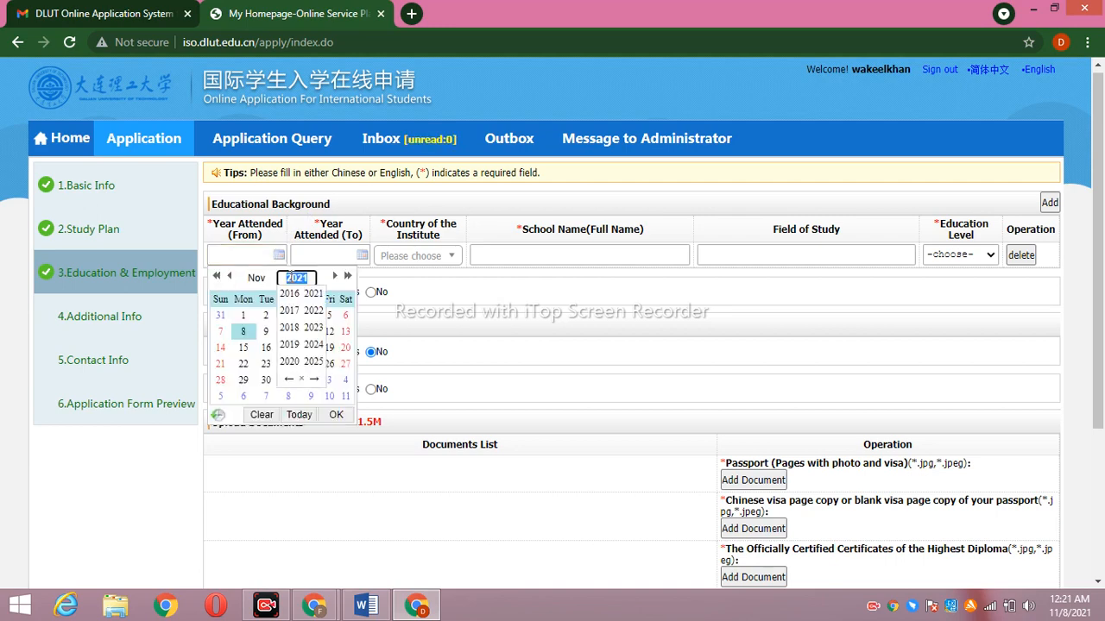
pyautogui.click(291, 344)
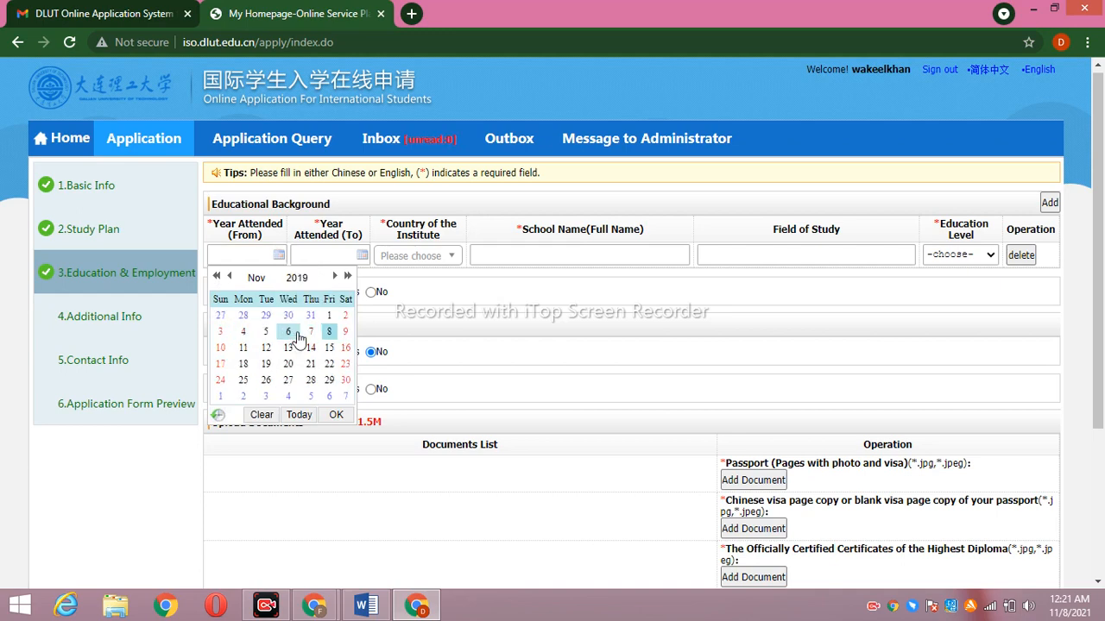
pyautogui.click(259, 280)
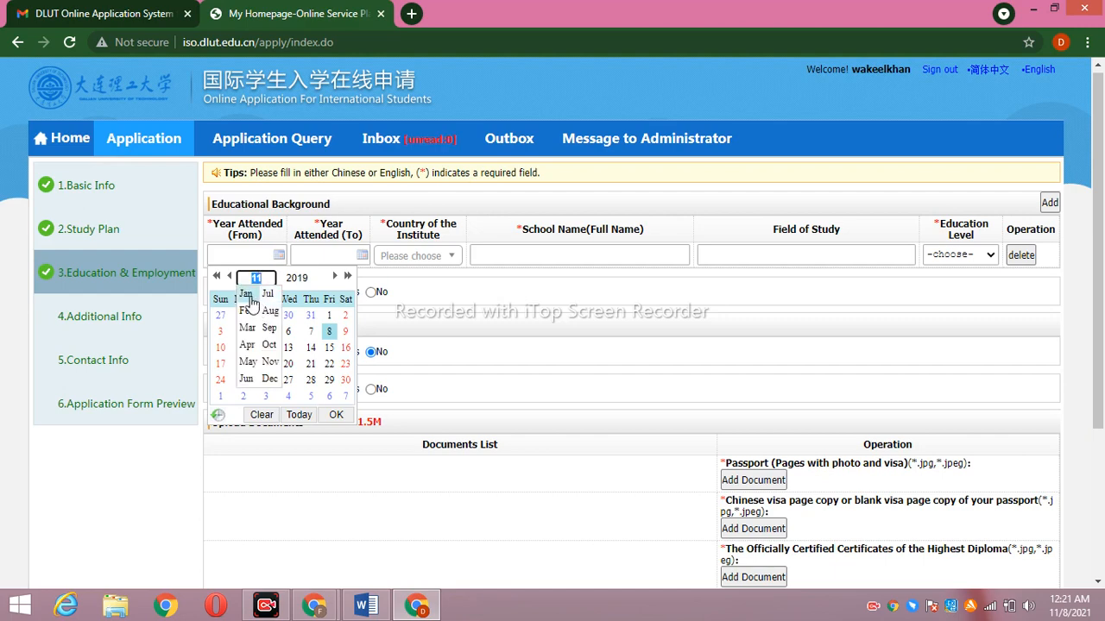
pyautogui.click(247, 296)
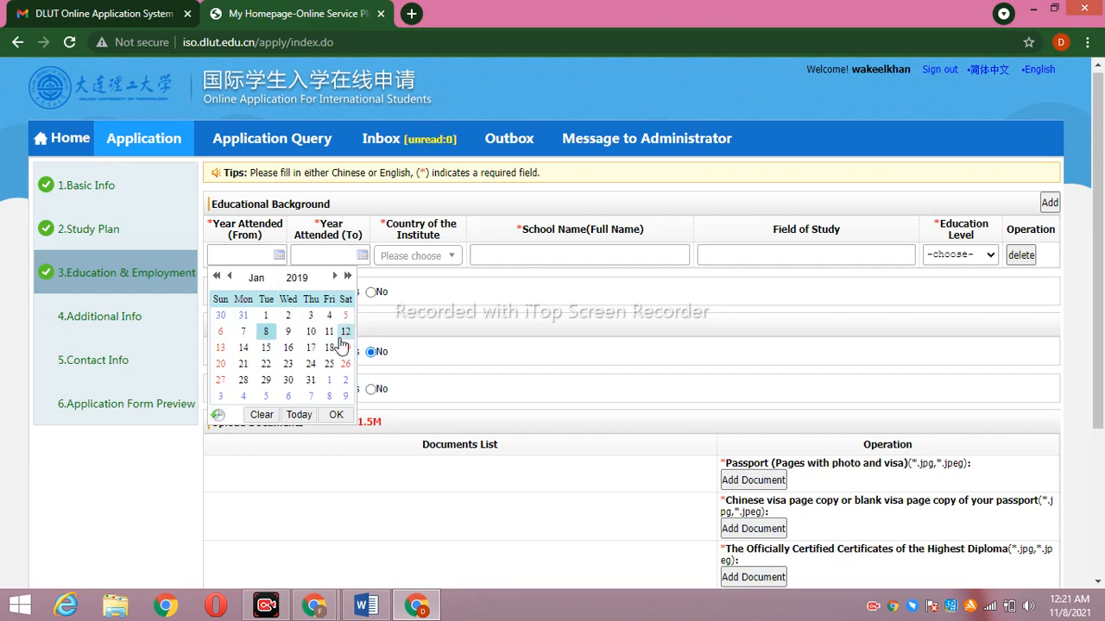
pyautogui.click(242, 365)
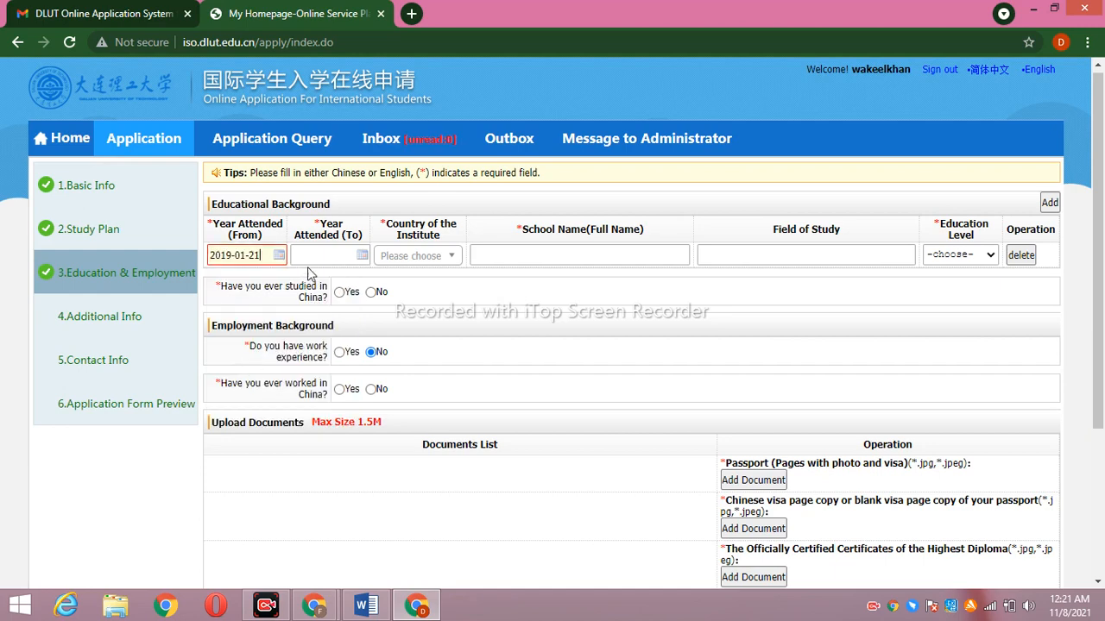
pyautogui.click(362, 253)
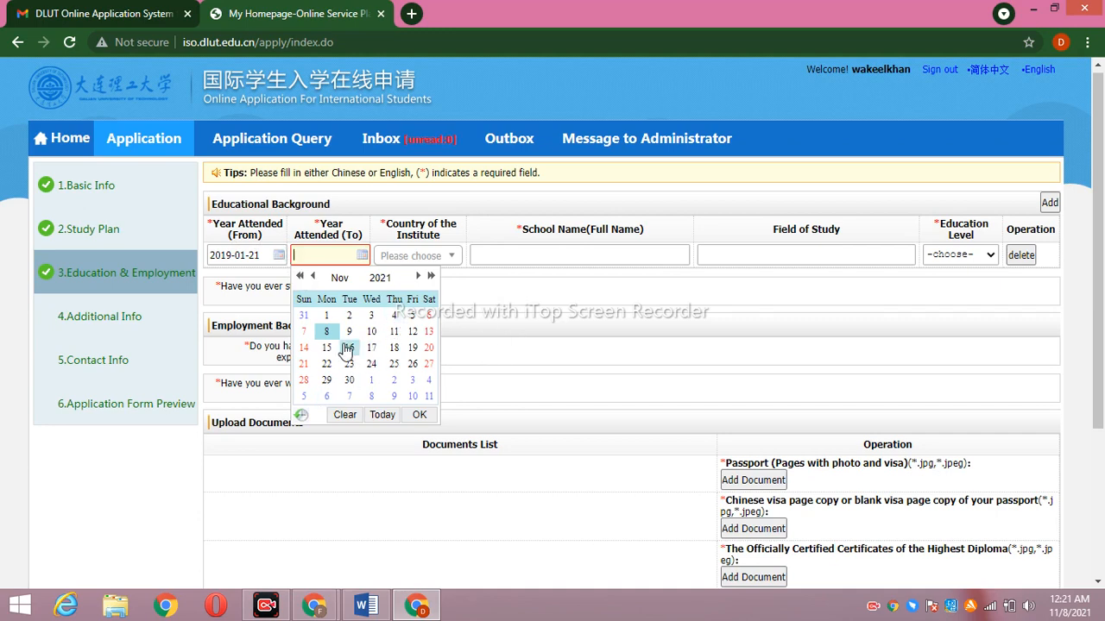
pyautogui.click(339, 277)
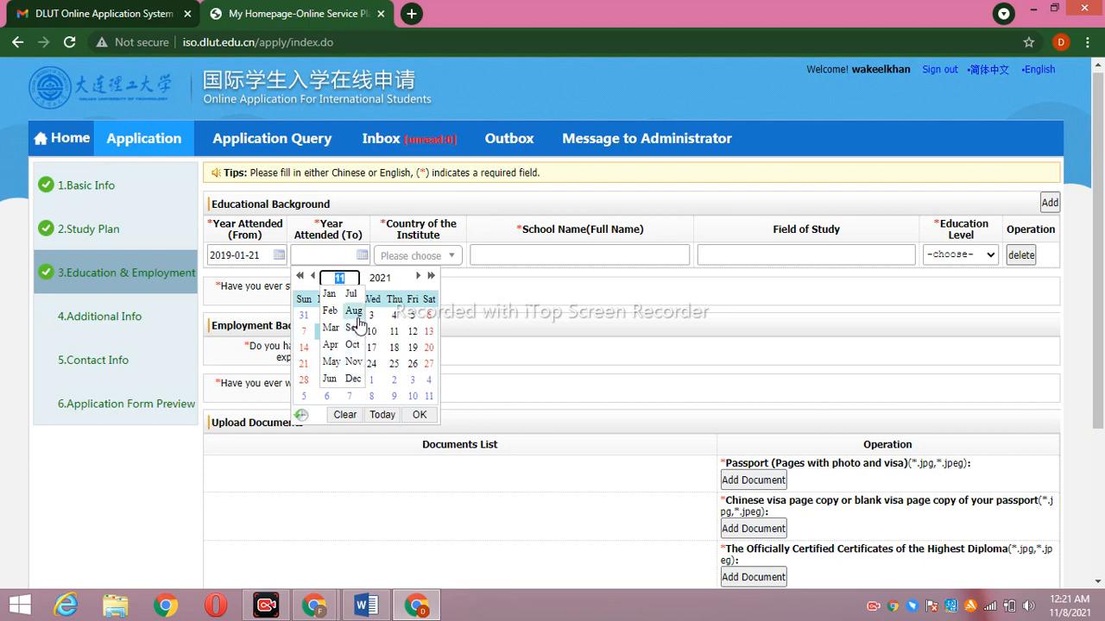
pyautogui.click(354, 311)
pyautogui.click(359, 354)
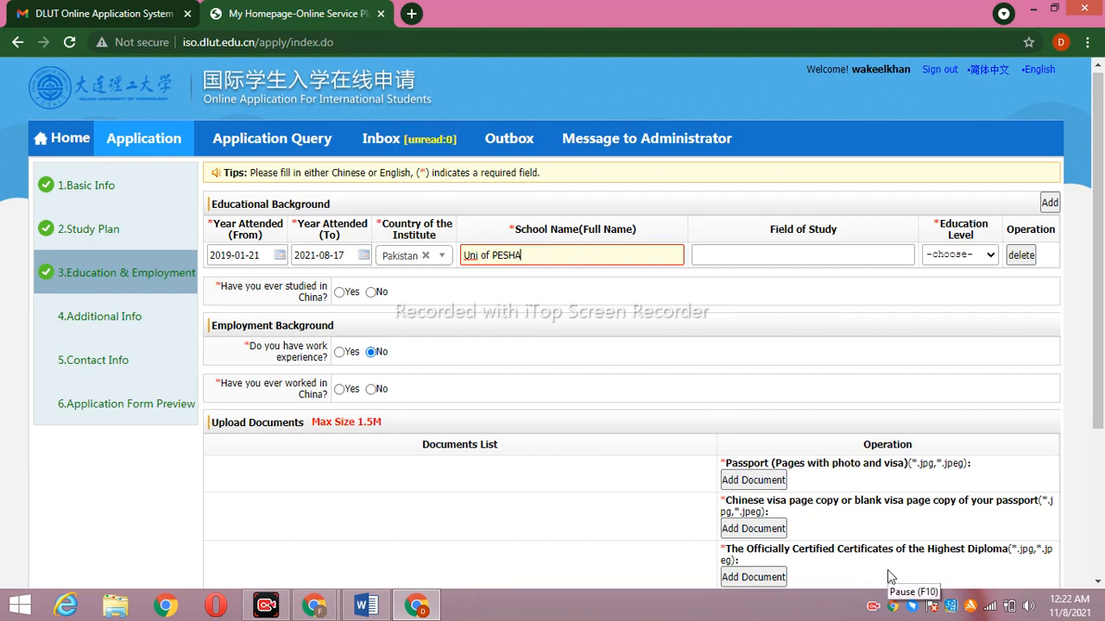
# Enter field of study 'BUSINESS ADMINISTRATION' and choose education level Bachelor
pyautogui.click(774, 256)
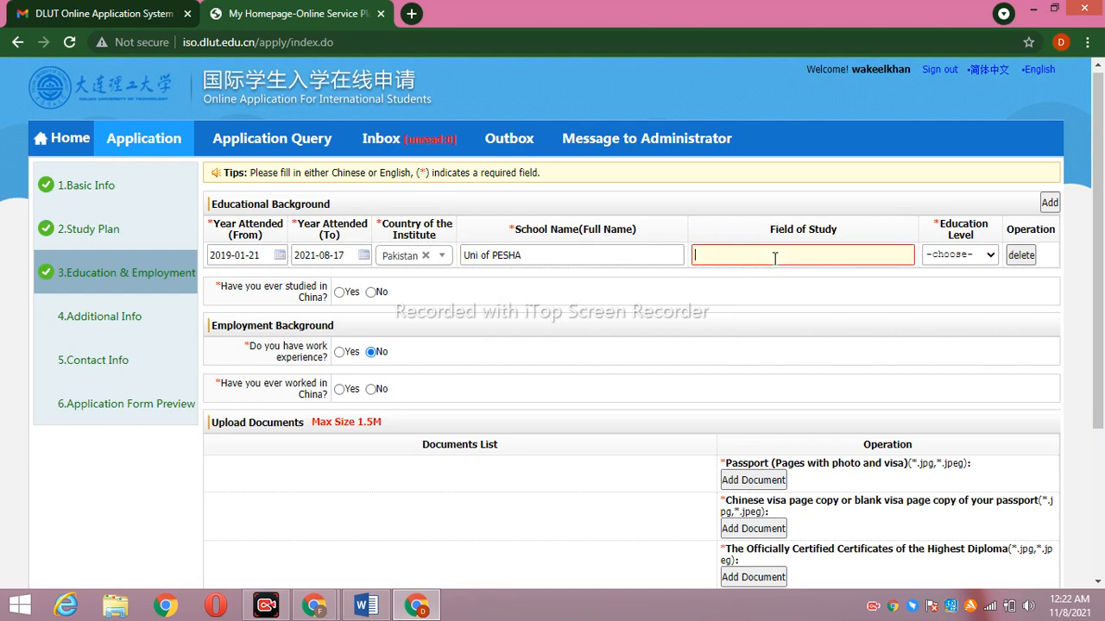
pyautogui.write('BUSINESS ADMINIS')
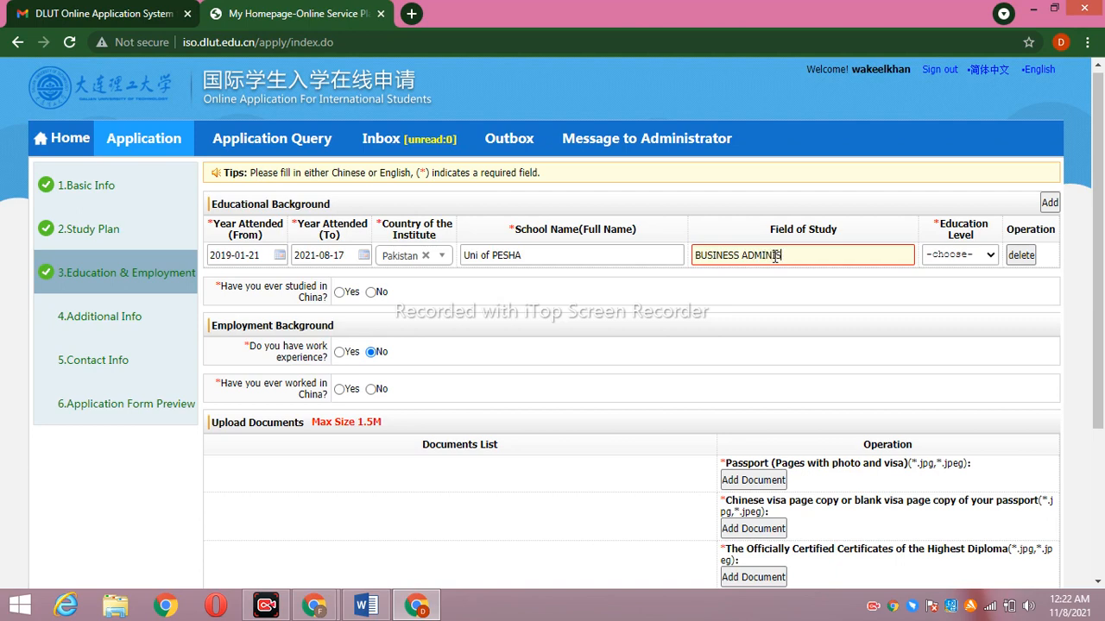
pyautogui.write('TRATION')
pyautogui.click(989, 259)
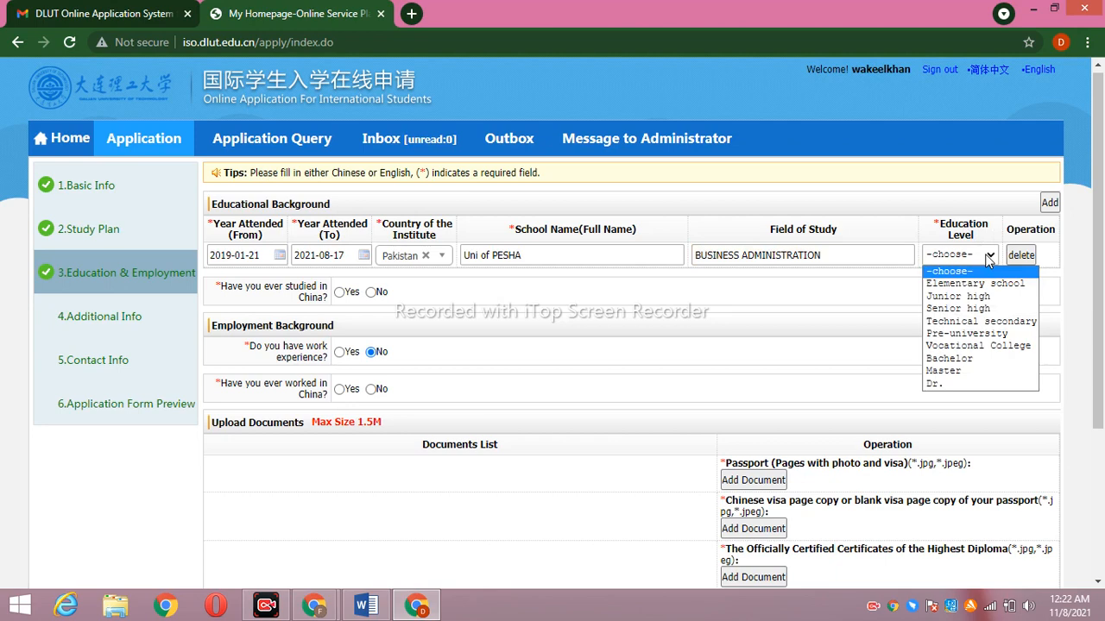
pyautogui.click(976, 359)
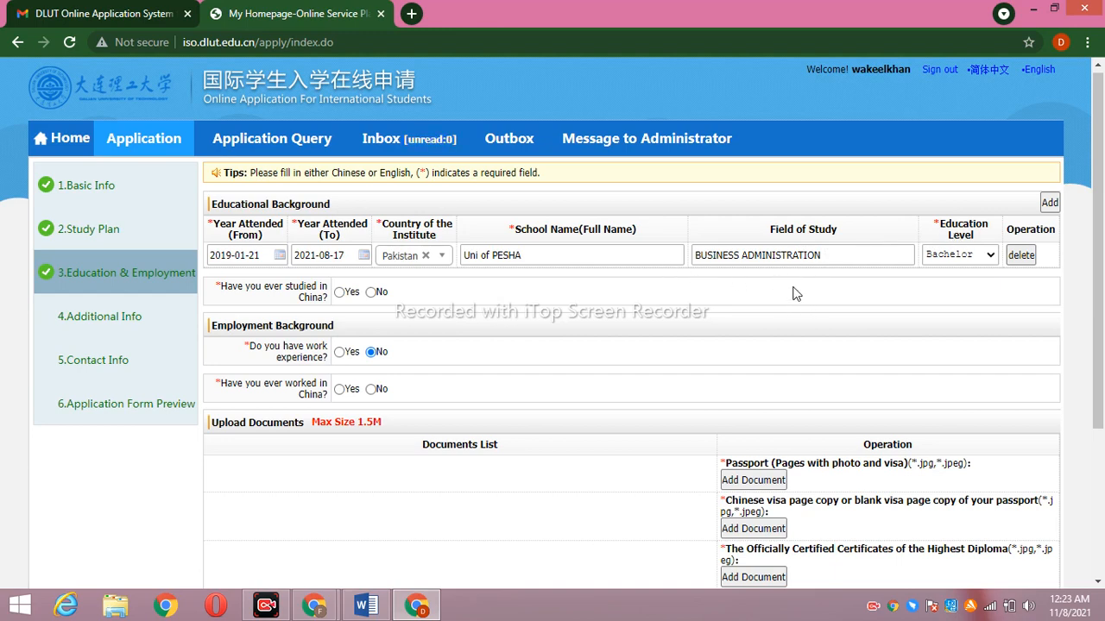
# Add a second education row with start date 2018-11-12
pyautogui.click(1049, 204)
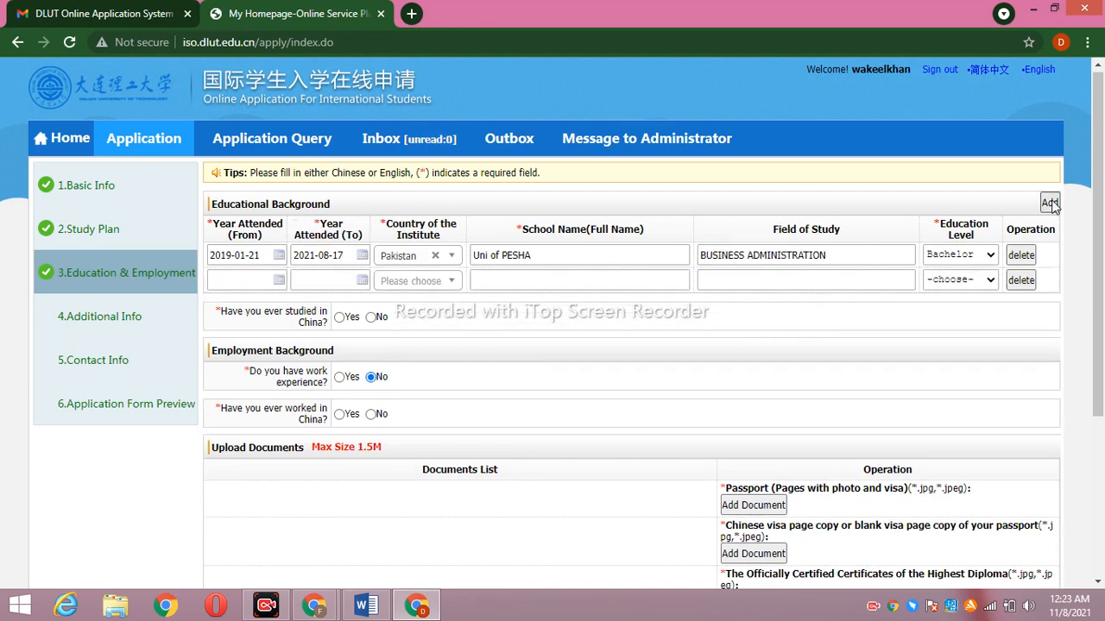
pyautogui.click(259, 278)
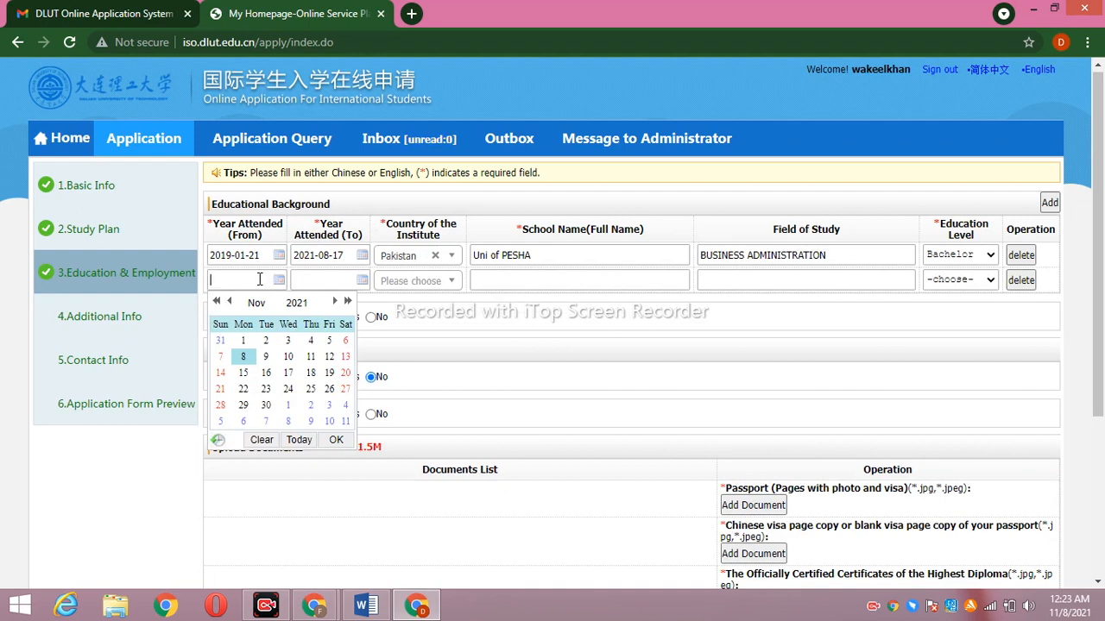
pyautogui.click(216, 301)
pyautogui.click(217, 301)
pyautogui.click(216, 301)
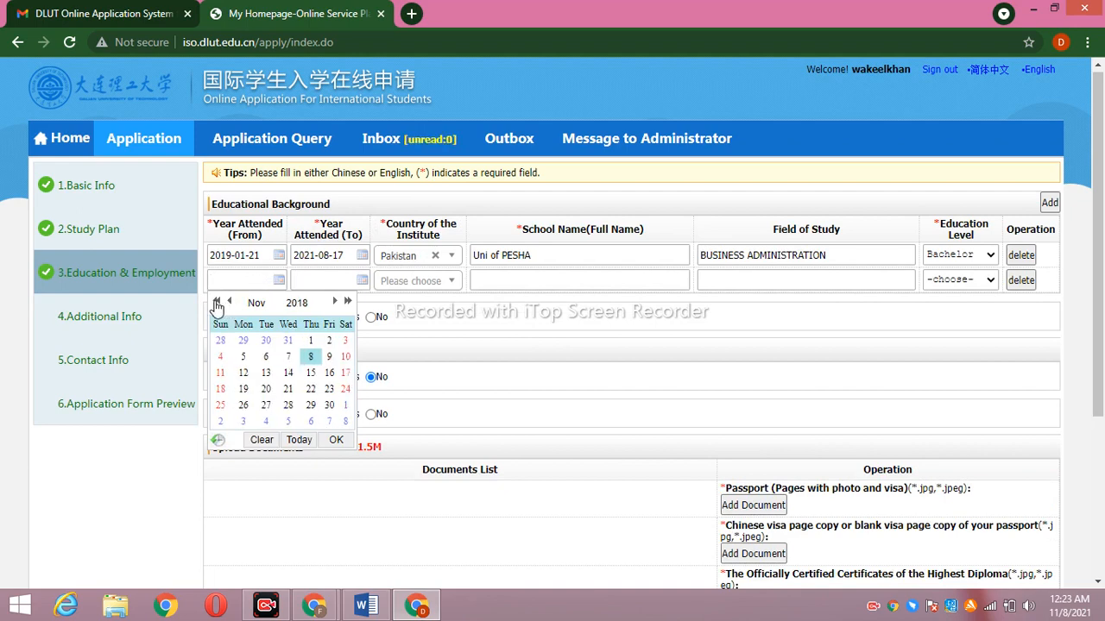
pyautogui.click(244, 373)
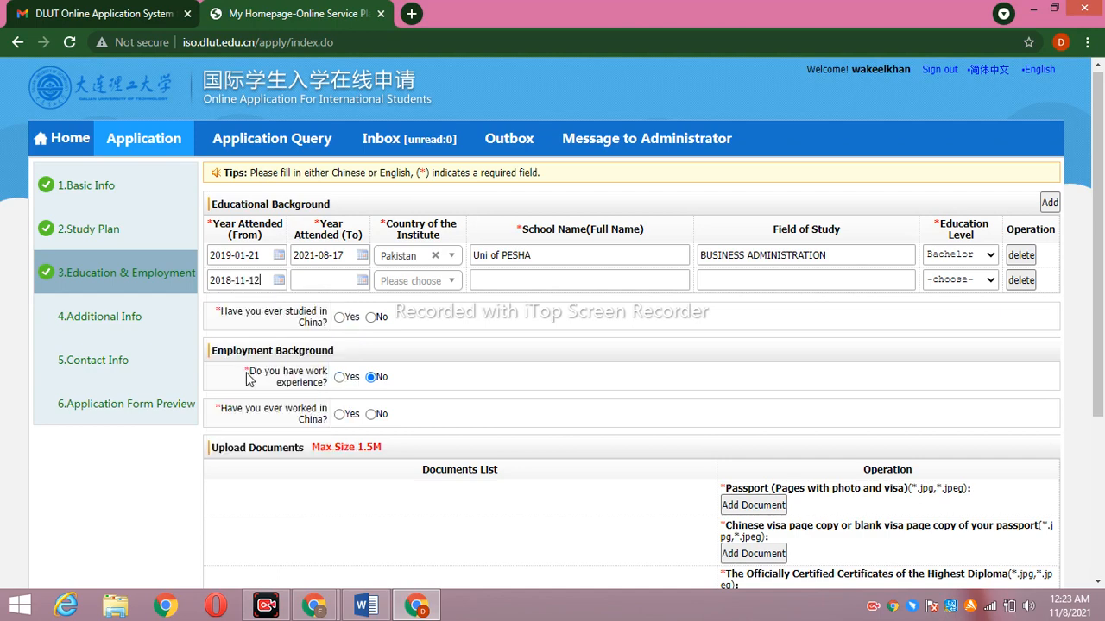
# Set the second education row's end date to 2019-01-01
pyautogui.click(362, 279)
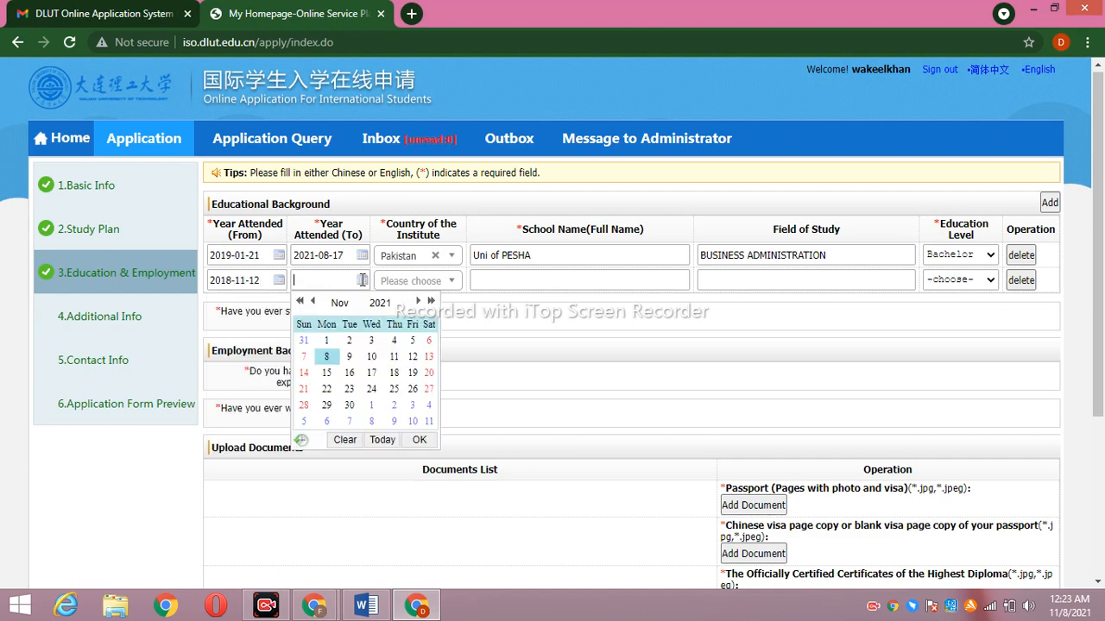
pyautogui.click(300, 301)
pyautogui.click(300, 301)
pyautogui.click(301, 301)
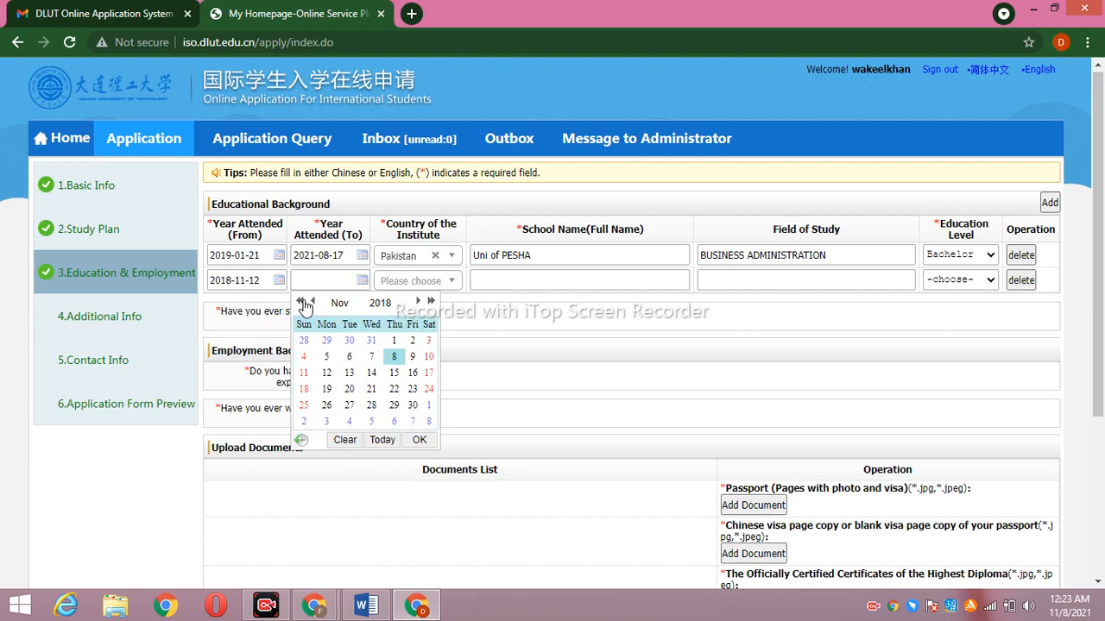
pyautogui.click(430, 301)
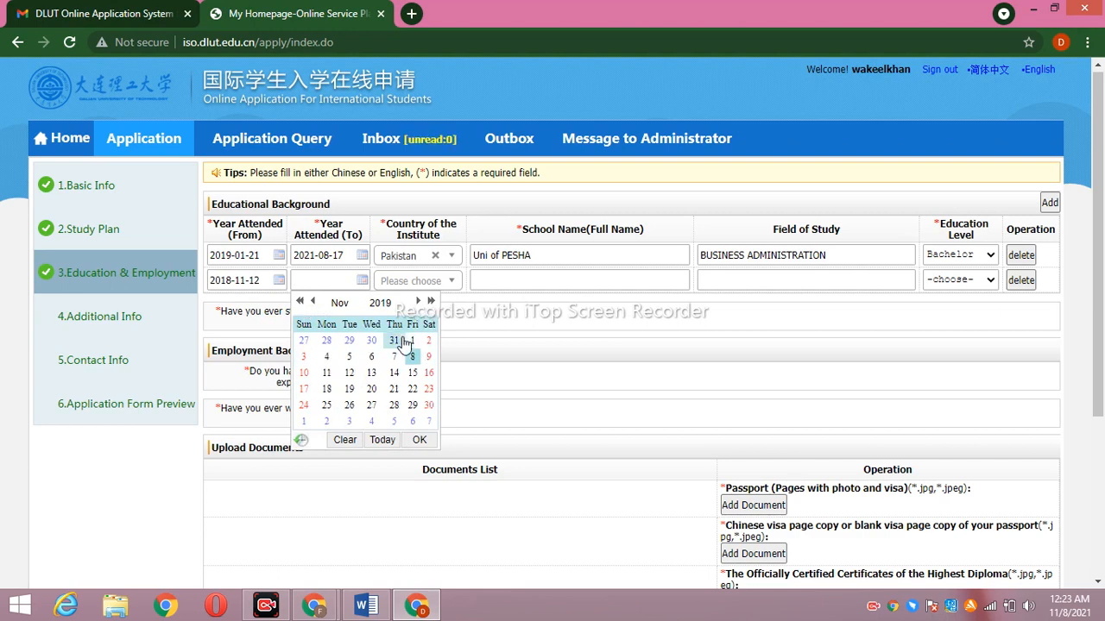
pyautogui.click(314, 302)
pyautogui.click(314, 302)
pyautogui.click(314, 302)
pyautogui.click(314, 302)
pyautogui.click(314, 302)
pyautogui.click(314, 302)
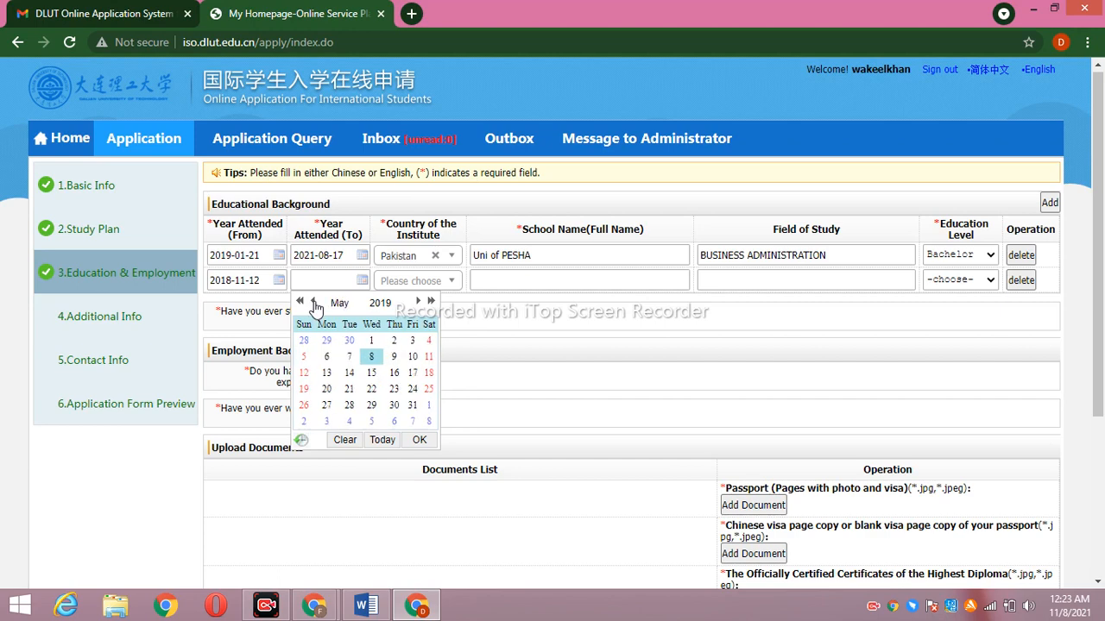
pyautogui.click(314, 302)
pyautogui.click(314, 302)
pyautogui.click(314, 302)
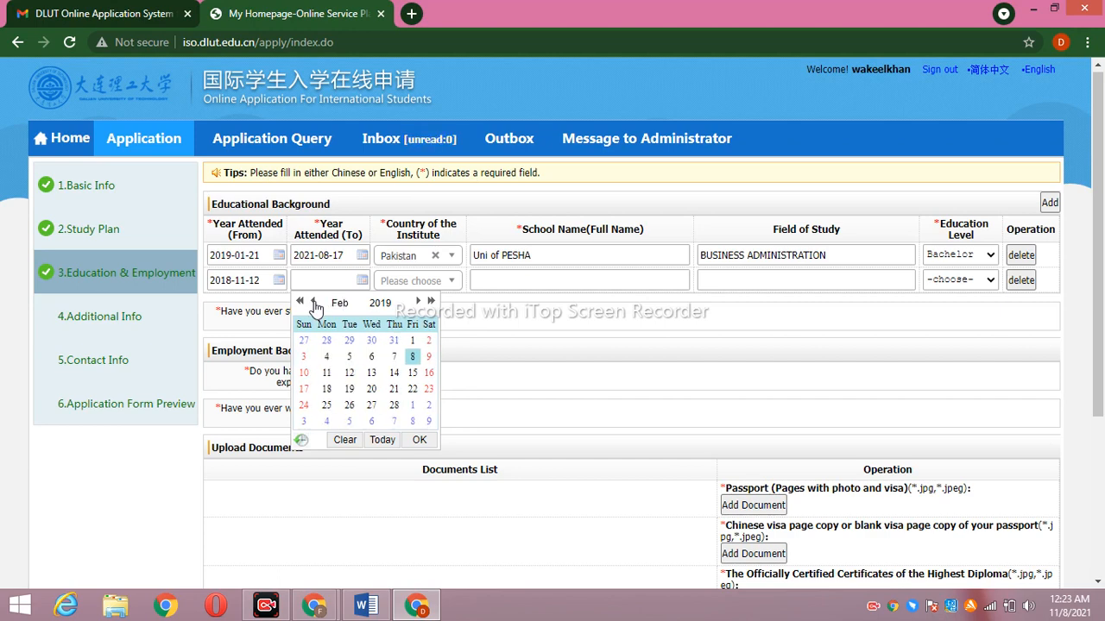
pyautogui.click(314, 302)
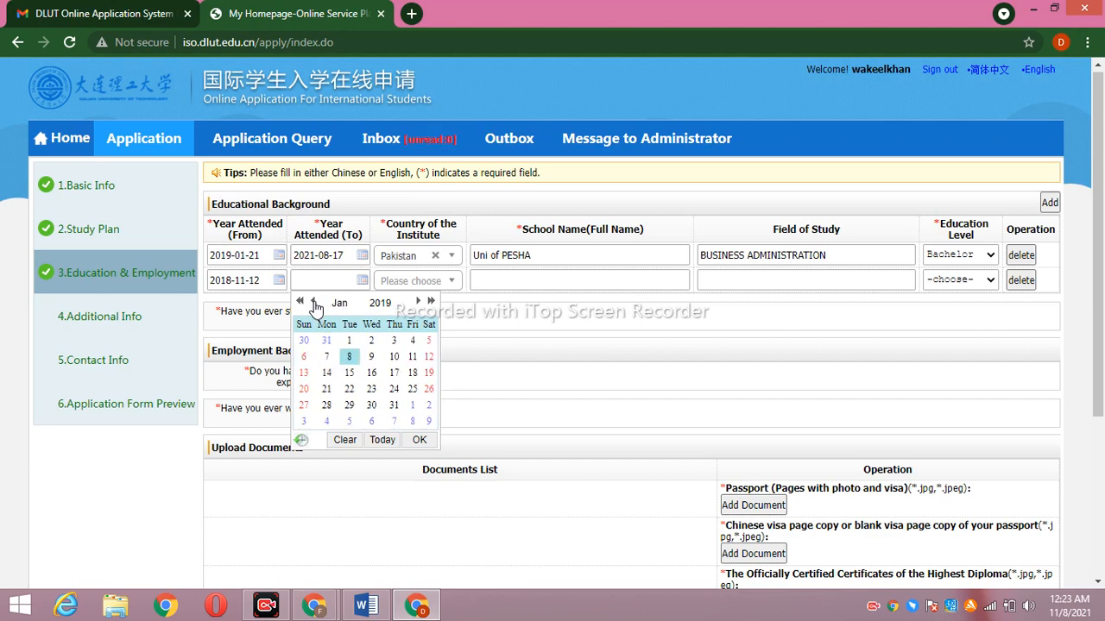
pyautogui.click(314, 304)
pyautogui.click(418, 302)
pyautogui.click(350, 341)
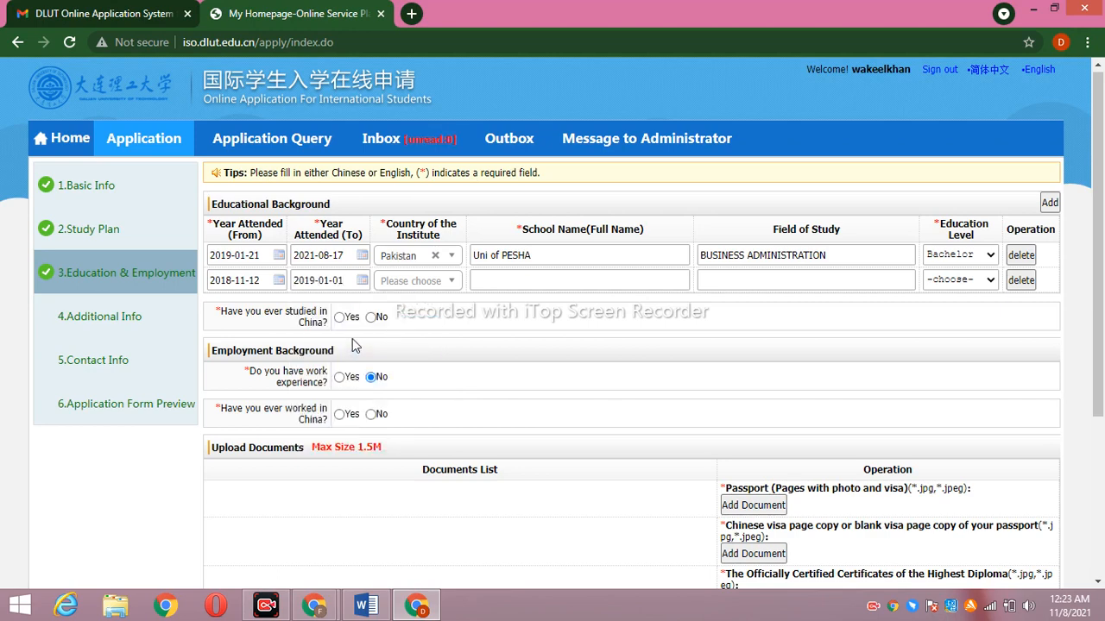
# Fill row two with Pakistan, BESP, Medical and Elementary school, then add a third row
pyautogui.click(433, 281)
pyautogui.write('PAK')
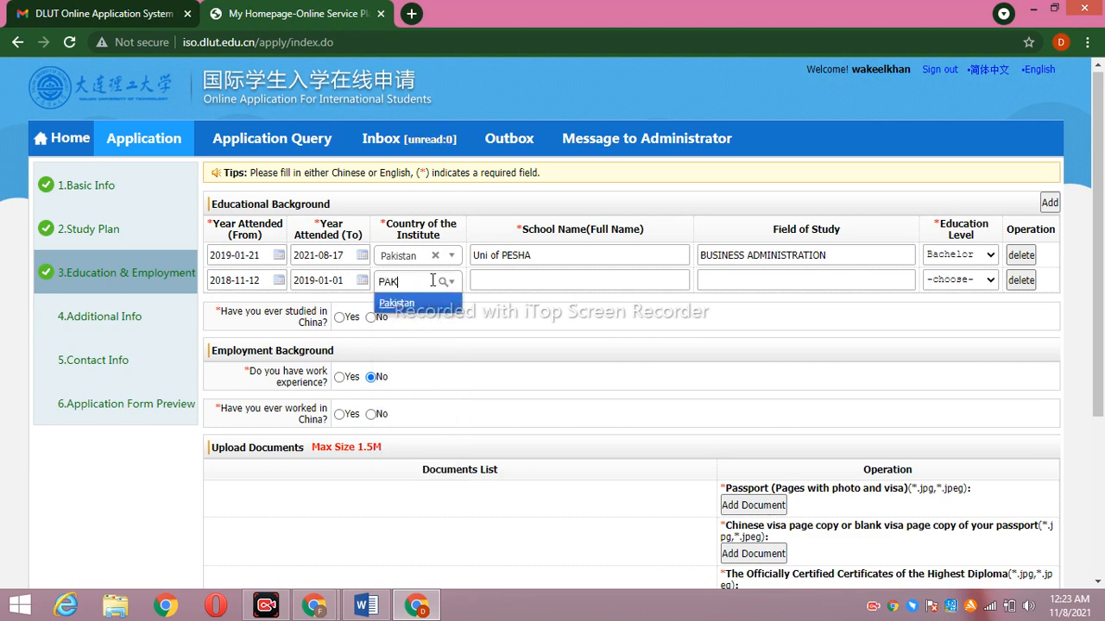
pyautogui.click(438, 304)
pyautogui.click(510, 282)
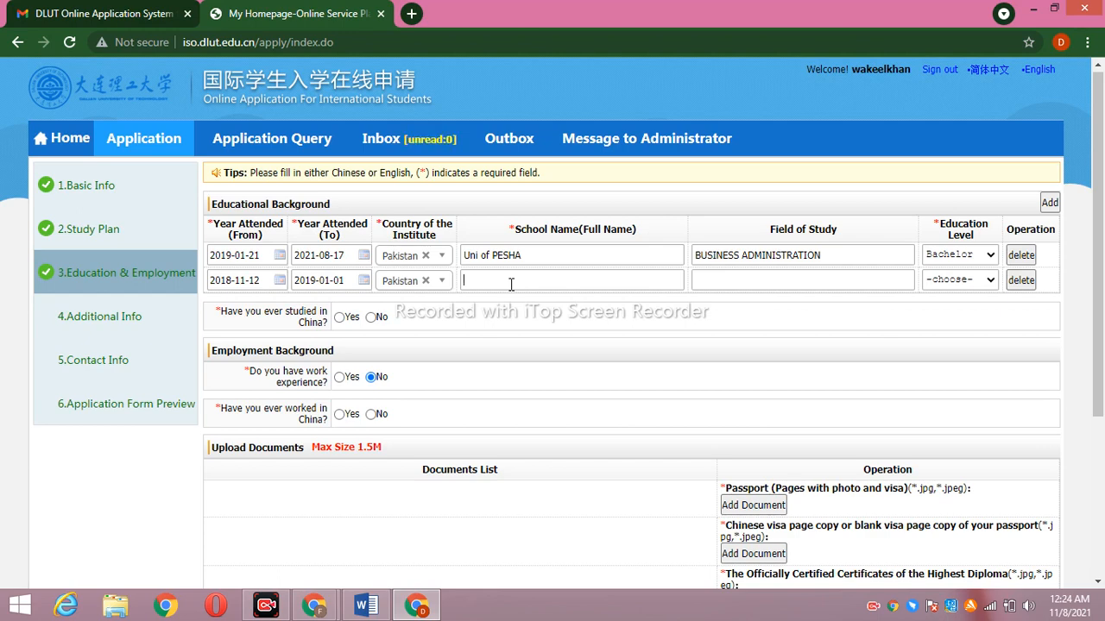
pyautogui.write('B')
pyautogui.write('ES')
pyautogui.write('MEDICAL')
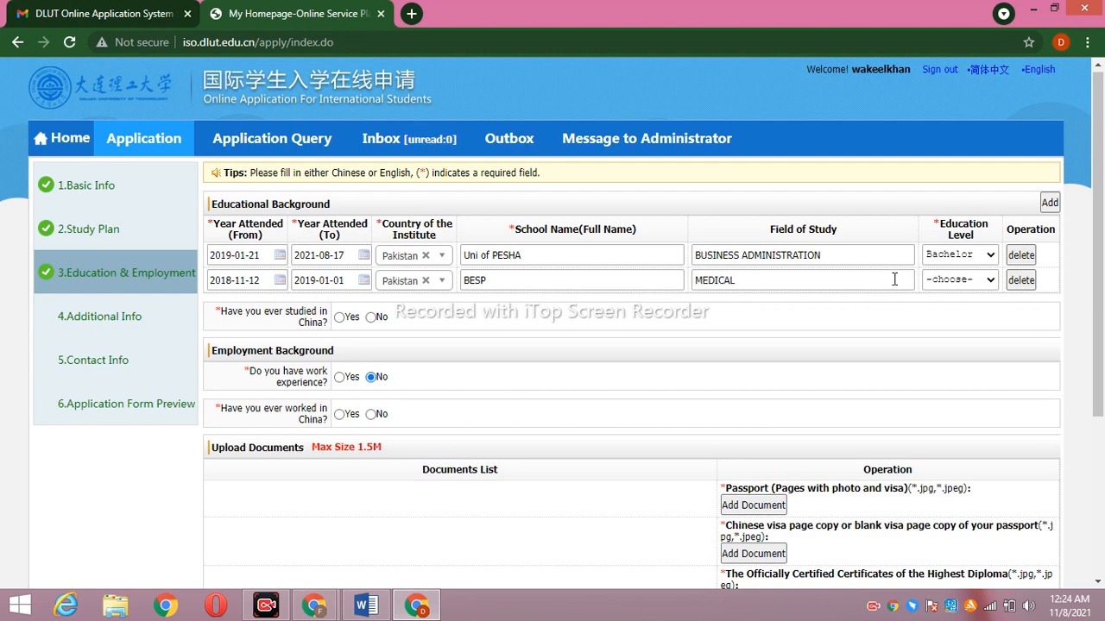
pyautogui.click(955, 285)
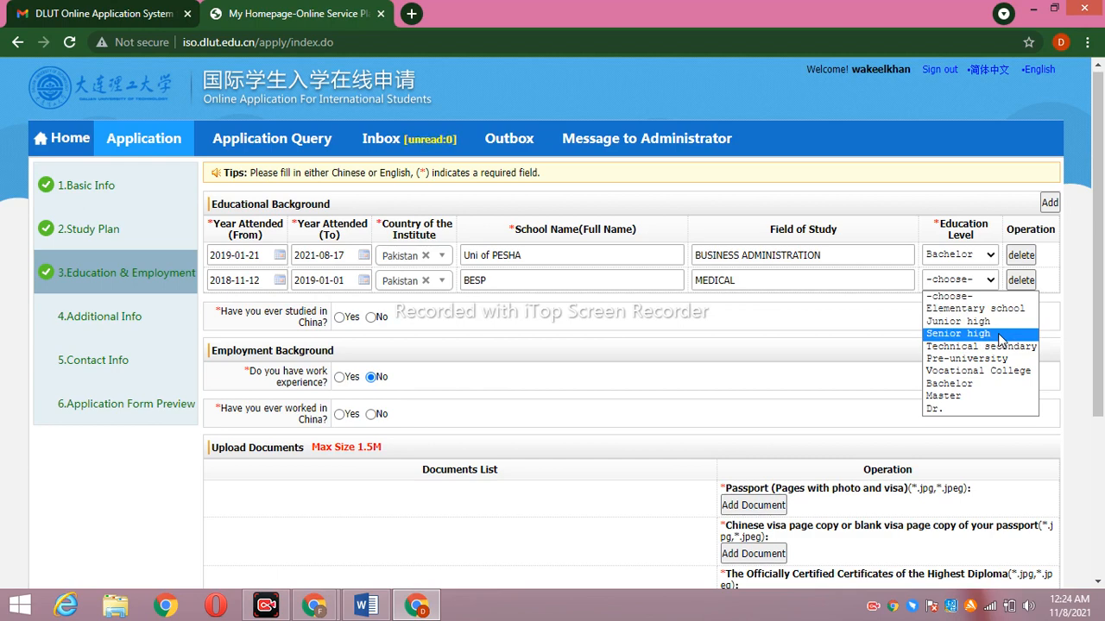
pyautogui.click(1004, 312)
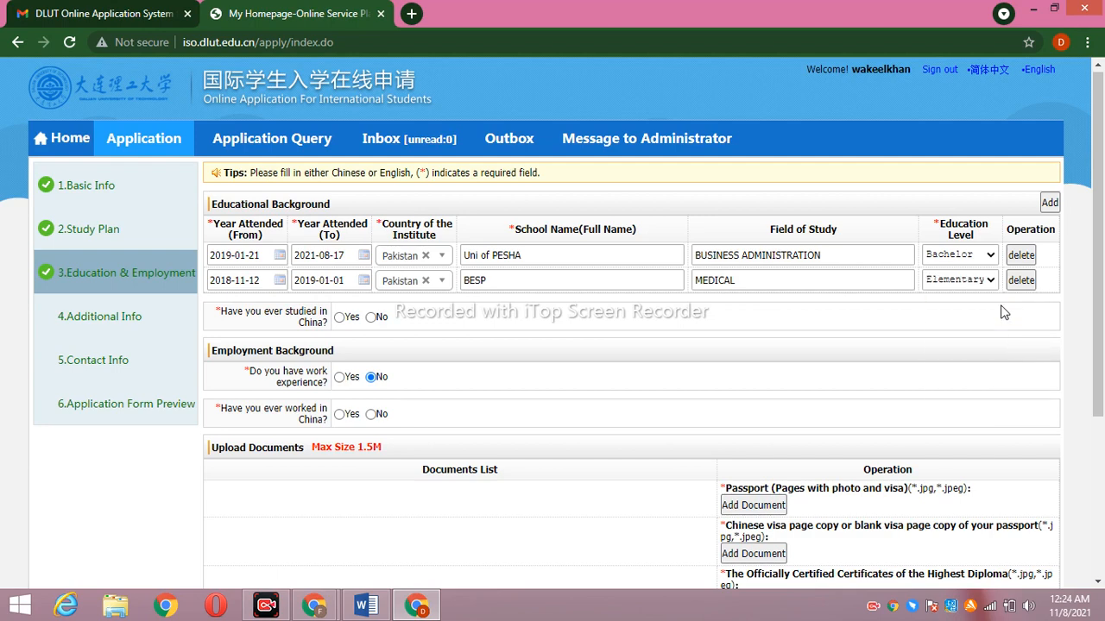
pyautogui.click(1052, 203)
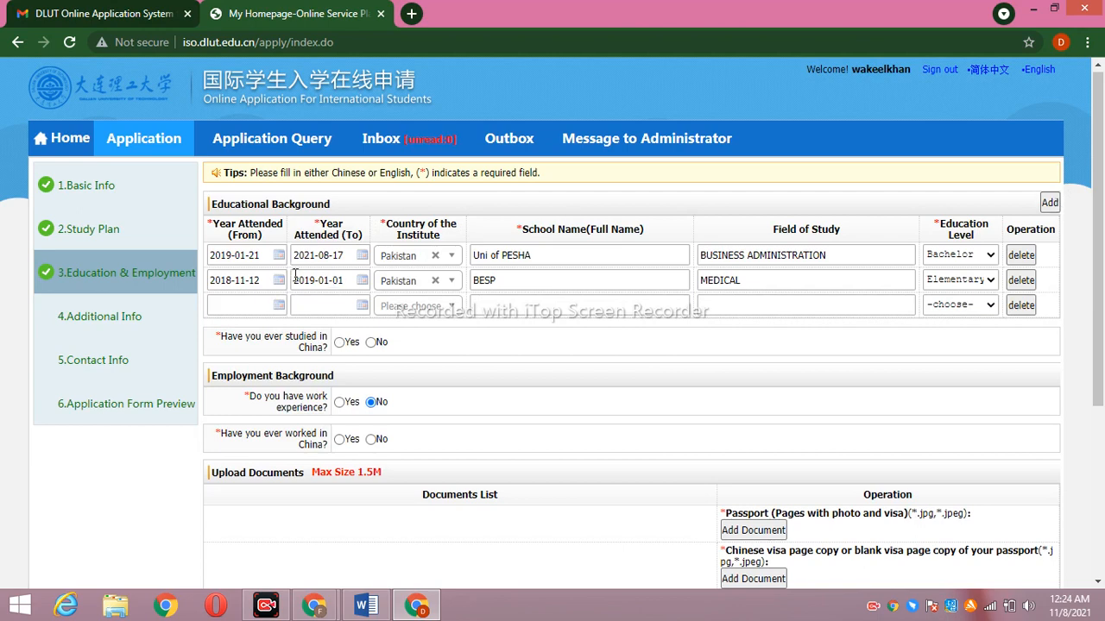
# Set the third education row's dates to 2014-11-04 through 2016-11-10
pyautogui.click(279, 305)
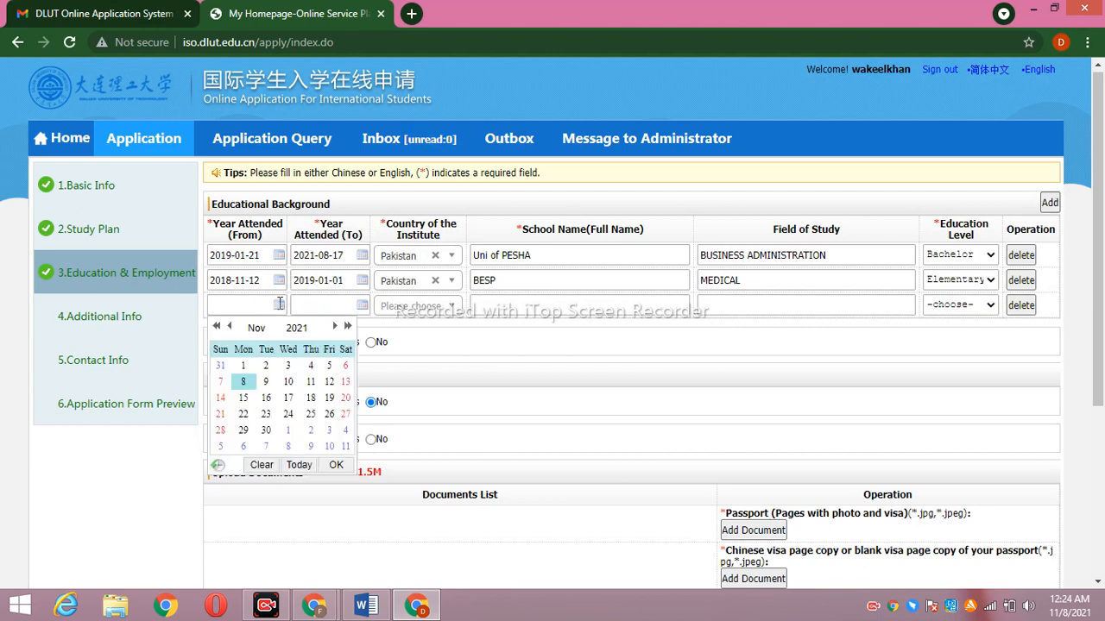
pyautogui.click(216, 326)
pyautogui.click(215, 327)
pyautogui.click(216, 326)
pyautogui.click(216, 326)
pyautogui.click(216, 326)
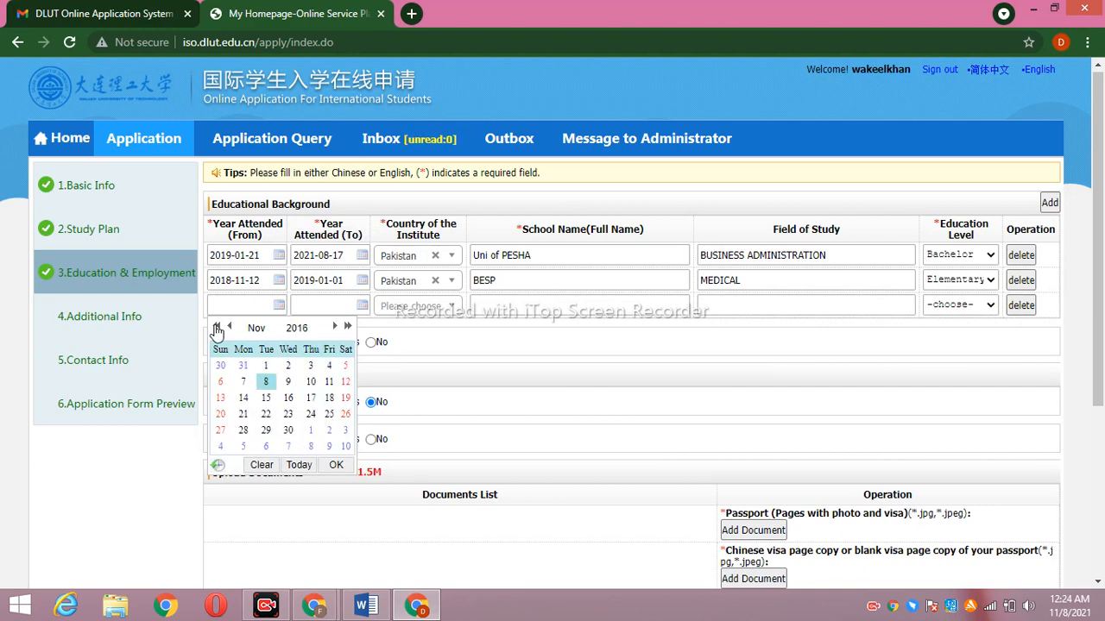
pyautogui.click(216, 327)
pyautogui.click(215, 326)
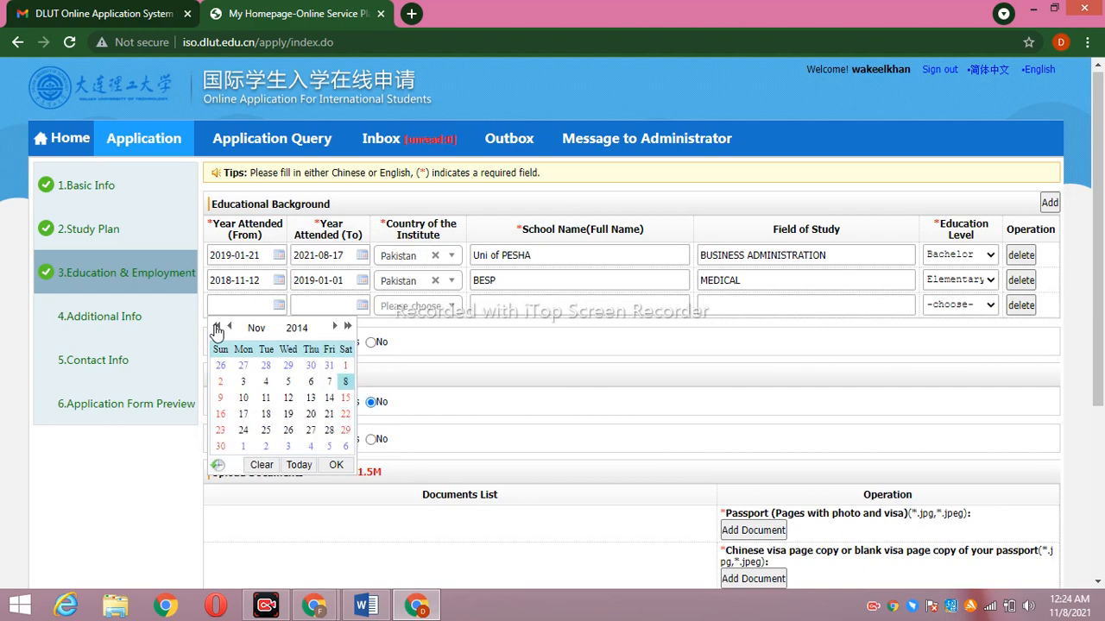
pyautogui.click(265, 382)
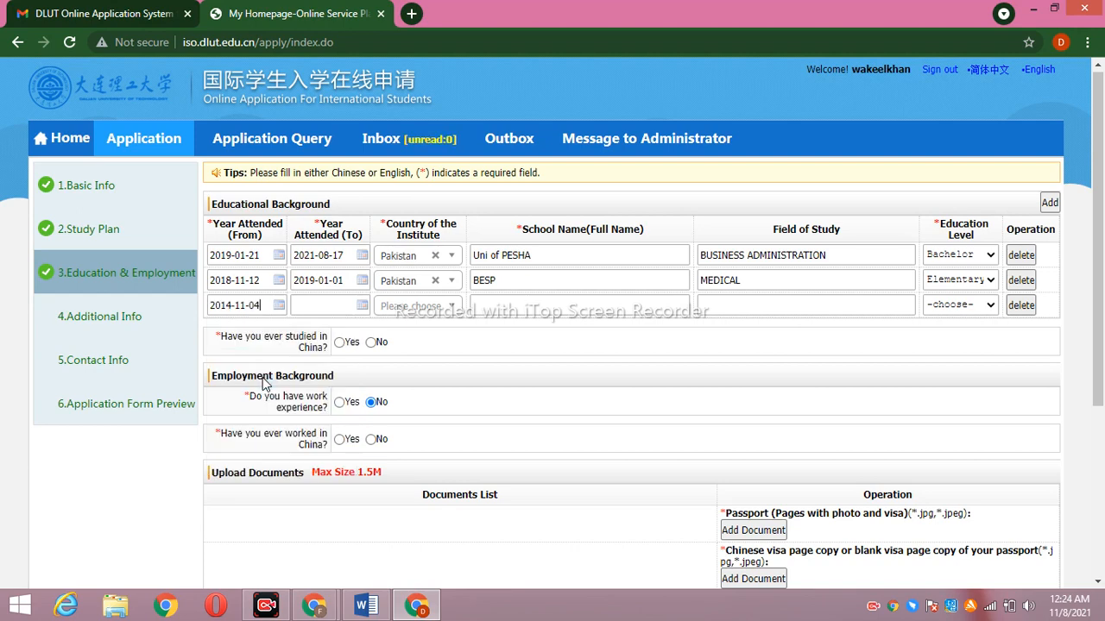
pyautogui.click(363, 305)
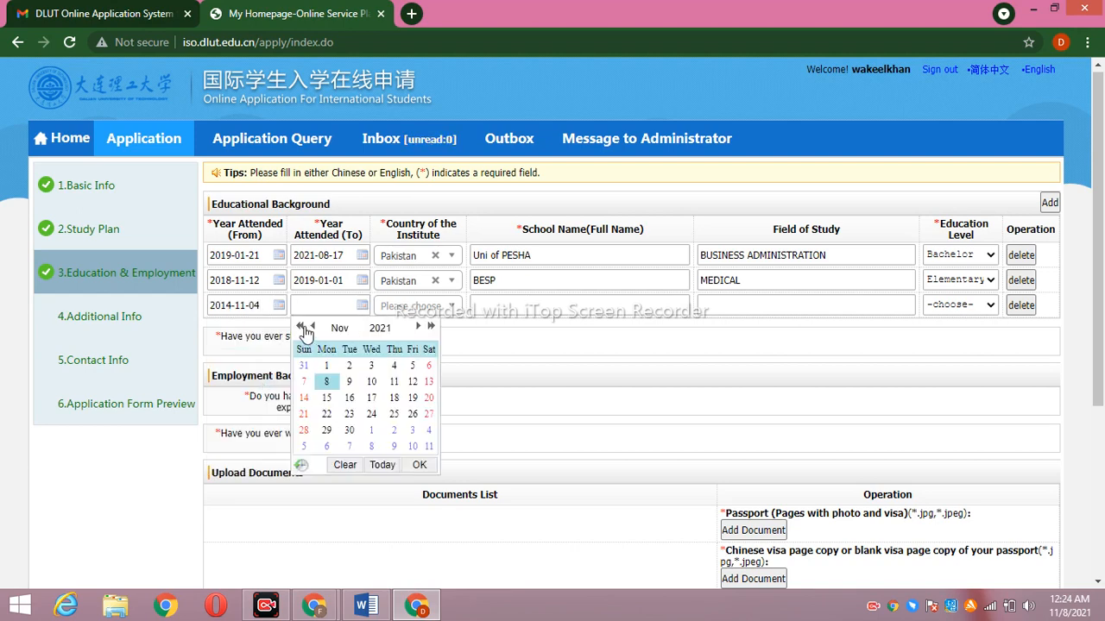
pyautogui.click(302, 327)
pyautogui.click(302, 327)
pyautogui.click(302, 327)
pyautogui.click(302, 327)
pyautogui.click(302, 327)
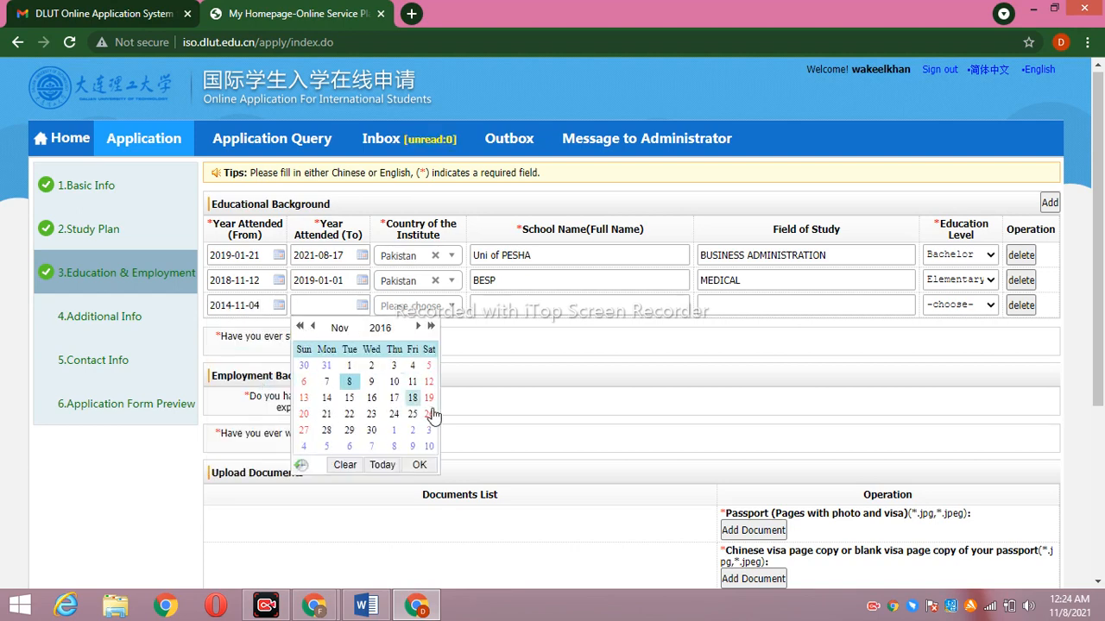
pyautogui.click(393, 382)
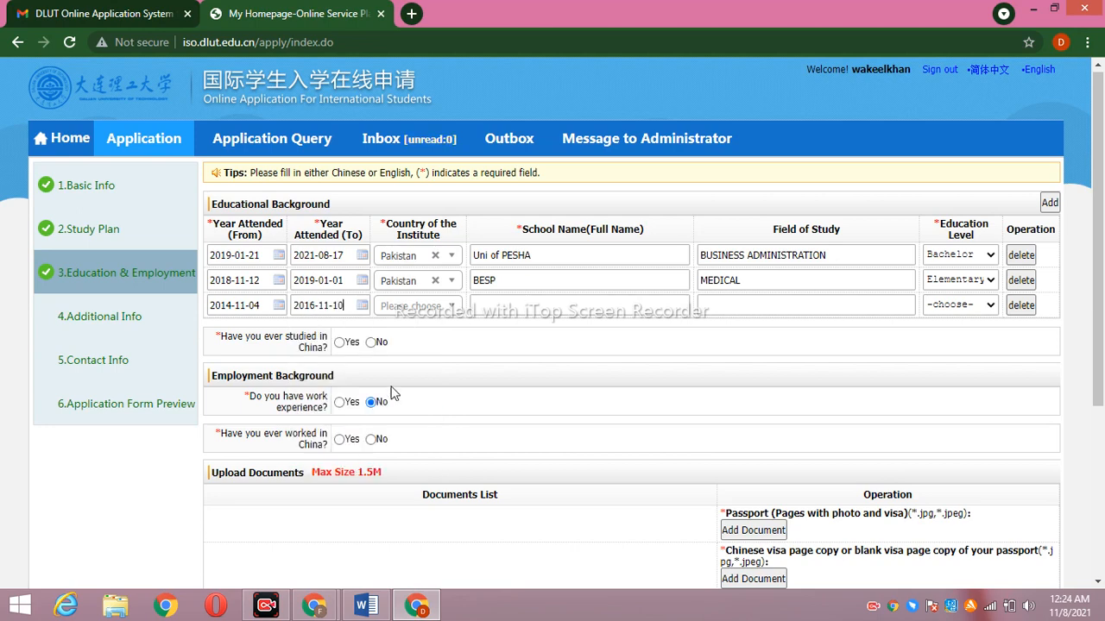
# Fill the third row with Pakistan, school BESP, field Science and Senior high level
pyautogui.click(438, 306)
pyautogui.write('PAK')
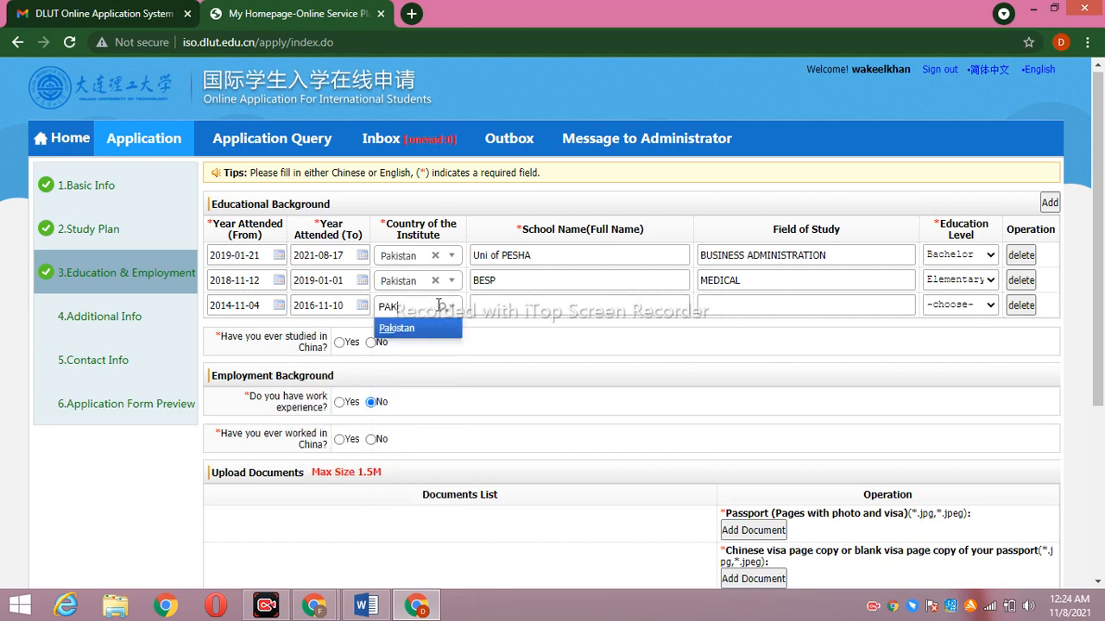
pyautogui.click(445, 330)
pyautogui.click(489, 307)
pyautogui.write('BESP')
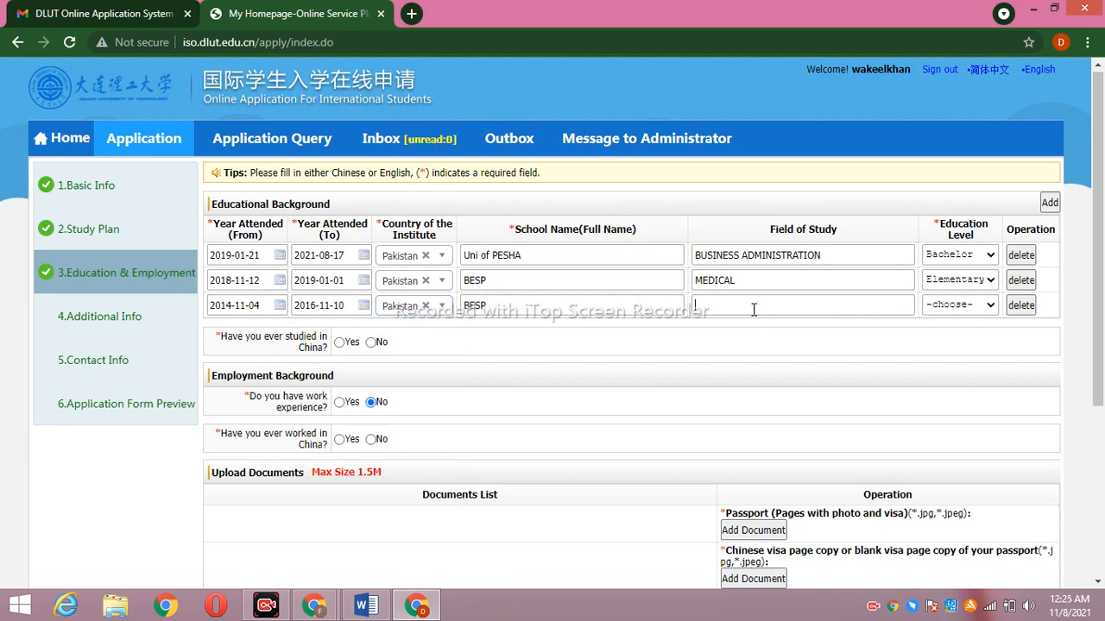
pyautogui.write('SCIENCE')
pyautogui.click(980, 307)
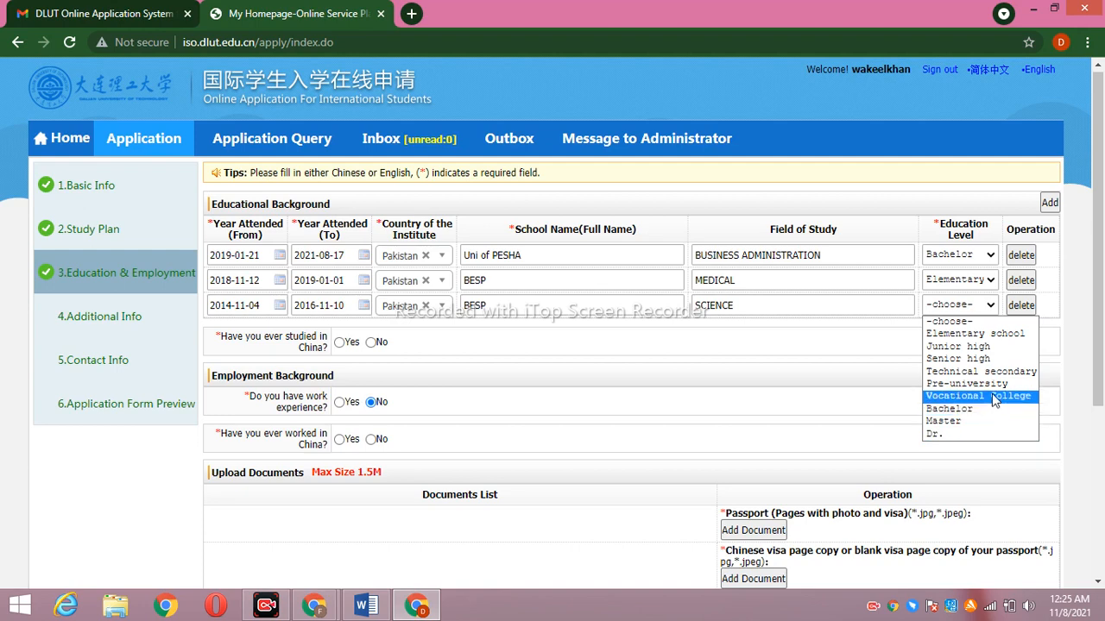
pyautogui.click(986, 360)
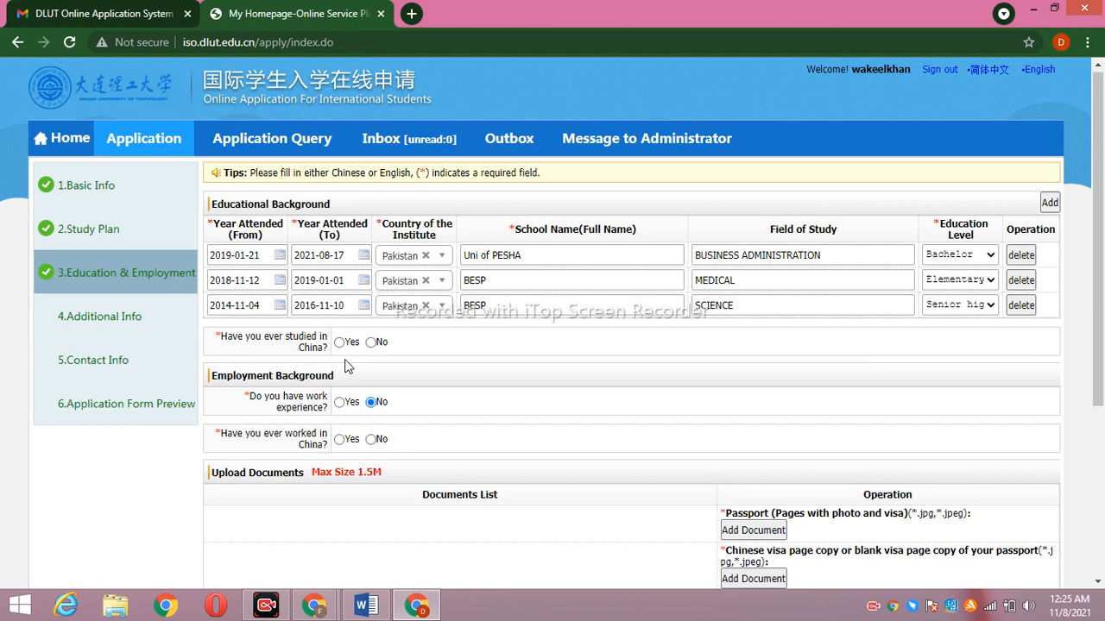
# Answer No to studying in China and to work experience, discarding the temporarily added employment rows
pyautogui.click(371, 343)
pyautogui.moveTo(1101, 300); pyautogui.dragTo(1102, 426)
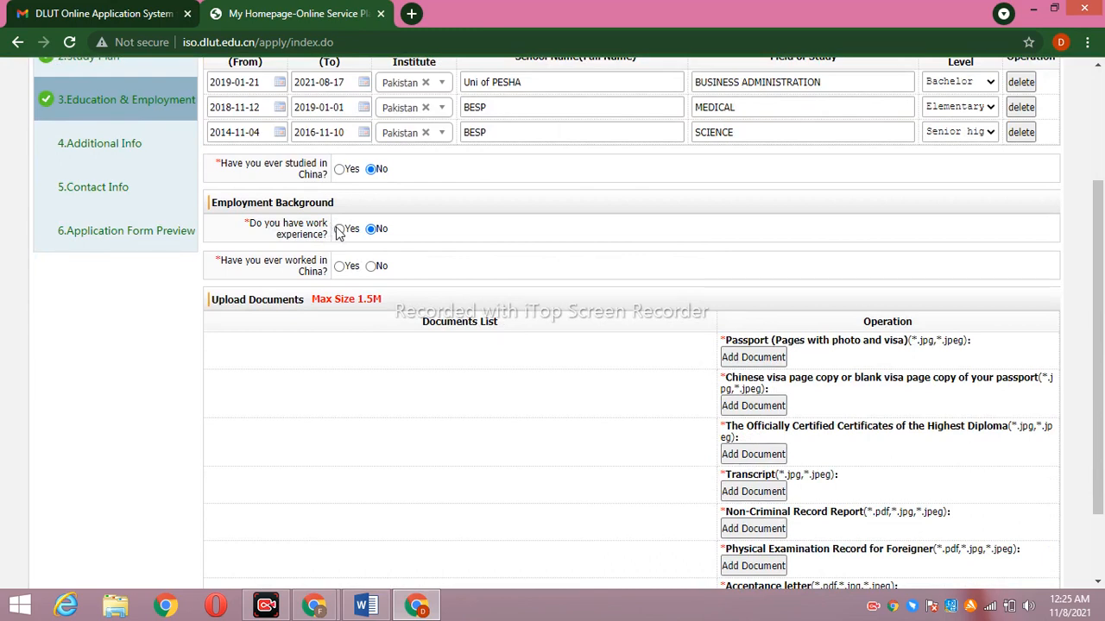
pyautogui.click(339, 229)
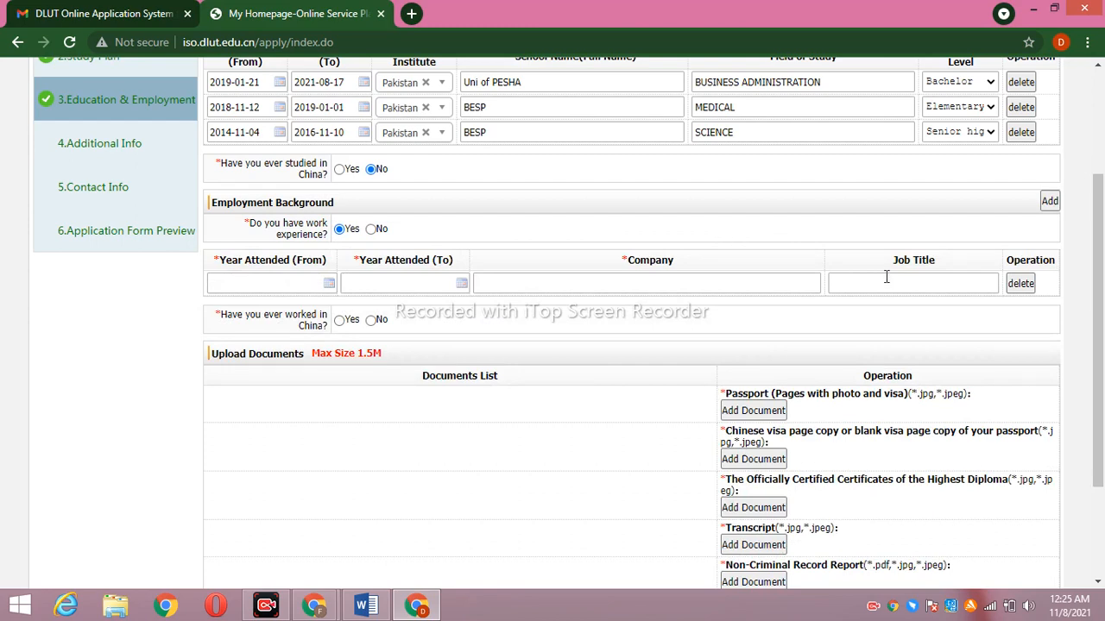
pyautogui.click(1050, 201)
pyautogui.click(1049, 201)
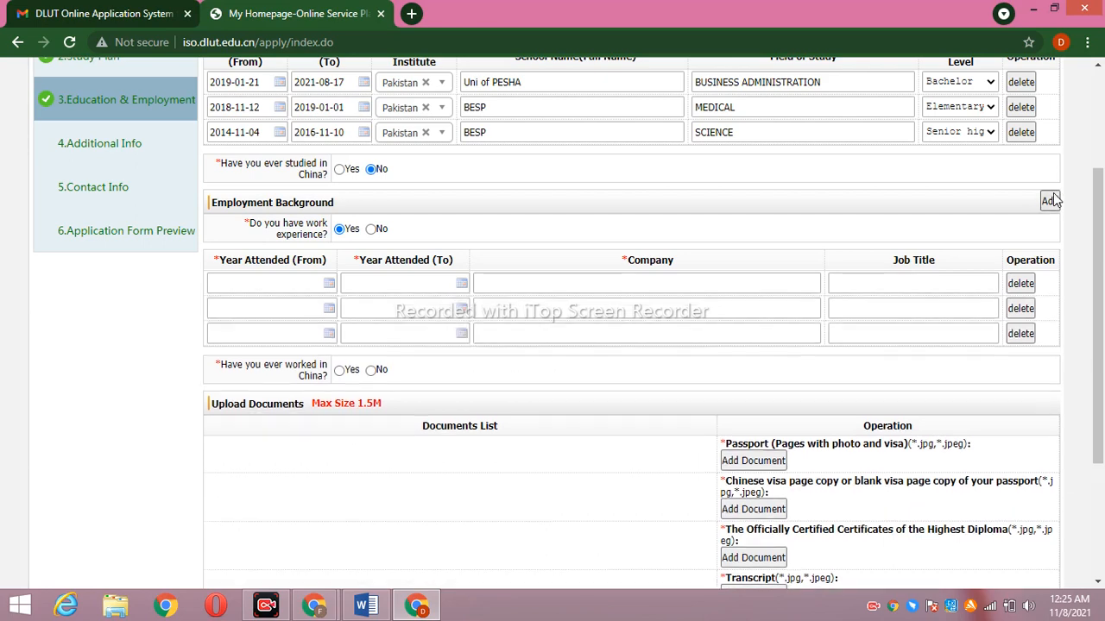
pyautogui.click(1018, 309)
pyautogui.click(1018, 309)
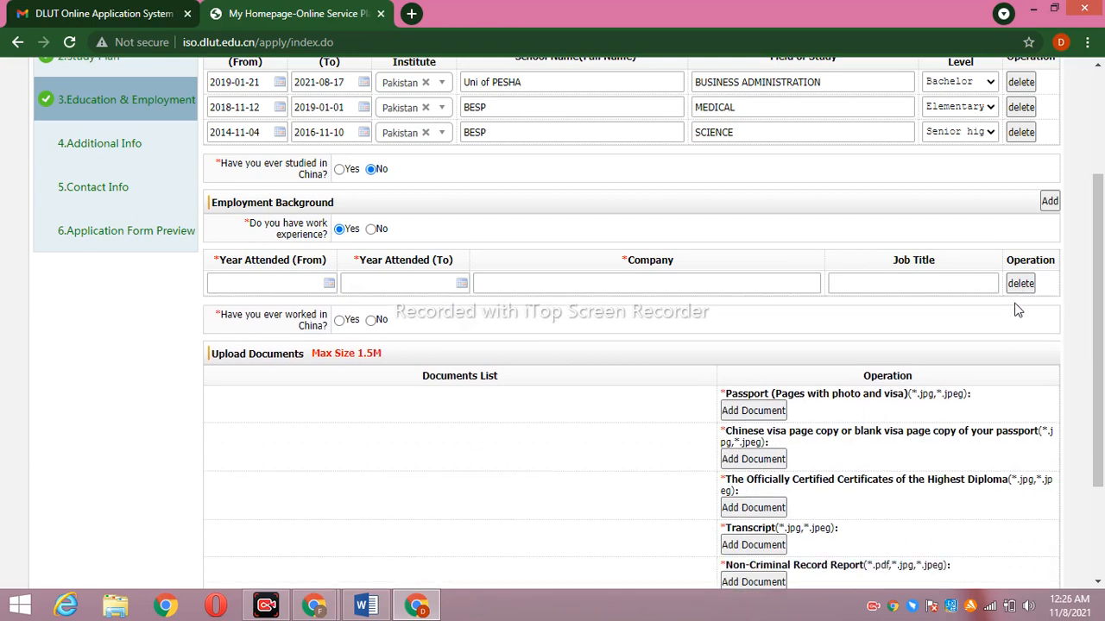
pyautogui.click(1020, 282)
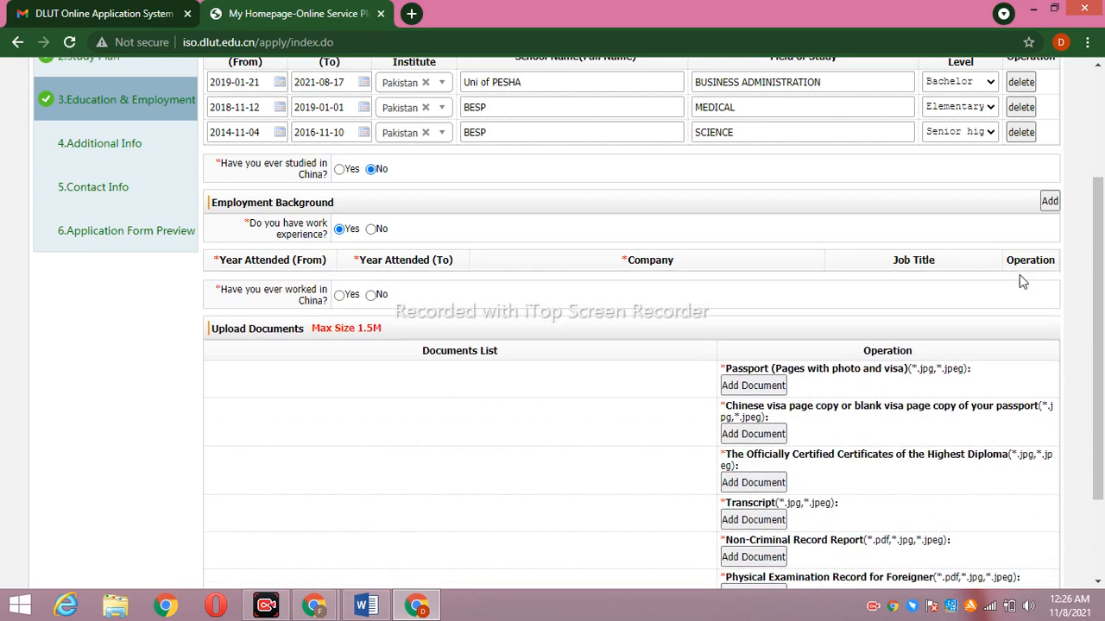
pyautogui.click(371, 229)
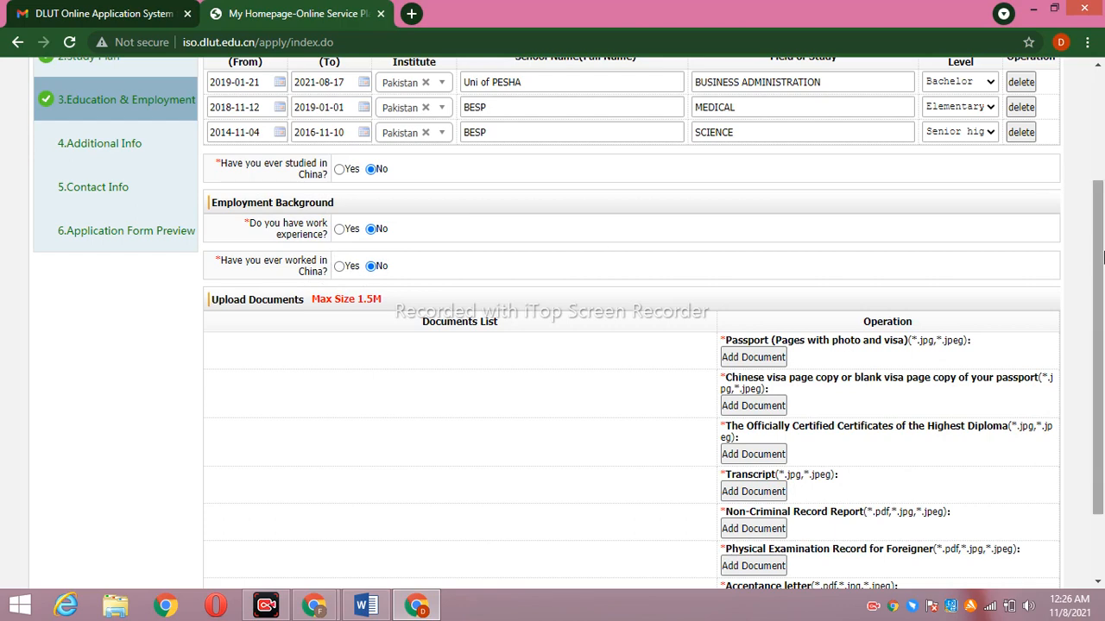
pyautogui.scroll(-2, 1102, 324)
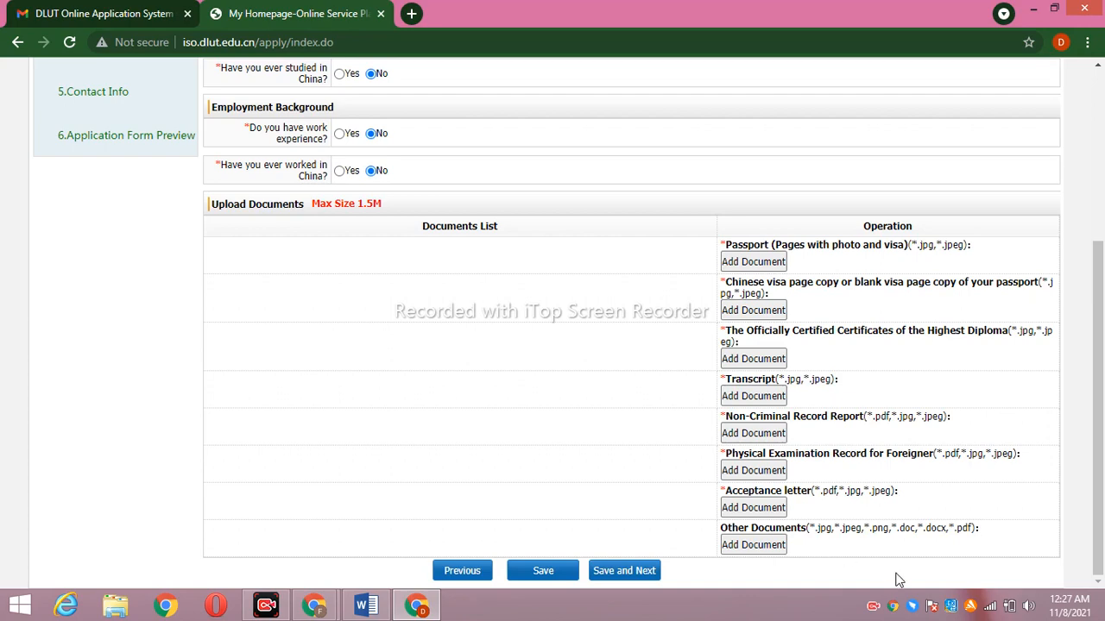
# Start adding a document for the Non-Criminal Record Report
pyautogui.click(749, 433)
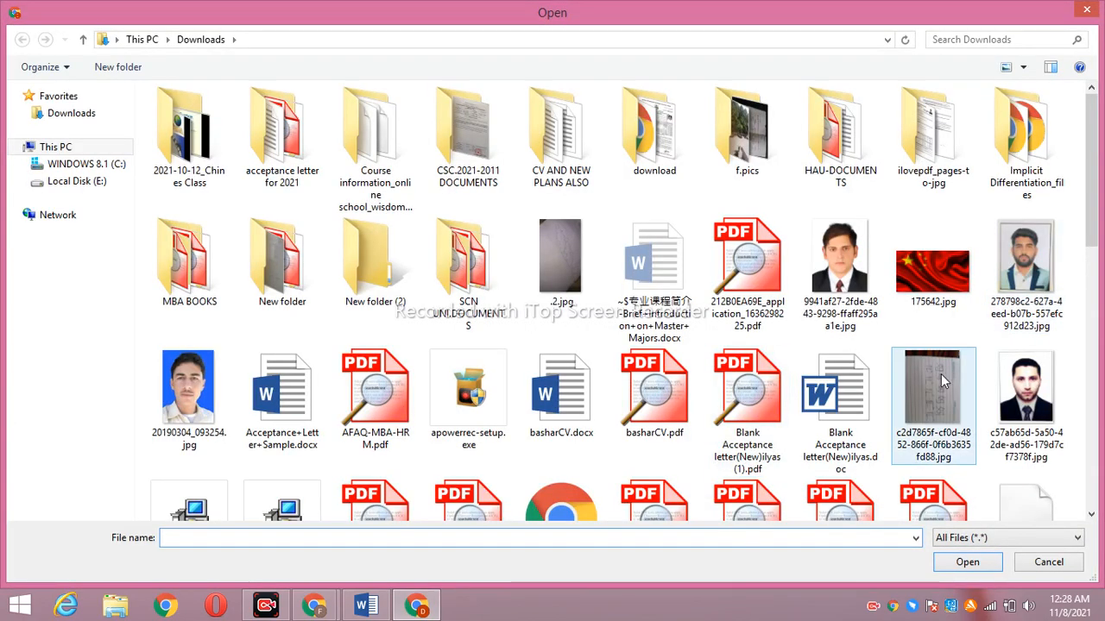
# Upload the lined-paper jpg for the pending document and the physical examination record
pyautogui.click(910, 404)
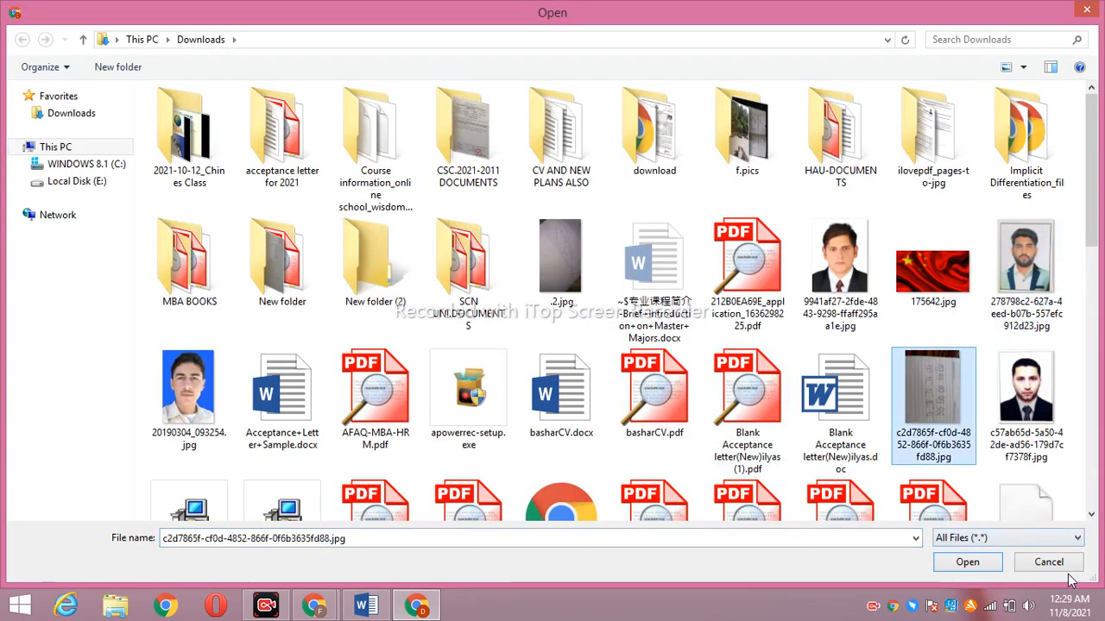
pyautogui.click(978, 569)
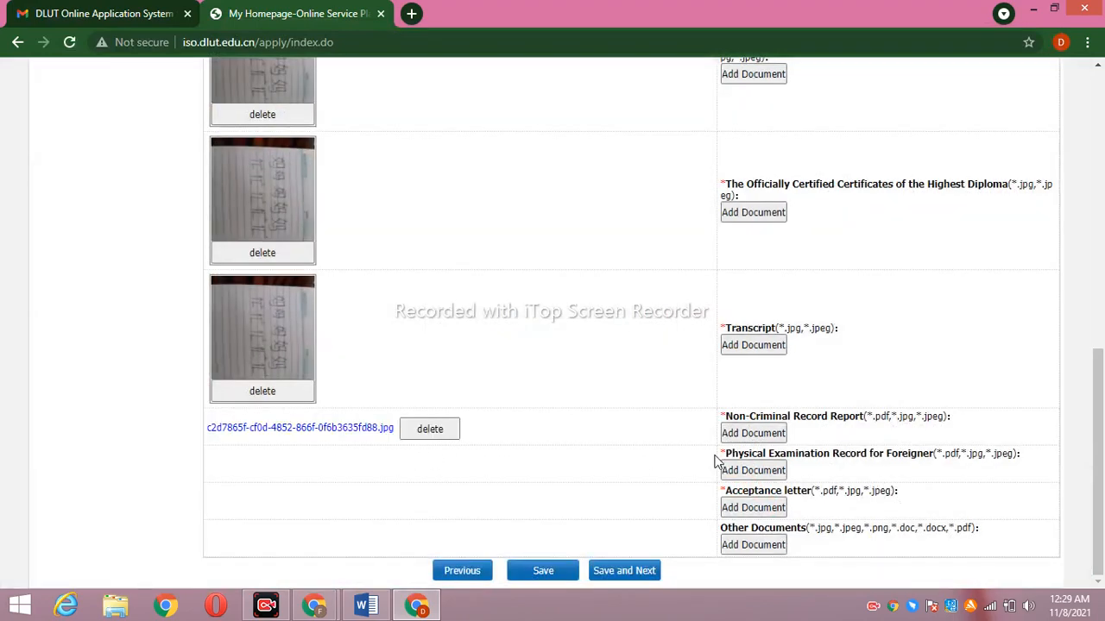
pyautogui.moveTo(1098, 488); pyautogui.dragTo(1102, 569)
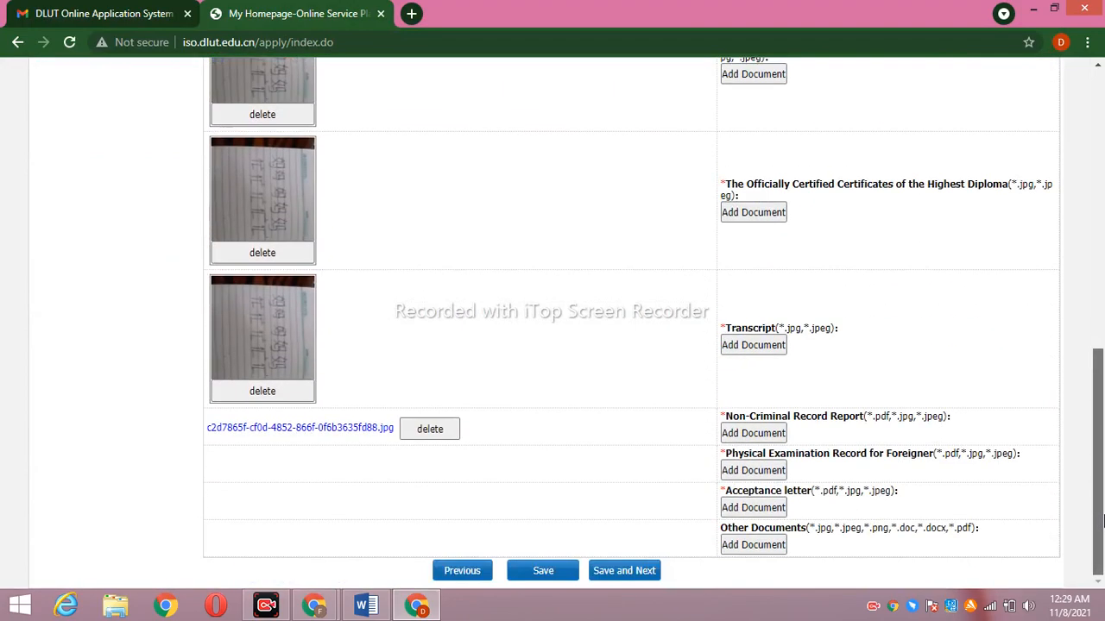
pyautogui.click(758, 476)
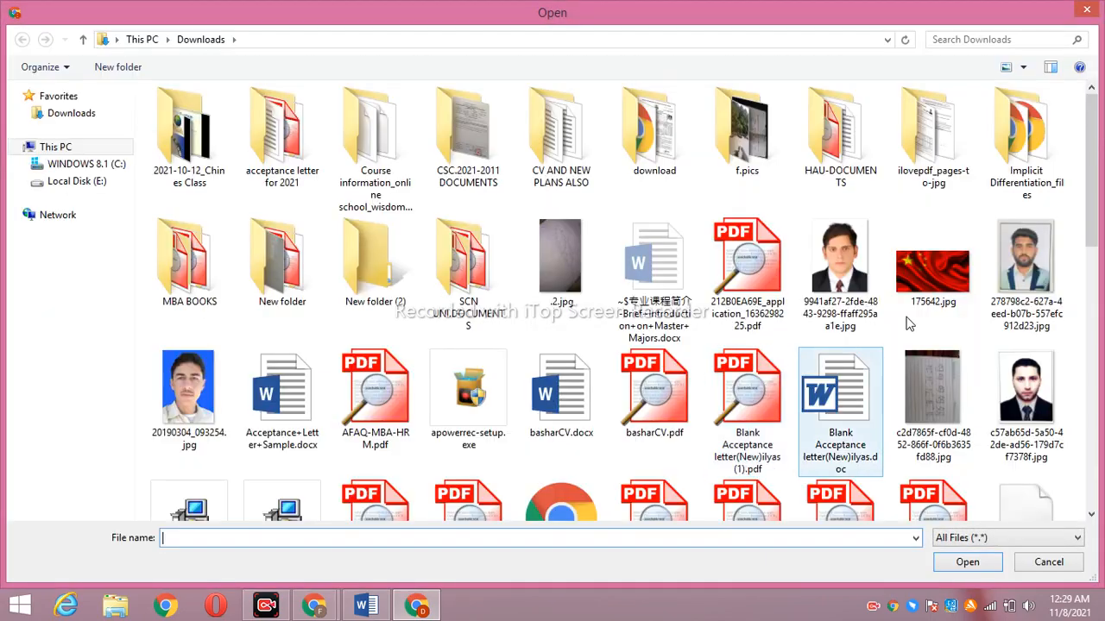
pyautogui.click(930, 429)
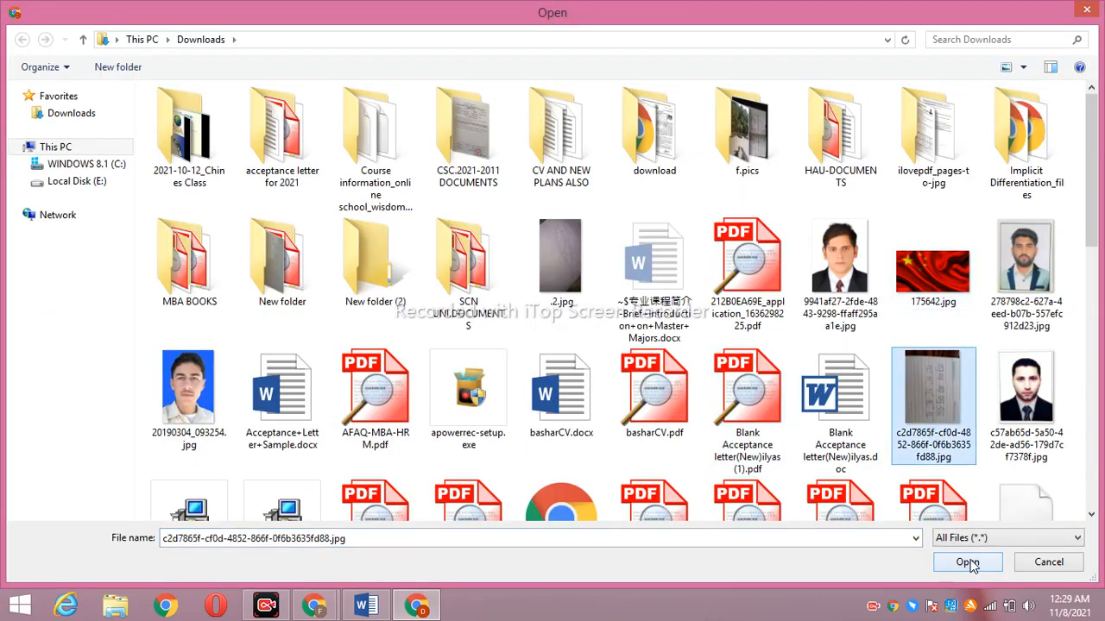
pyautogui.click(968, 563)
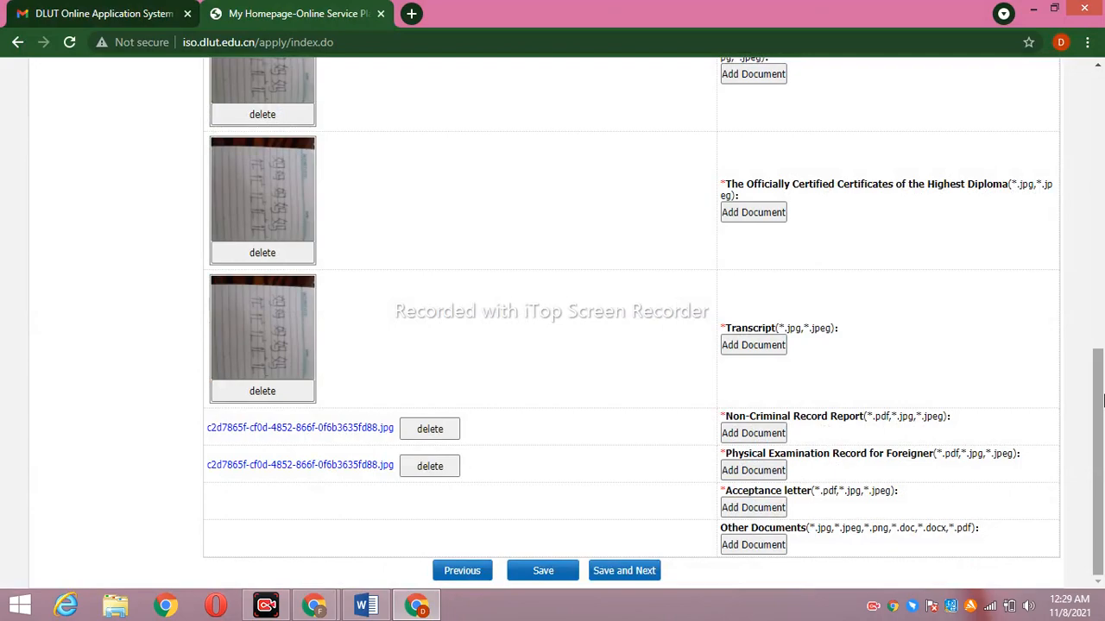
# Attach the scanned image as the acceptance letter and the non-criminal record
pyautogui.click(781, 507)
pyautogui.click(935, 401)
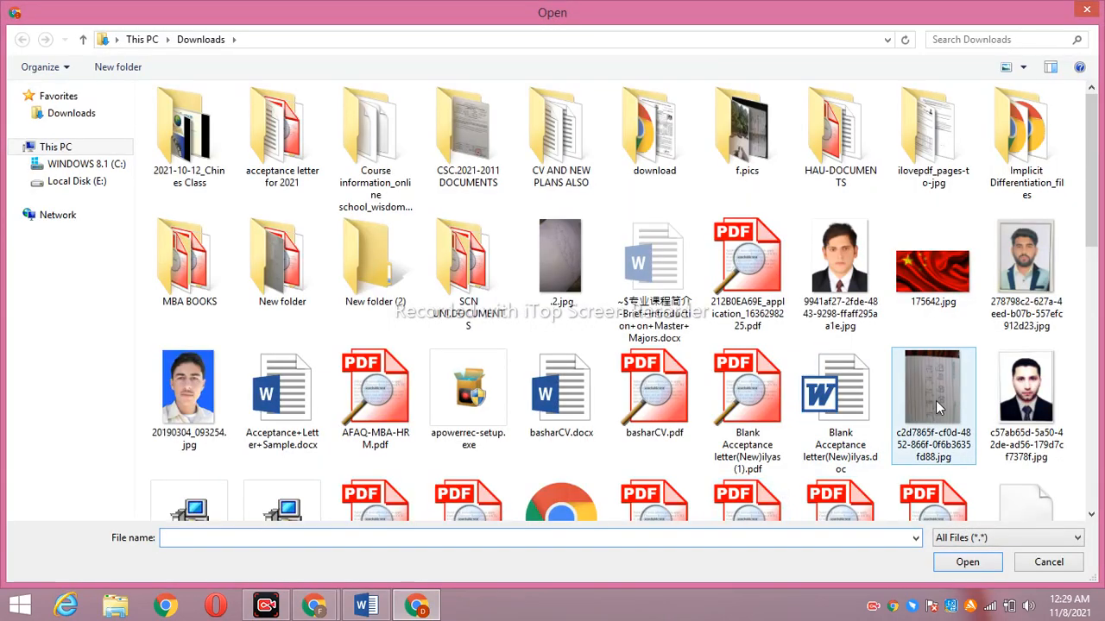
pyautogui.click(961, 561)
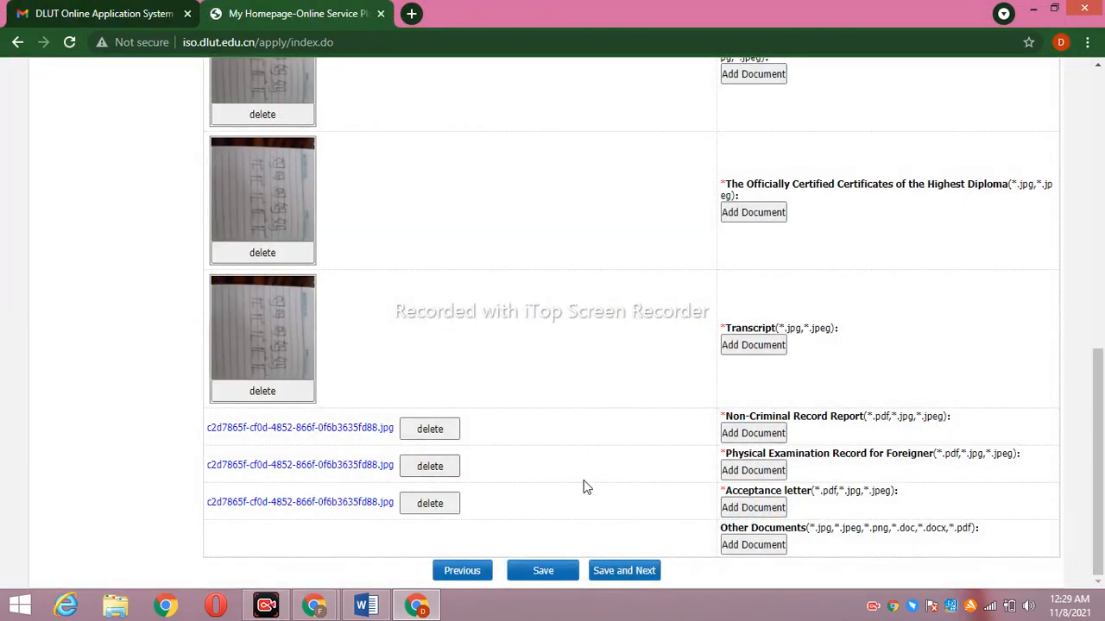
pyautogui.click(753, 433)
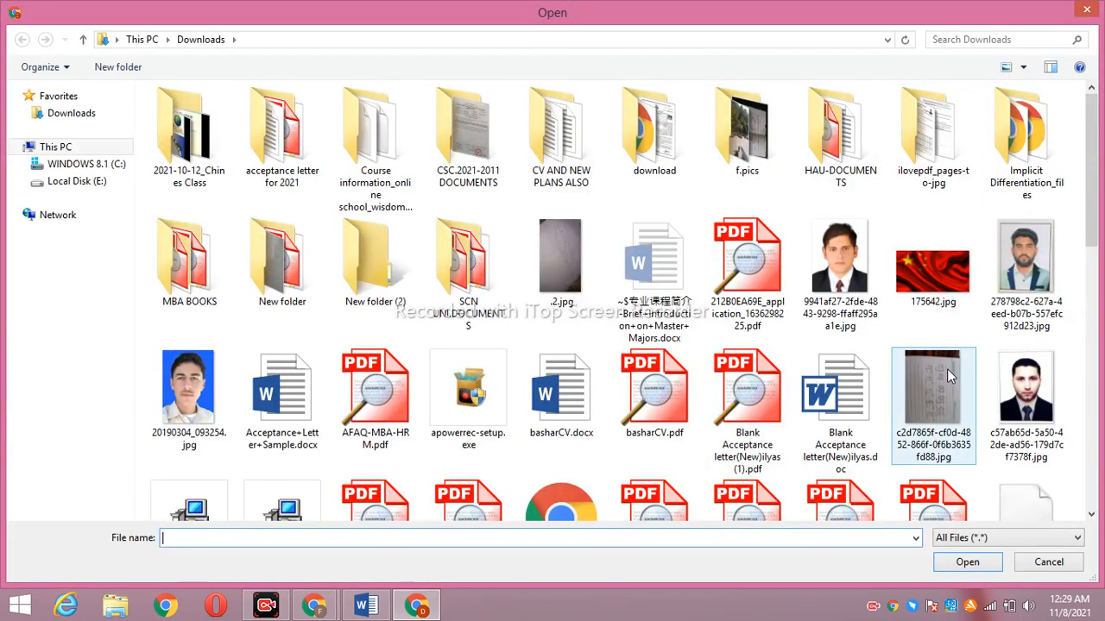
pyautogui.click(946, 368)
pyautogui.click(965, 562)
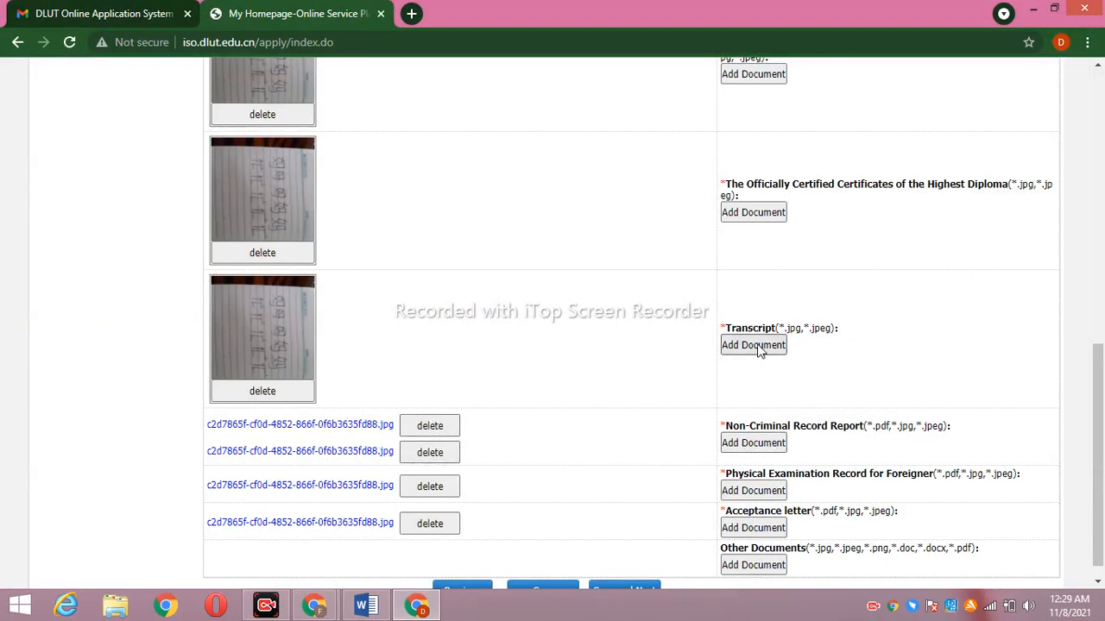
# Add the scanned image as the second and third transcript pages
pyautogui.click(754, 345)
pyautogui.click(946, 363)
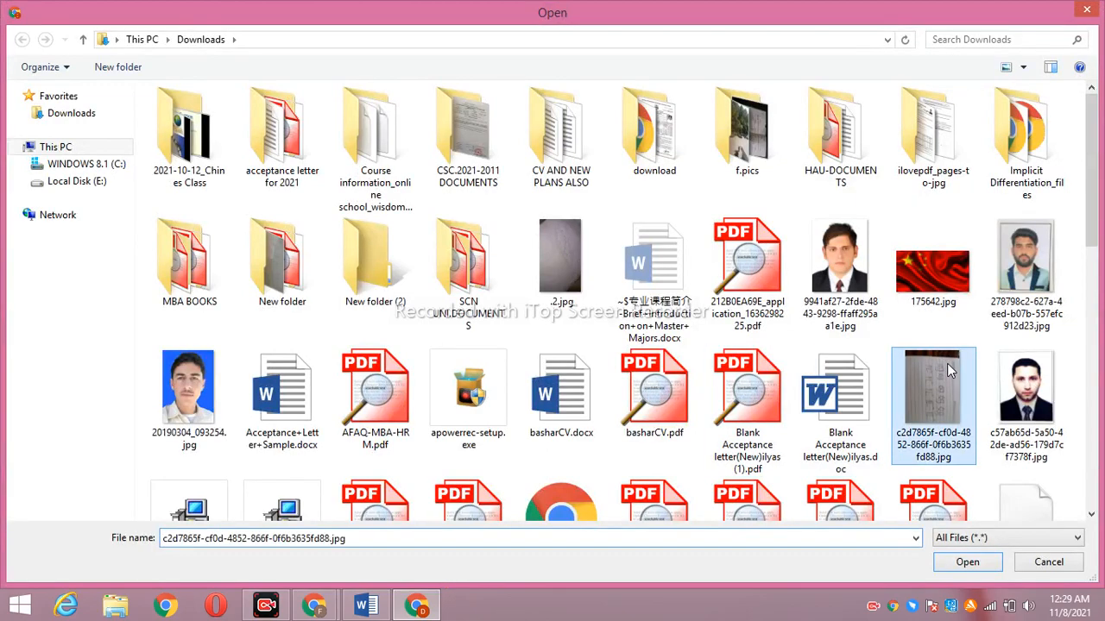
pyautogui.click(974, 566)
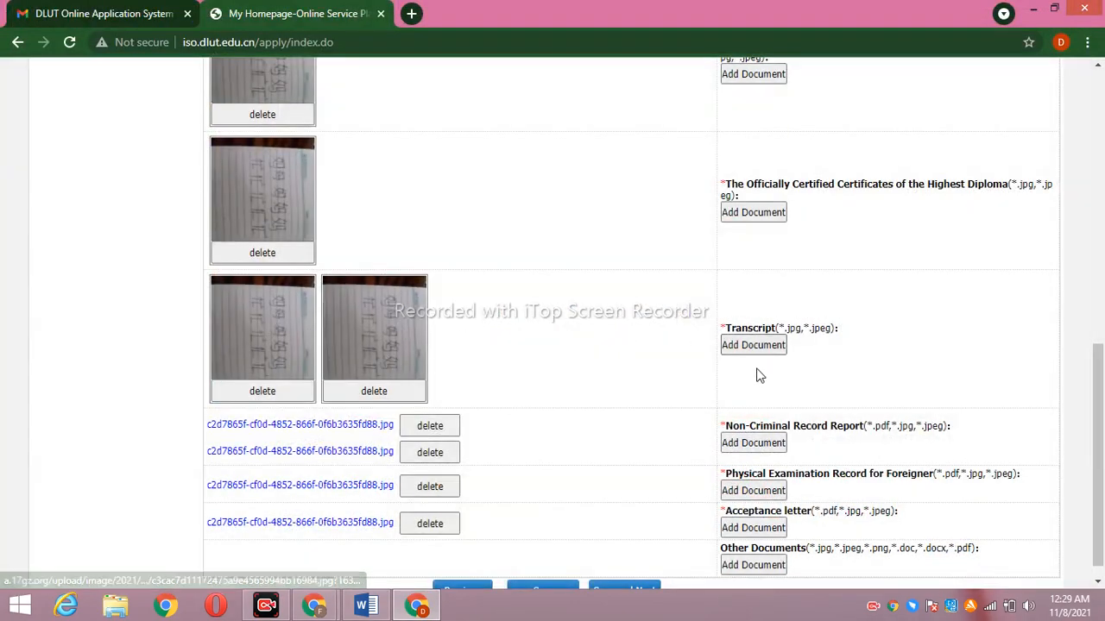
pyautogui.click(749, 344)
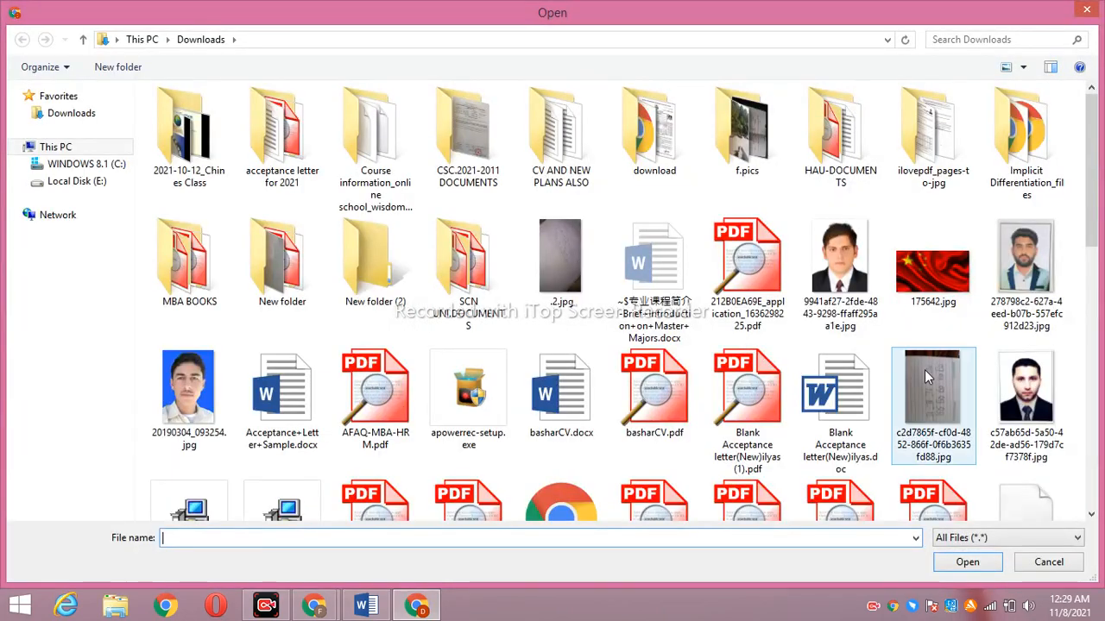
pyautogui.click(924, 371)
pyautogui.click(949, 562)
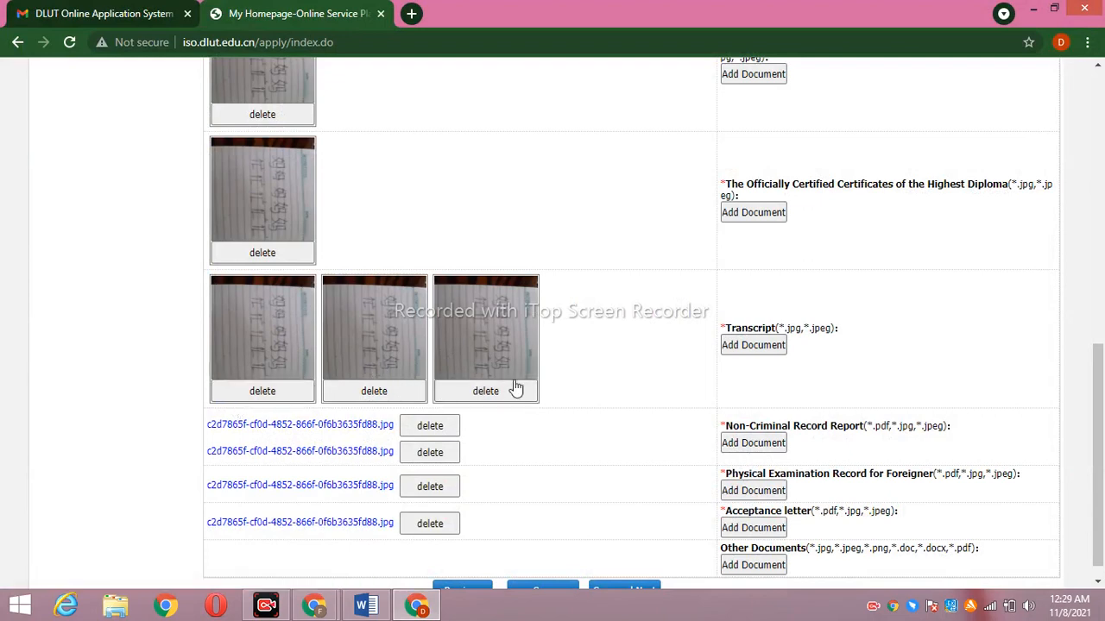
pyautogui.moveTo(1099, 395); pyautogui.dragTo(1100, 404)
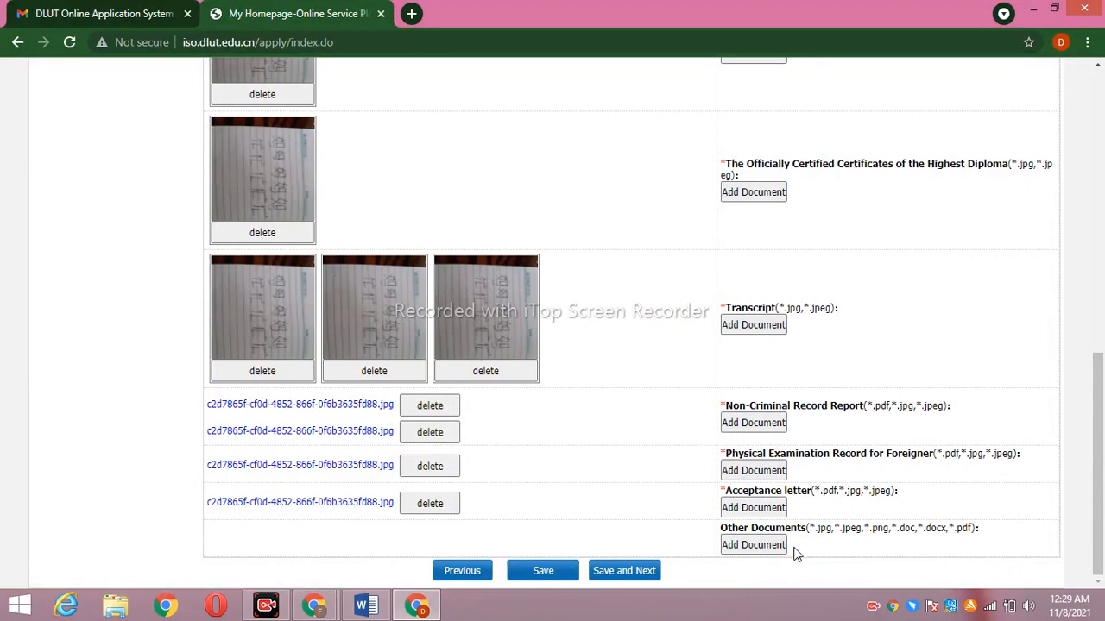
# Attach the image under Other Documents and save step 3 to continue
pyautogui.click(753, 545)
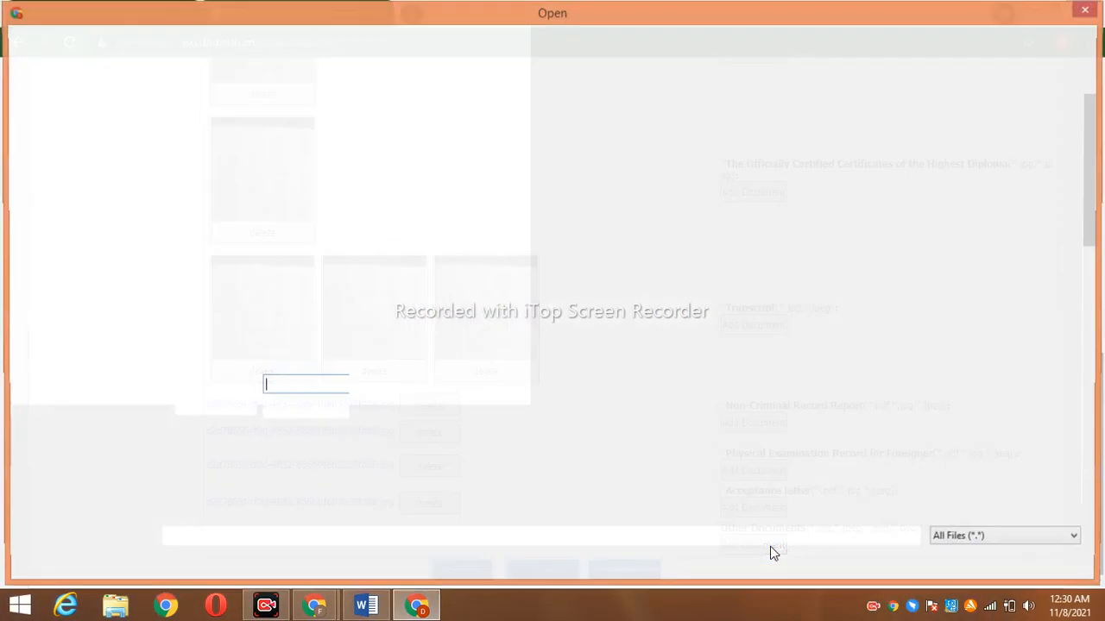
pyautogui.click(932, 401)
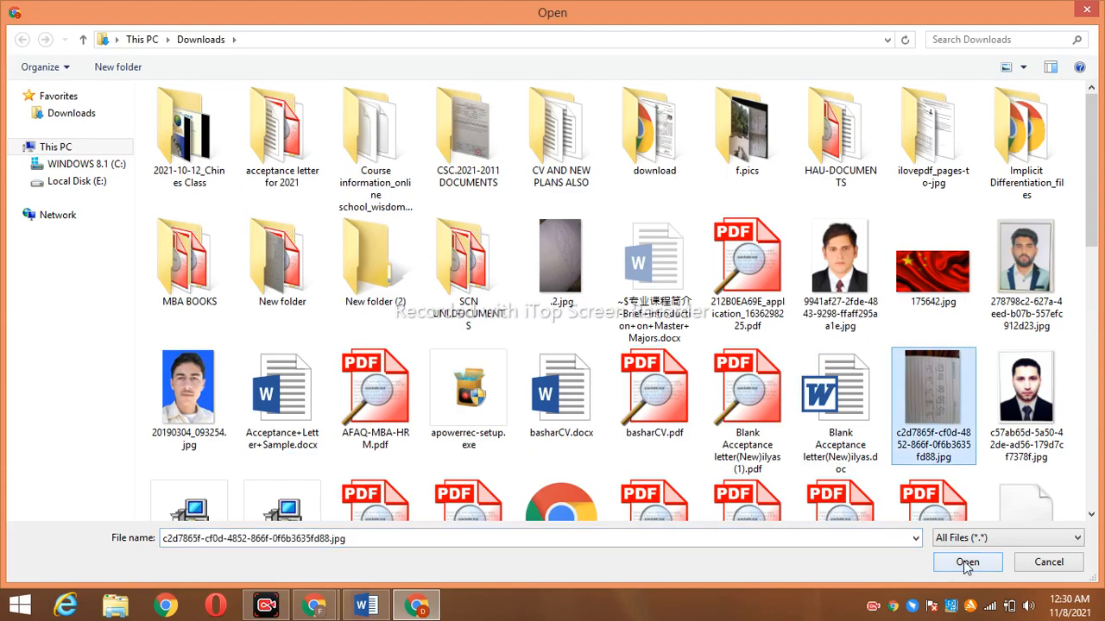
pyautogui.click(966, 562)
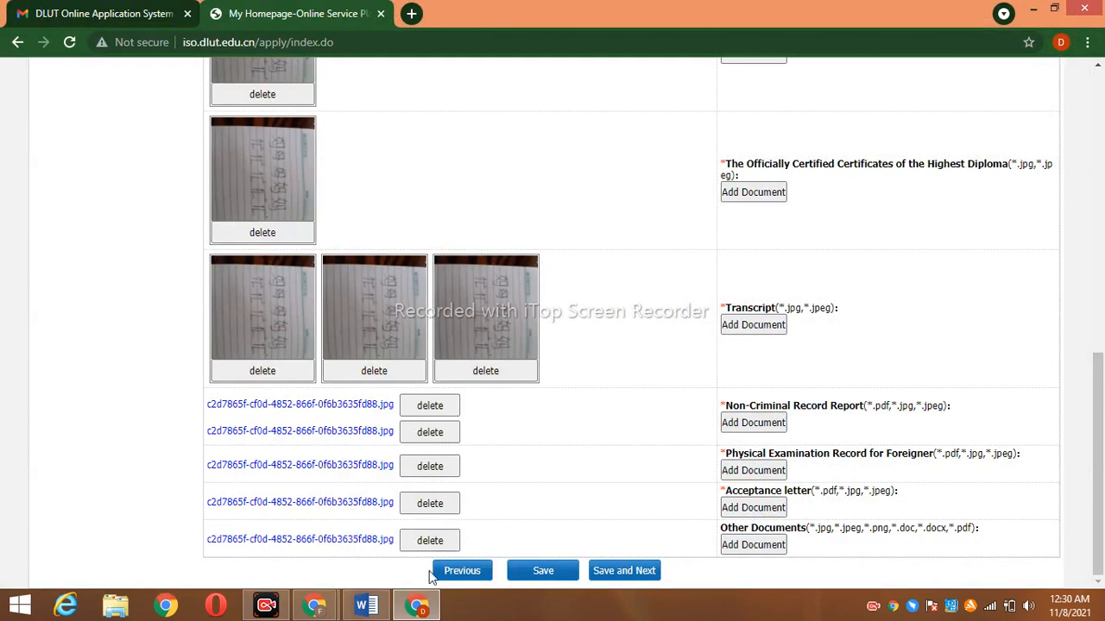
pyautogui.click(616, 570)
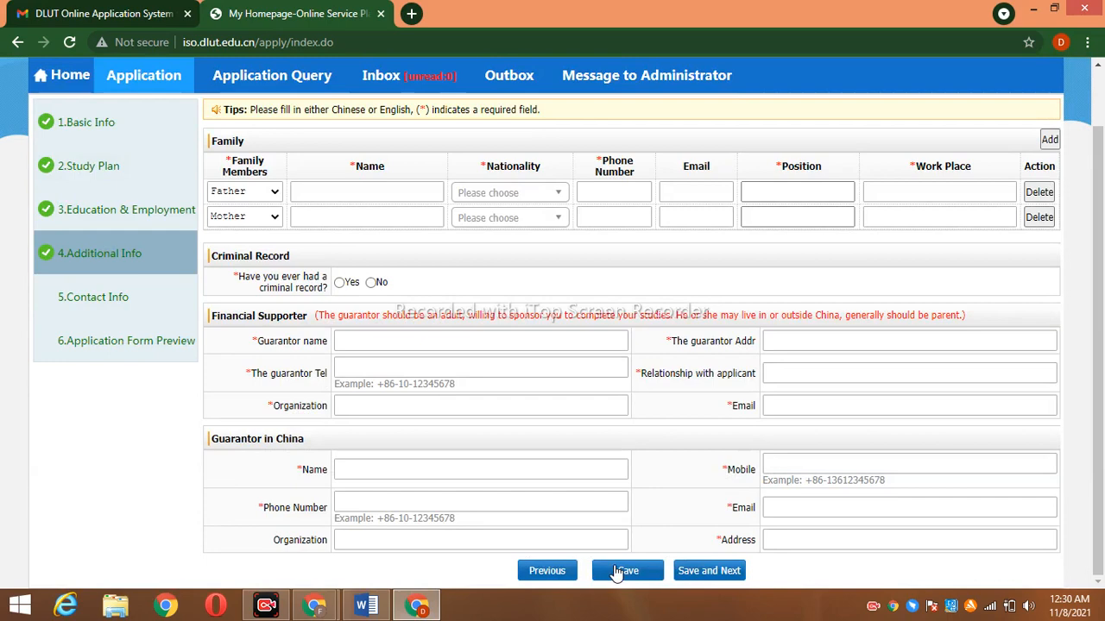
# Set the first family member as Father with his name and Pakistani nationality
pyautogui.click(266, 607)
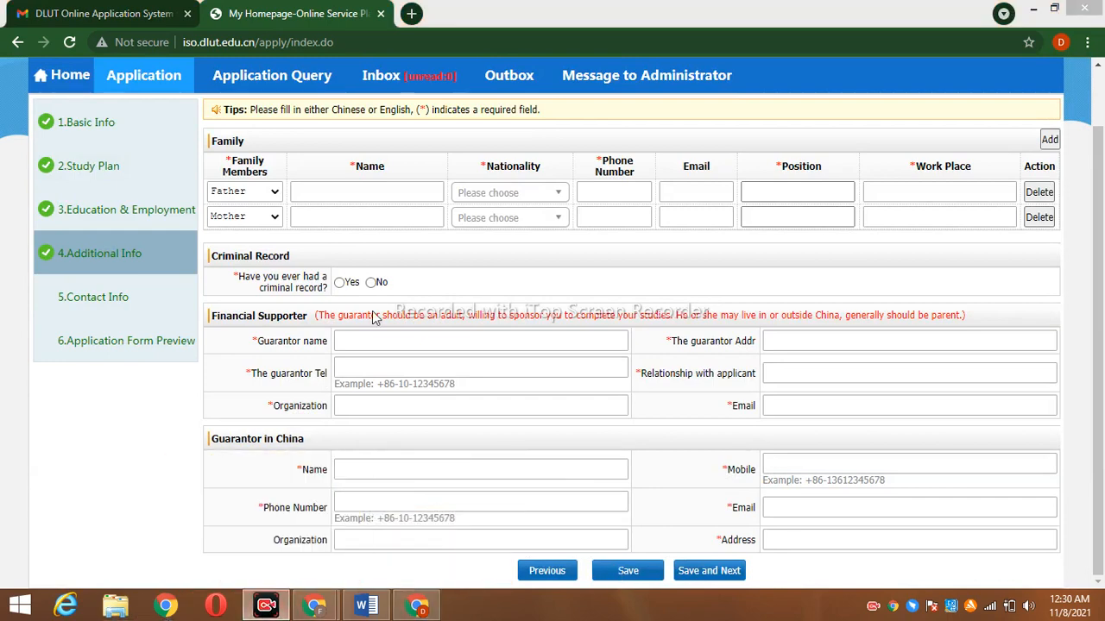
pyautogui.click(276, 194)
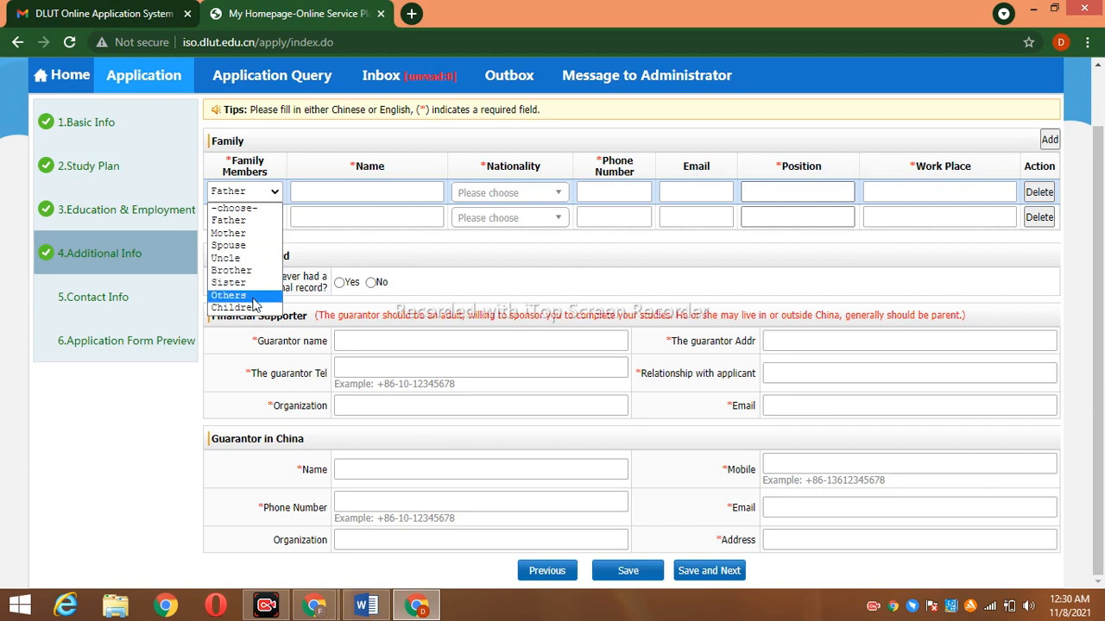
pyautogui.click(243, 232)
pyautogui.click(381, 192)
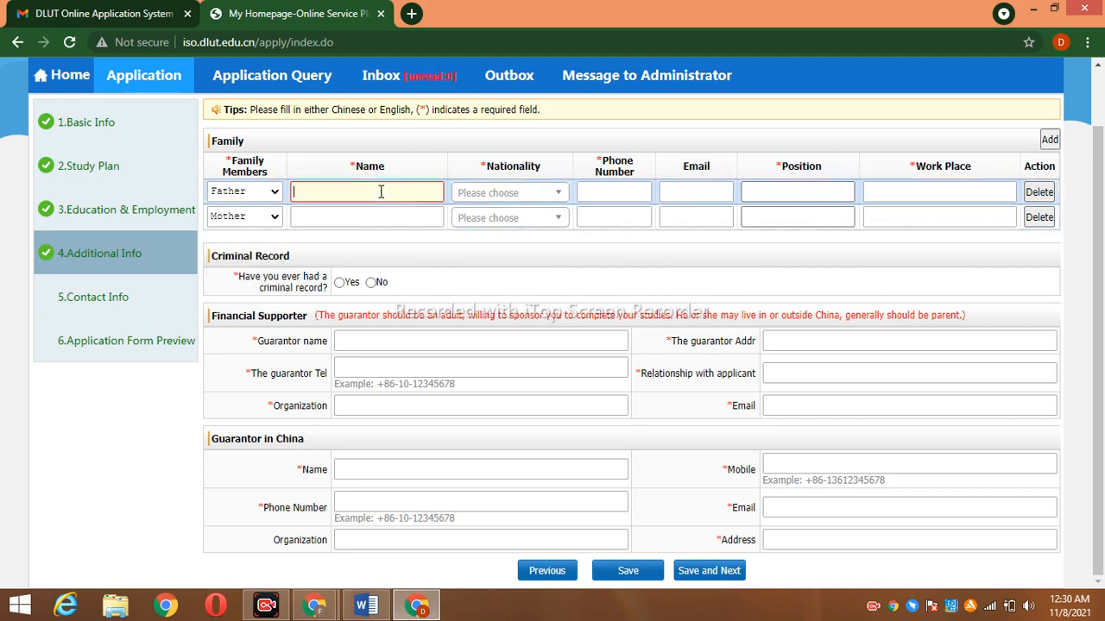
pyautogui.write('NAVEED')
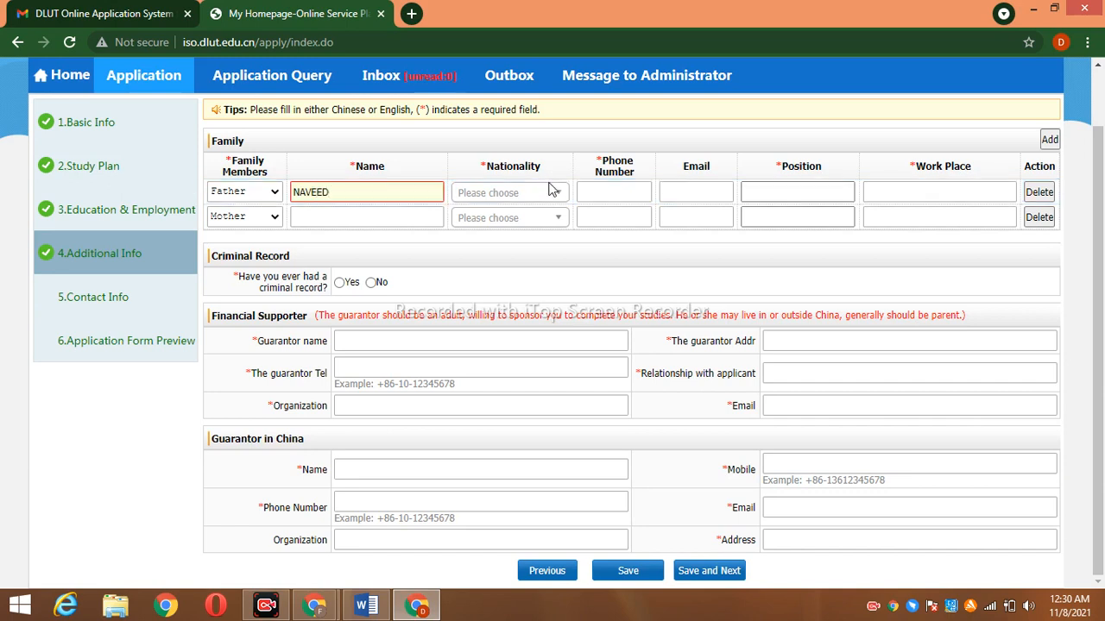
pyautogui.click(547, 191)
pyautogui.write('Pak')
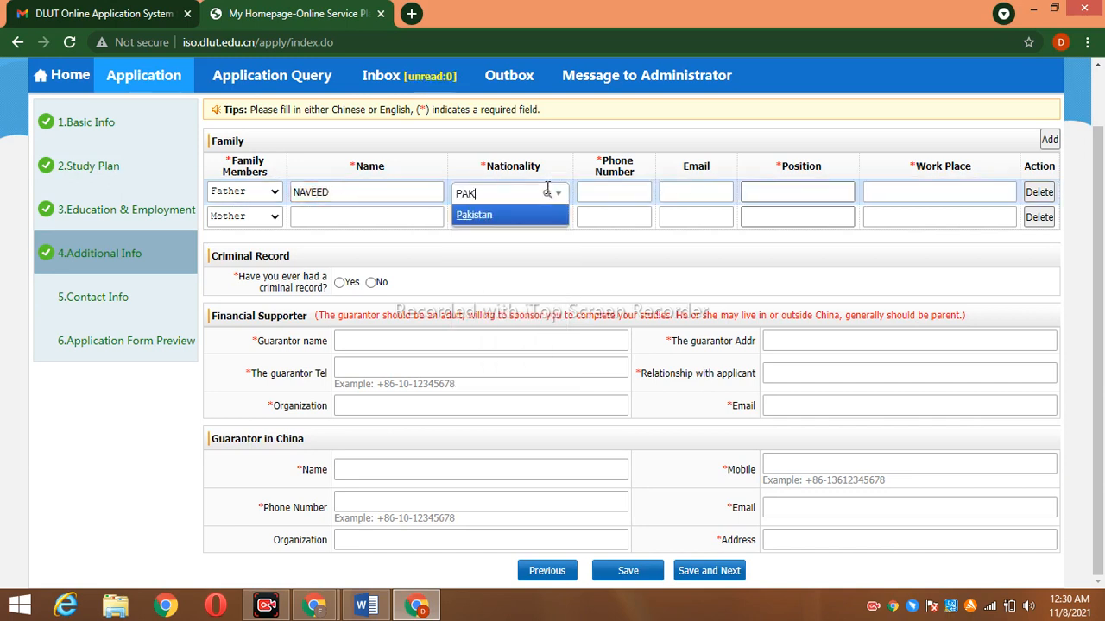
pyautogui.click(549, 215)
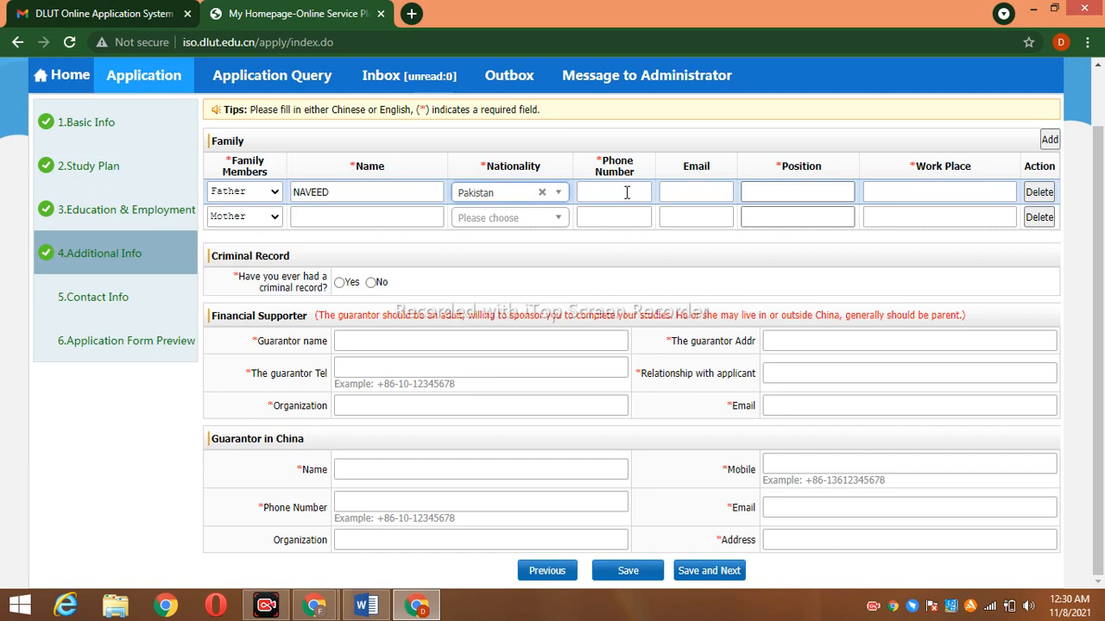
# Enter the father's phone, e-mail, position TEACHER and work place KARACHI
pyautogui.click(627, 192)
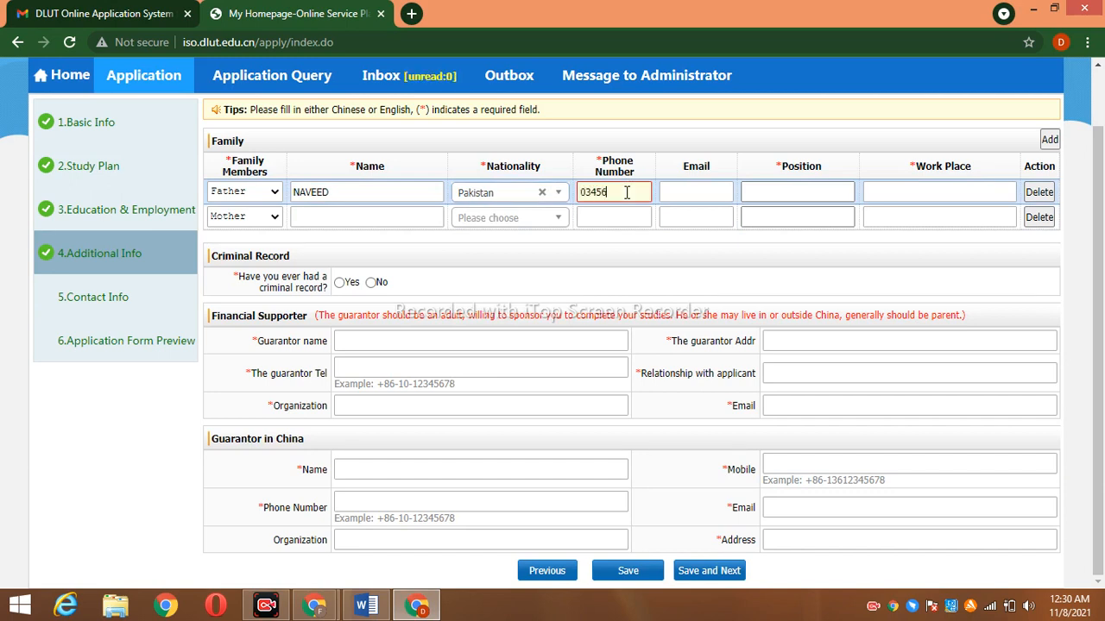
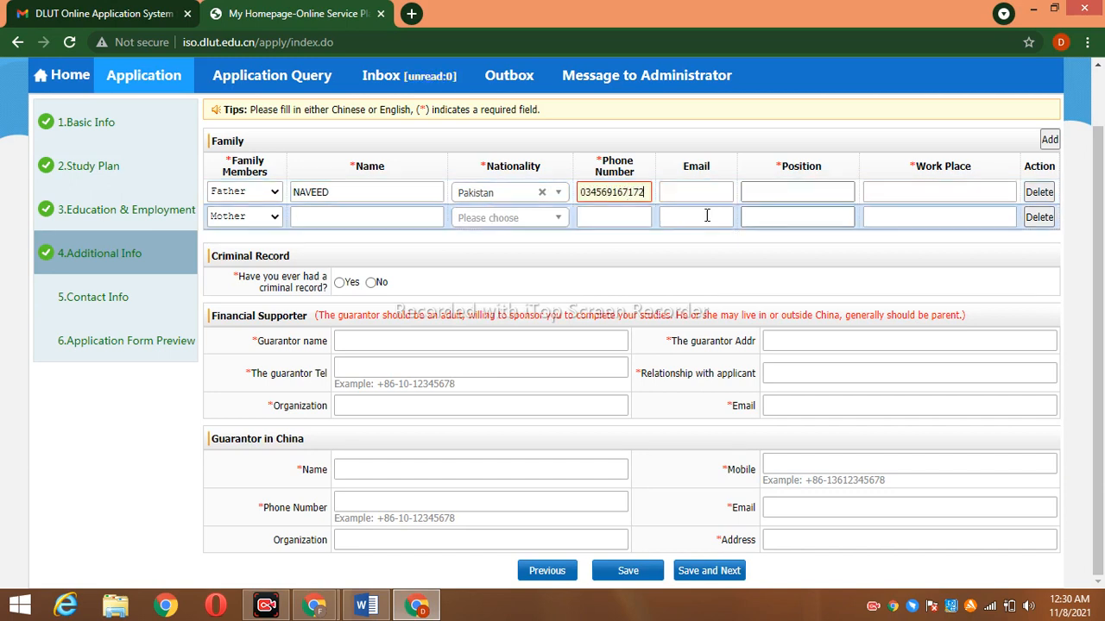
pyautogui.click(697, 192)
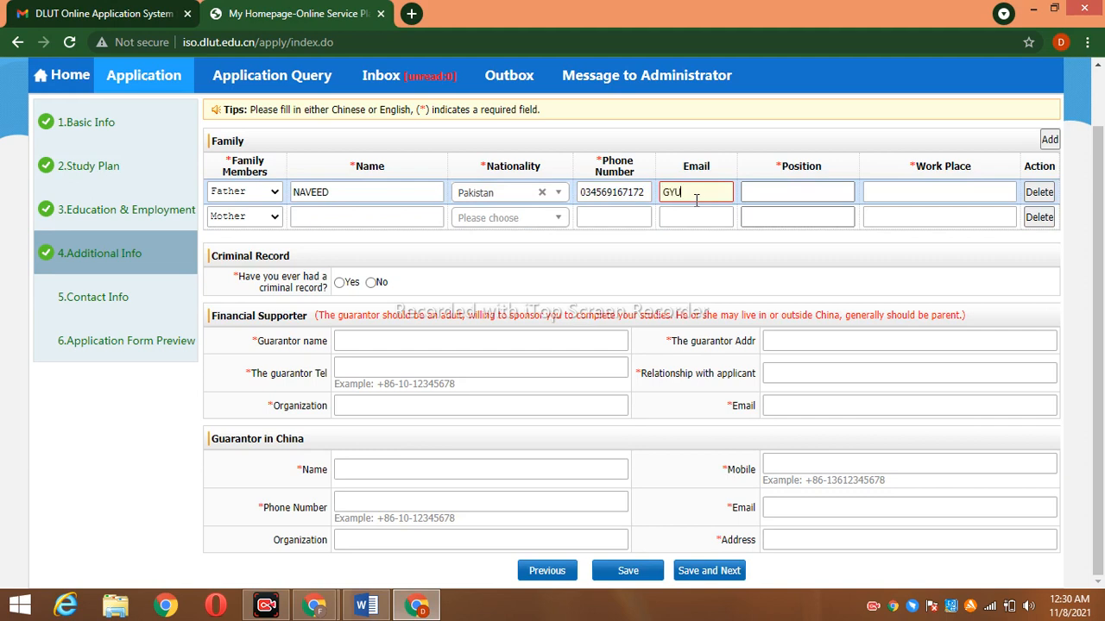
pyautogui.click(773, 192)
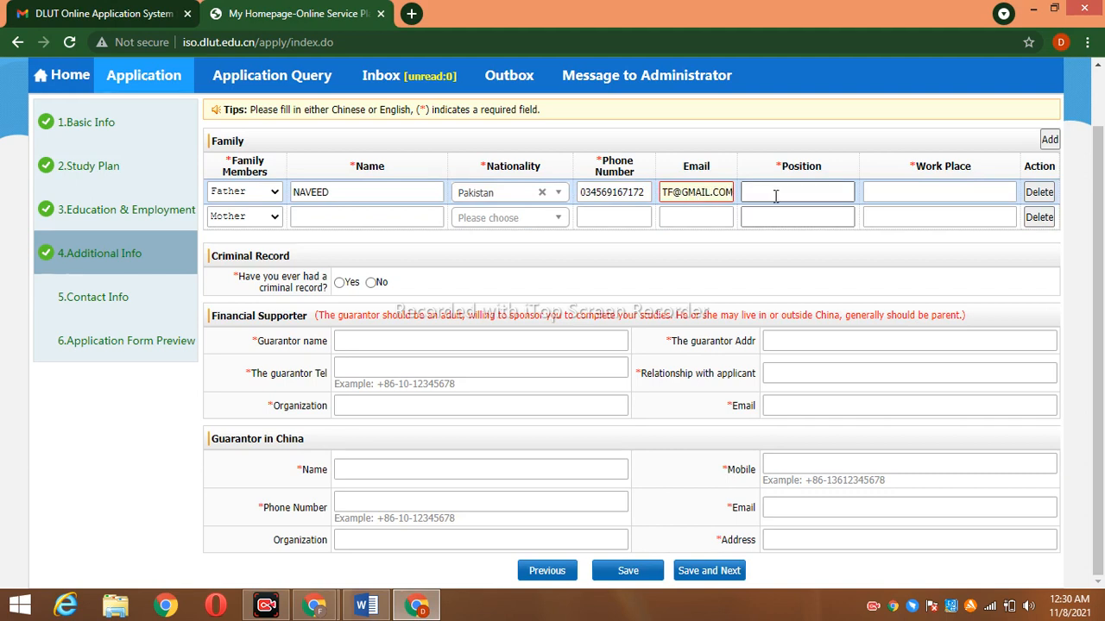
pyautogui.write('TEACHER')
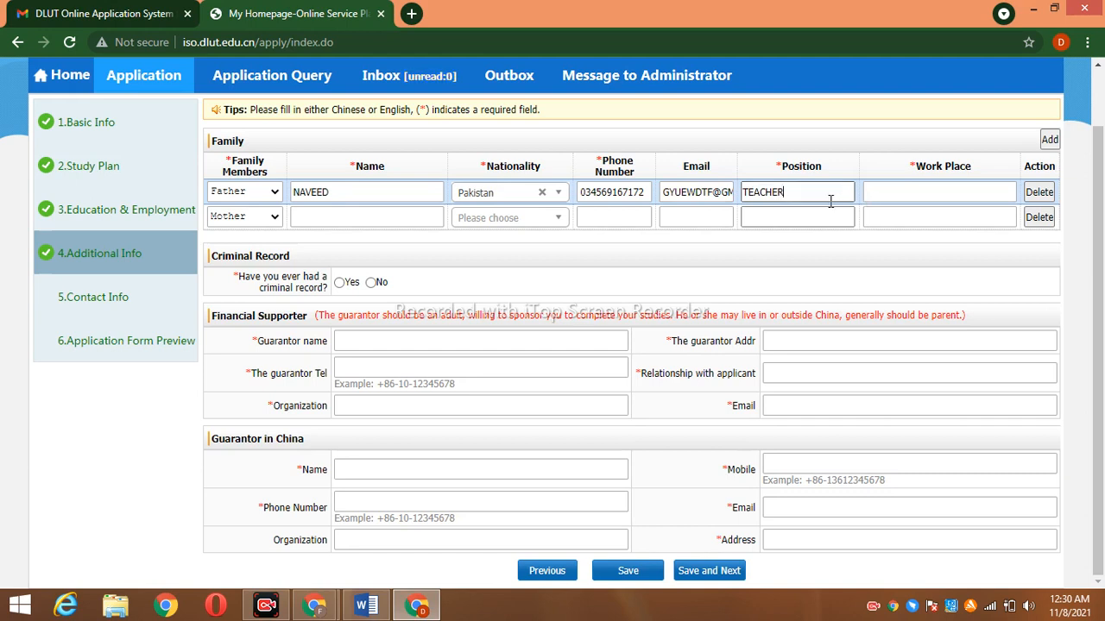
pyautogui.click(918, 193)
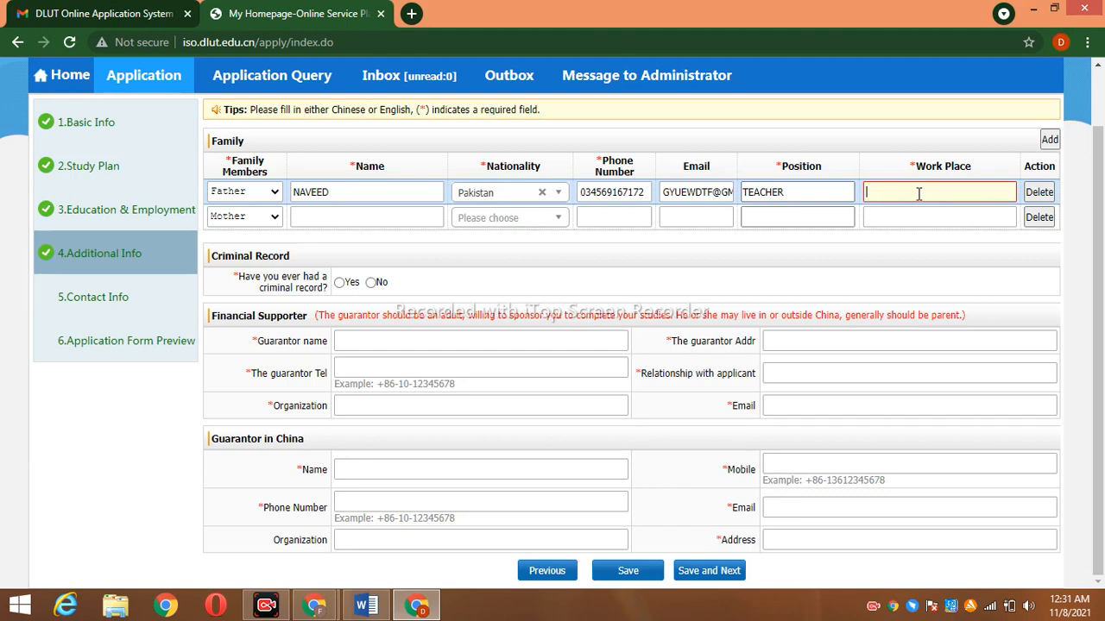
pyautogui.write('KARACHI')
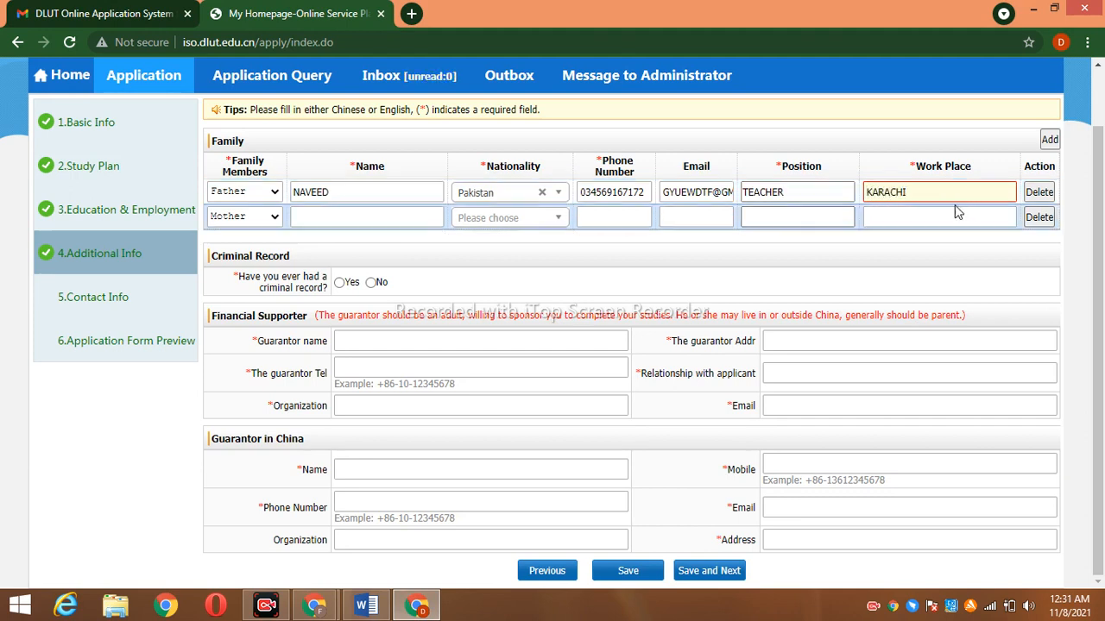
# Add three family rows, then remove the extra empty ones
pyautogui.click(1051, 140)
pyautogui.click(1051, 140)
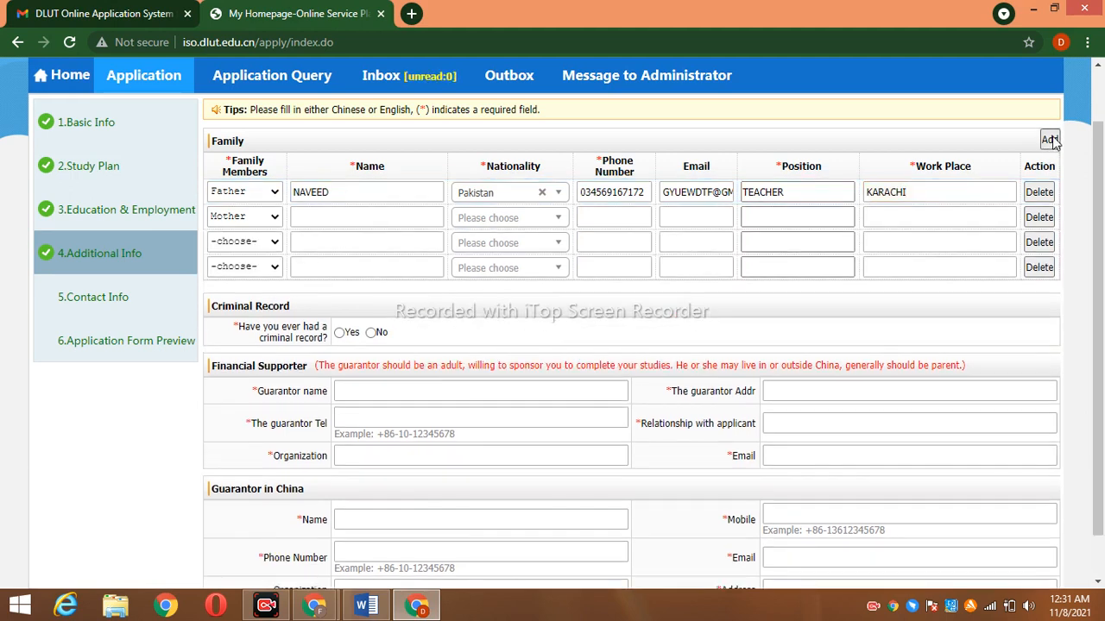
pyautogui.click(1050, 141)
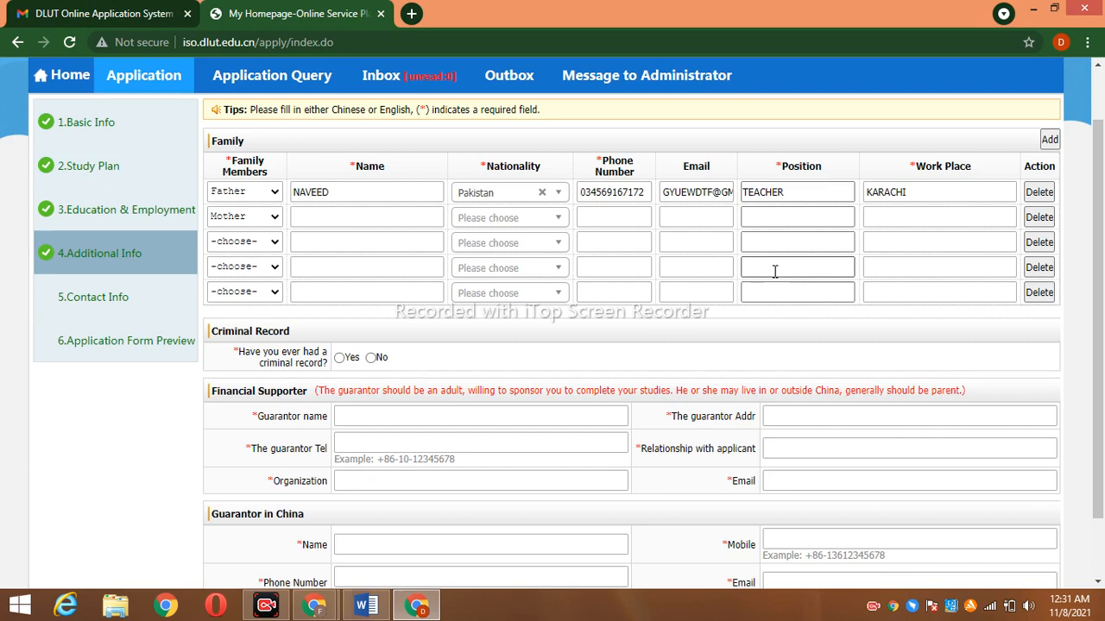
pyautogui.click(1038, 292)
pyautogui.click(1040, 266)
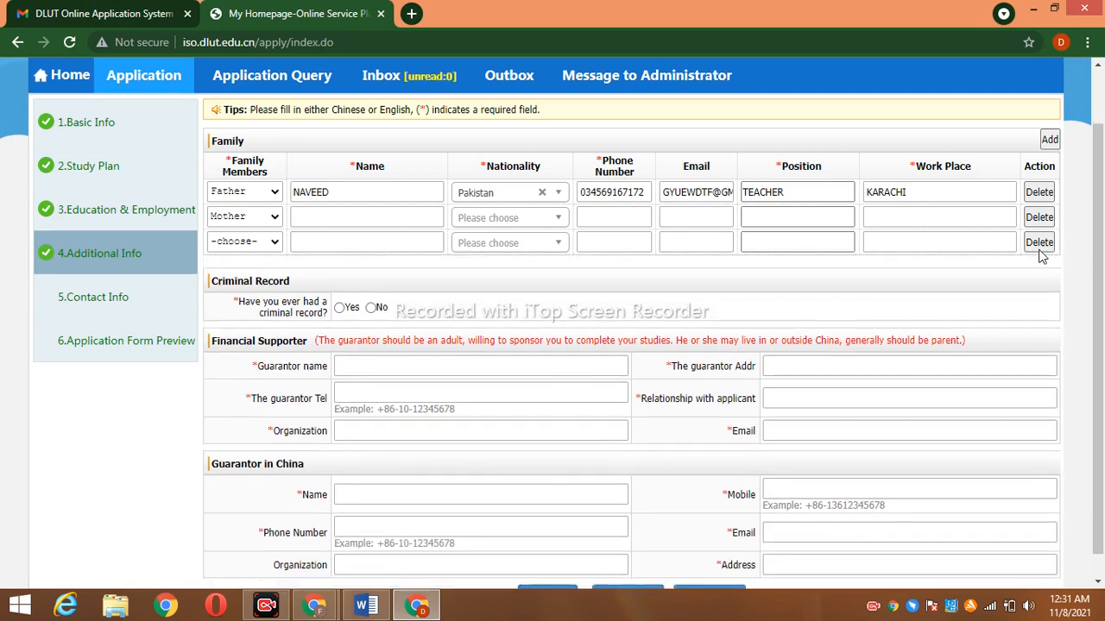
pyautogui.click(1039, 242)
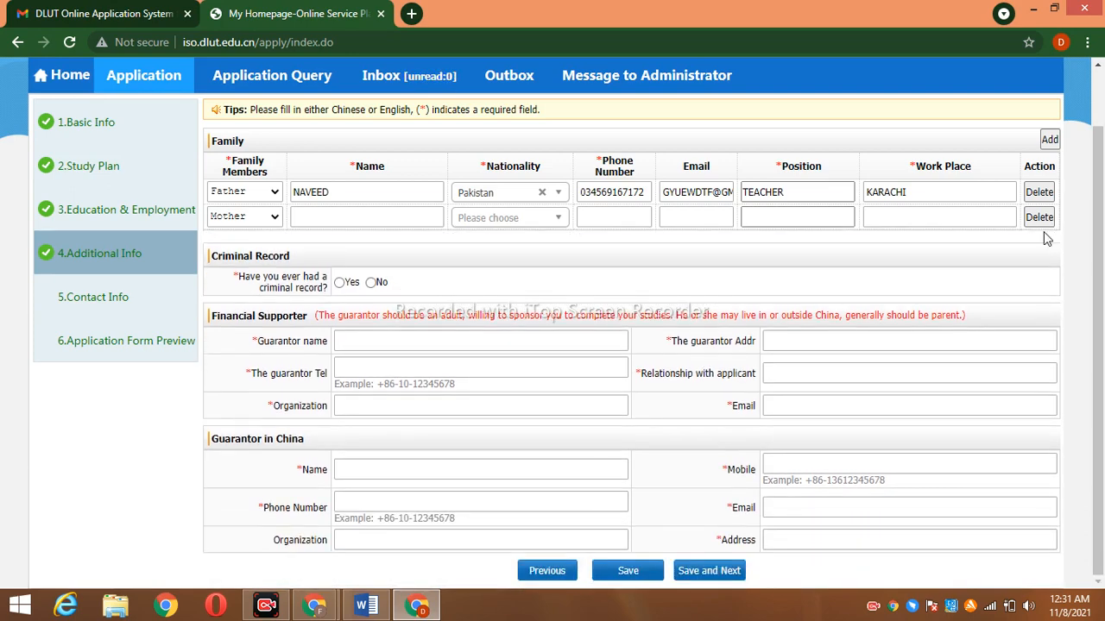
# Set the second family member to Brother with his name, Pakistani nationality and phone number
pyautogui.click(271, 217)
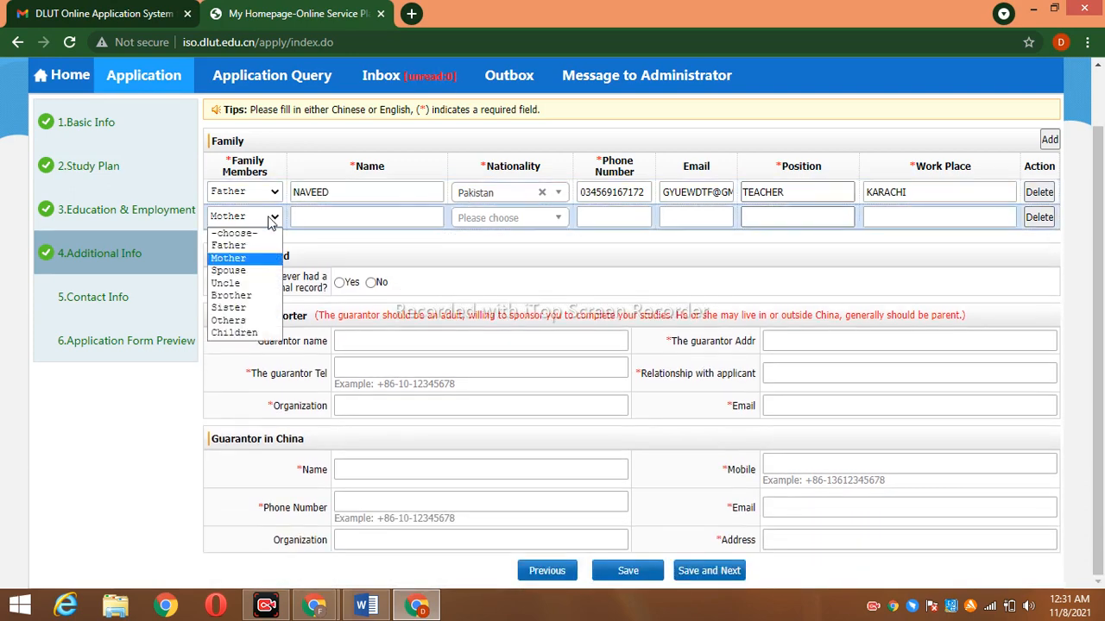
pyautogui.click(259, 295)
pyautogui.click(350, 218)
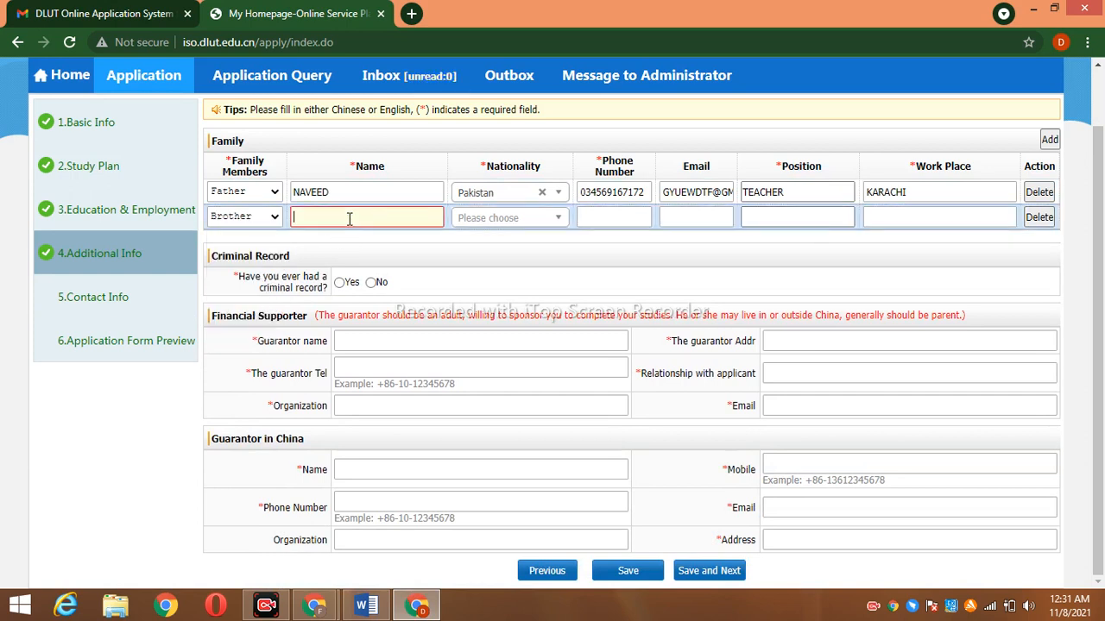
pyautogui.write('JAMAL')
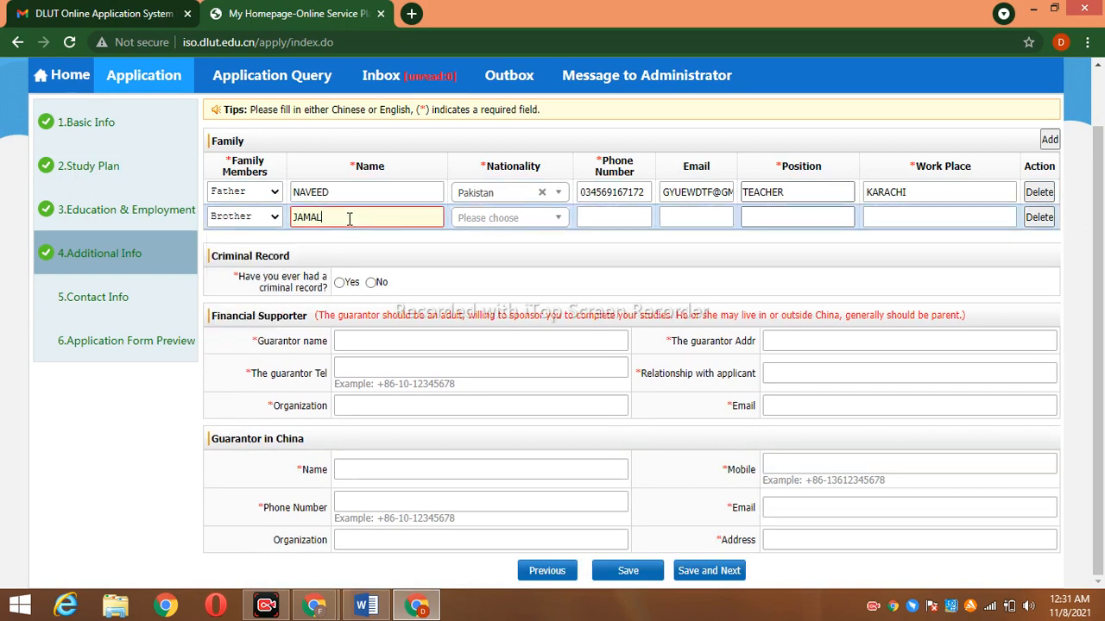
pyautogui.click(514, 217)
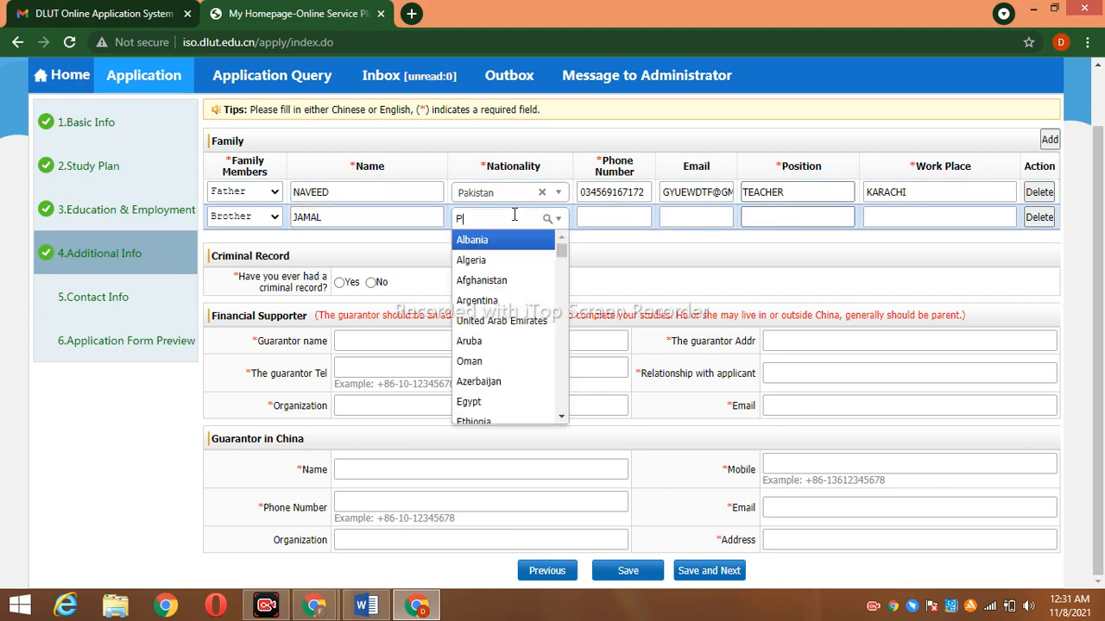
pyautogui.write('PAK')
pyautogui.click(604, 219)
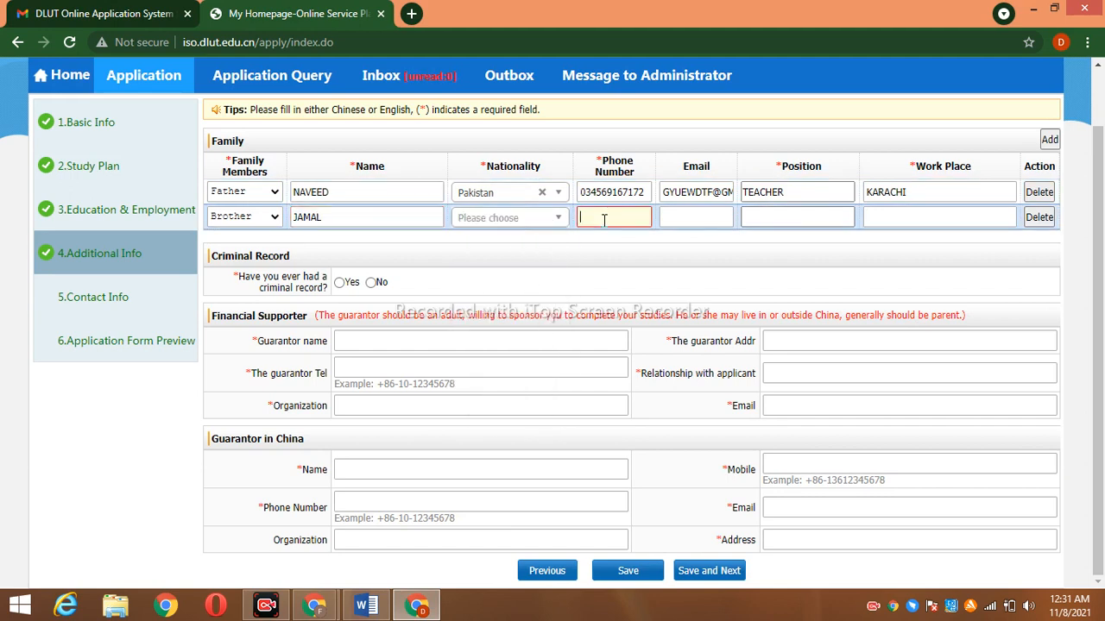
# Enter the brother's e-mail, position POSTMAN, work place LAHORE, and answer No to criminal record
pyautogui.click(682, 216)
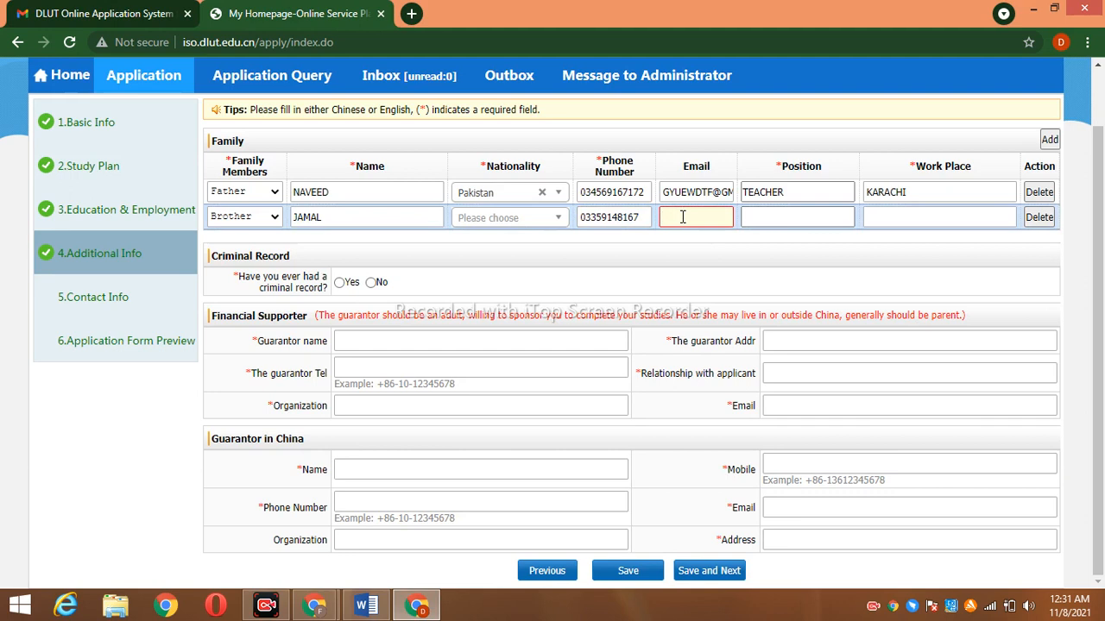
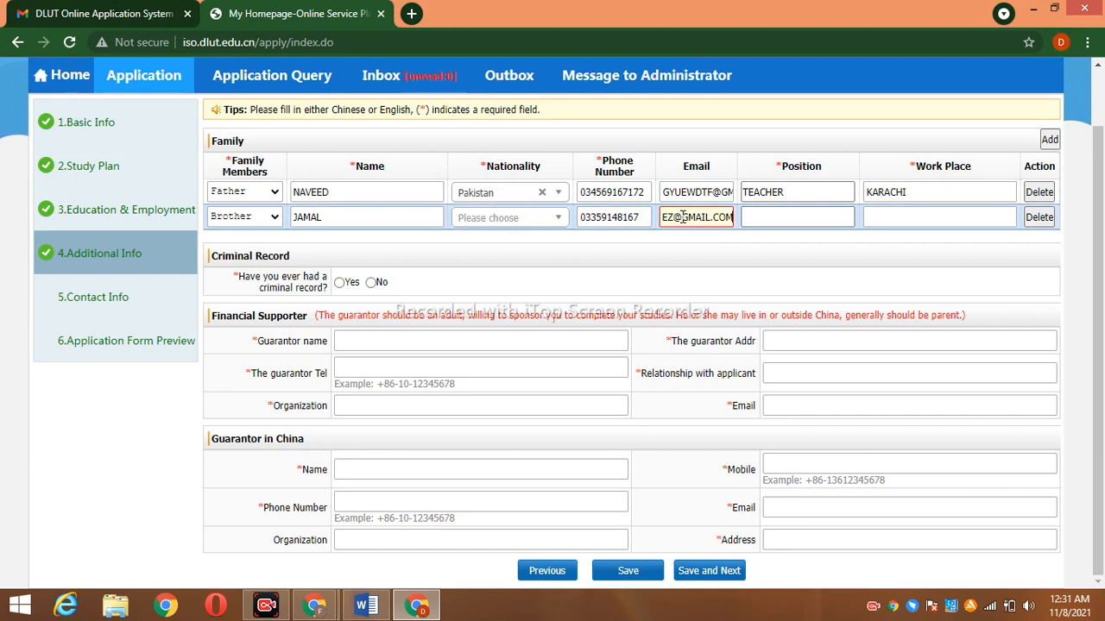
pyautogui.click(774, 223)
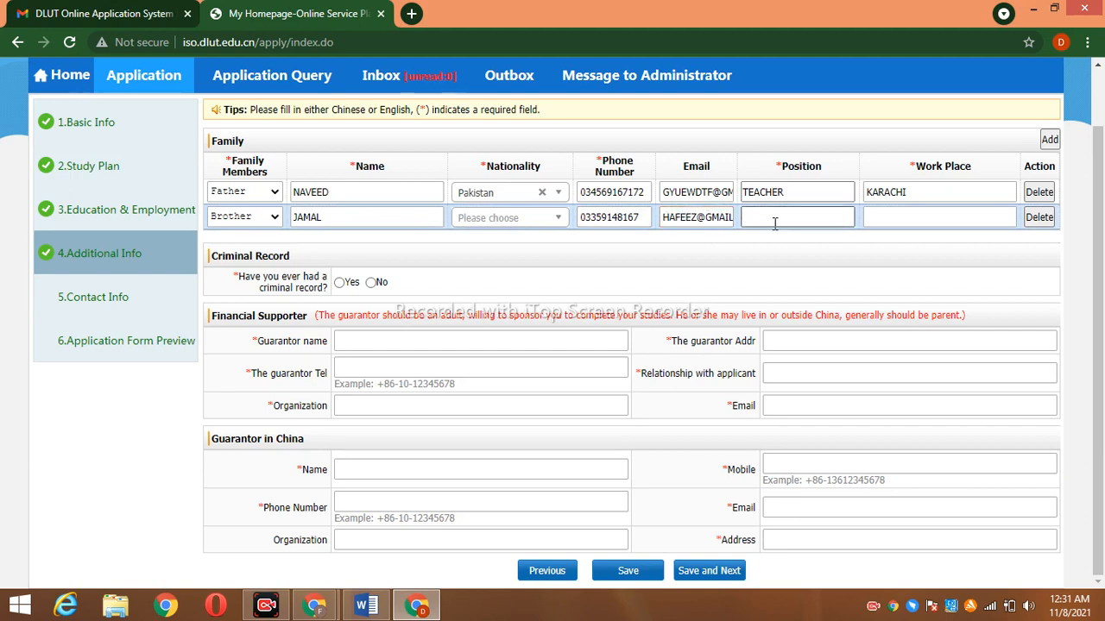
pyautogui.write('POSTMAN')
pyautogui.click(889, 222)
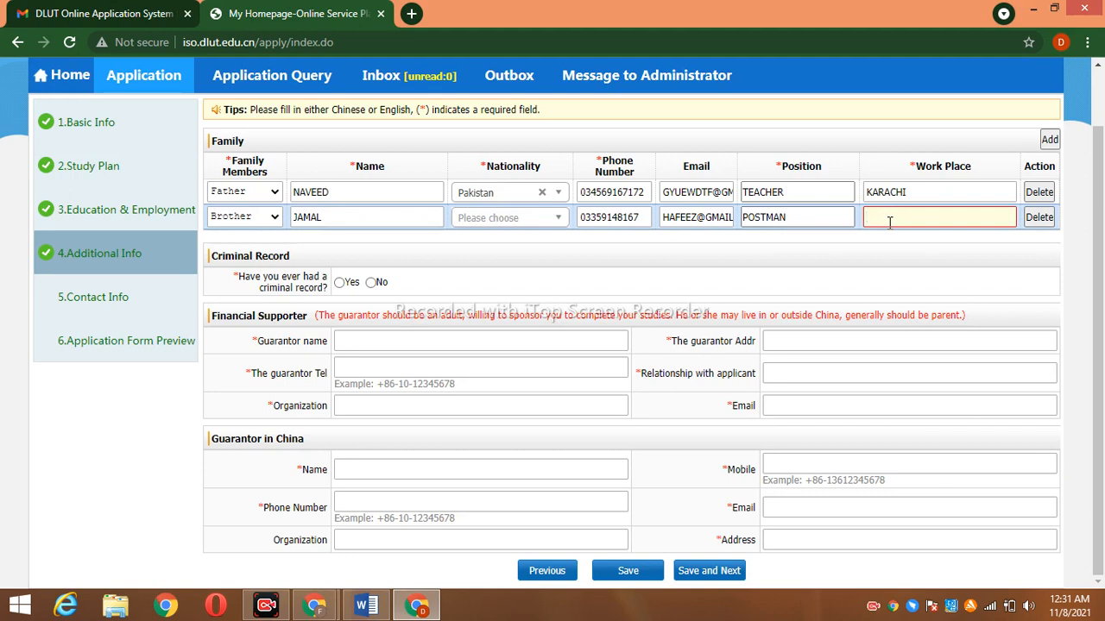
pyautogui.write('LAHORE')
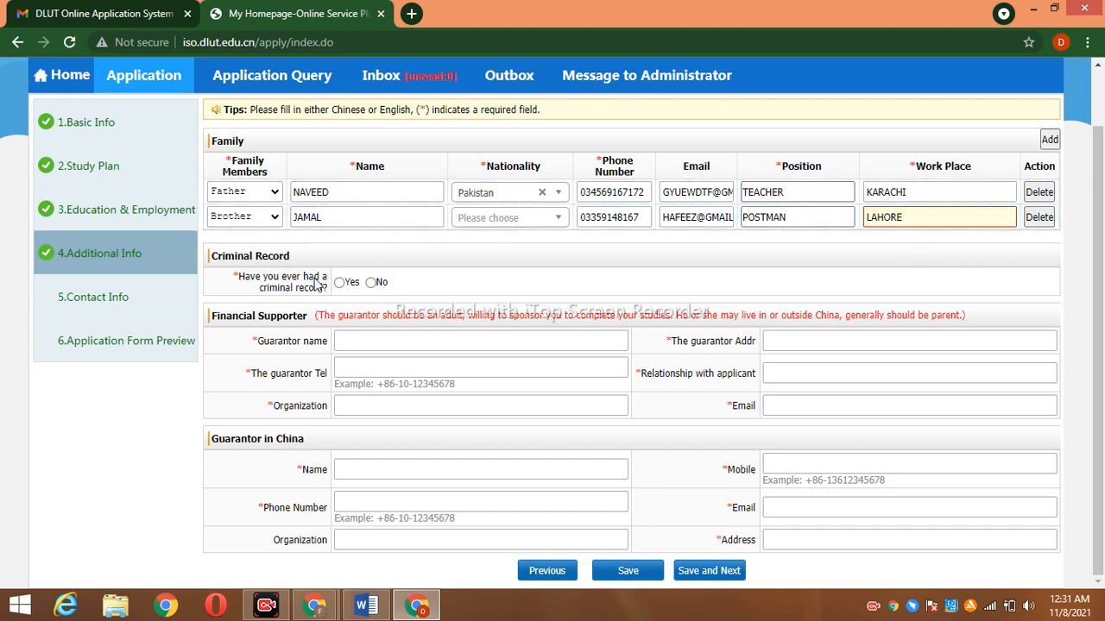
pyautogui.click(340, 284)
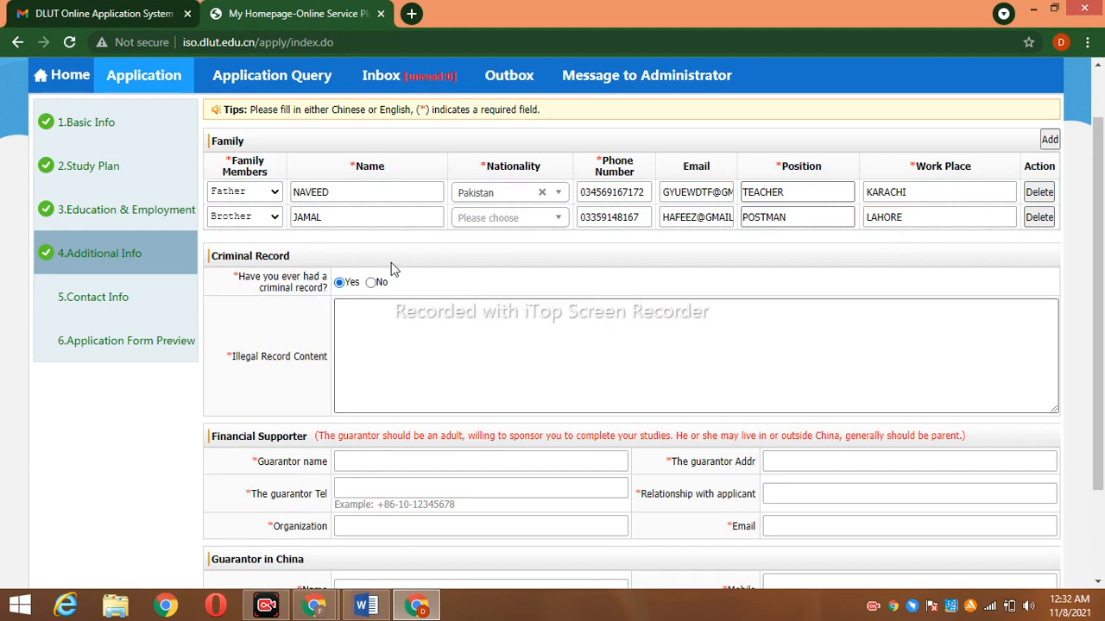
pyautogui.click(372, 282)
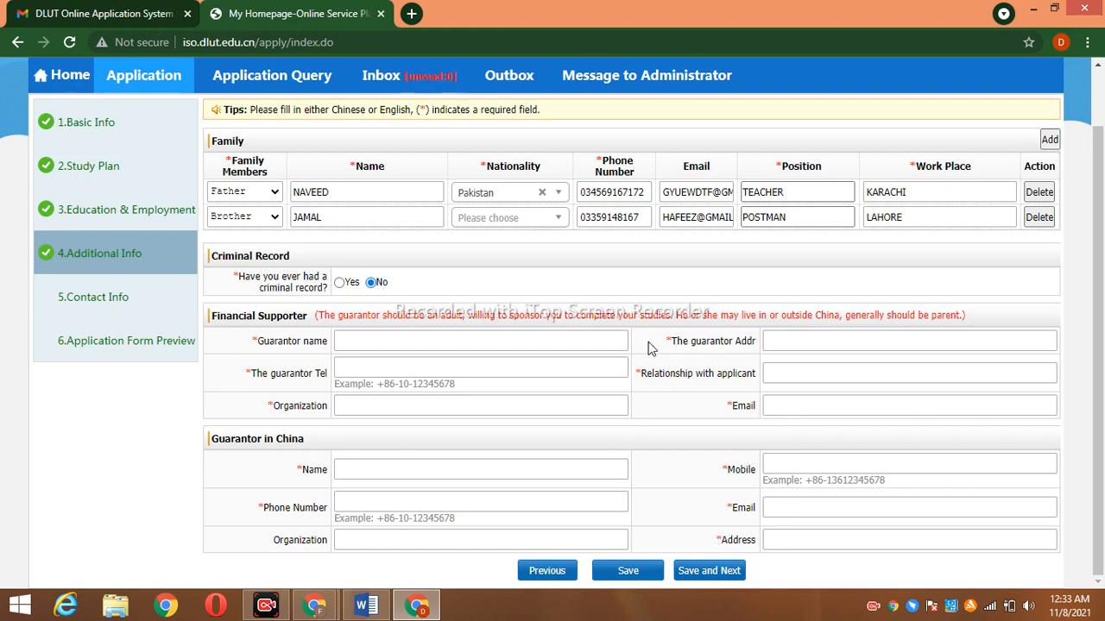
# Begin entering the guarantor's name
pyautogui.click(514, 343)
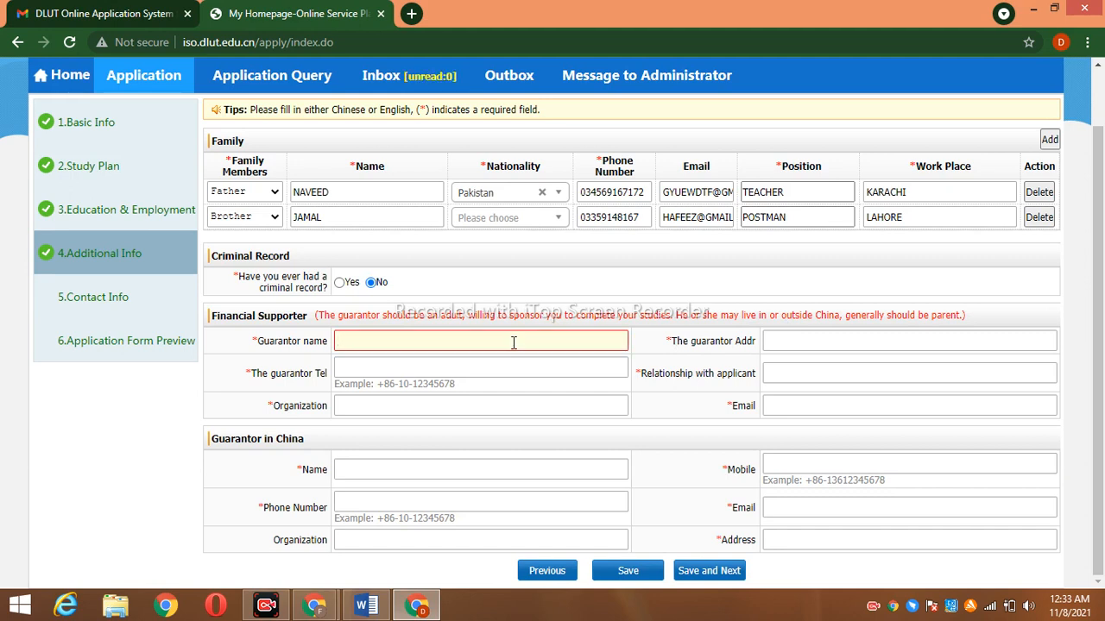
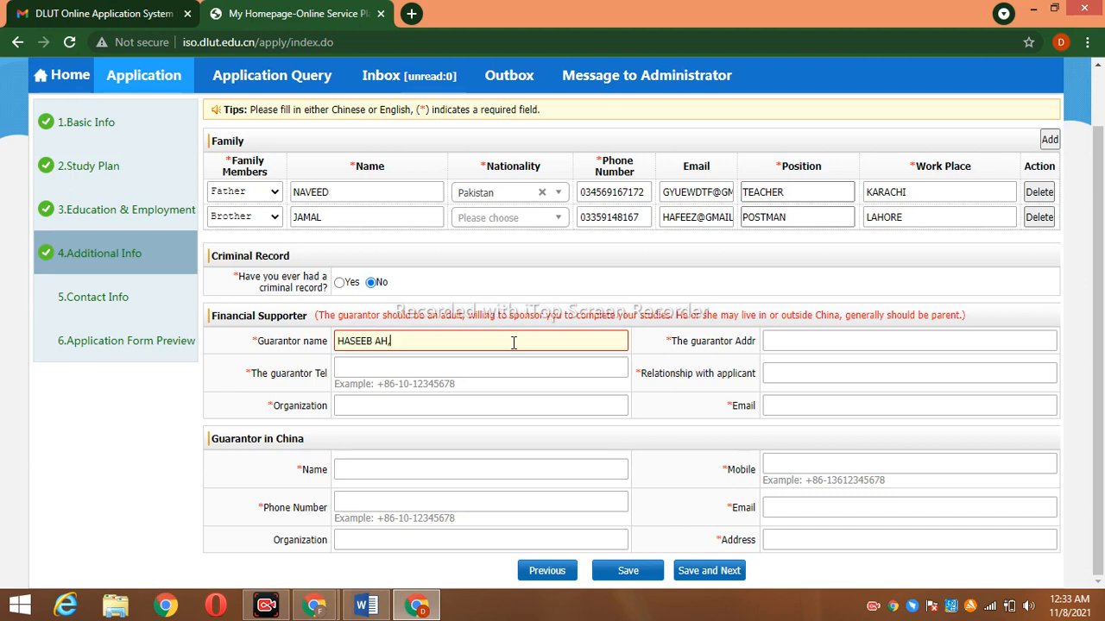
# Enter the financial supporter's name, phone number and organization GOVERNMENT EMPLOYEE
pyautogui.click(493, 374)
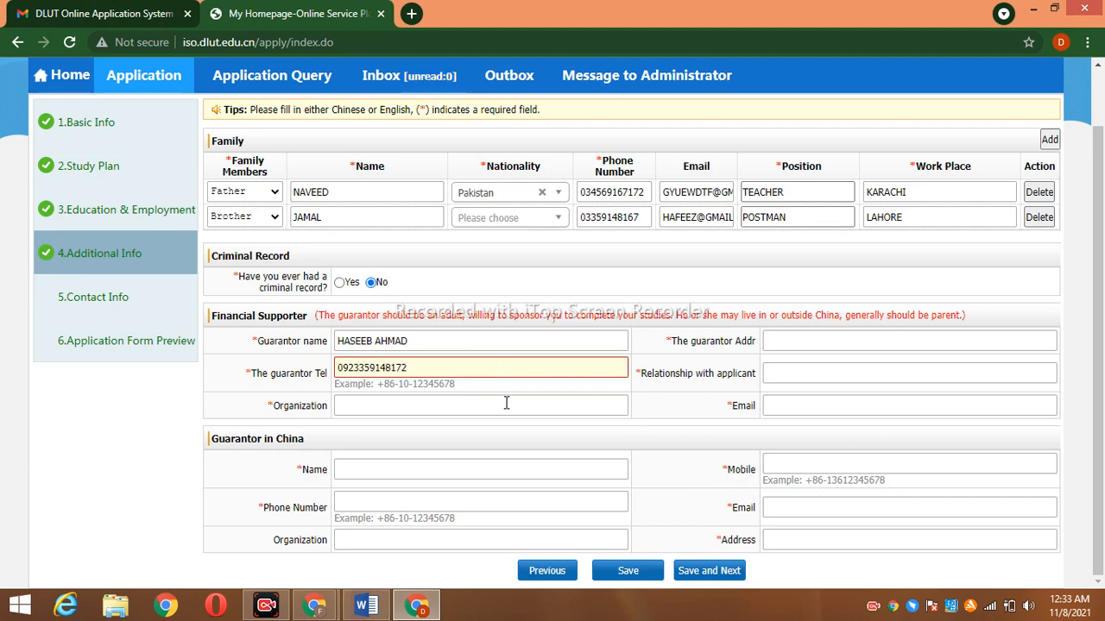
pyautogui.click(488, 398)
pyautogui.write('SC')
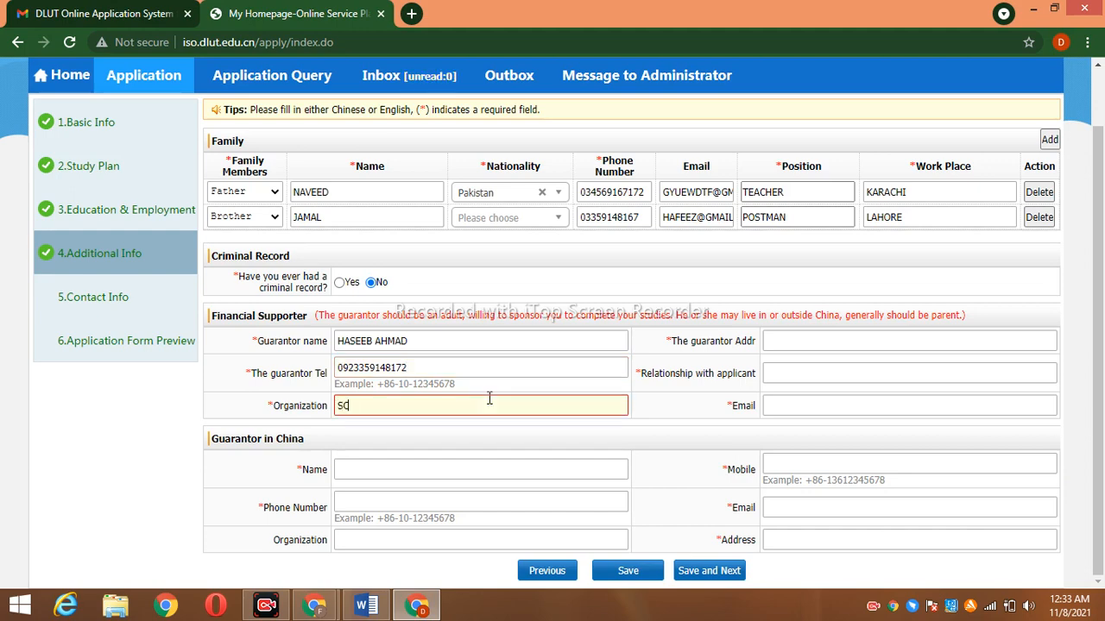
pyautogui.press('BackSpace')
pyautogui.press('BackSpace')
pyautogui.write('GOVERNMEN')
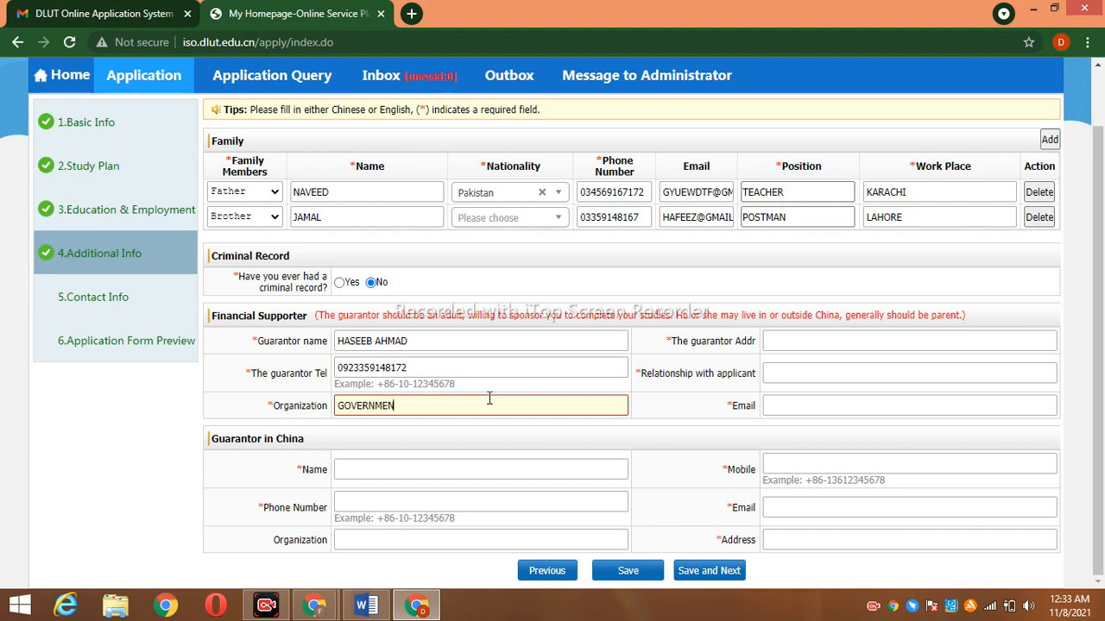
pyautogui.write('T EMPLOYEE')
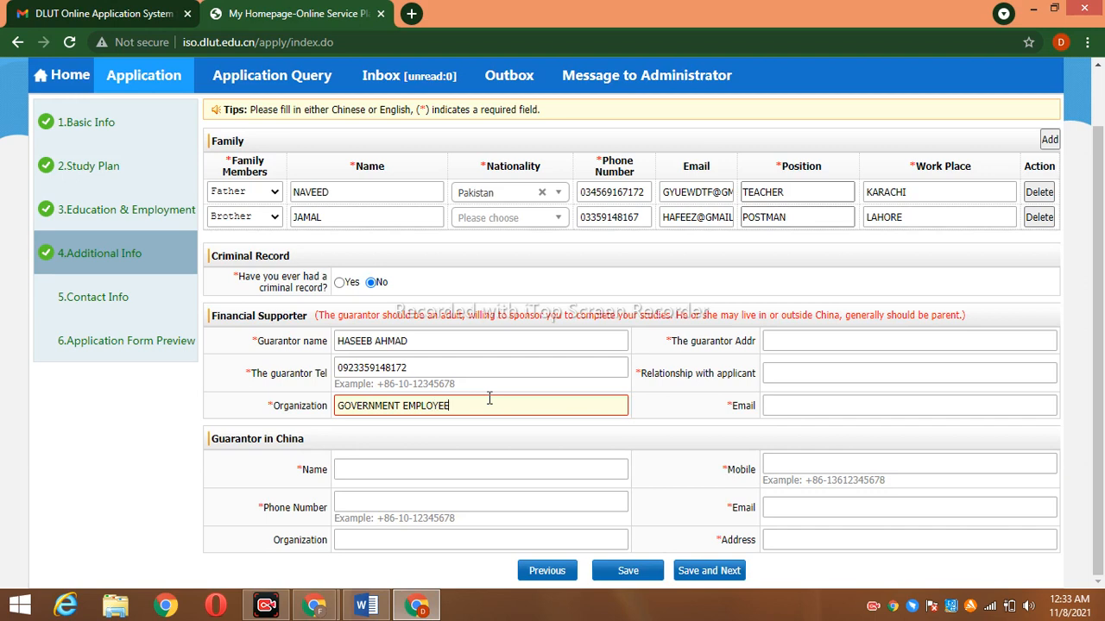
# Fill in the supporter's address, relationship SON and e-mail address
pyautogui.click(781, 342)
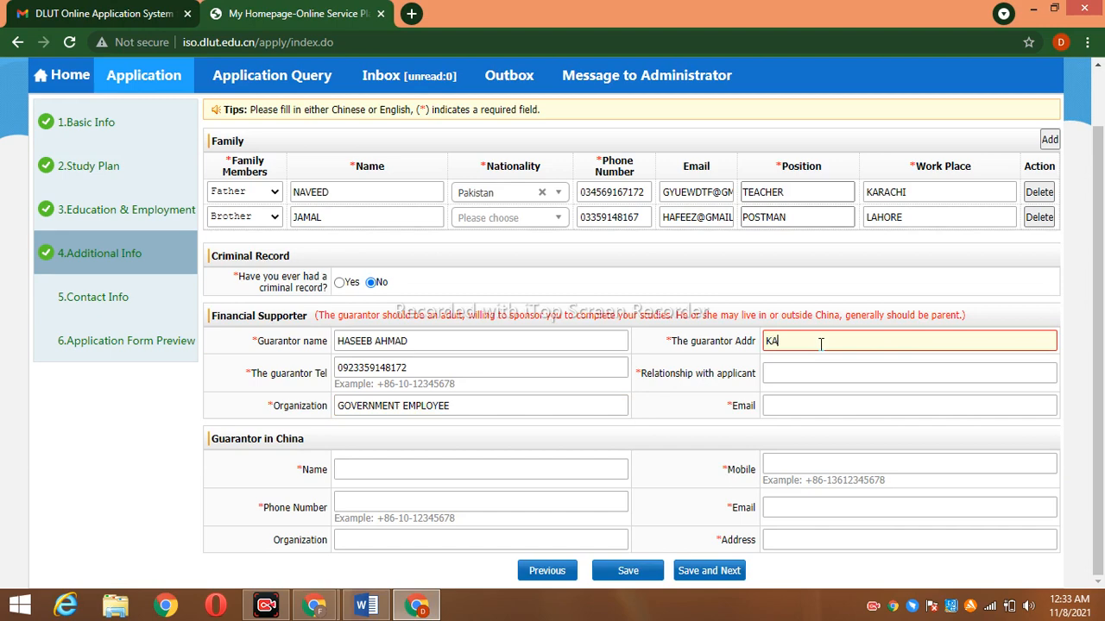
pyautogui.write('RAM')
pyautogui.press('BackSpace')
pyautogui.write('K')
pyautogui.click(805, 373)
pyautogui.write('SON')
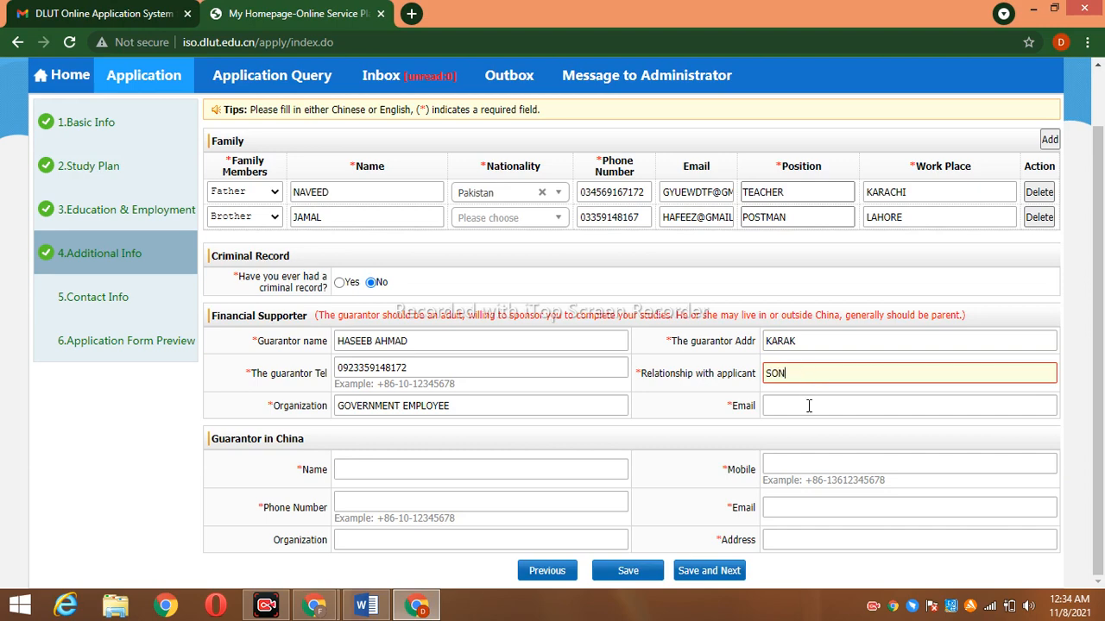
pyautogui.click(808, 408)
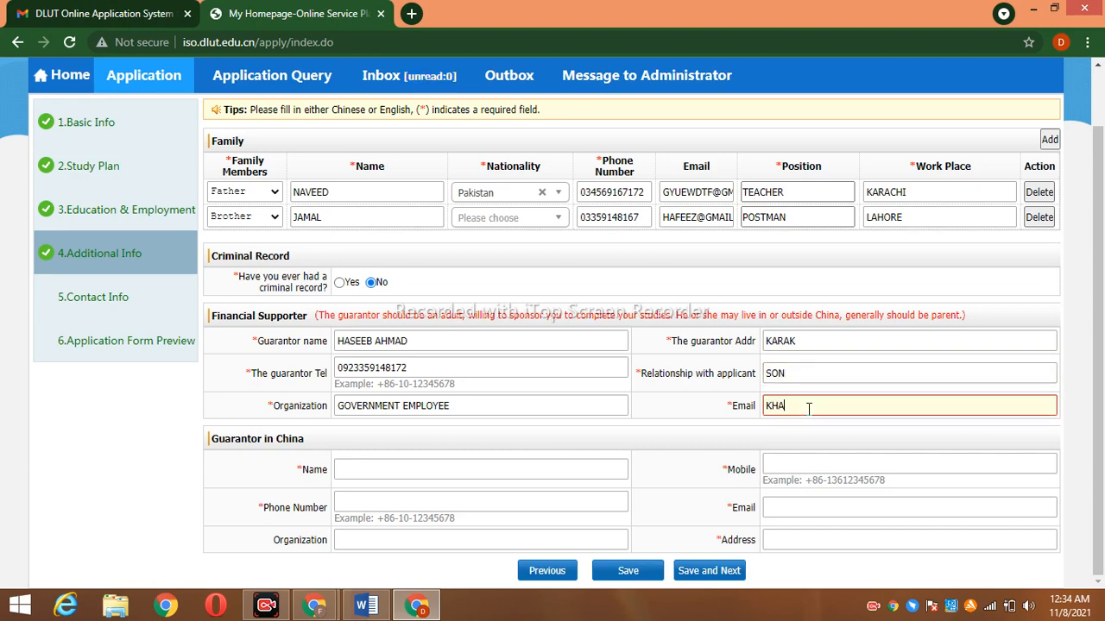
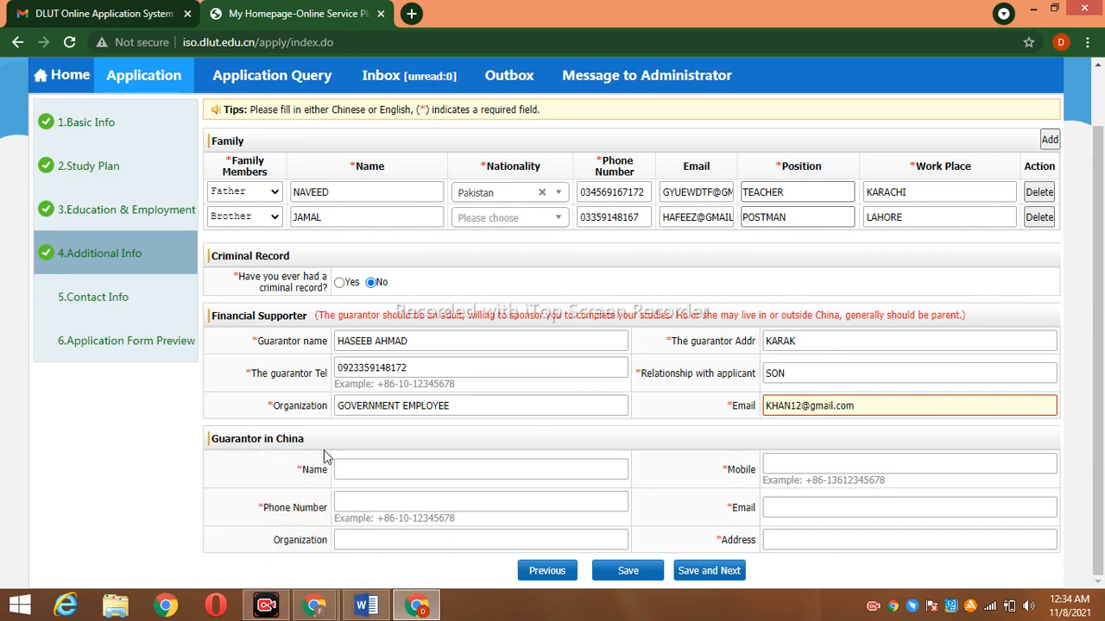
pyautogui.click(375, 468)
# Enter the Guarantor in China's name and phone number, correcting the name
pyautogui.write('nan')
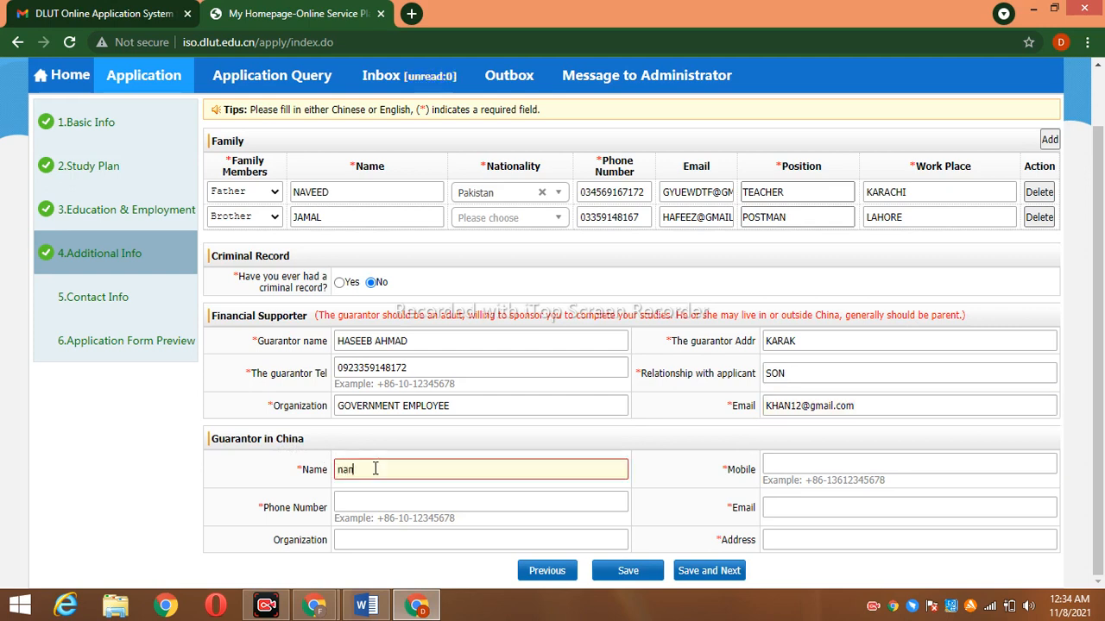
pyautogui.write('jing uni')
pyautogui.click(378, 501)
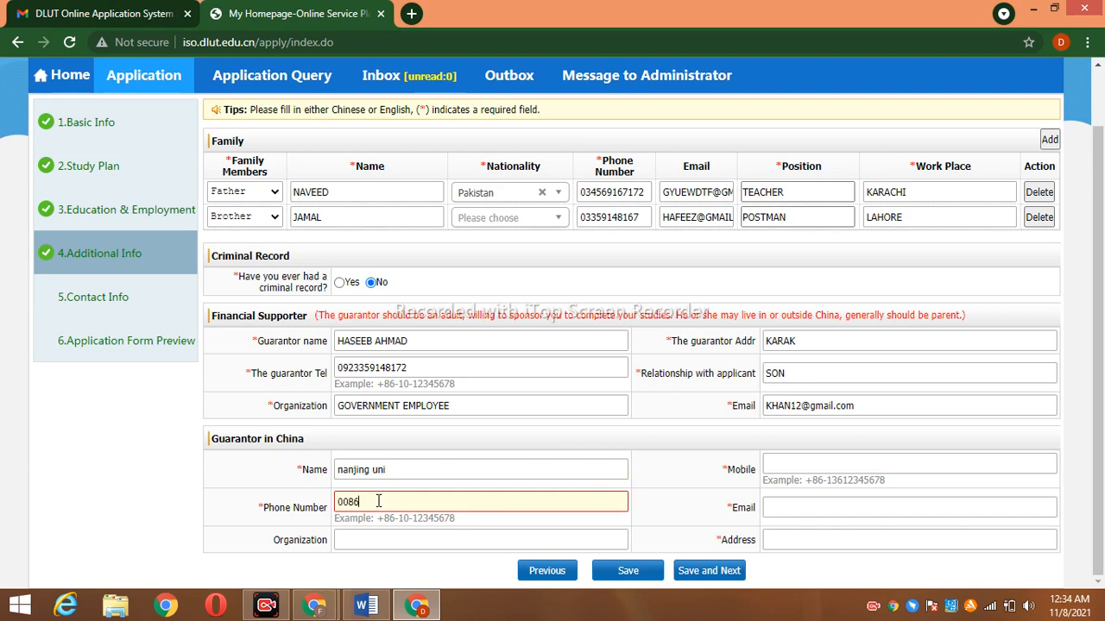
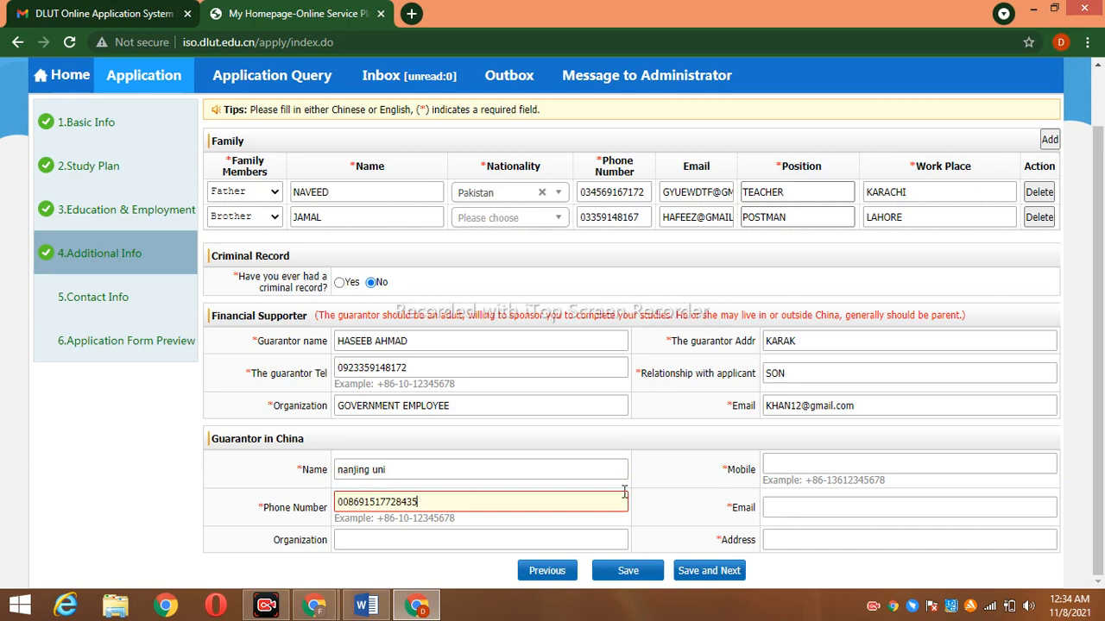
pyautogui.click(407, 470)
pyautogui.press('BackSpace')
pyautogui.press('BackSpace')
pyautogui.press('BackSpace')
pyautogui.press('BackSpace')
pyautogui.press('BackSpace')
pyautogui.press('BackSpace')
pyautogui.press('BackSpace')
pyautogui.press('BackSpace')
pyautogui.press('BackSpace')
pyautogui.press('BackSpace')
pyautogui.press('BackSpace')
pyautogui.write('junaid')
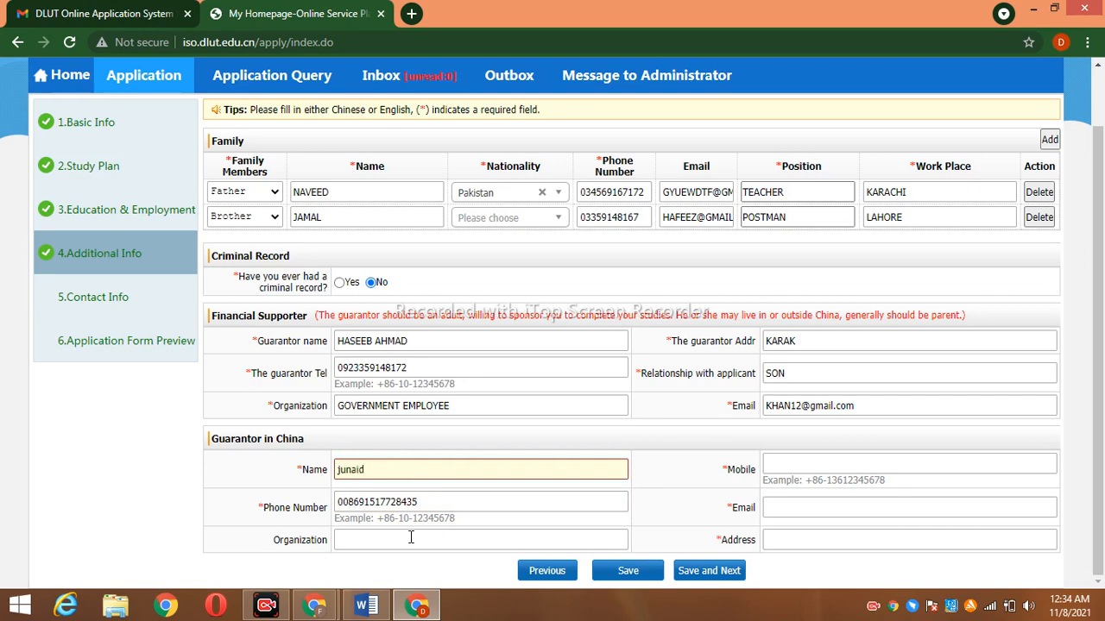
# Add organization ocean uni, the guarantor's mobile, e-mail and address, then save
pyautogui.click(411, 540)
pyautogui.write('oc')
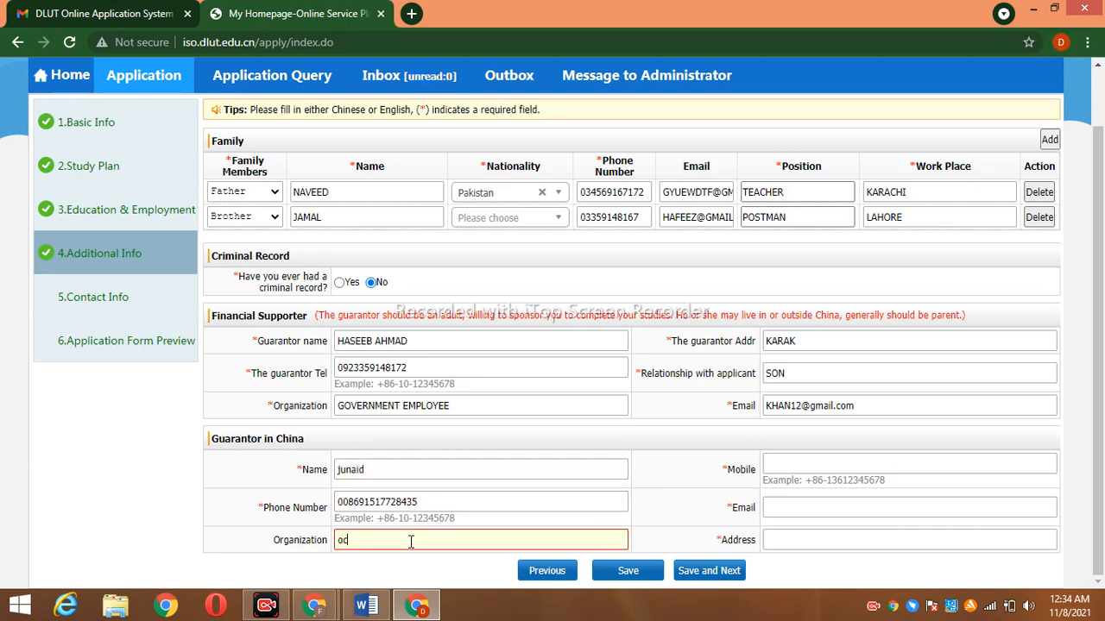
pyautogui.write('ean uni')
pyautogui.click(797, 463)
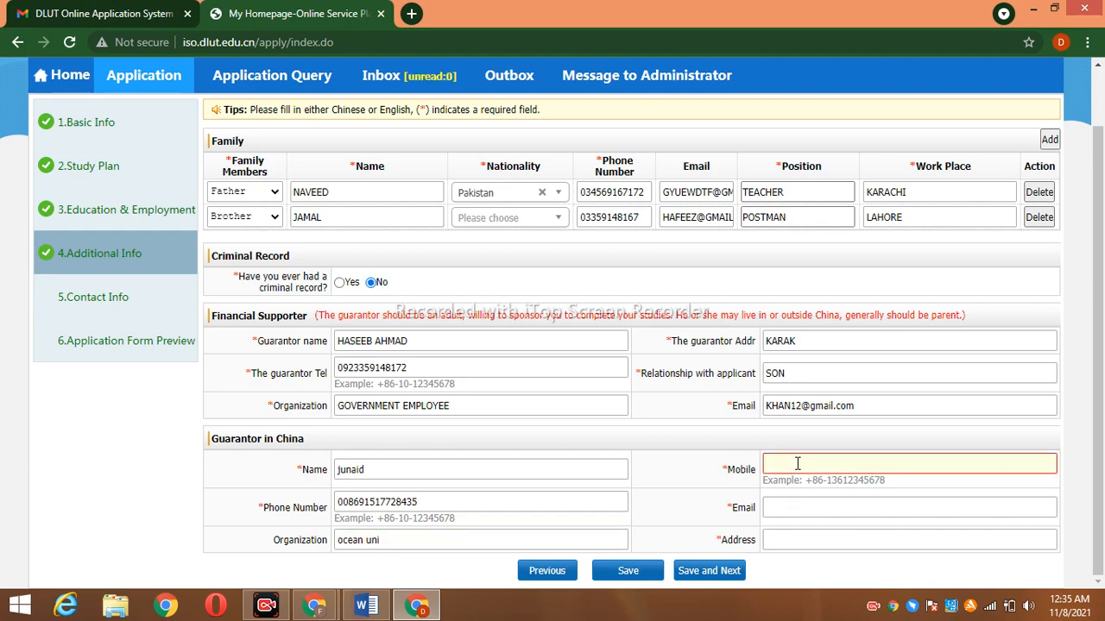
pyautogui.write('0086914717866554433')
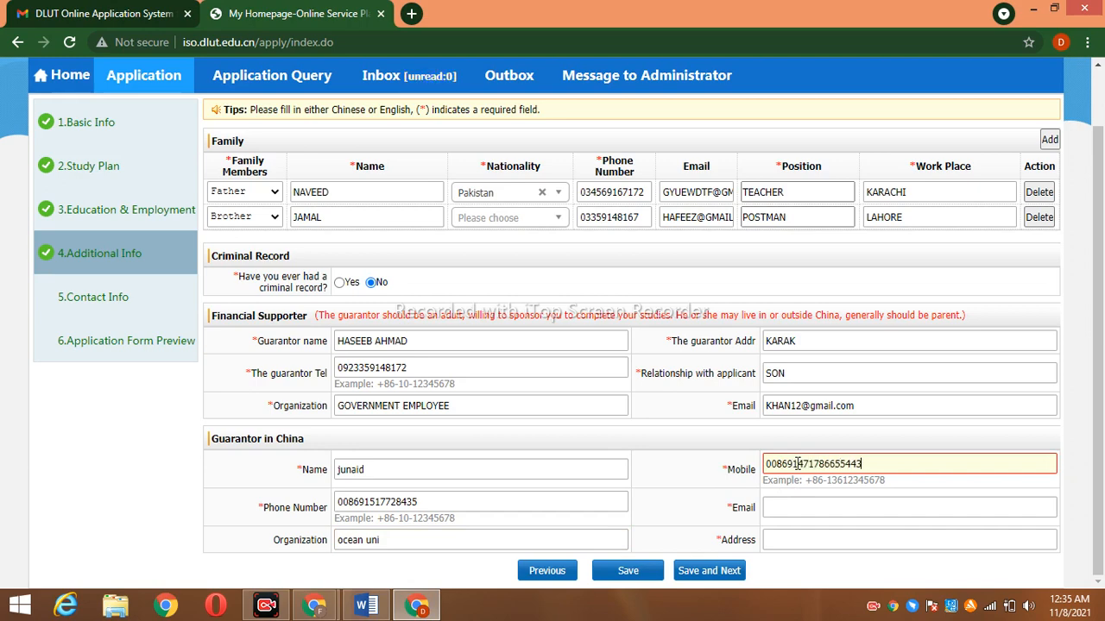
pyautogui.click(793, 509)
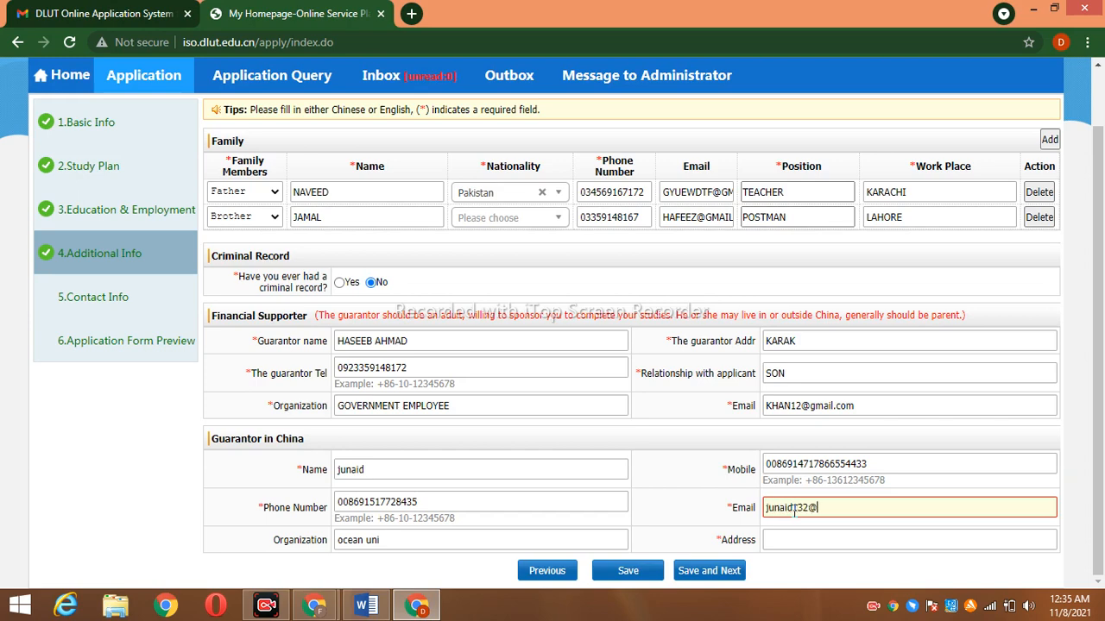
pyautogui.click(788, 540)
pyautogui.write('nan')
pyautogui.press('BackSpace')
pyautogui.press('BackSpace')
pyautogui.press('BackSpace')
pyautogui.write('sha')
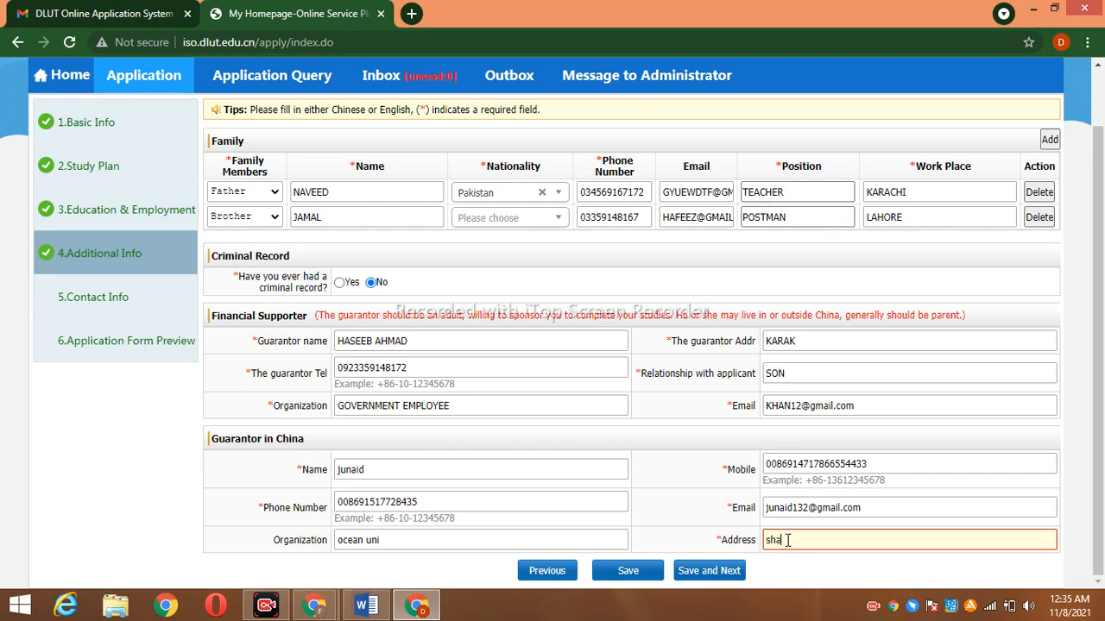
pyautogui.write('ndong prov')
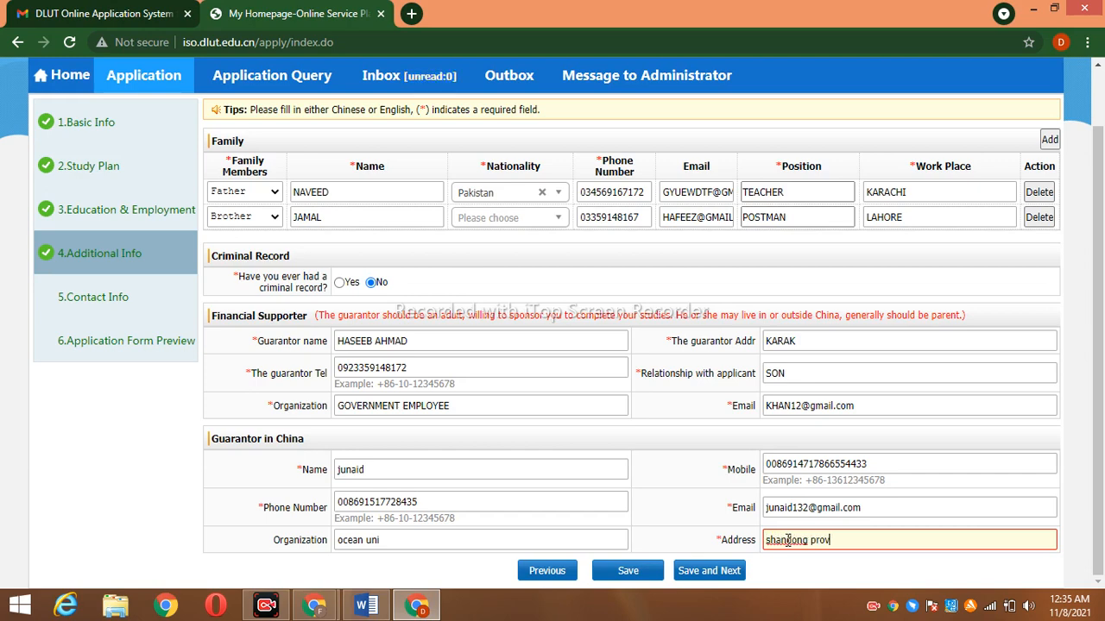
pyautogui.write('in')
pyautogui.click(723, 572)
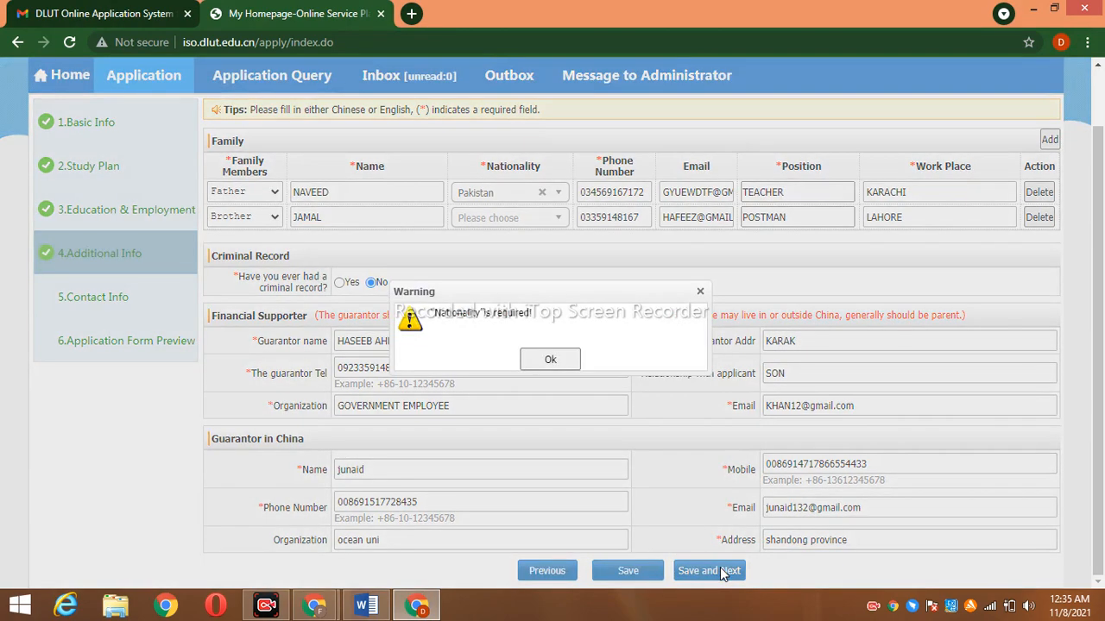
# Clear the Nationality warnings, give the brother Pakistan nationality, and save Additional Info
pyautogui.click(700, 290)
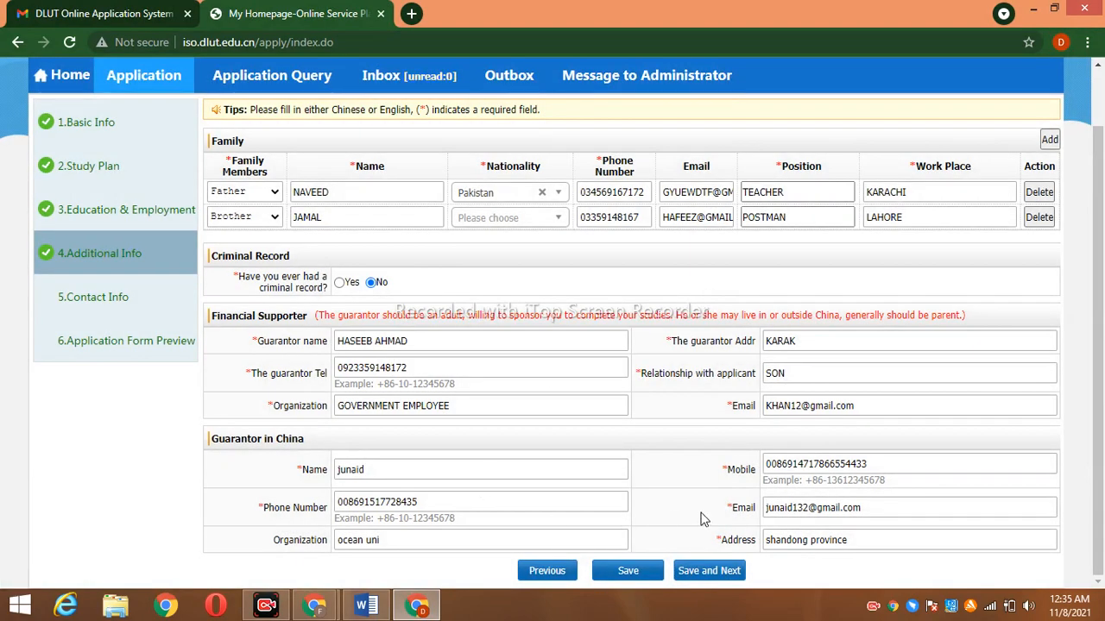
pyautogui.click(705, 570)
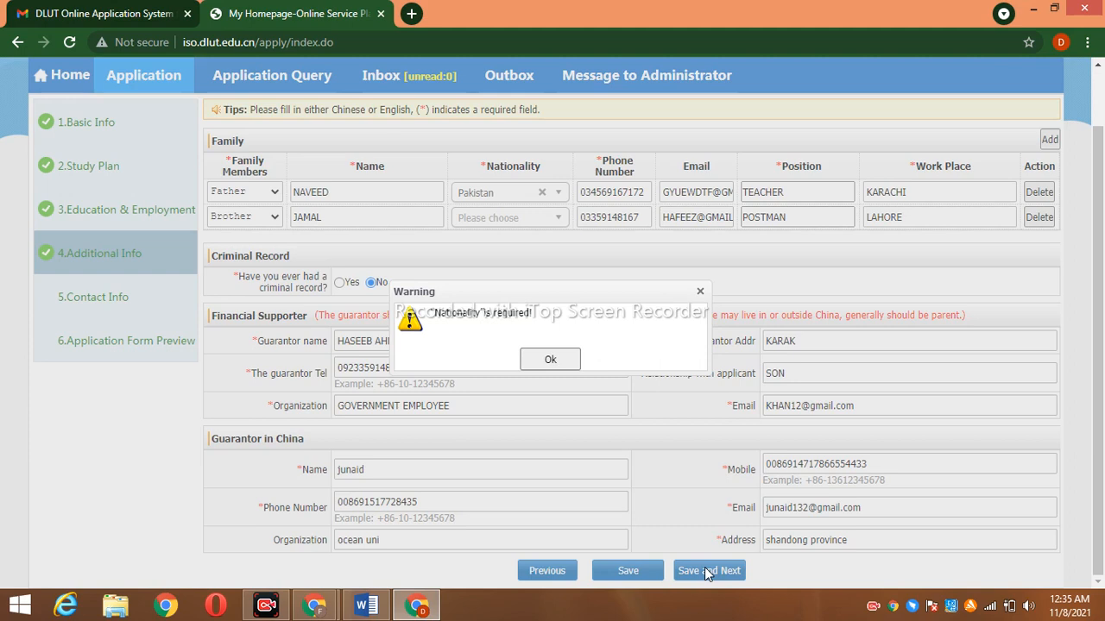
pyautogui.click(702, 293)
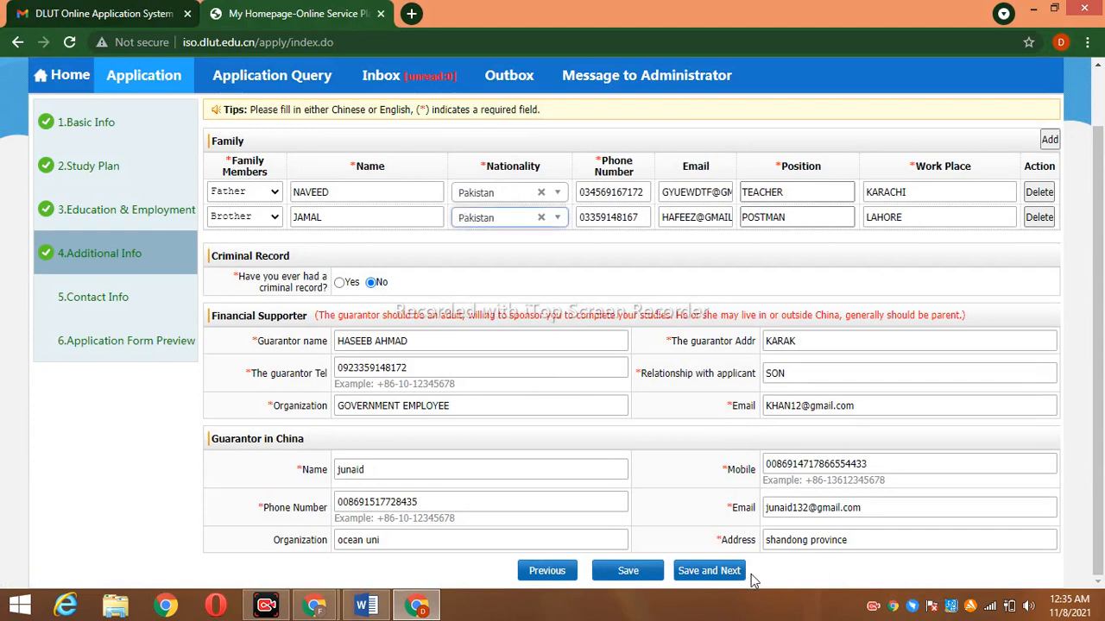
pyautogui.click(710, 570)
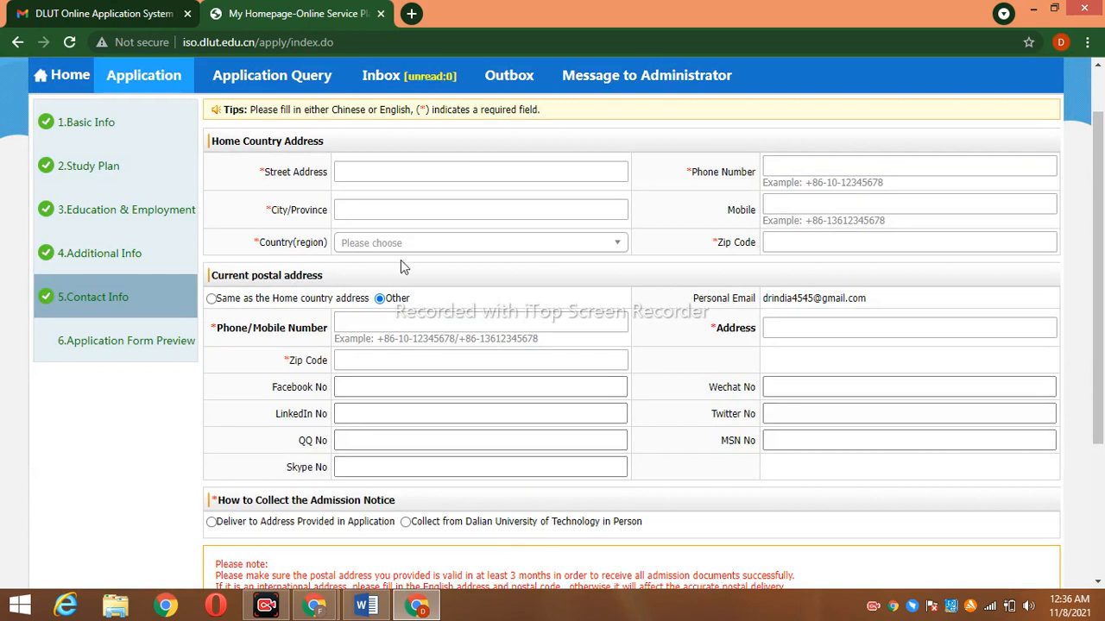
pyautogui.click(419, 172)
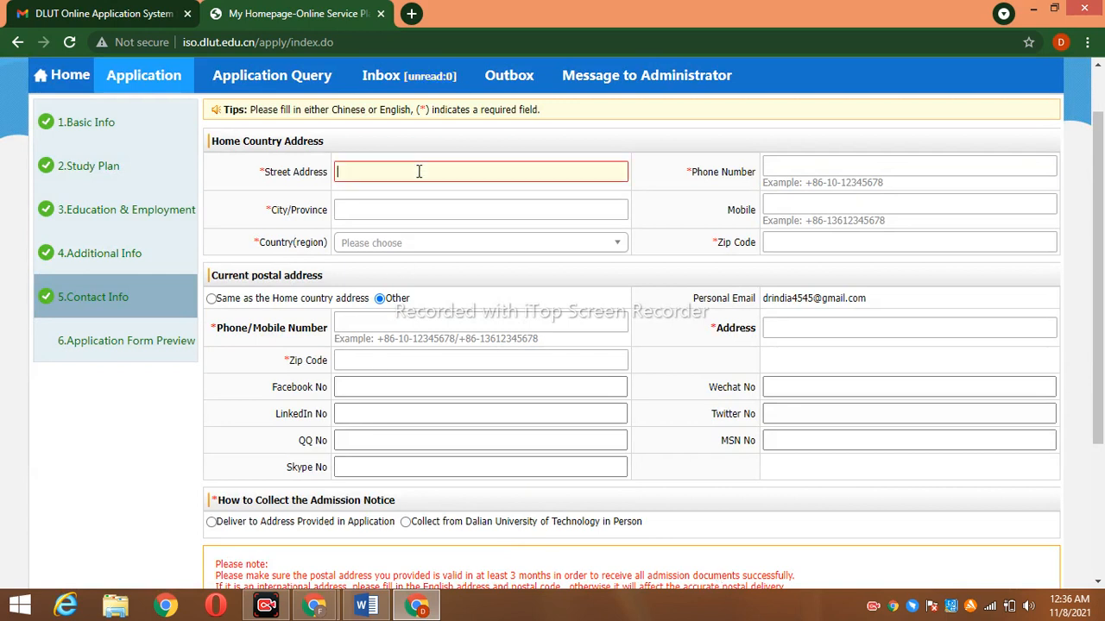
# Enter the home street address and city, with Pakistan as country
pyautogui.write('23')
pyautogui.click(417, 211)
pyautogui.write('karak')
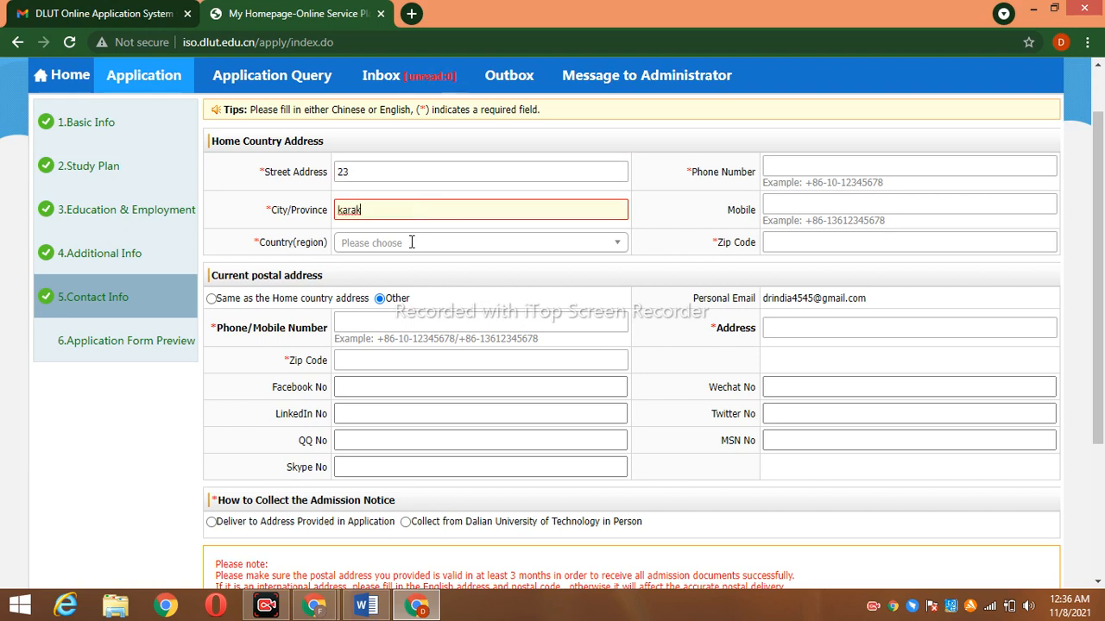
pyautogui.click(412, 243)
pyautogui.write('pak')
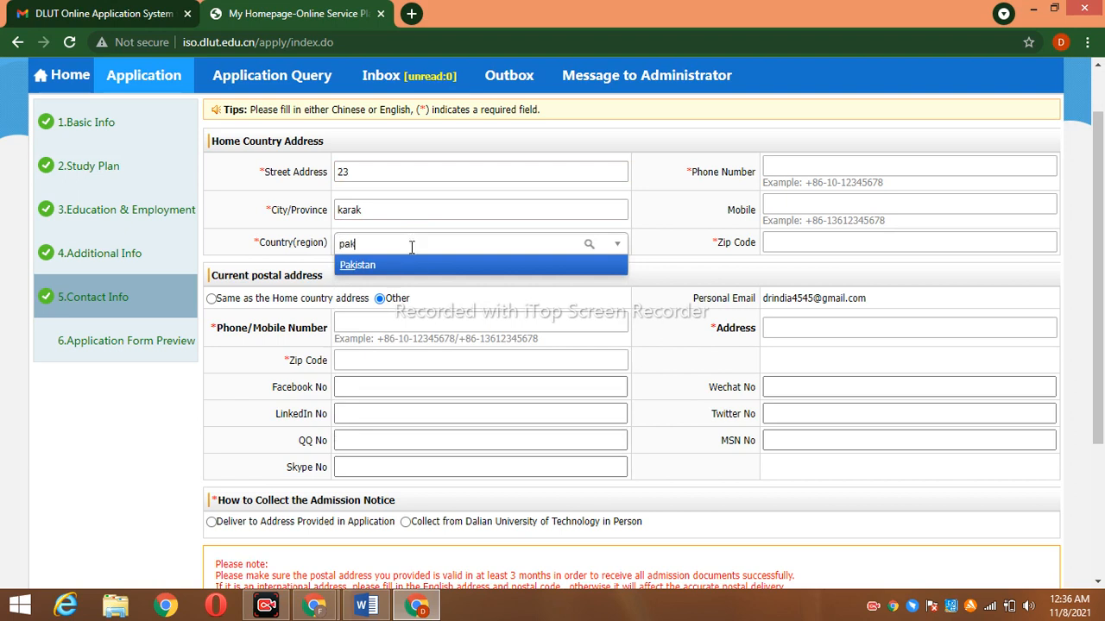
pyautogui.click(421, 265)
# Add the home phone, mobile and zip code; postal address same as home
pyautogui.click(861, 163)
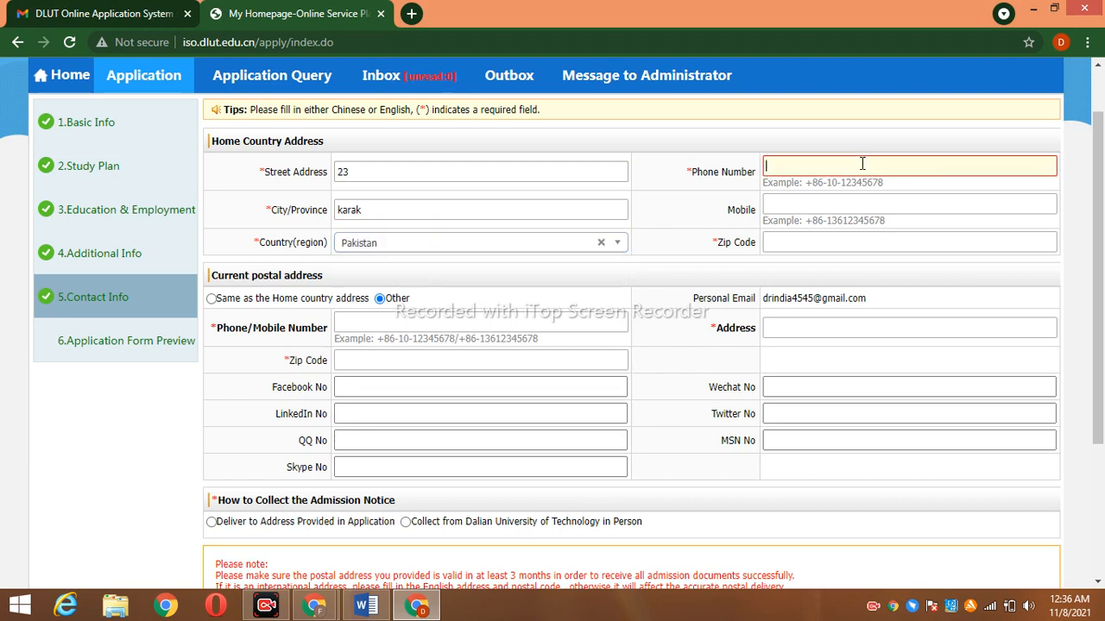
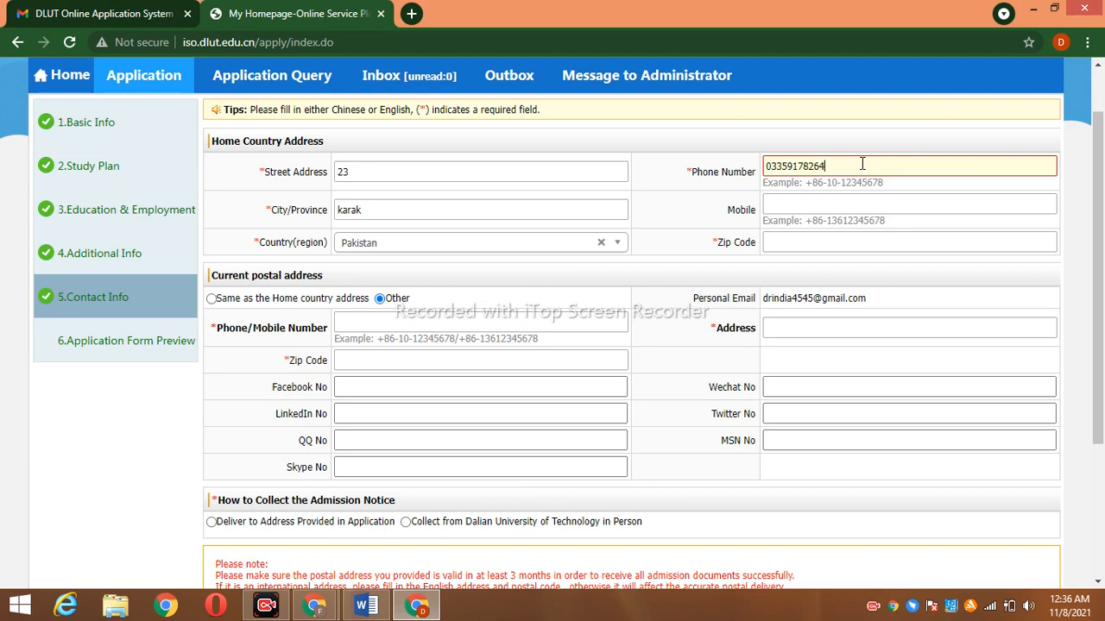
pyautogui.click(857, 202)
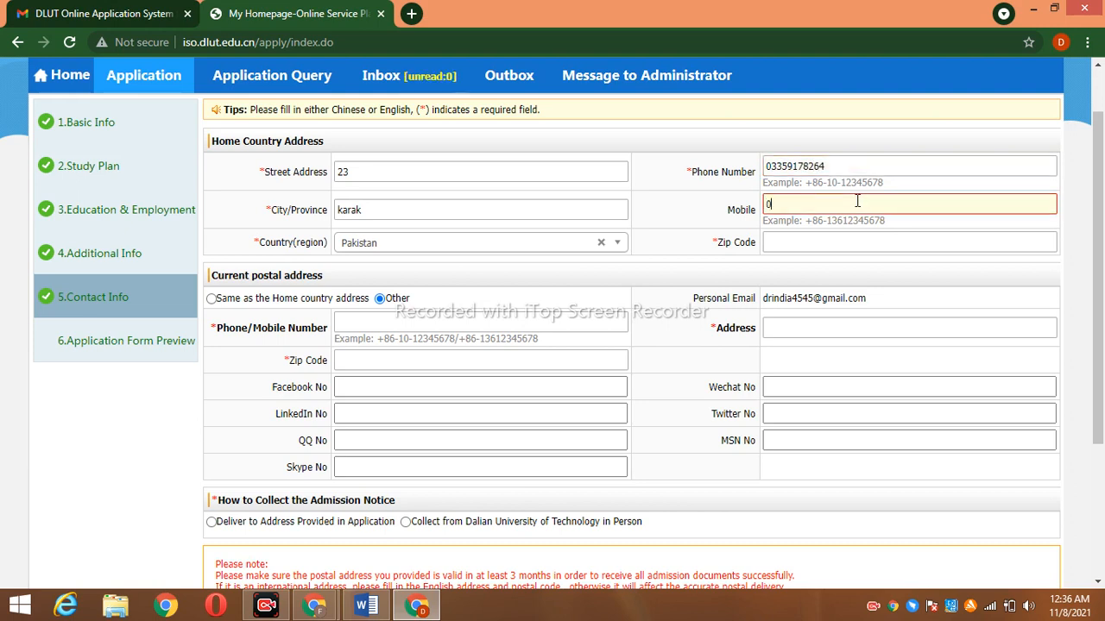
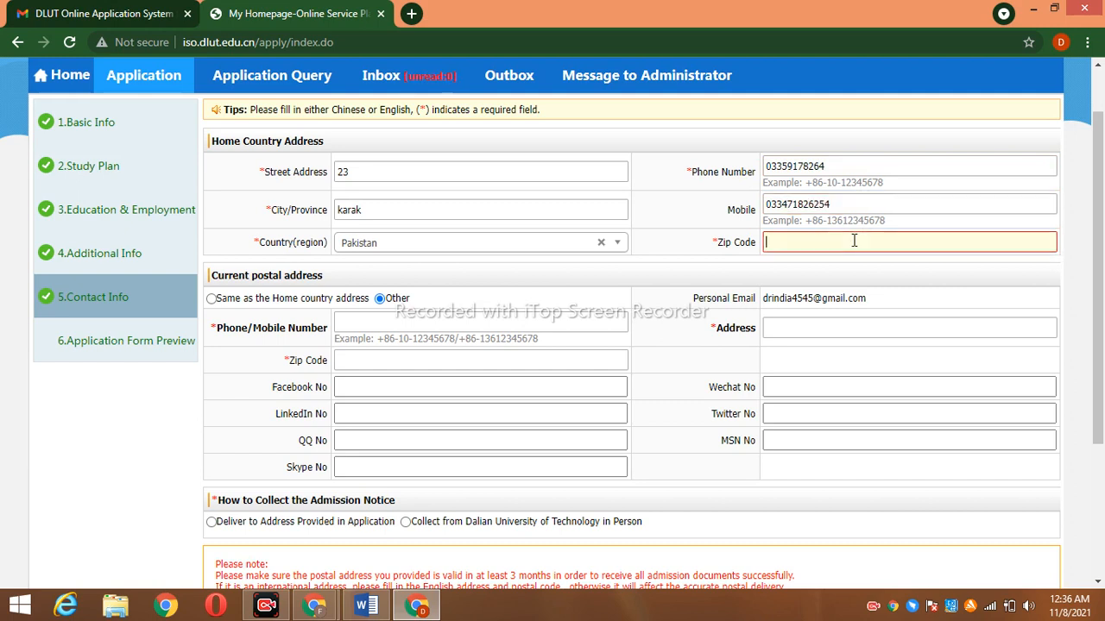
pyautogui.click(853, 241)
pyautogui.write('28100')
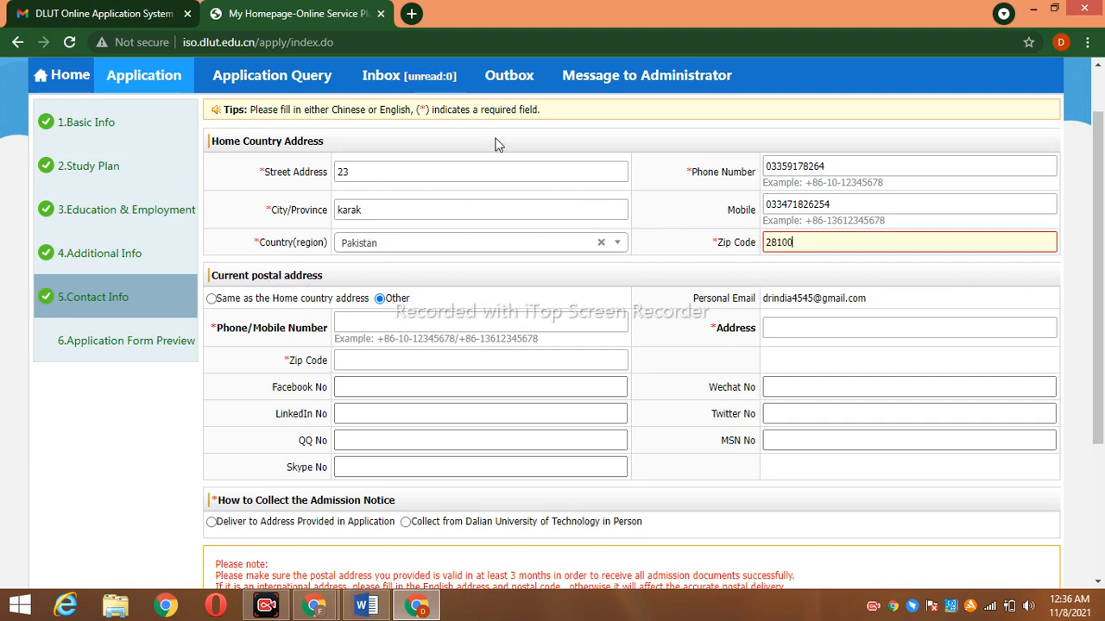
pyautogui.click(212, 300)
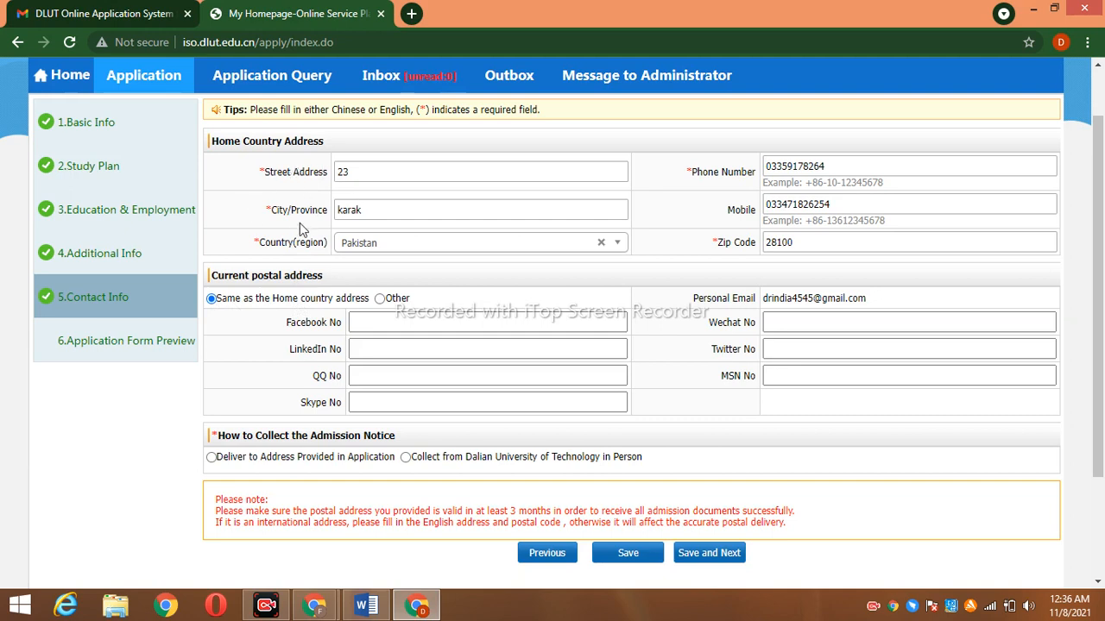
# Keep the postal address same as home and enter the Facebook account
pyautogui.click(380, 299)
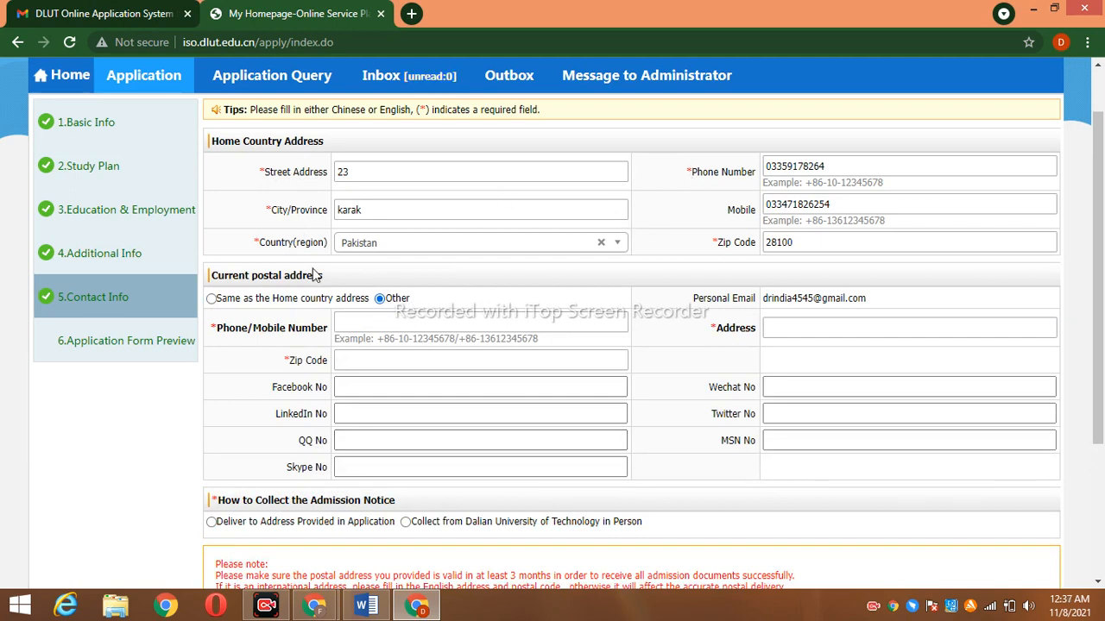
pyautogui.click(211, 298)
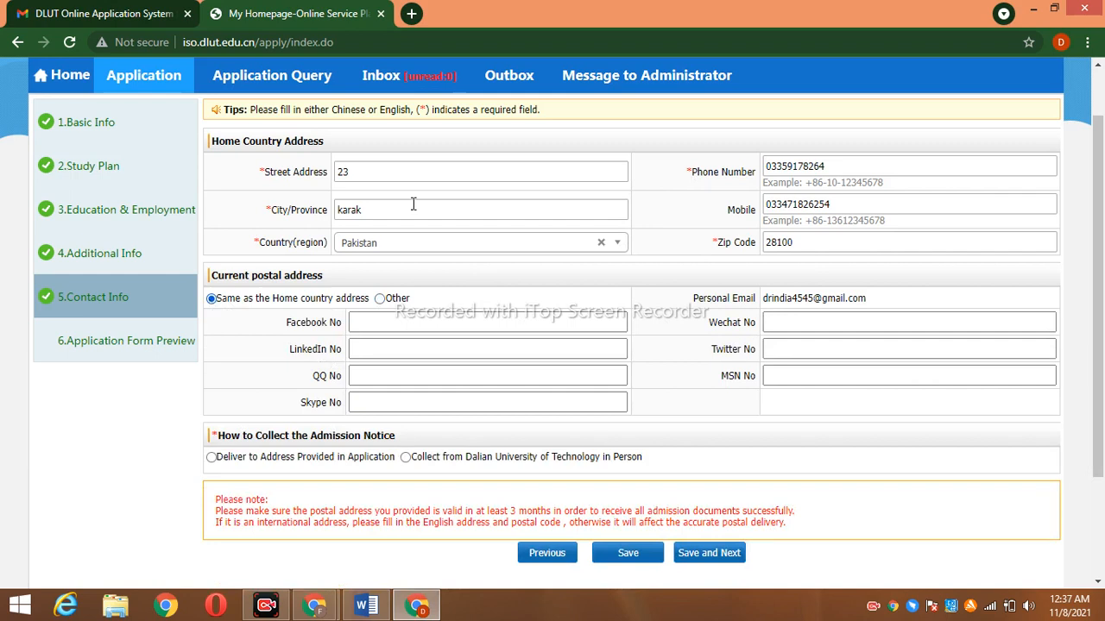
pyautogui.click(394, 321)
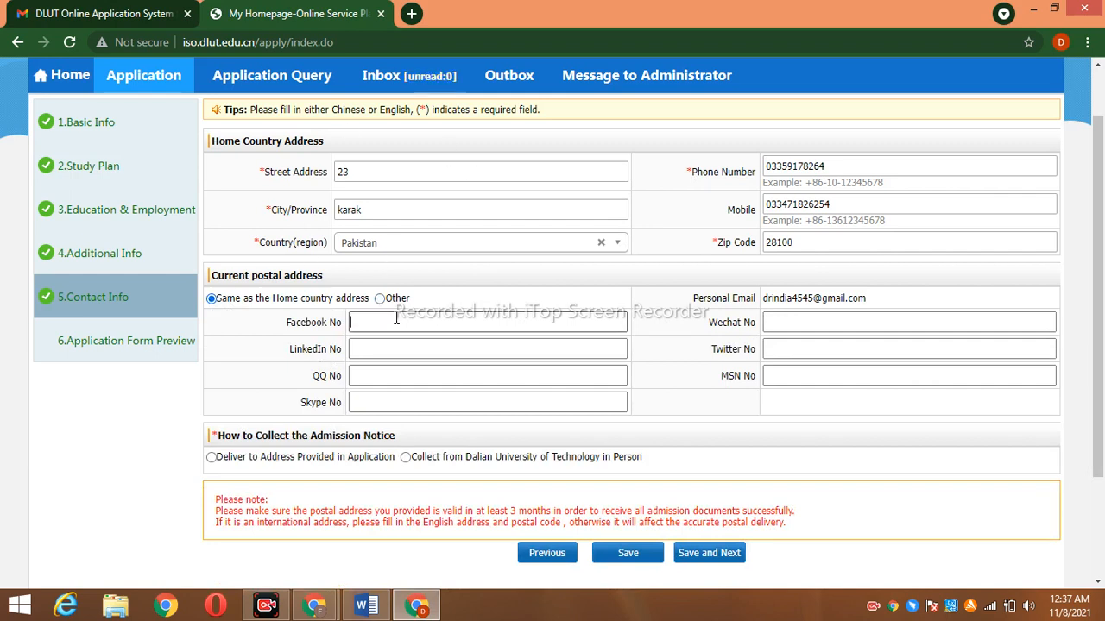
pyautogui.write('jamnal')
# Enter the QQ, WeChat and Twitter account IDs
pyautogui.click(399, 342)
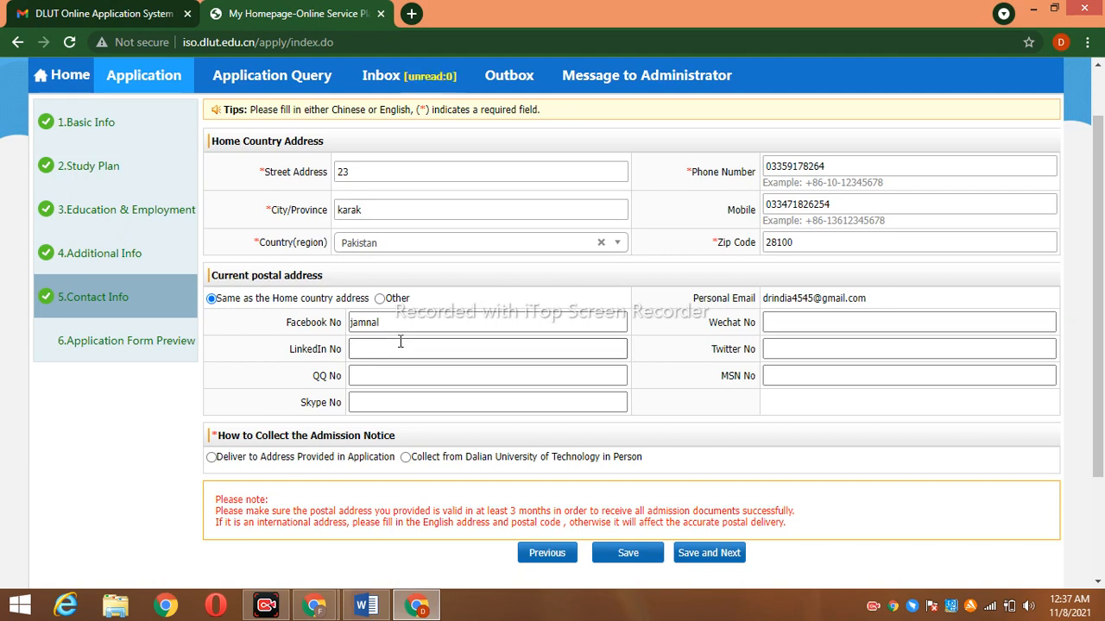
pyautogui.click(433, 373)
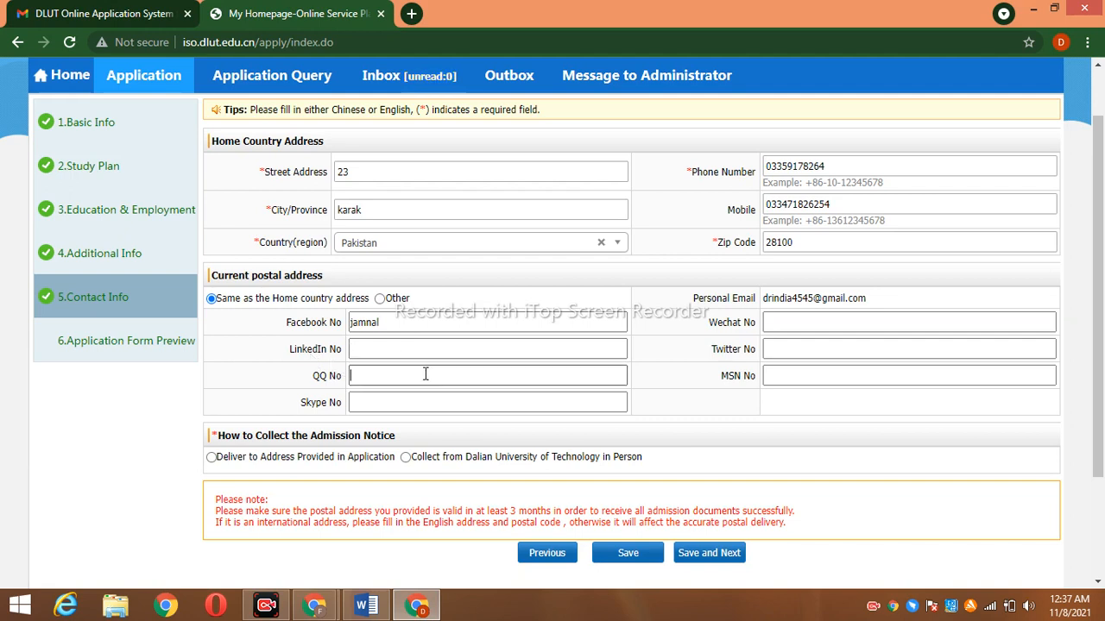
pyautogui.write('123445')
pyautogui.click(424, 399)
pyautogui.write('12234')
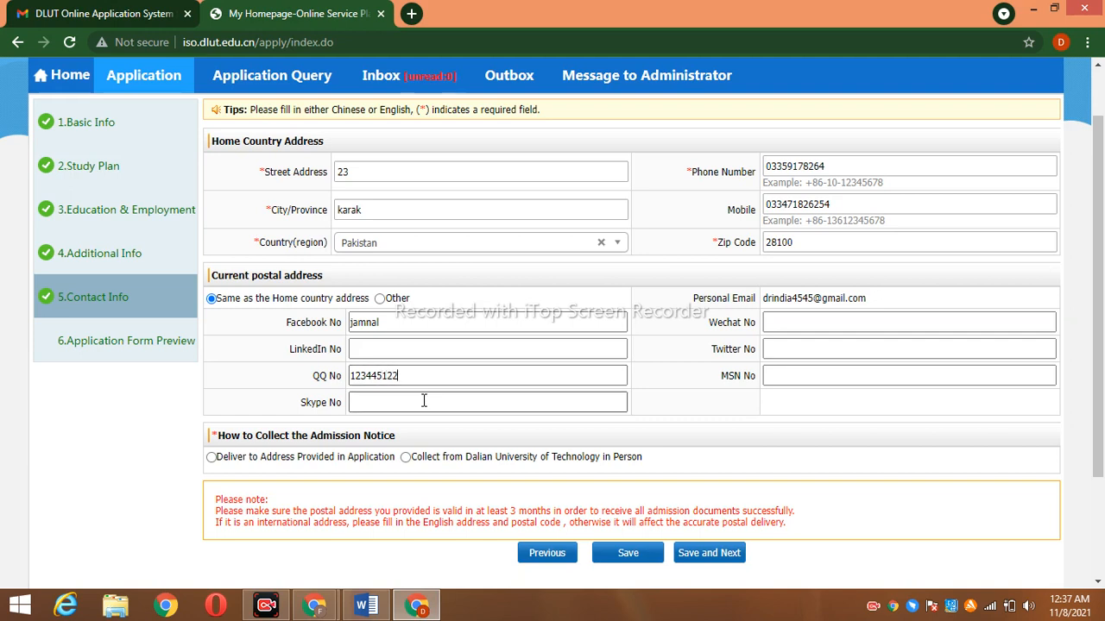
pyautogui.click(825, 318)
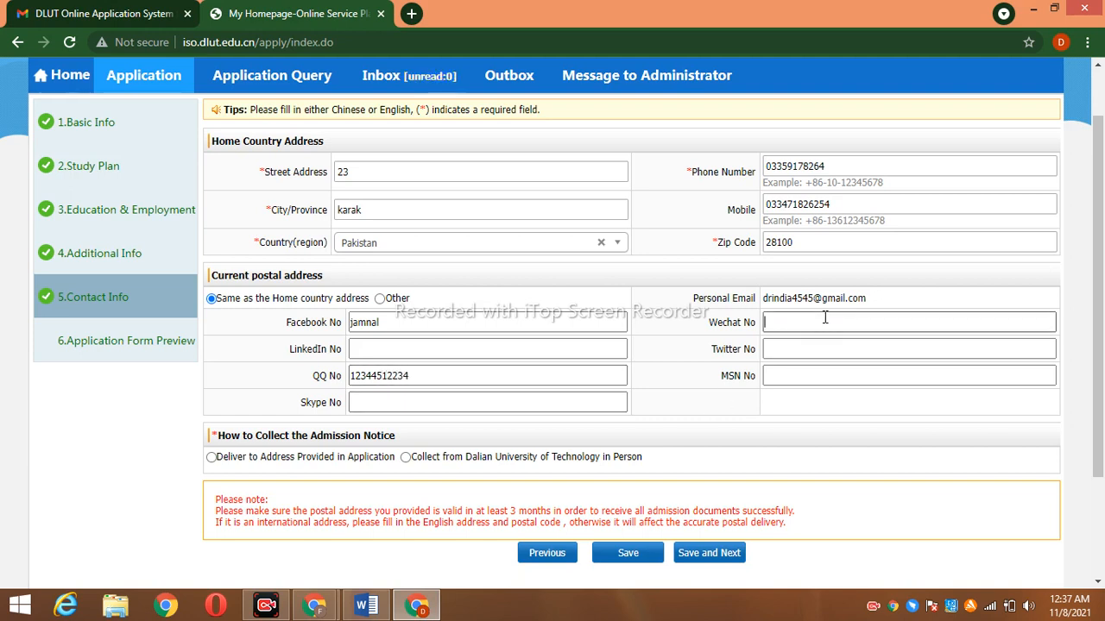
pyautogui.write('334')
pyautogui.click(824, 350)
pyautogui.write('kyt121223')
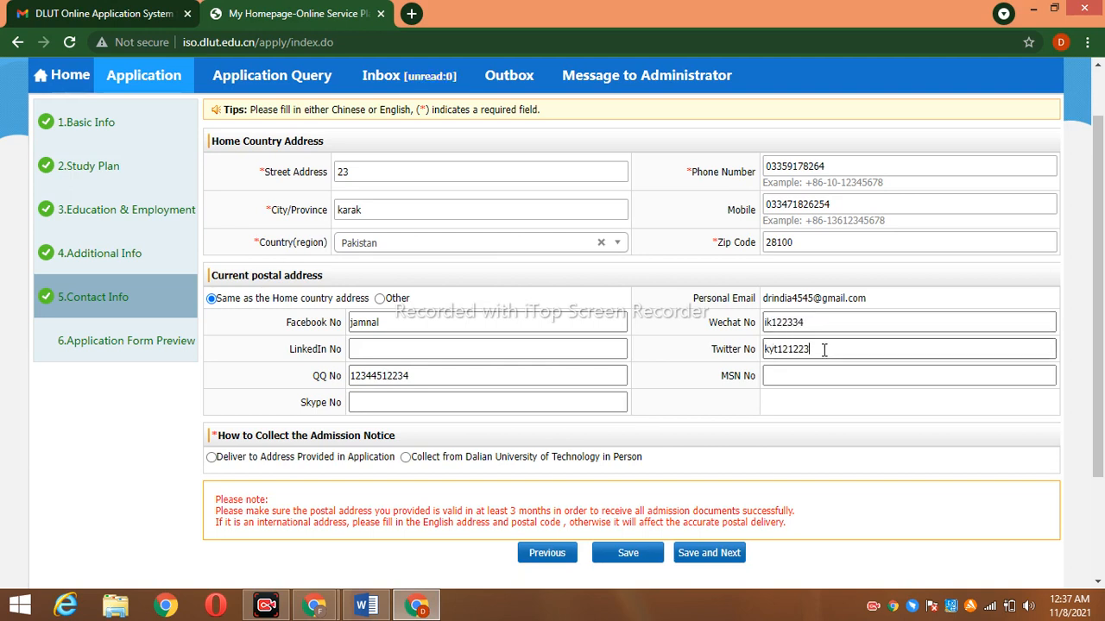
pyautogui.click(825, 370)
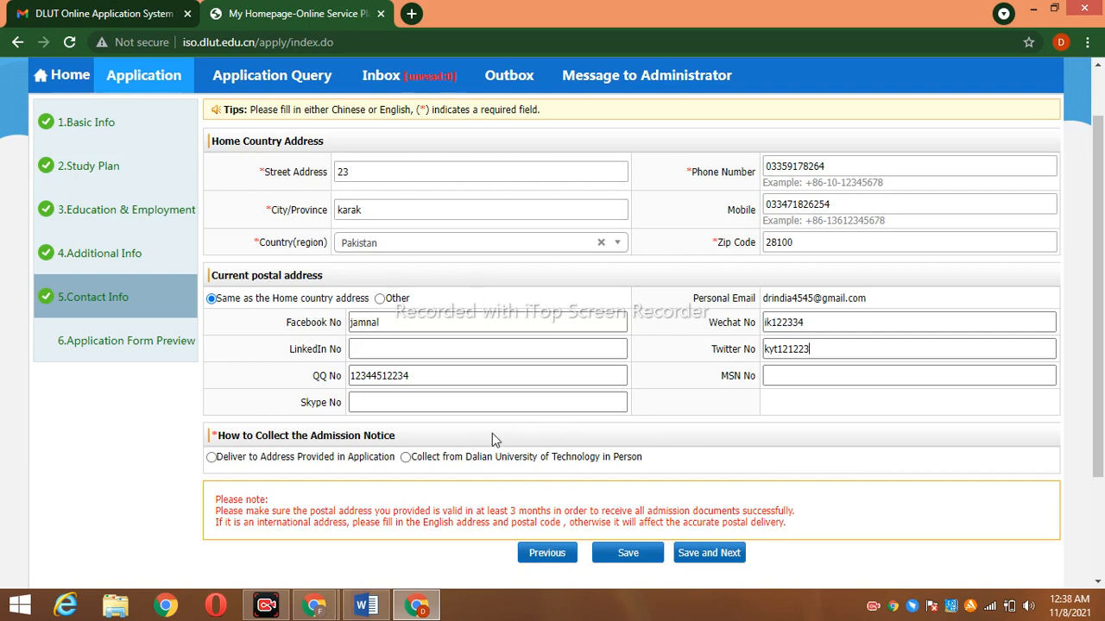
# Deliver the admission notice to the application address and enter the receiver's name, city and address
pyautogui.click(212, 457)
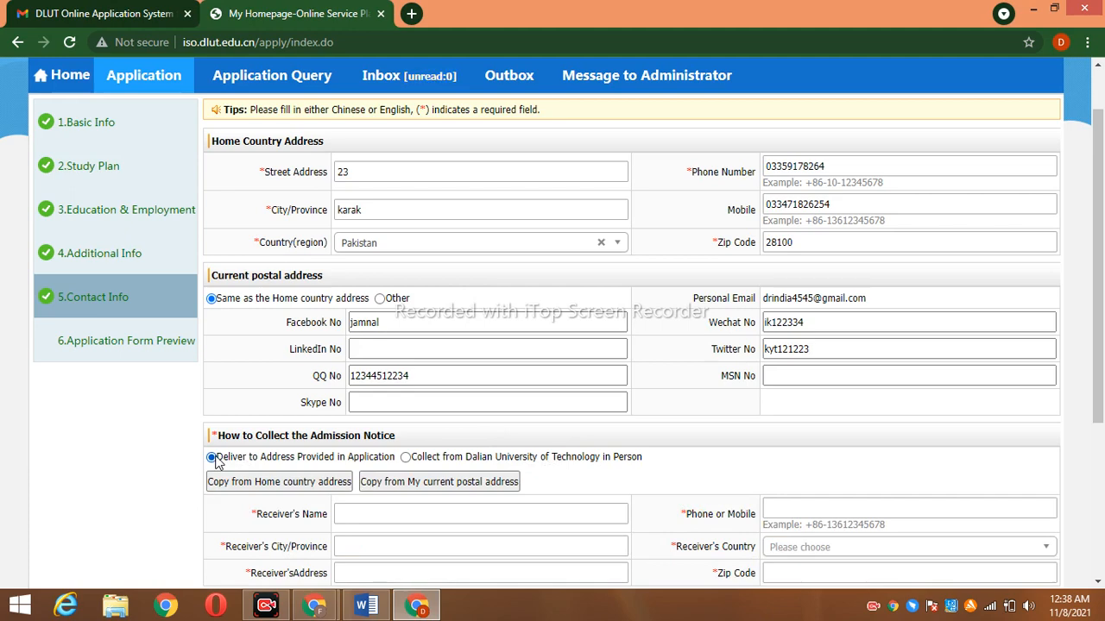
pyautogui.scroll(-3, 437, 390)
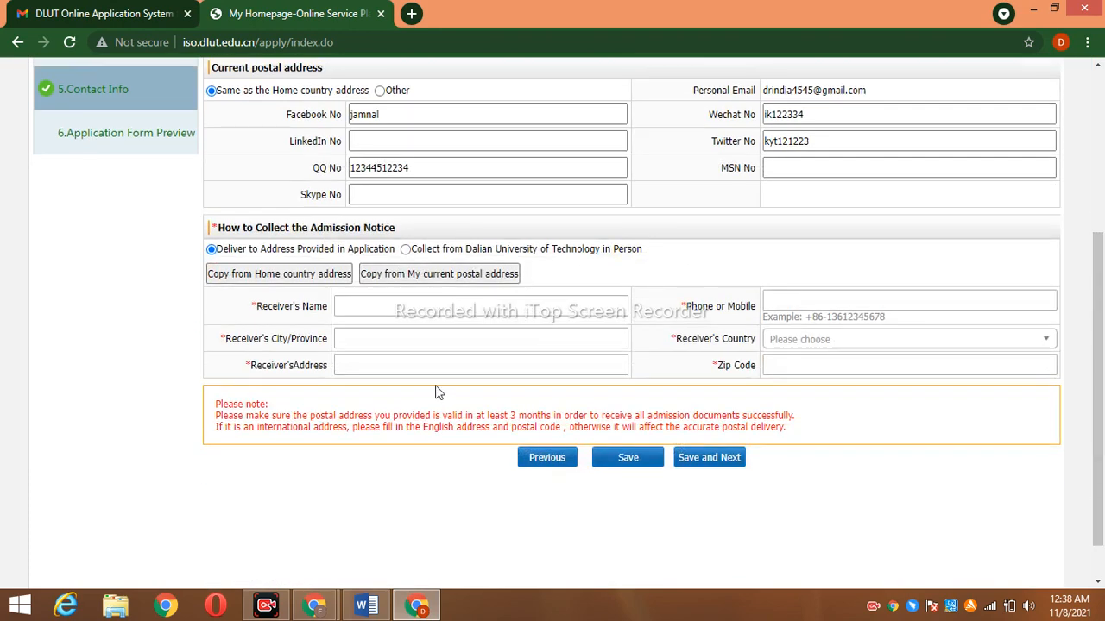
pyautogui.click(405, 309)
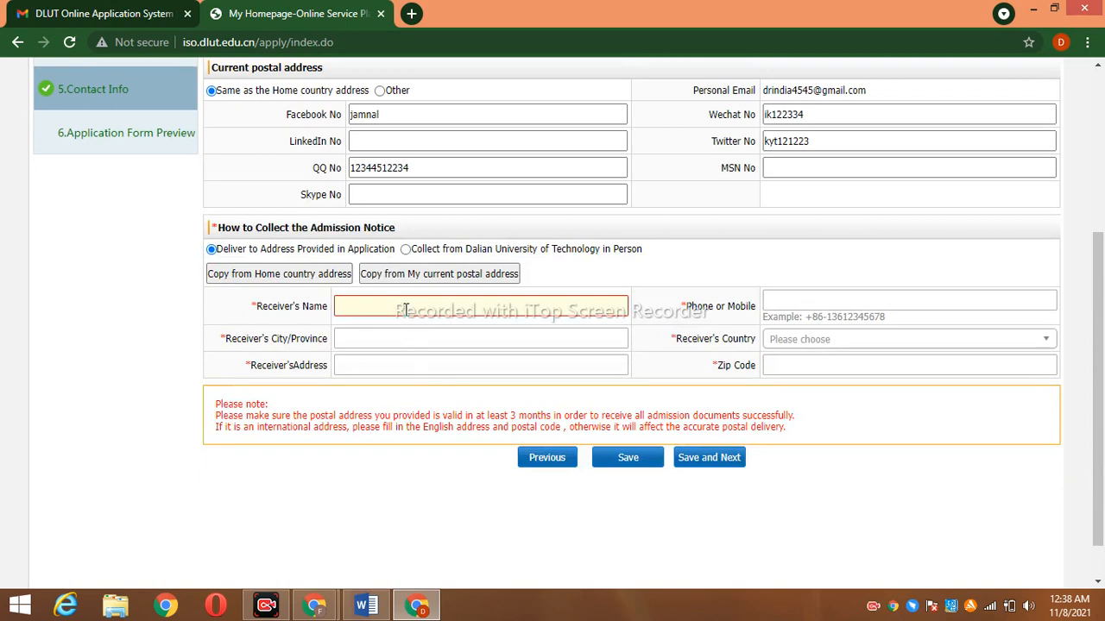
pyautogui.write('navved')
pyautogui.press('BackSpace')
pyautogui.press('BackSpace')
pyautogui.press('BackSpace')
pyautogui.write('eed')
pyautogui.click(475, 342)
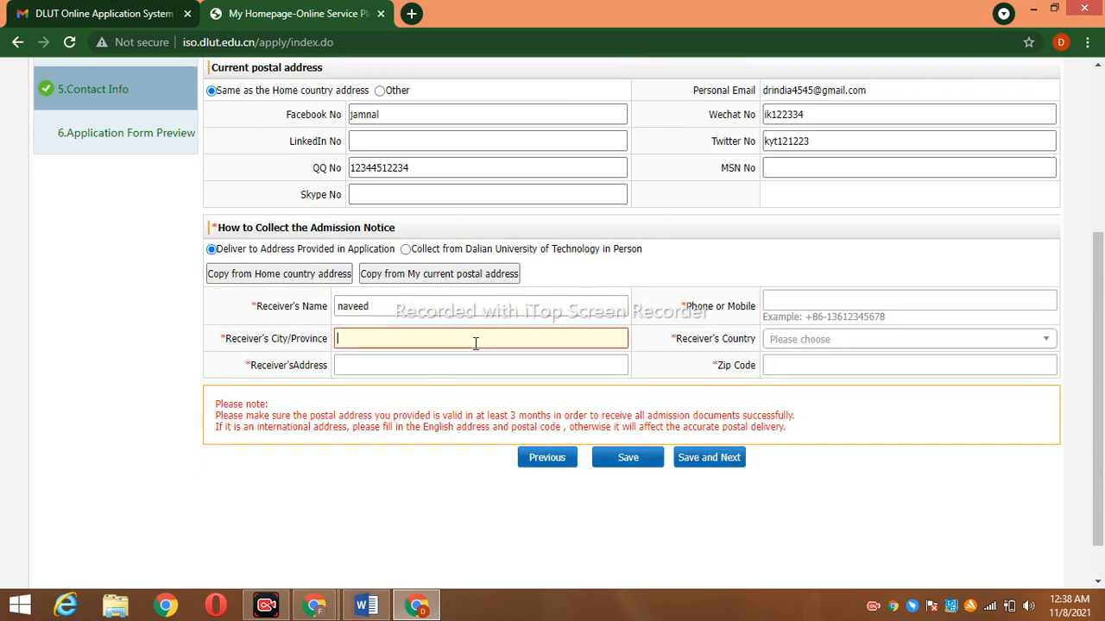
pyautogui.write('swat')
pyautogui.click(449, 365)
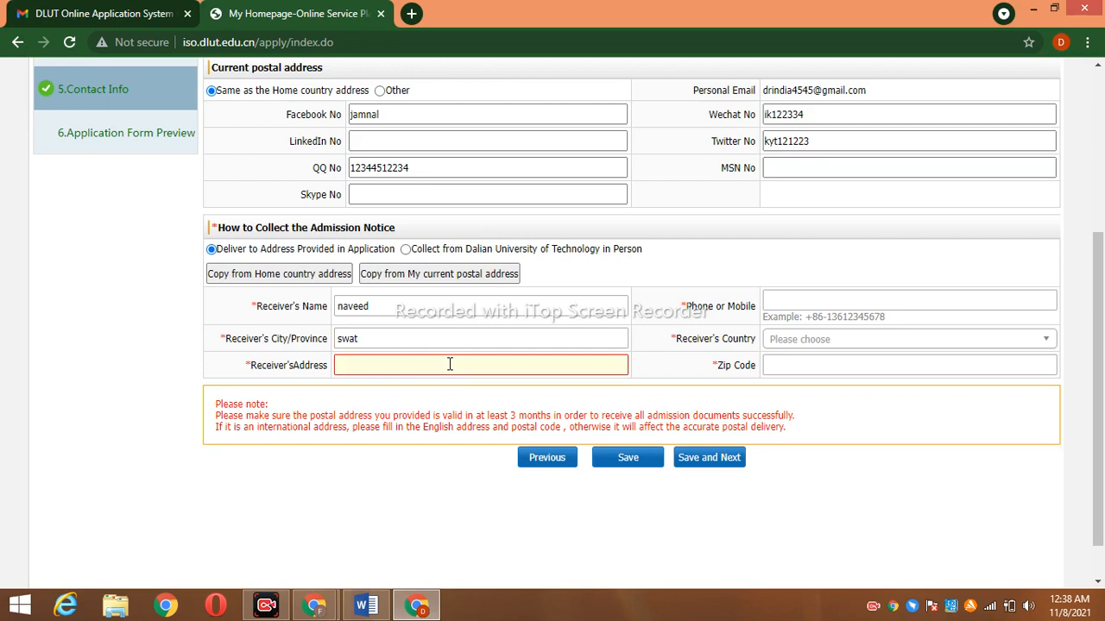
pyautogui.write('swat')
# Add the receiver's phone number, country Pakistan and zip code
pyautogui.click(819, 307)
pyautogui.write('0731671461')
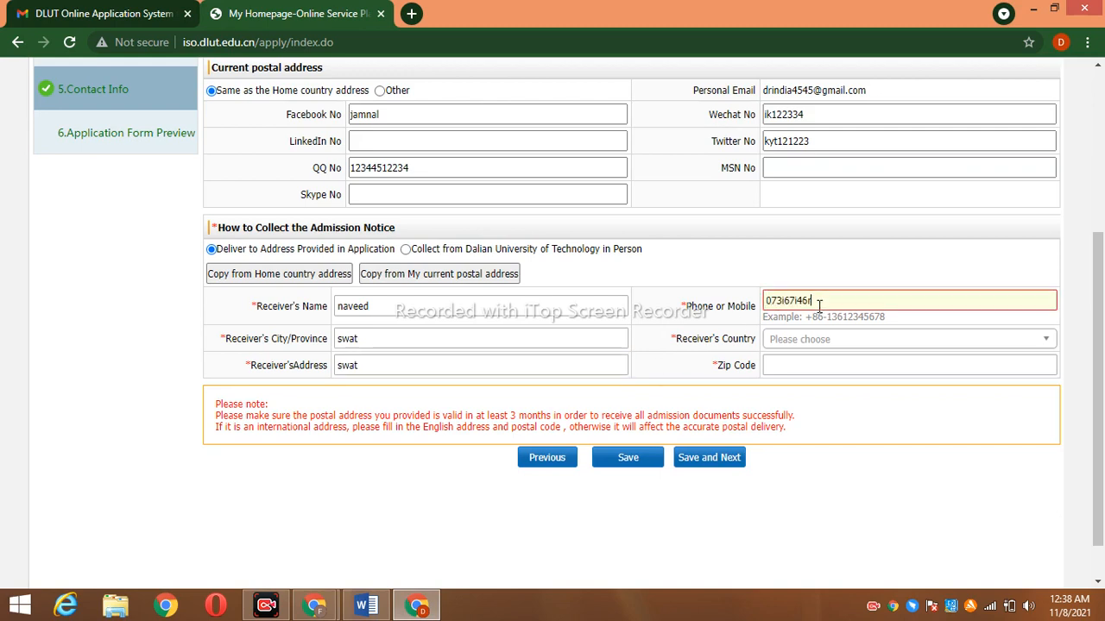
pyautogui.press('BackSpace')
pyautogui.press('BackSpace')
pyautogui.press('BackSpace')
pyautogui.press('BackSpace')
pyautogui.press('BackSpace')
pyautogui.press('BackSpace')
pyautogui.press('BackSpace')
pyautogui.write('93765')
pyautogui.click(823, 338)
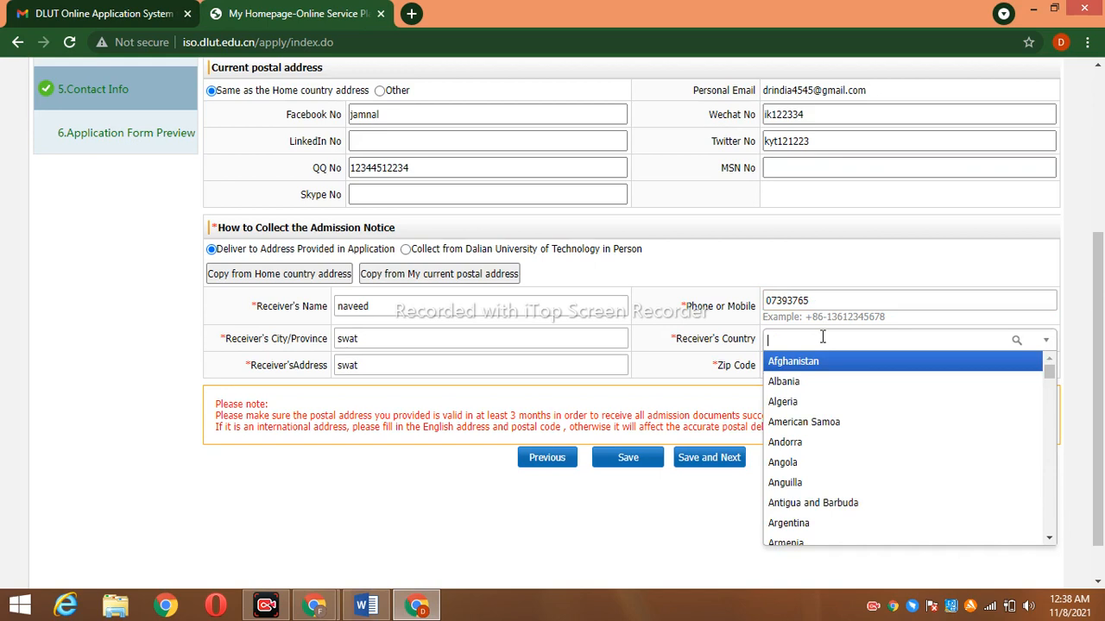
pyautogui.write('pak')
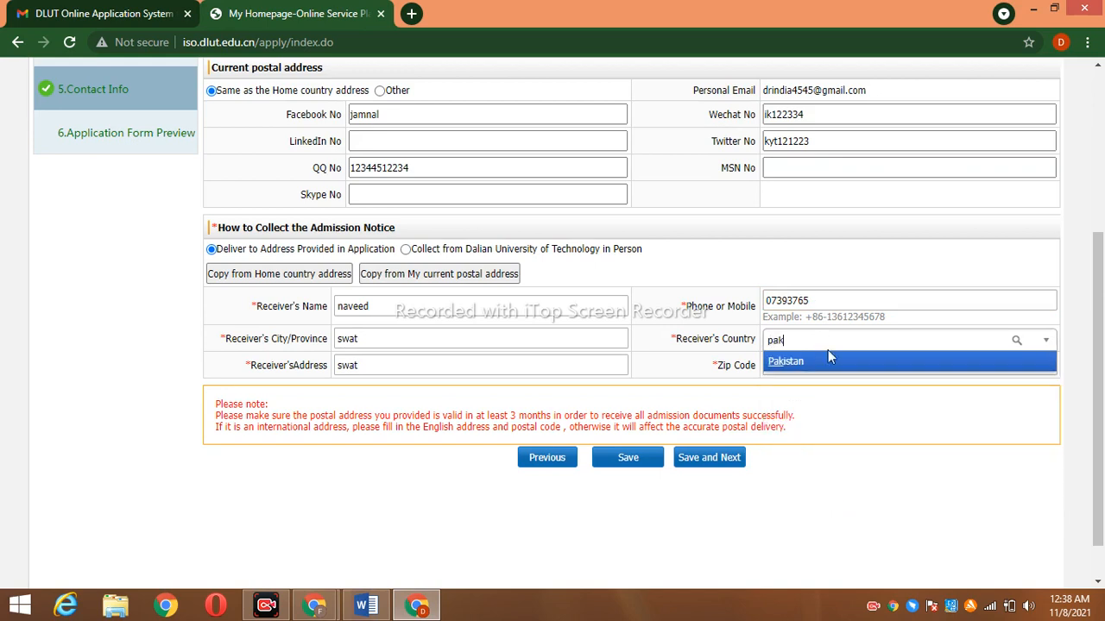
pyautogui.click(829, 363)
pyautogui.click(814, 364)
pyautogui.write('281000')
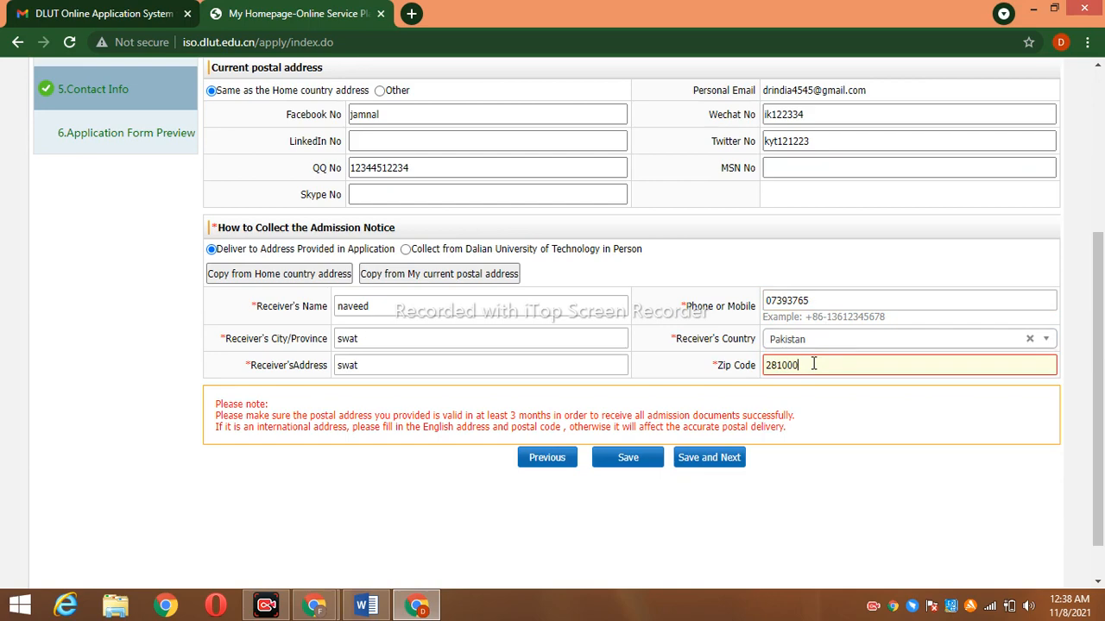
pyautogui.press('BackSpace')
# Save the contact details and scroll through the full Application Form Preview
pyautogui.click(730, 460)
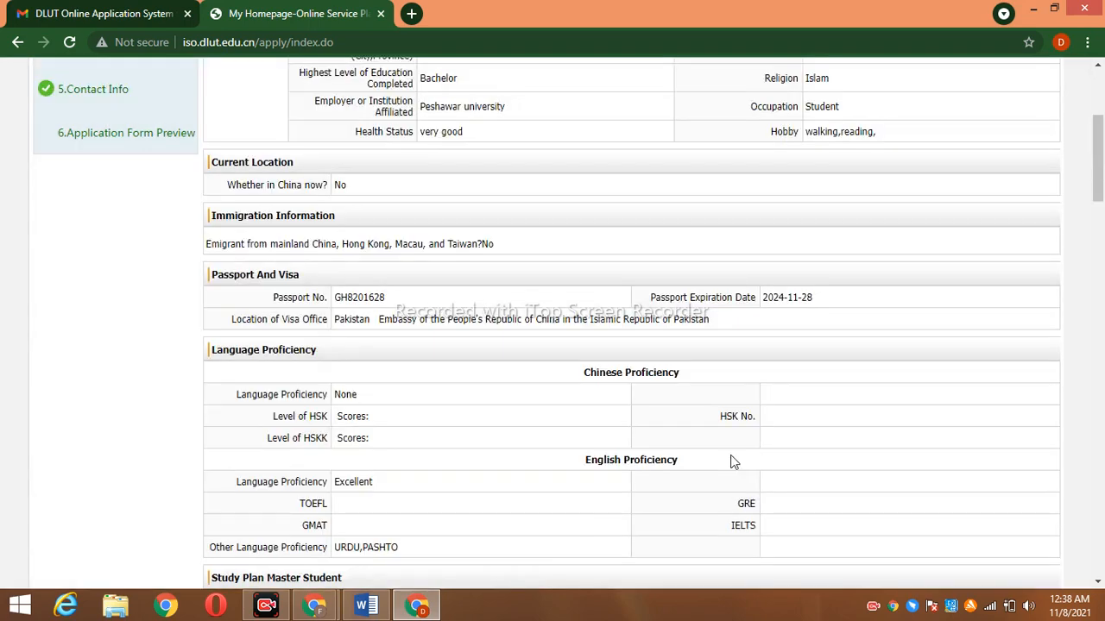
pyautogui.moveTo(1099, 166); pyautogui.dragTo(1099, 555)
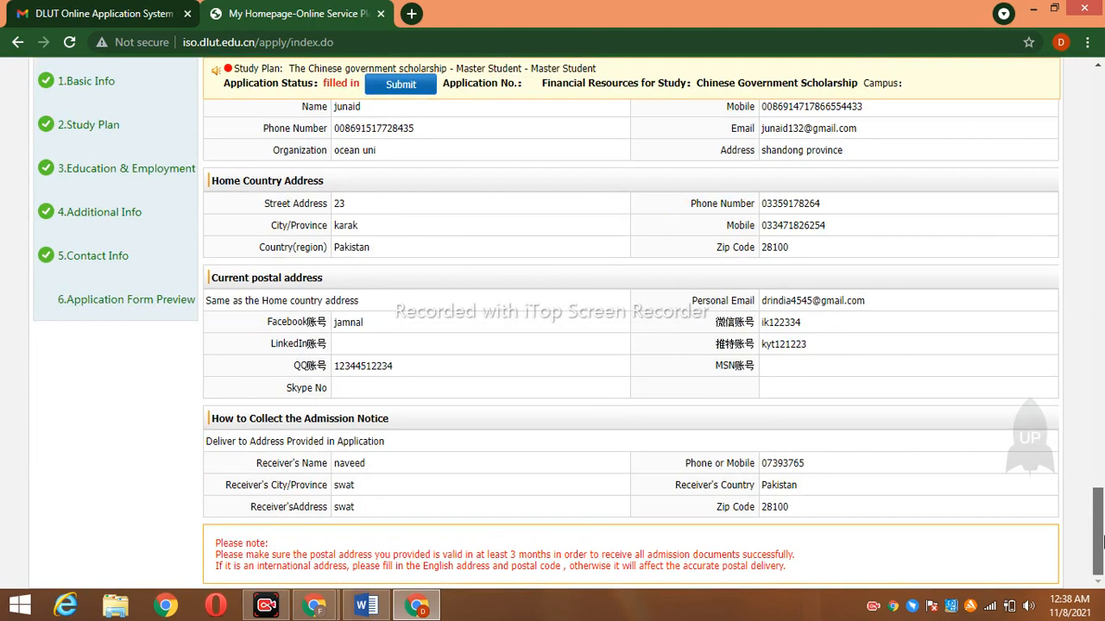
pyautogui.click(155, 303)
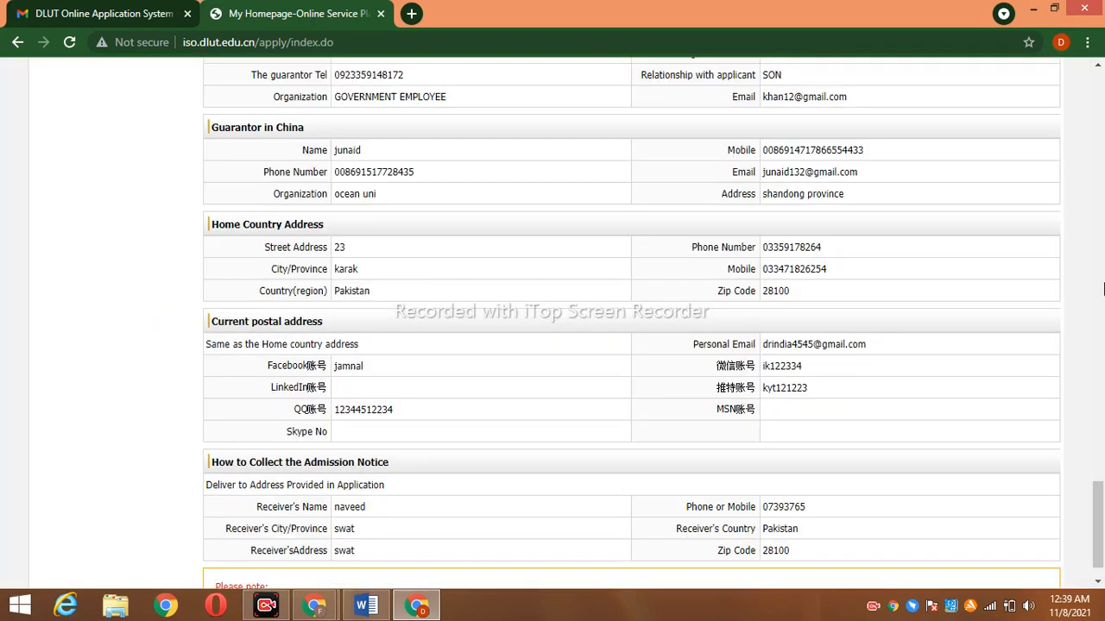
pyautogui.moveTo(1098, 527)
pyautogui.mouseDown()
pyautogui.moveTo(1097, 103)
pyautogui.moveTo(1101, 528)
pyautogui.mouseUp()
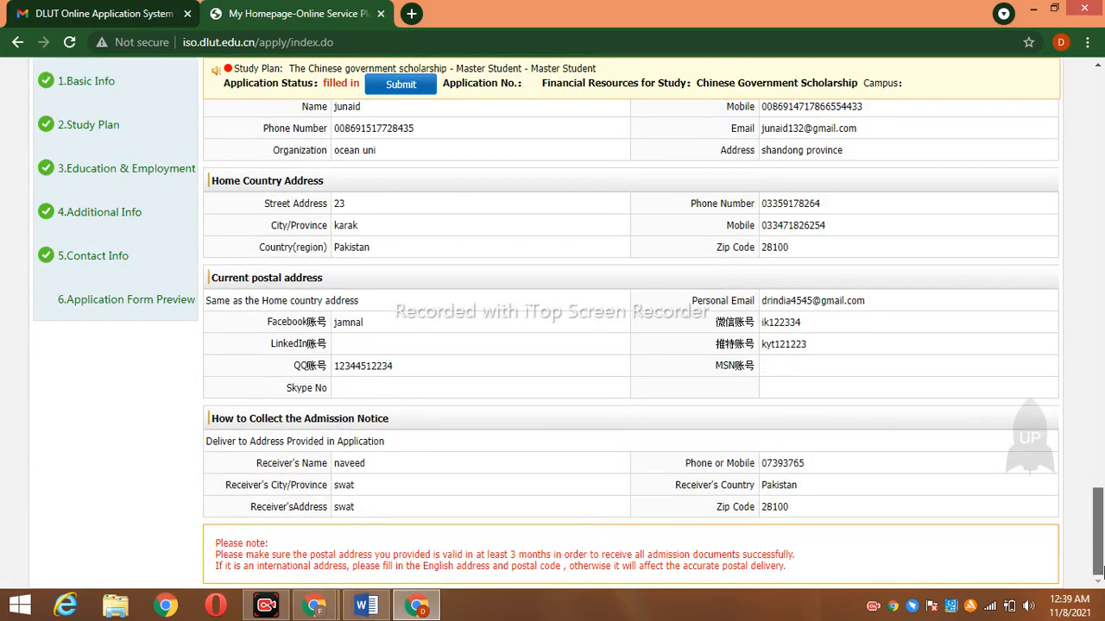
pyautogui.moveTo(1101, 570); pyautogui.dragTo(1102, 183)
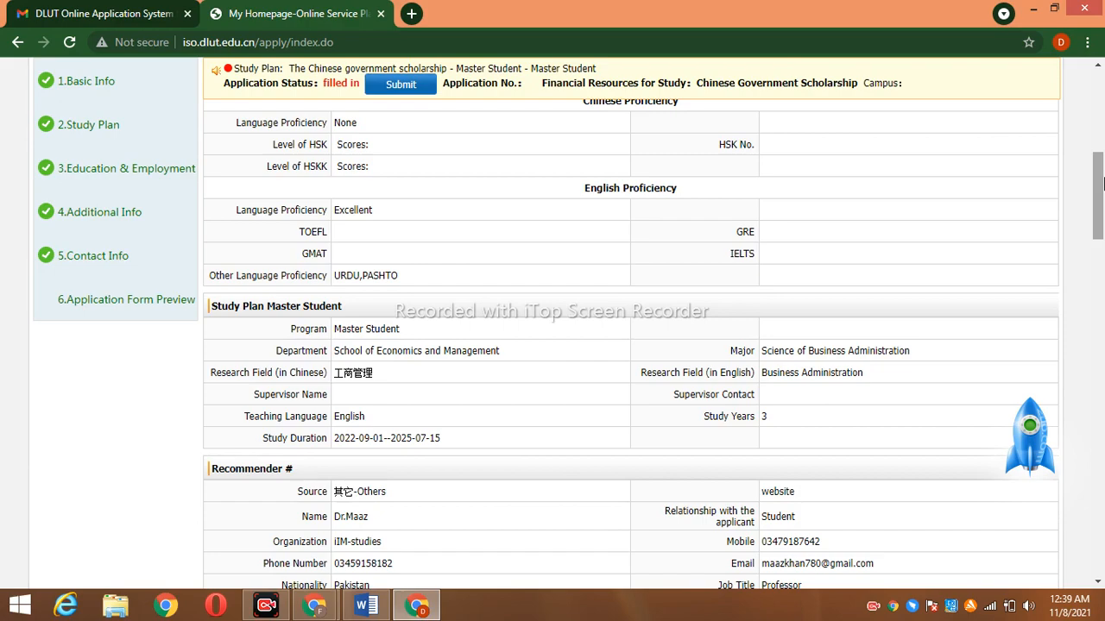
pyautogui.moveTo(1102, 182); pyautogui.dragTo(1102, 111)
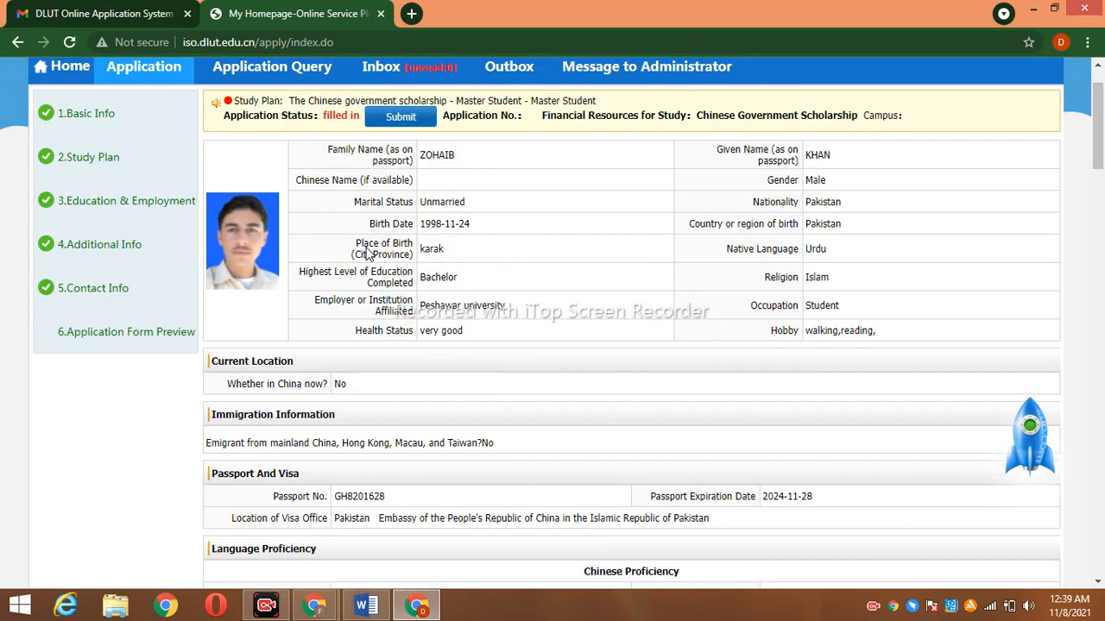
pyautogui.moveTo(368, 249); pyautogui.dragTo(367, 205)
# Submit the application, confirm it, and dismiss the success message
pyautogui.click(499, 189)
pyautogui.click(411, 118)
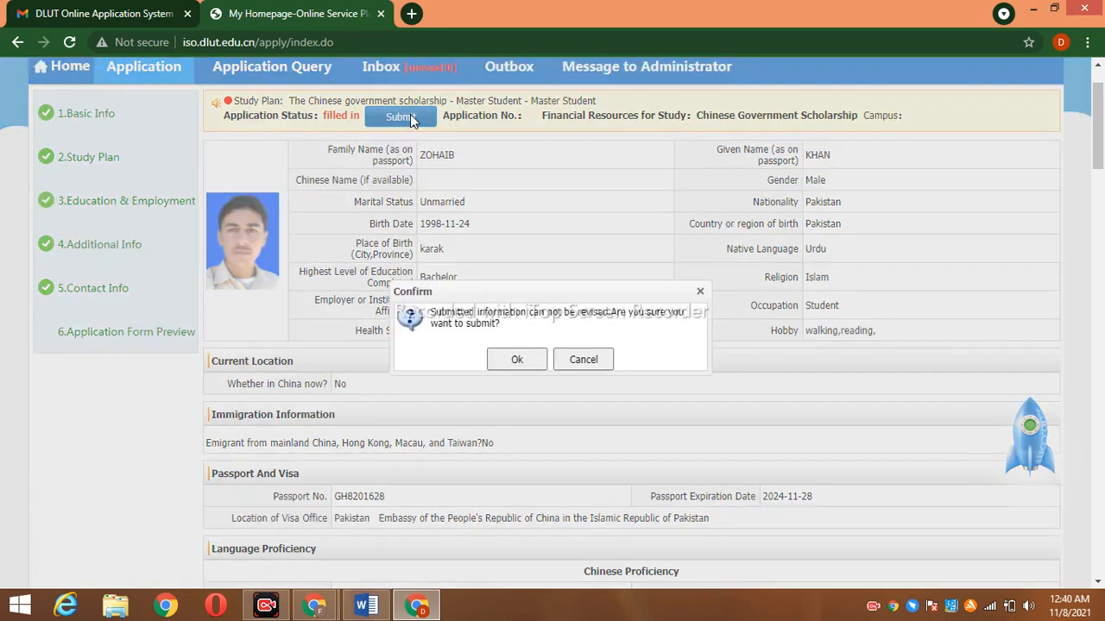
pyautogui.click(526, 363)
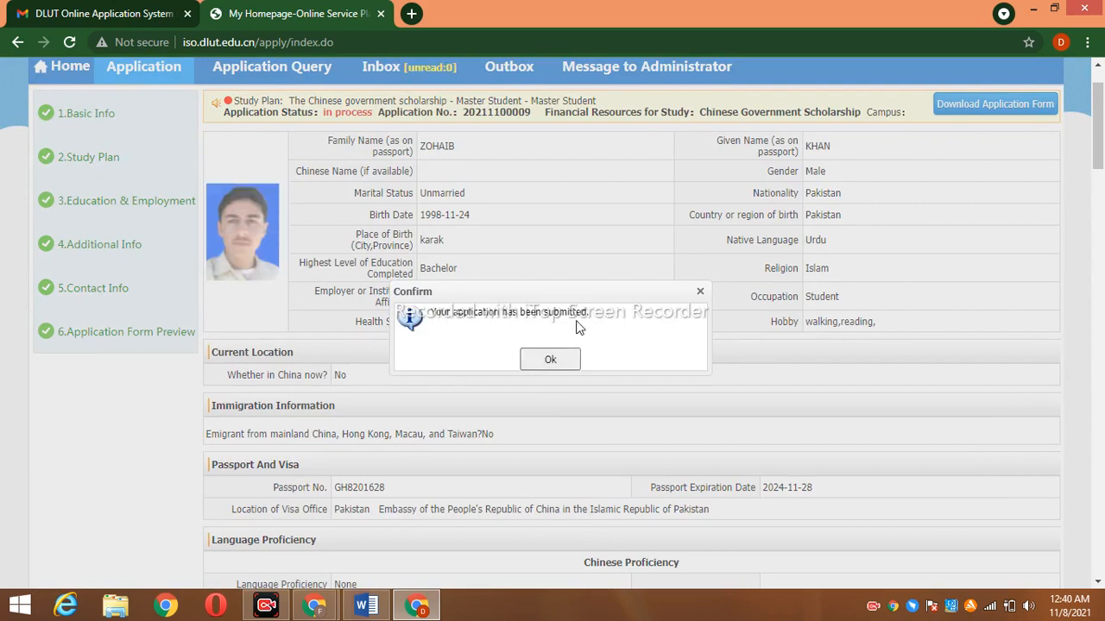
pyautogui.click(550, 360)
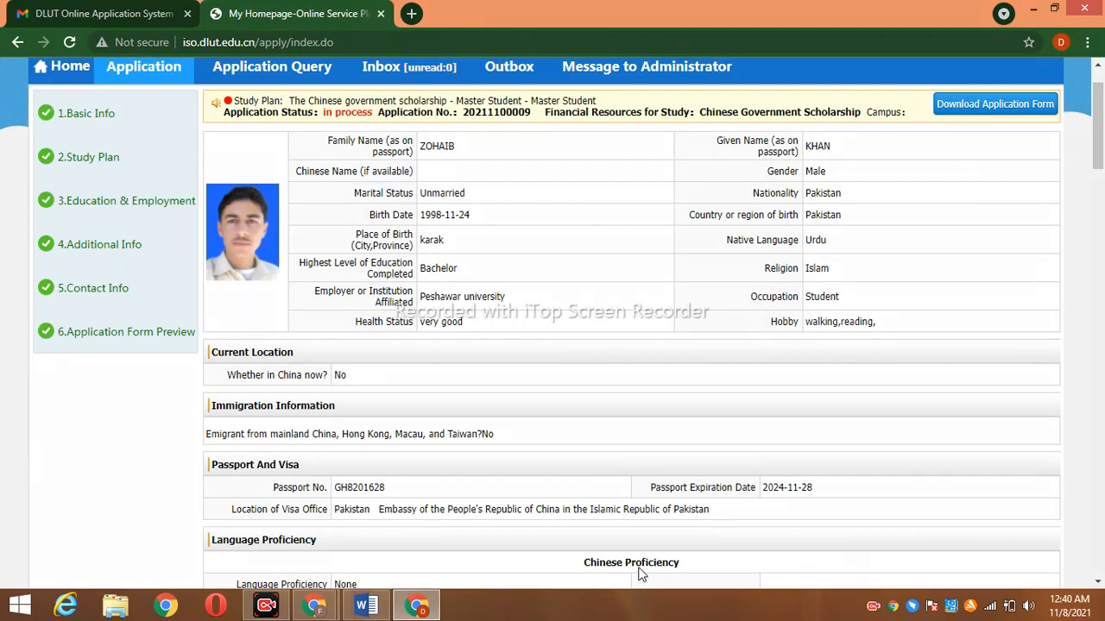
pyautogui.moveTo(964, 84)
pyautogui.mouseDown()
pyautogui.moveTo(1078, 148)
pyautogui.moveTo(1046, 84)
pyautogui.mouseUp()
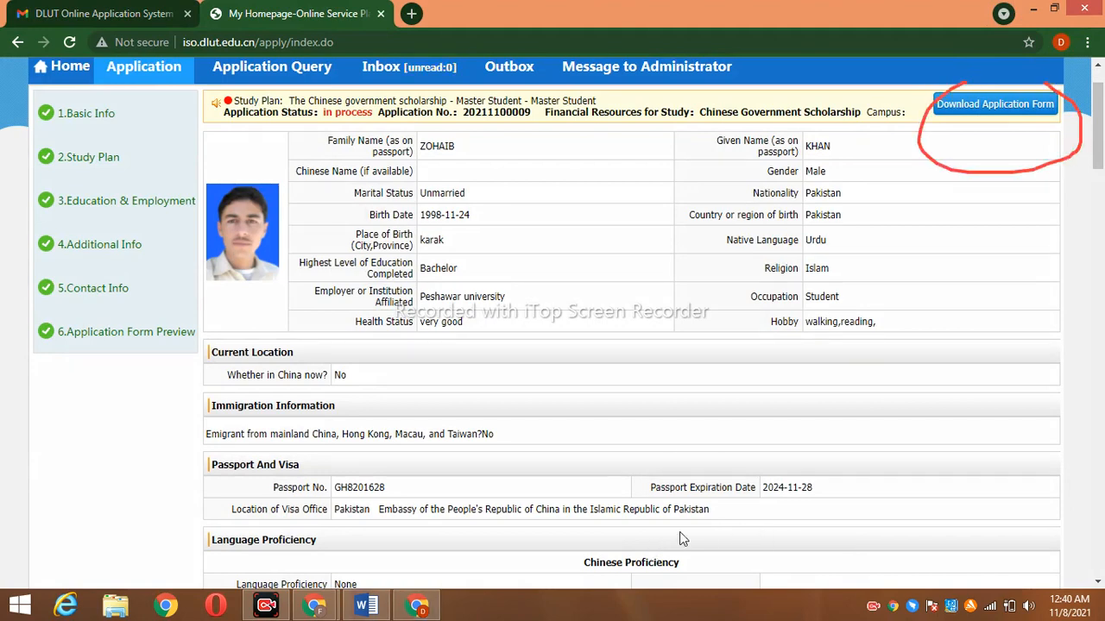
# Download the application form PDF and scroll down to its page 3 declaration
pyautogui.click(996, 105)
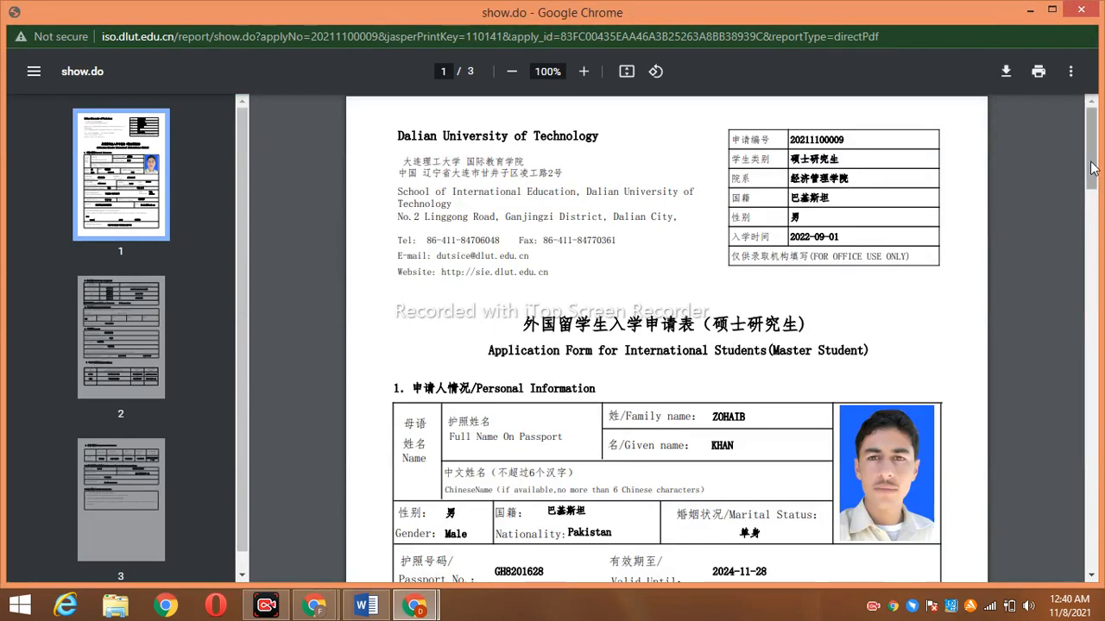
pyautogui.moveTo(1093, 168); pyautogui.dragTo(1101, 515)
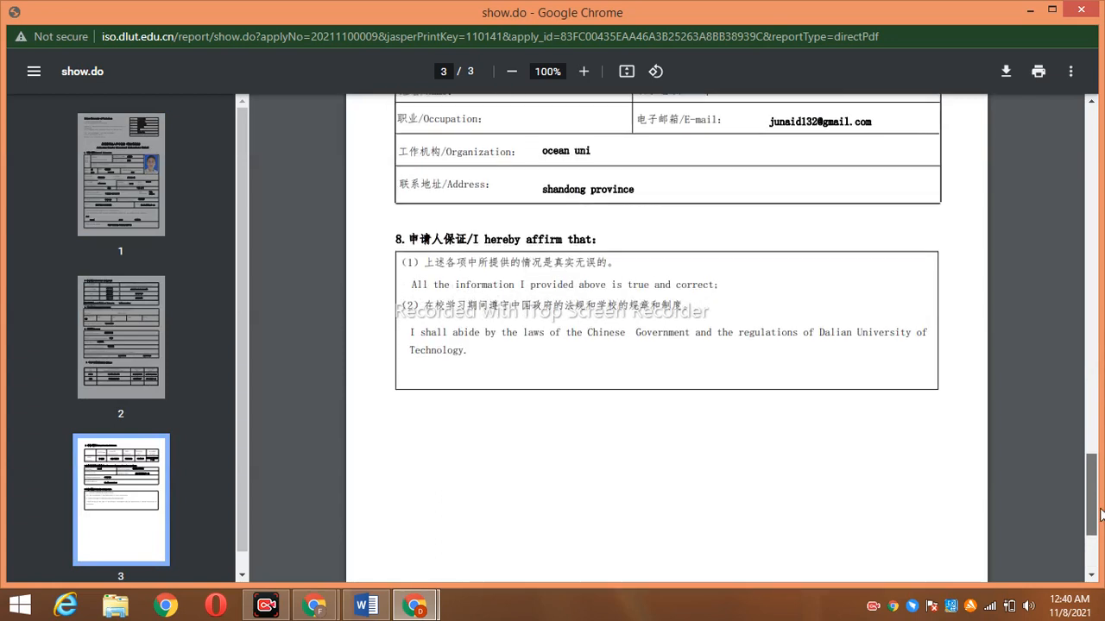